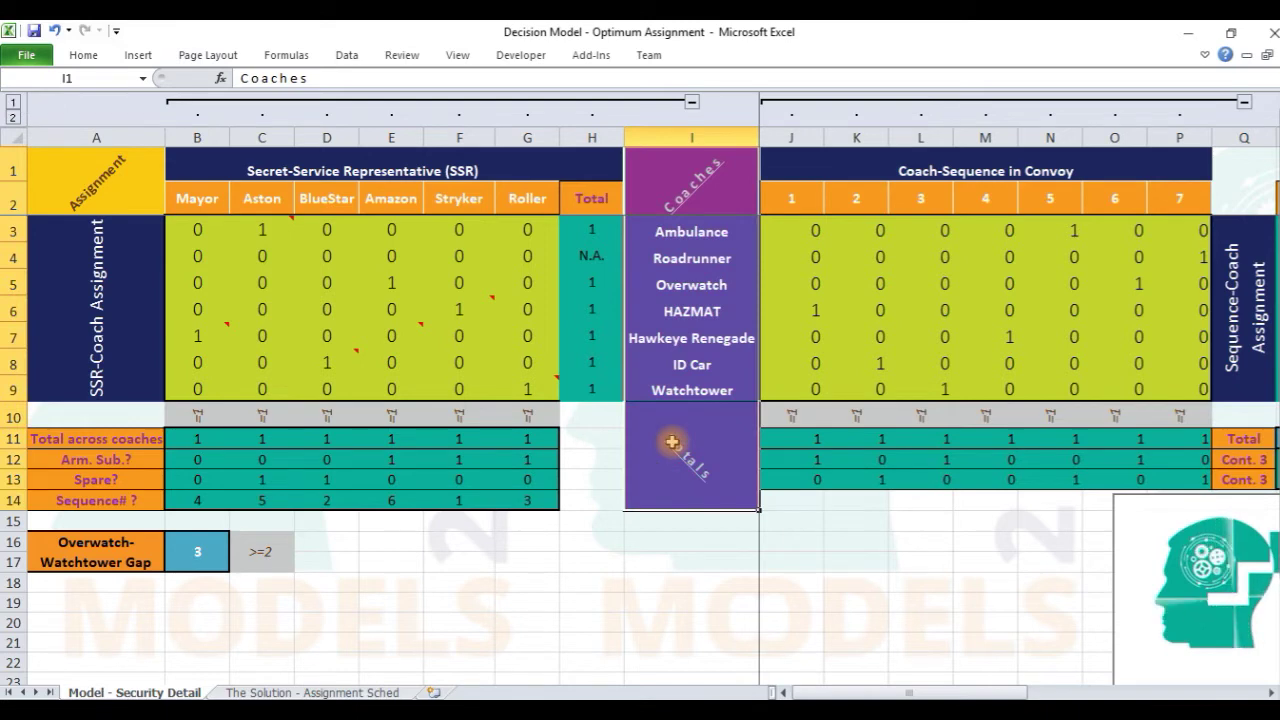
Highlight the two assignment blocks on either side of the Coaches column: the SSR block B1:H9 and the Coach-Sequence in Convoy block J1:P9
left_click(678, 137)
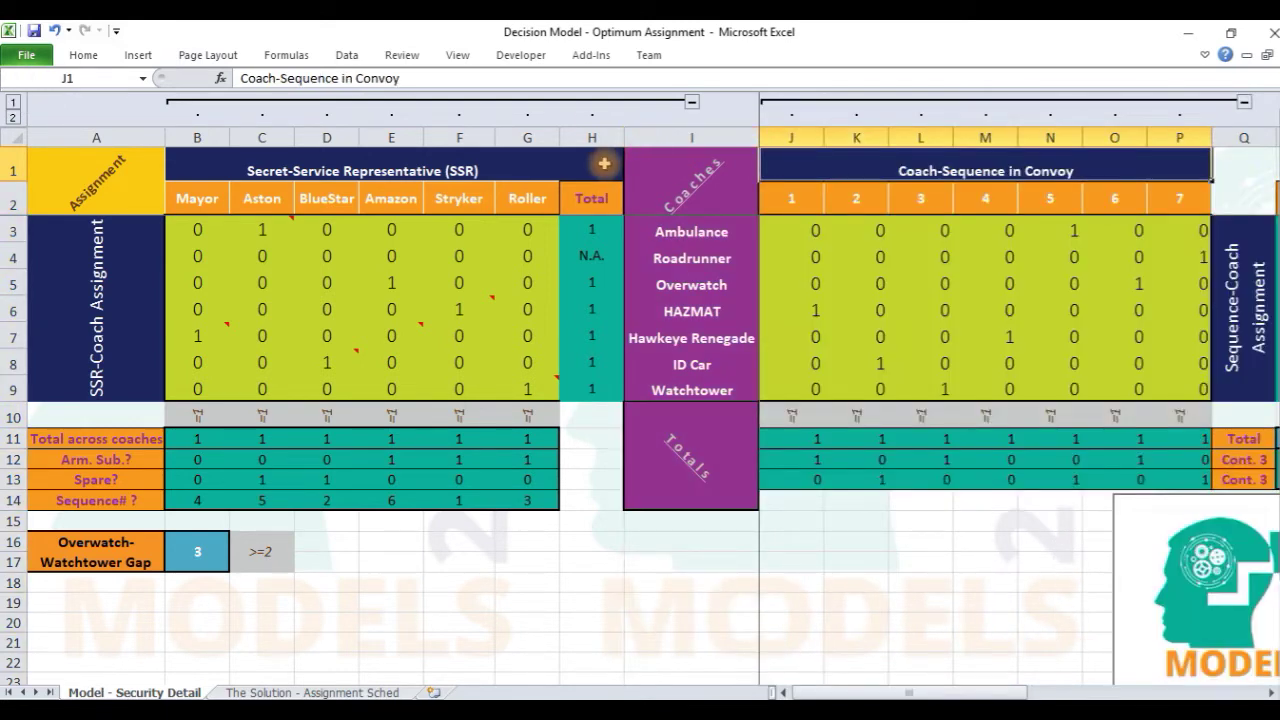
left_click(582, 162)
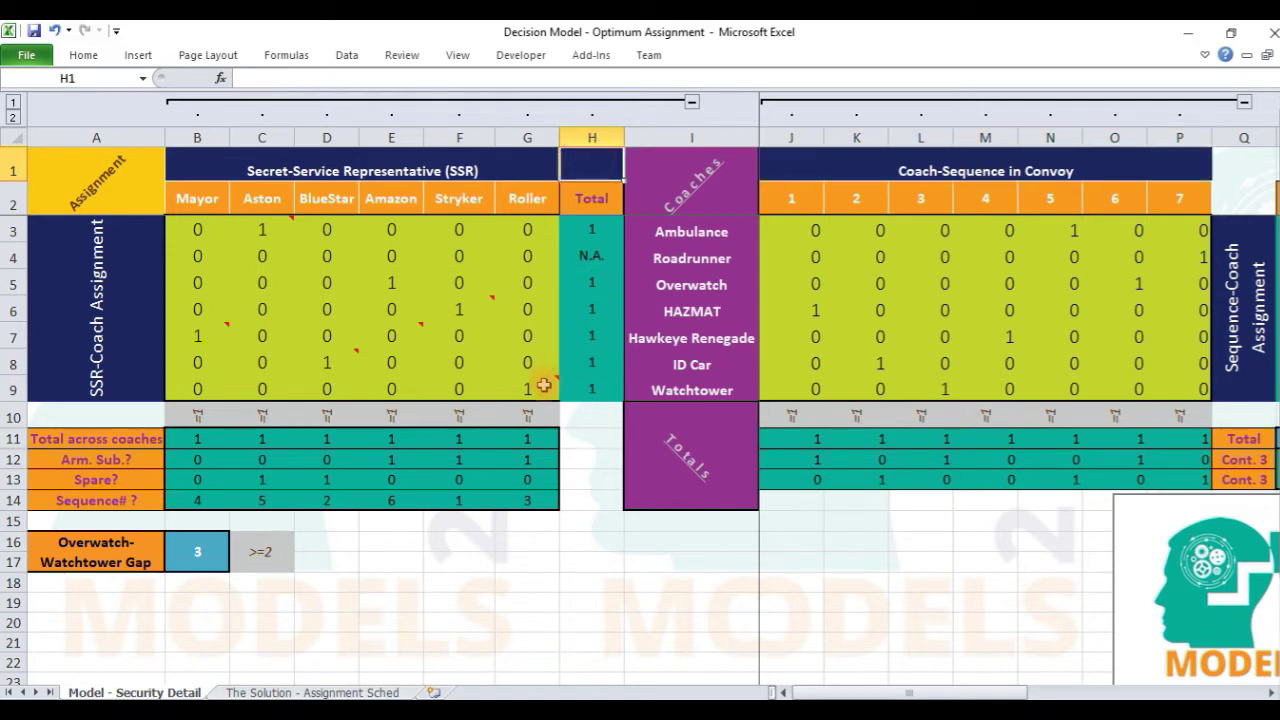
left_click(544, 385, "shift")
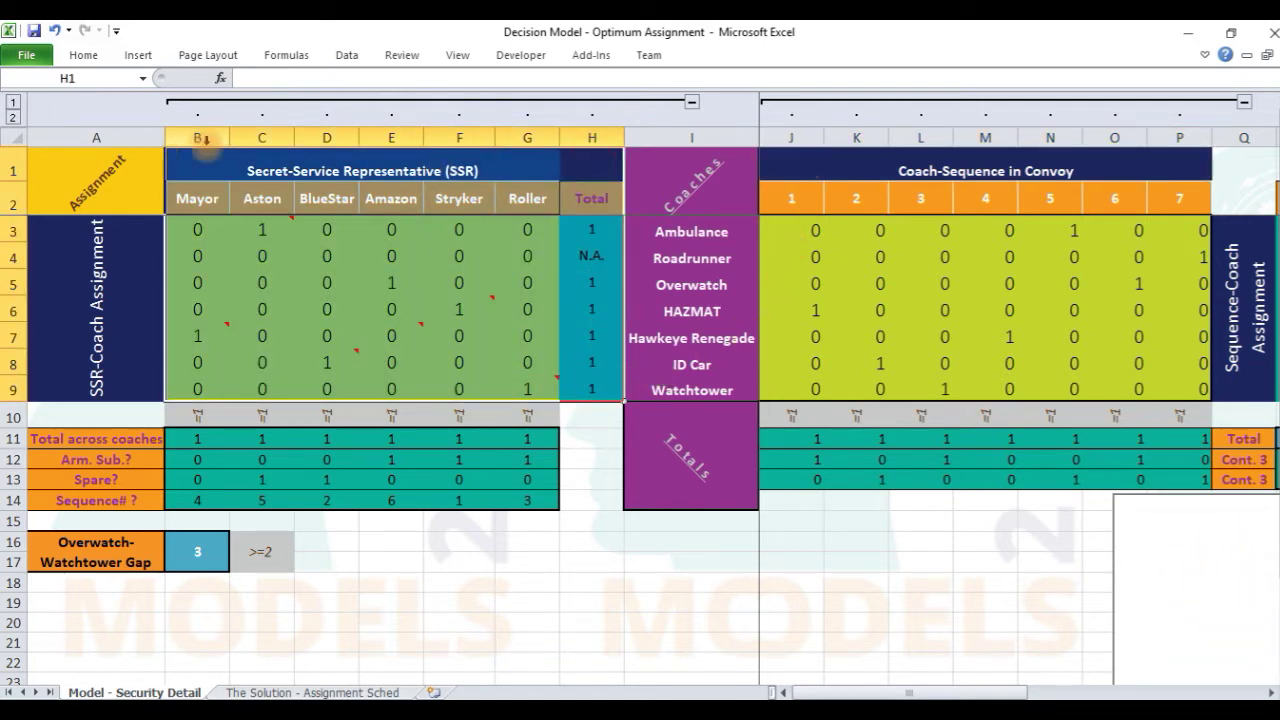
left_click(770, 164)
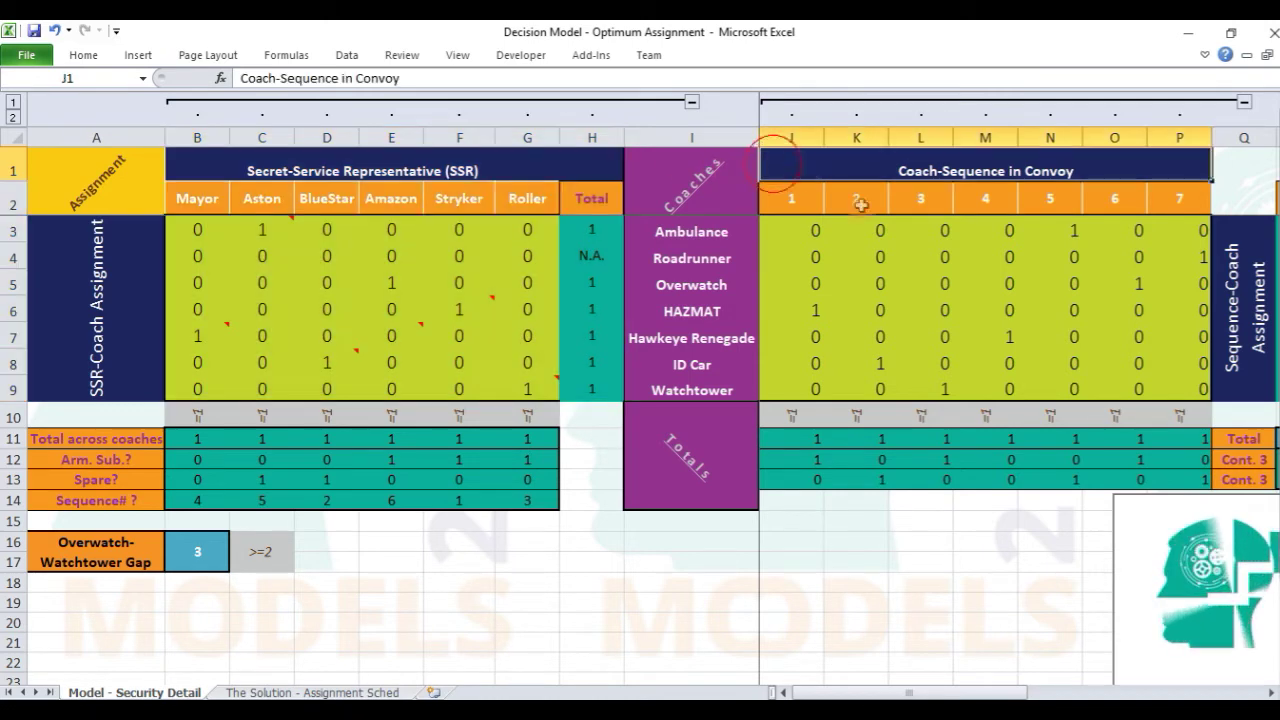
left_click(1164, 391, "shift")
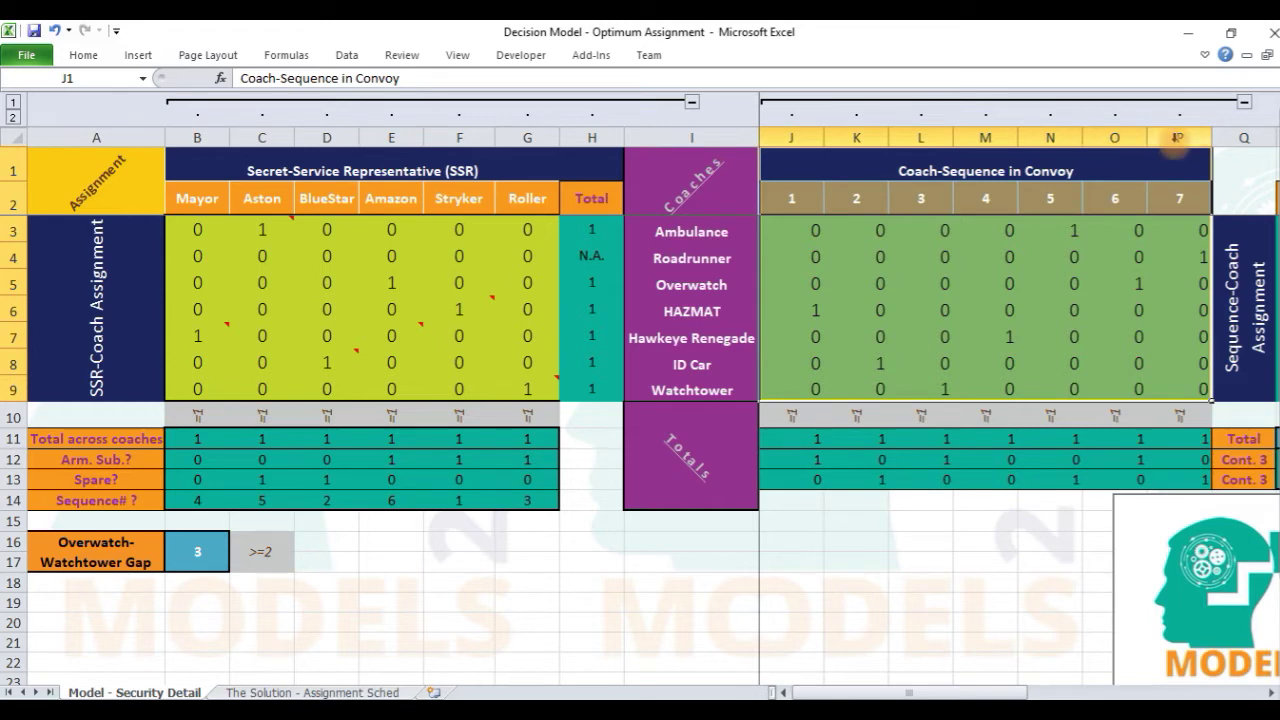
Examine the coach-sequence decision cells by highlighting J3:P9 and going through individual cells of the Ambulance row and the grid's last cell
left_click(827, 228)
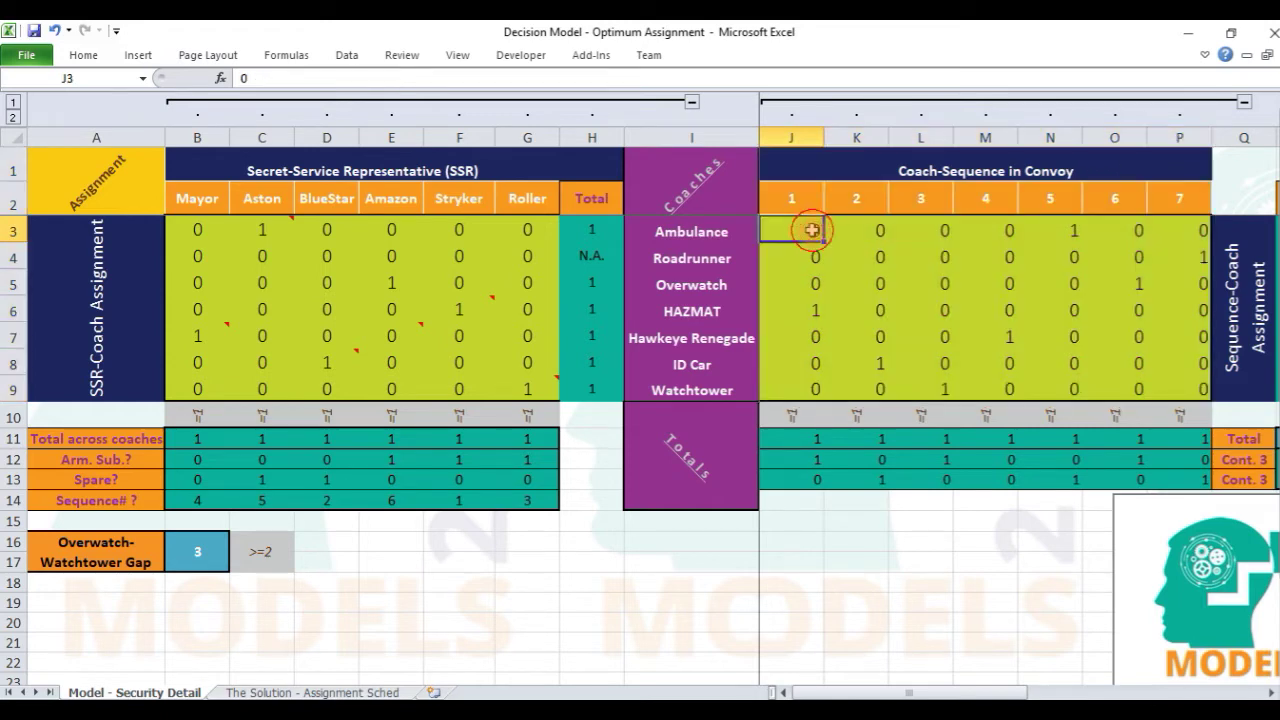
left_click(1173, 388, "shift")
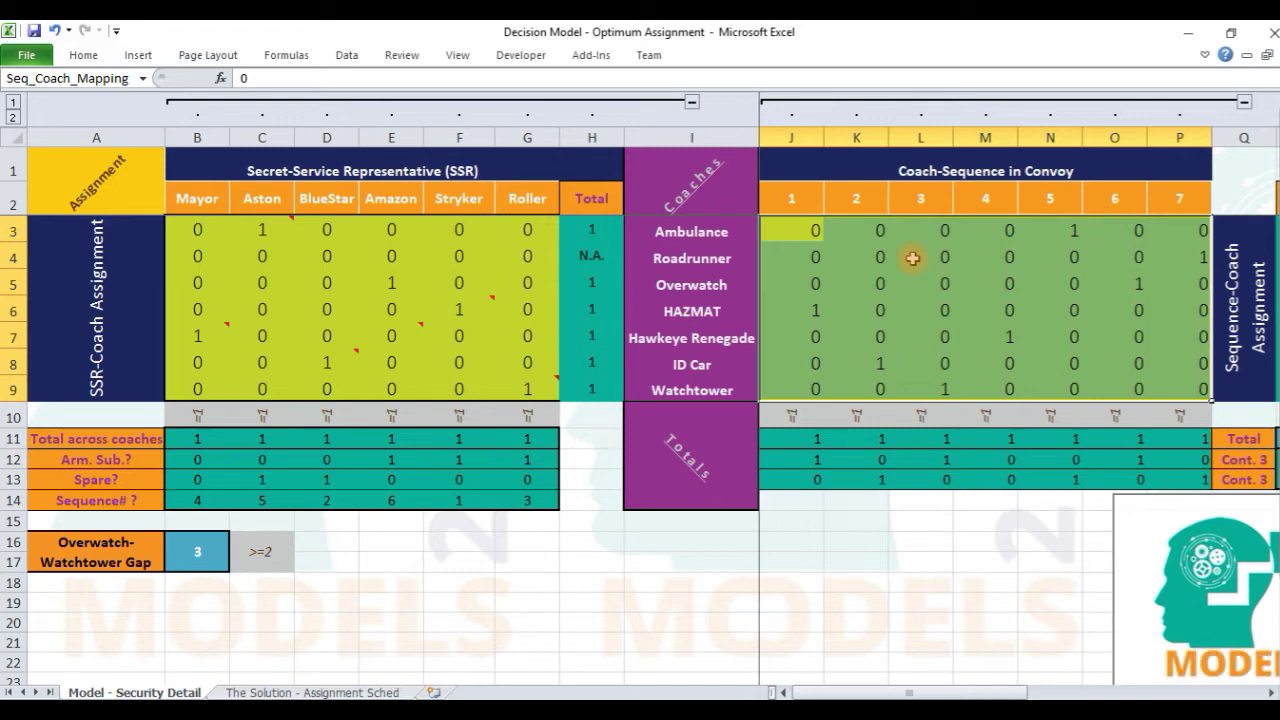
left_click(790, 231)
left_click(872, 231)
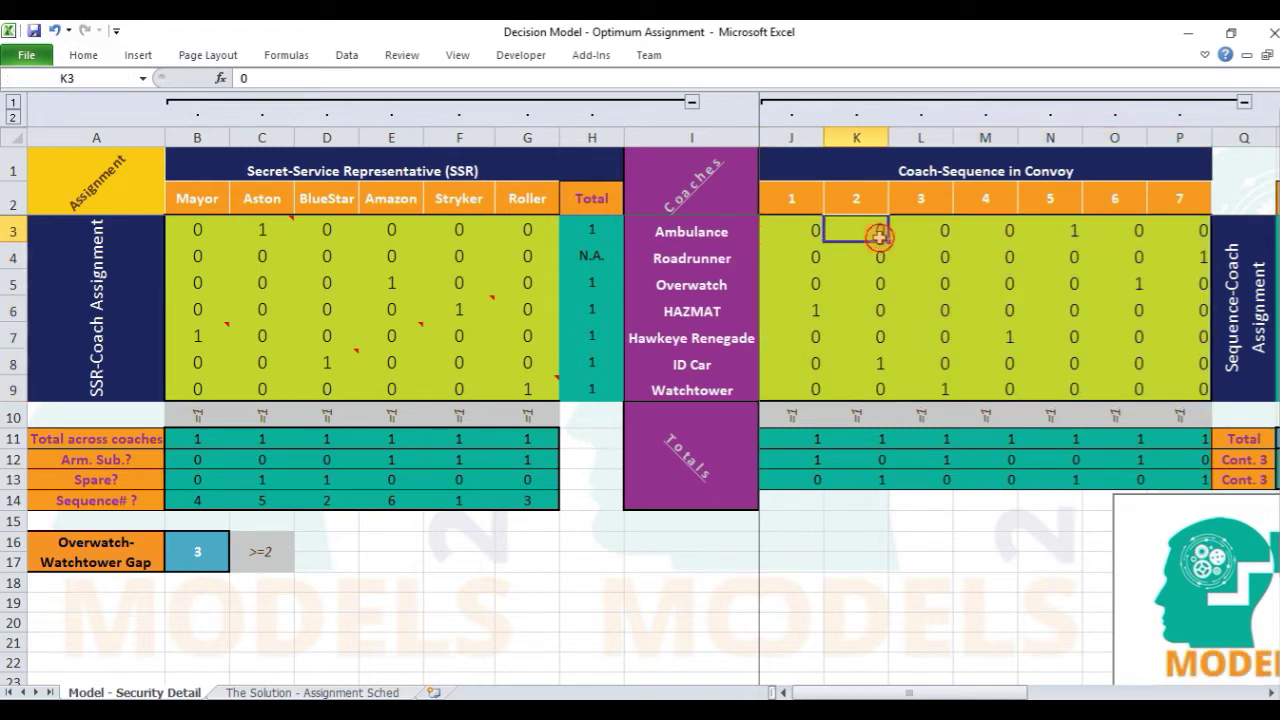
left_click(920, 232)
left_click(974, 234)
left_click(1069, 232)
left_click(1185, 401)
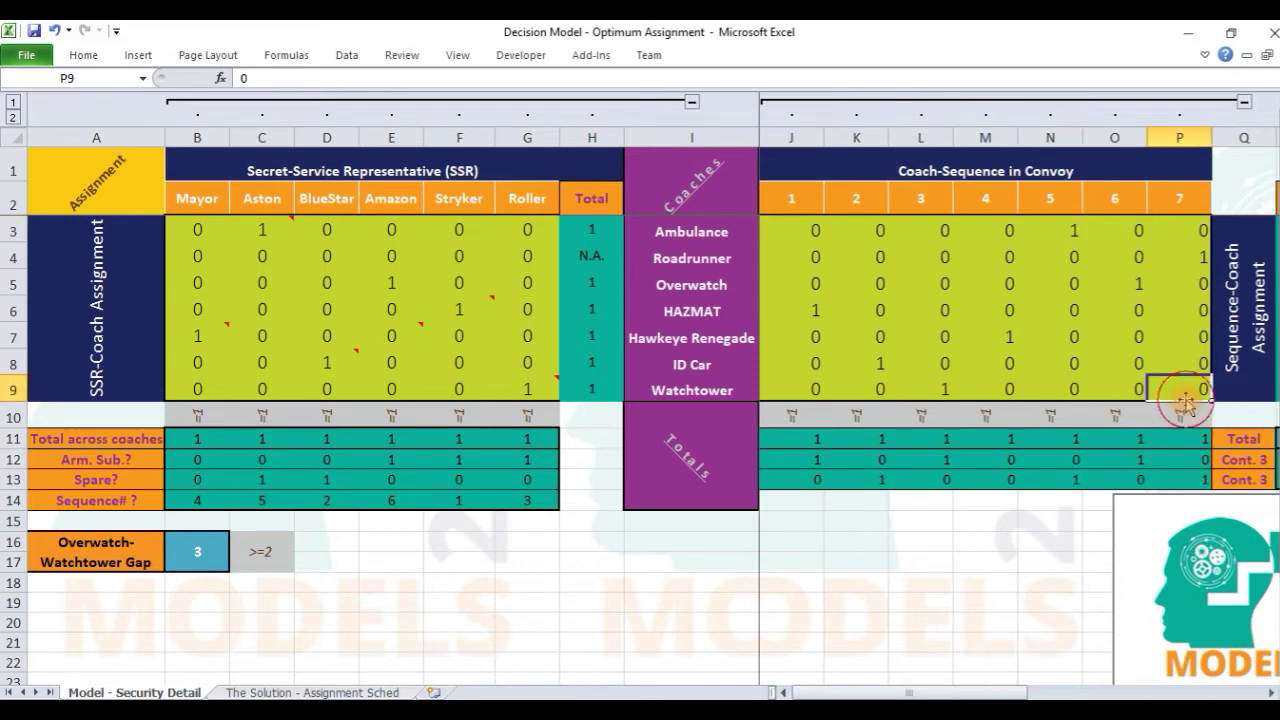
Match the Ambulance coach with the sequence 5 heading through cell N3, and highlight the whole Ambulance row I3:P3
left_click(1039, 228)
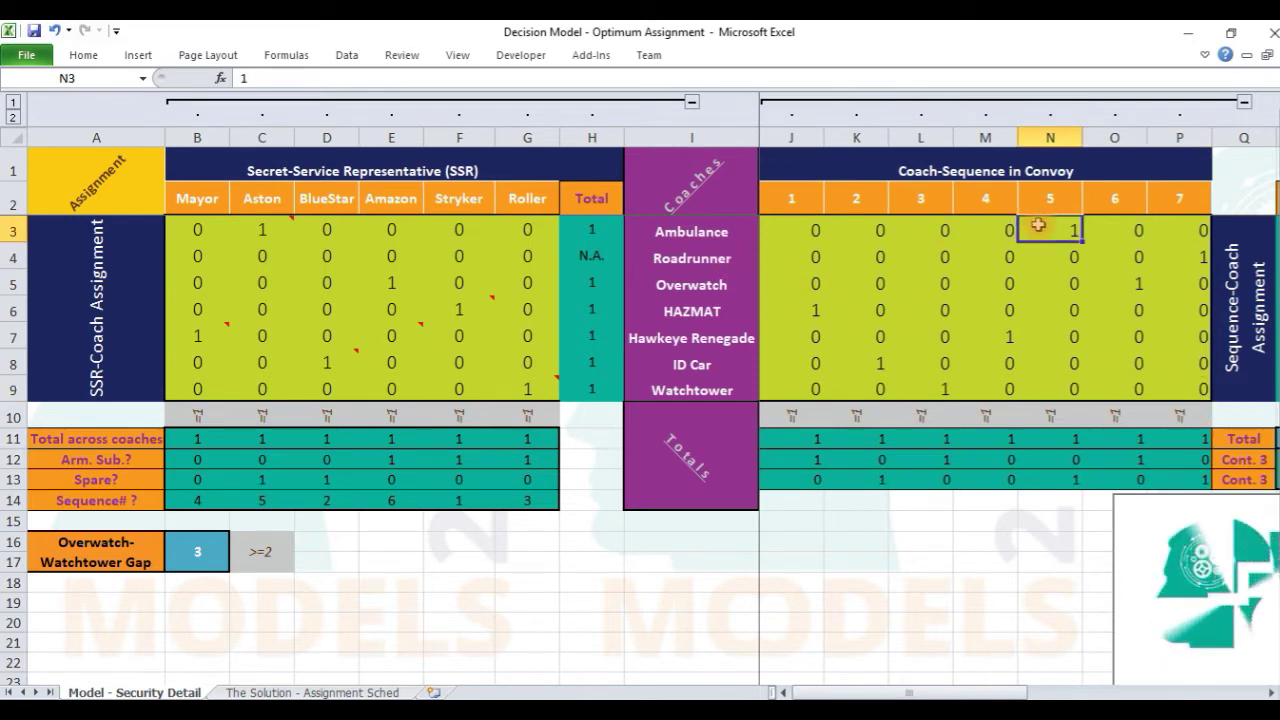
left_click(724, 234)
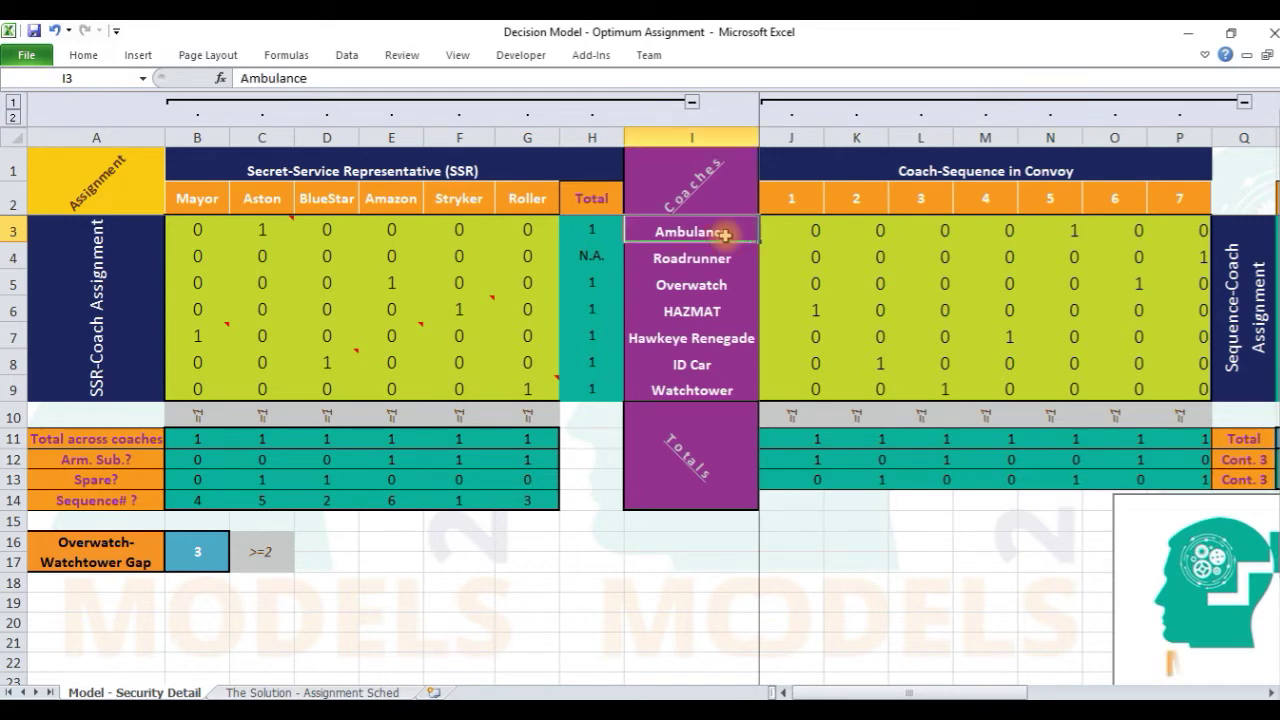
left_click(1058, 200)
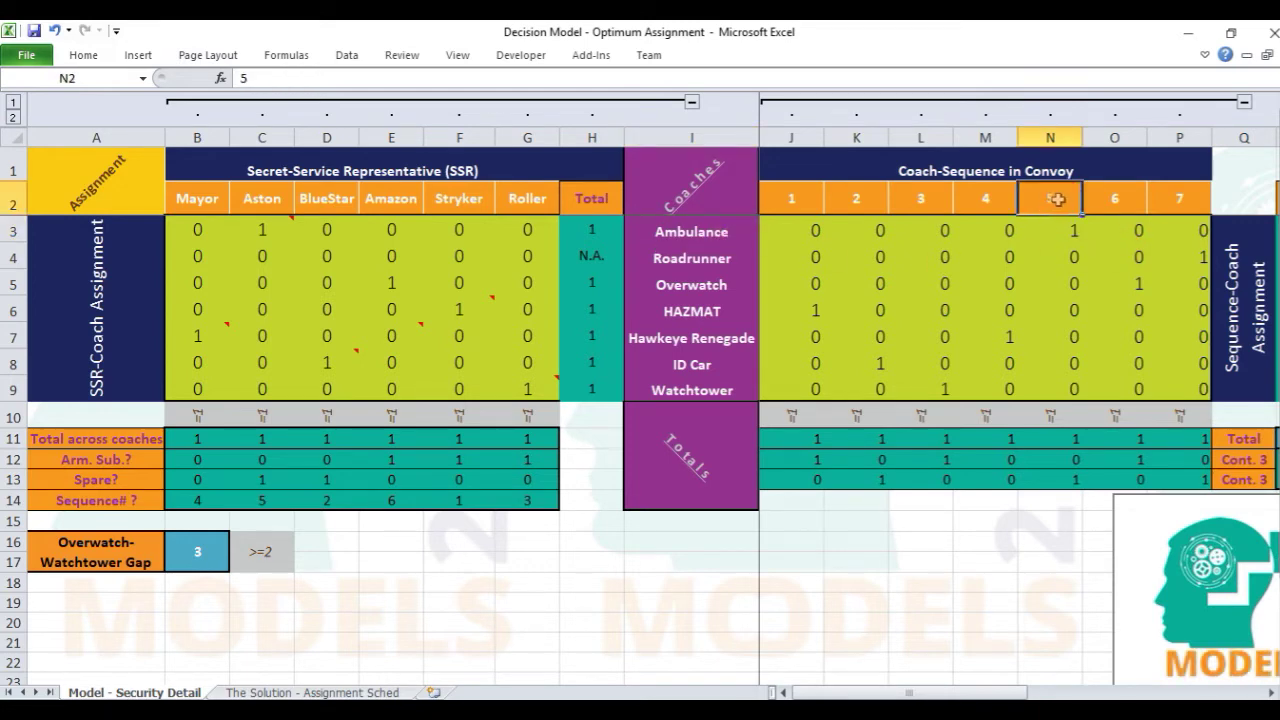
left_click(721, 231)
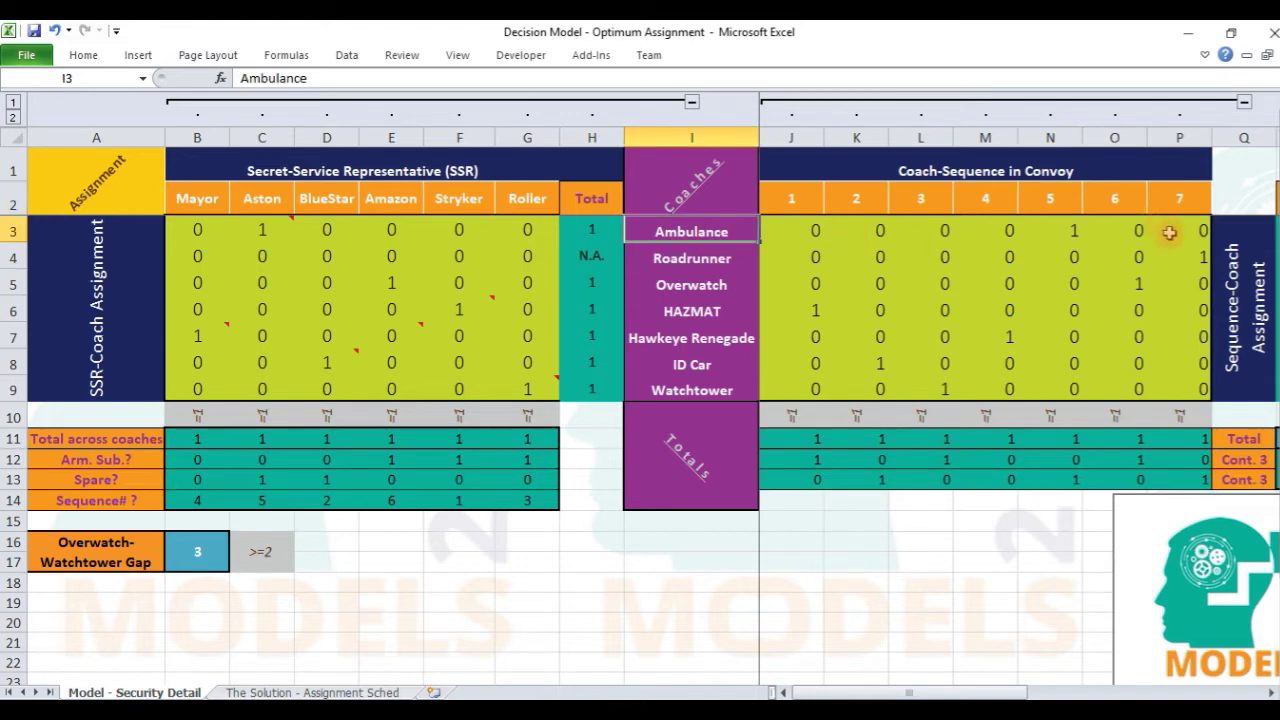
left_click(1169, 233, "shift")
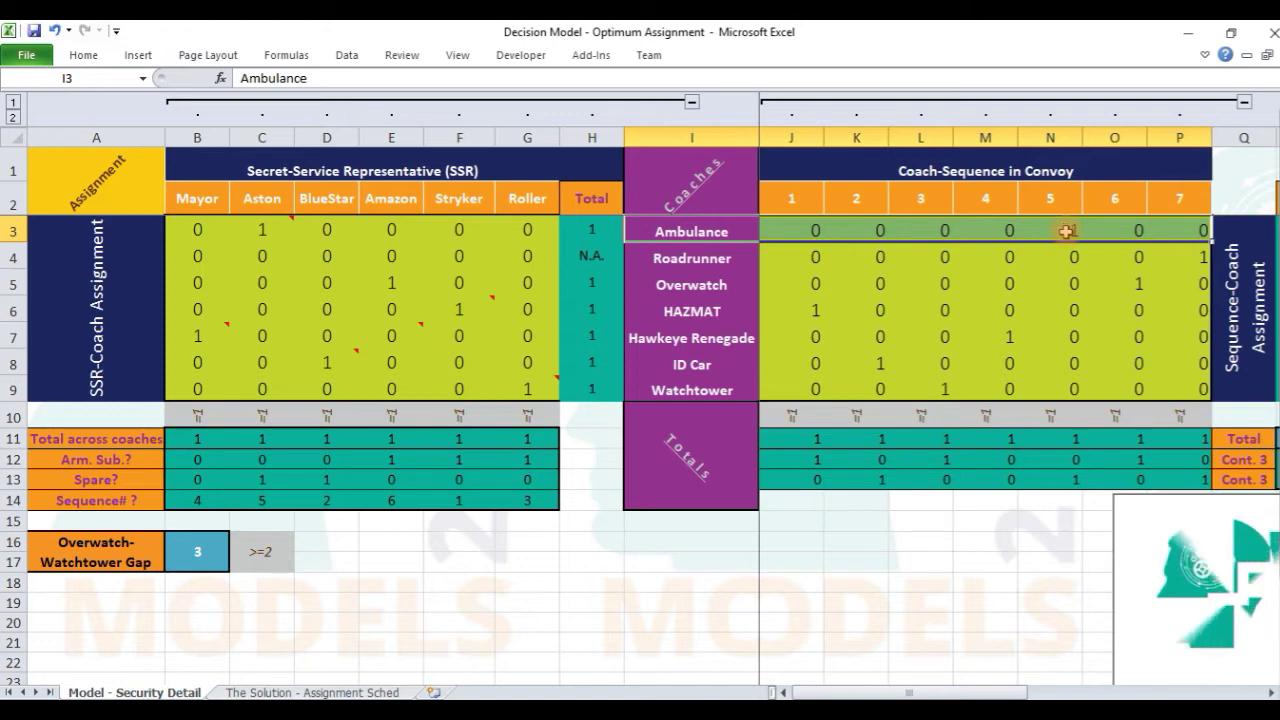
Inspect the sequence Total column R2:R9 and the COUNTIF arguments in R3 that refer to the Ambulance row
scroll(1268, 690, "right", 2)
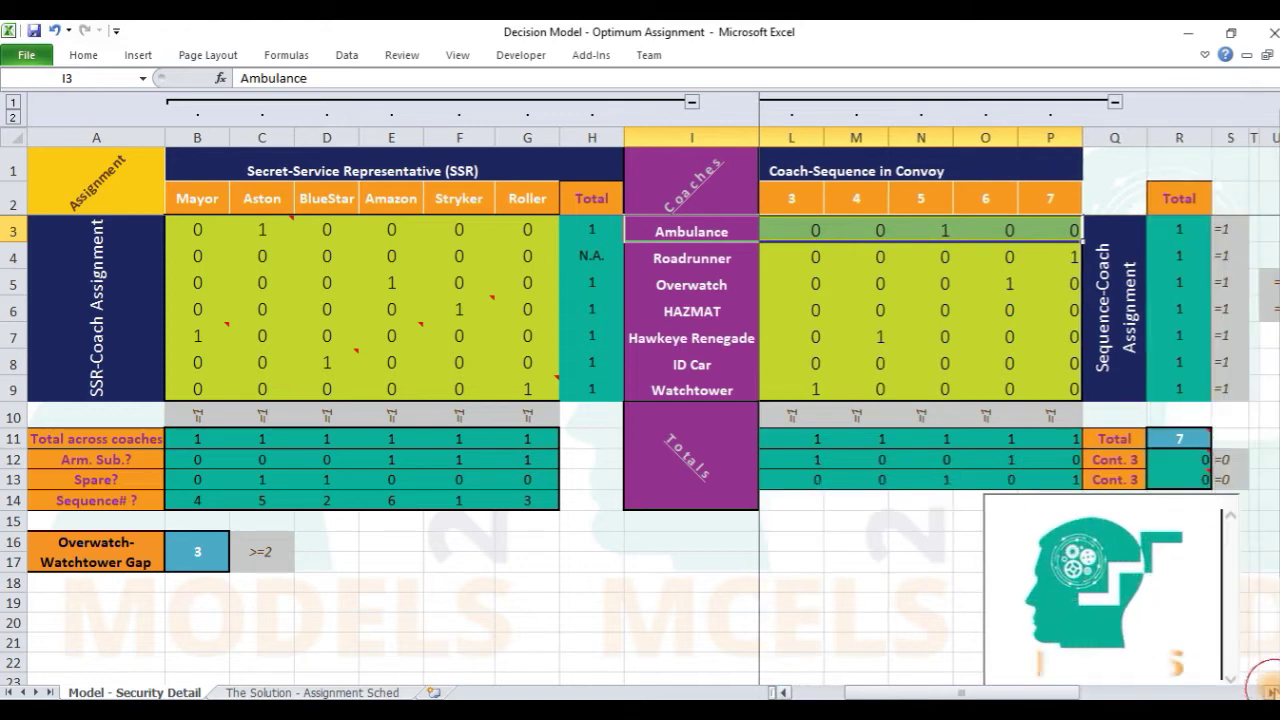
left_click(1170, 236)
left_click_drag(1179, 198, 1180, 396)
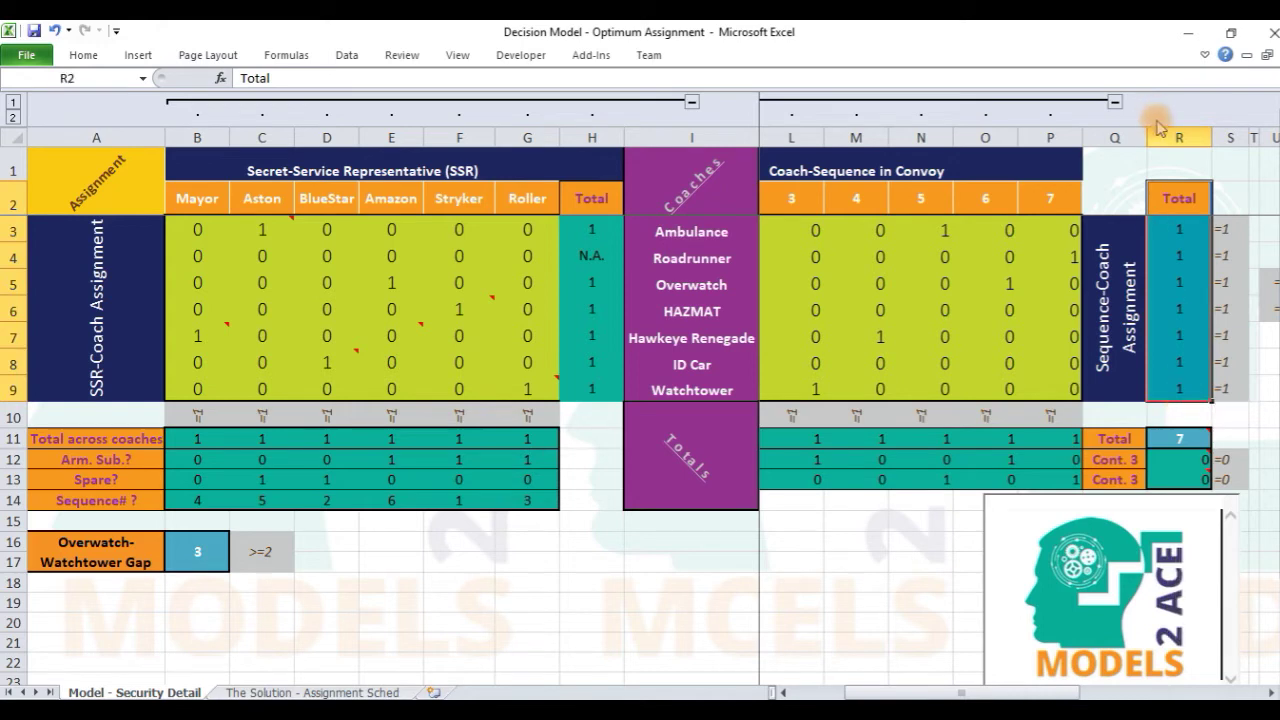
left_click(1173, 229)
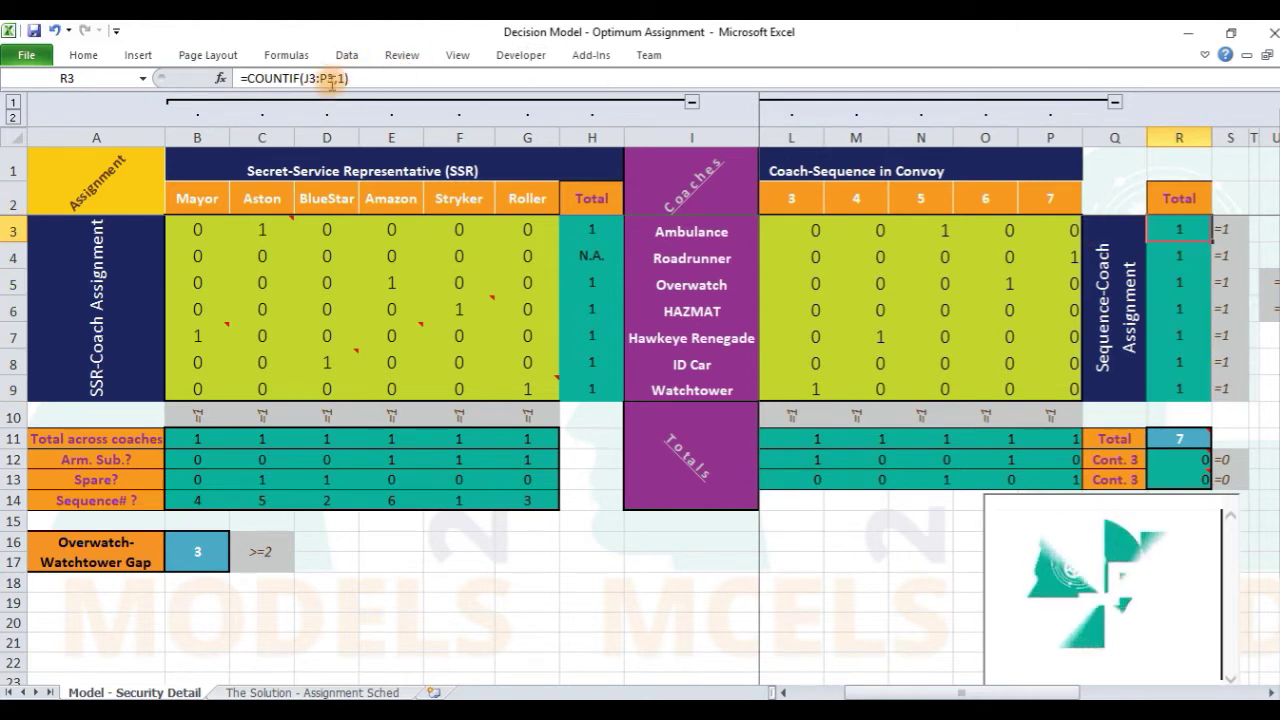
left_click_drag(304, 78, 349, 78)
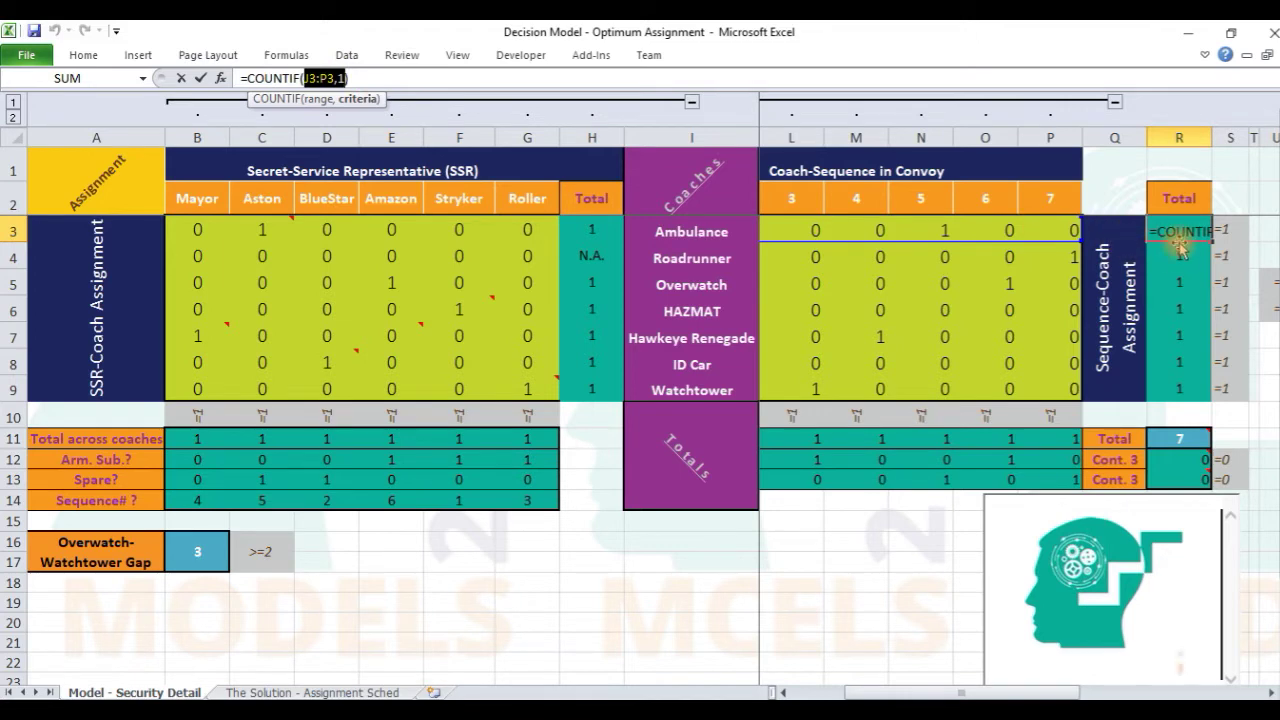
key("Escape")
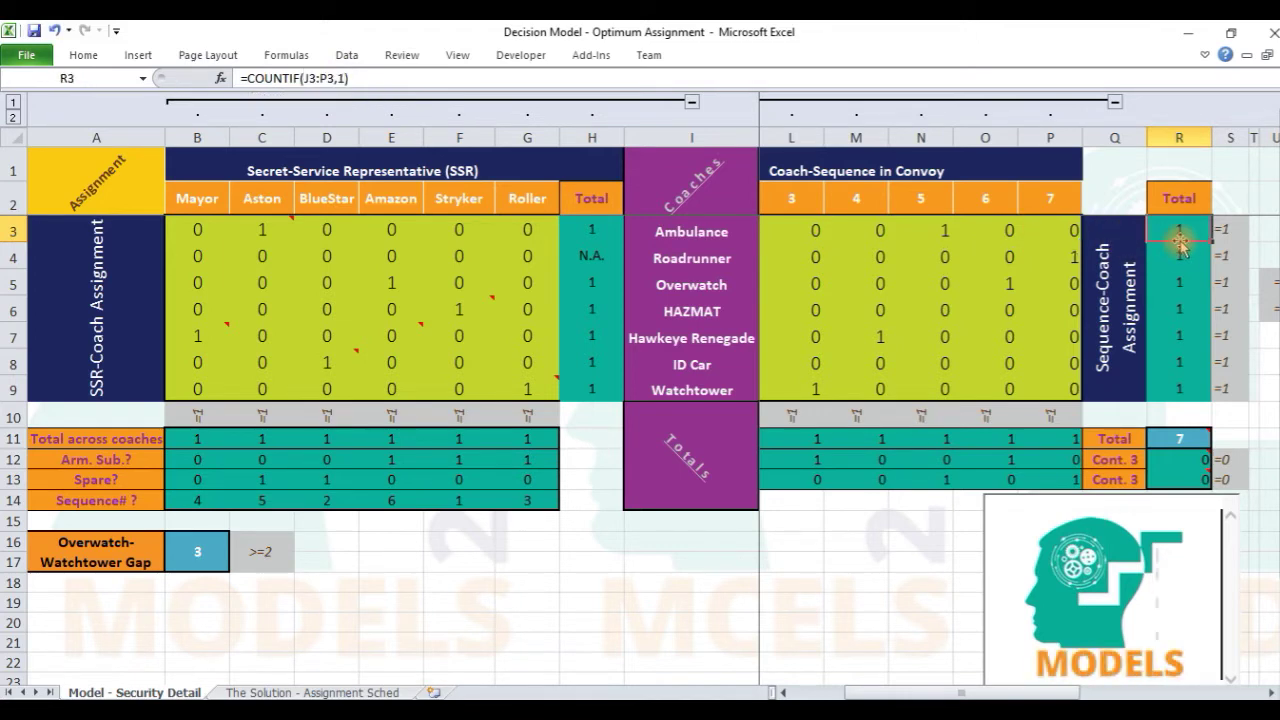
left_click(1073, 231)
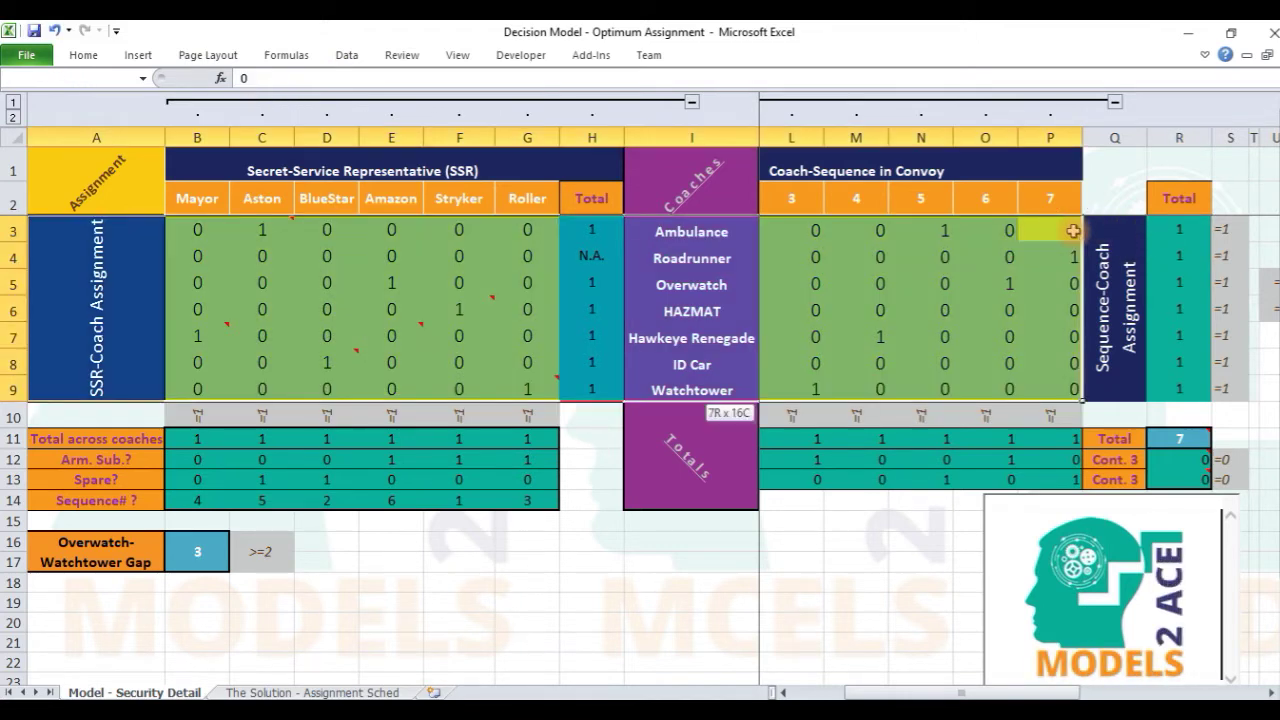
key("Right")
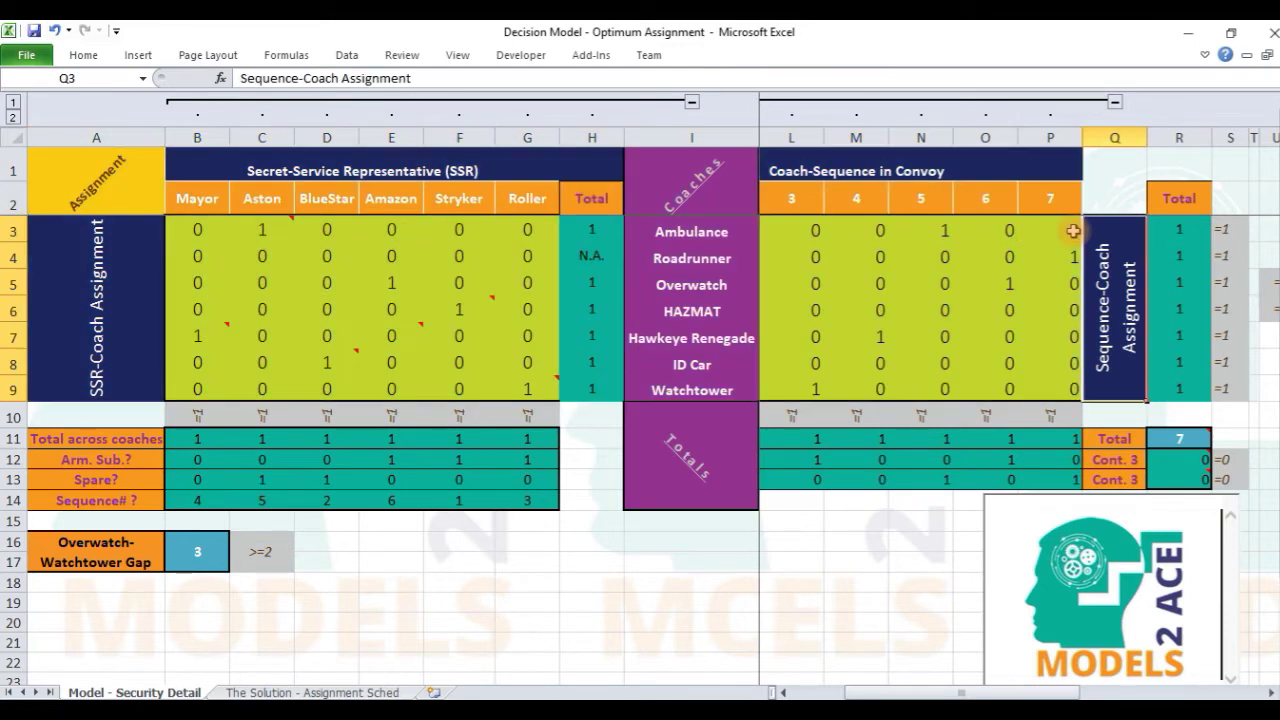
Review the total formulas of the other coaches in R4, R5 and R9, and highlight the Total range R2:R9
left_click(1180, 249)
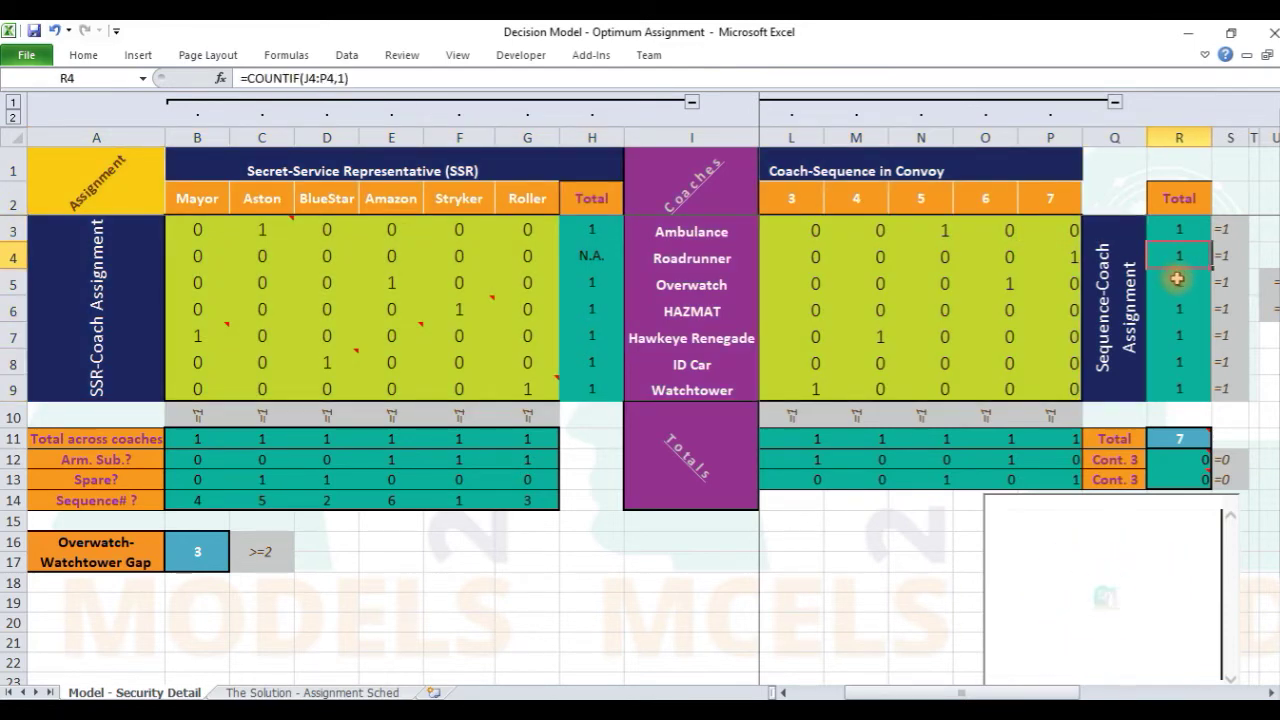
left_click(1179, 281)
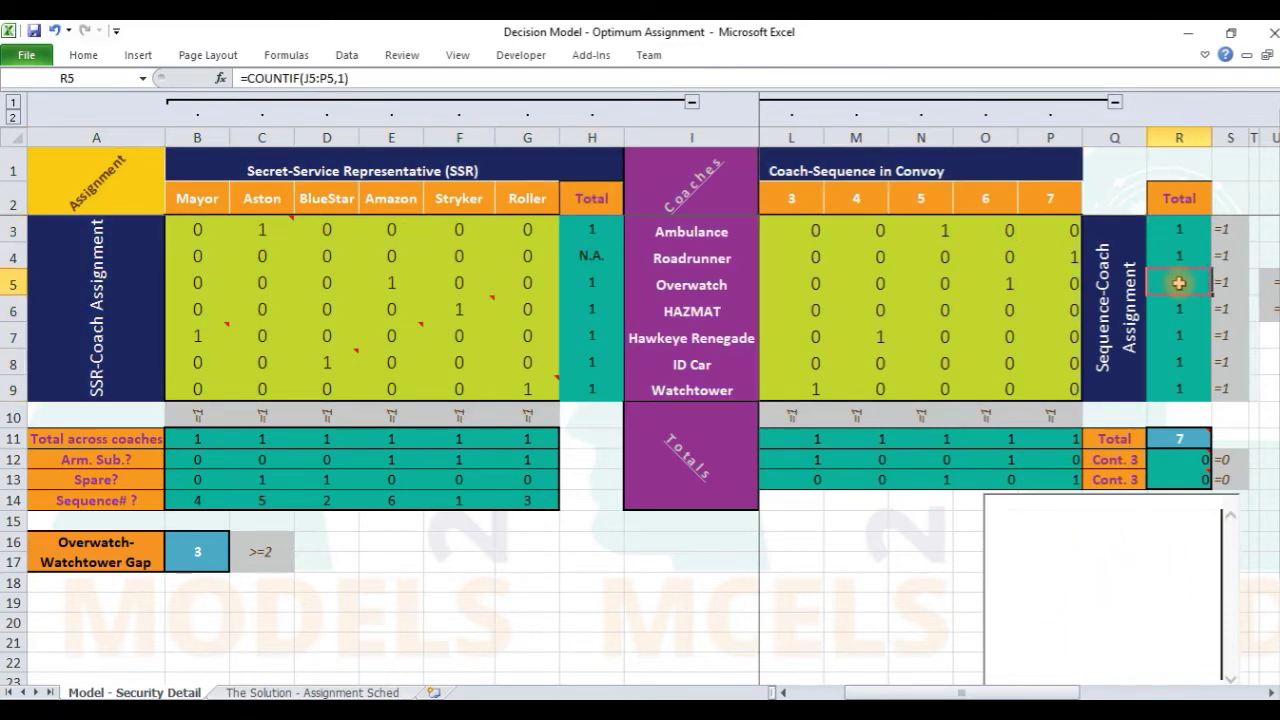
left_click(1179, 388)
left_click(1181, 140)
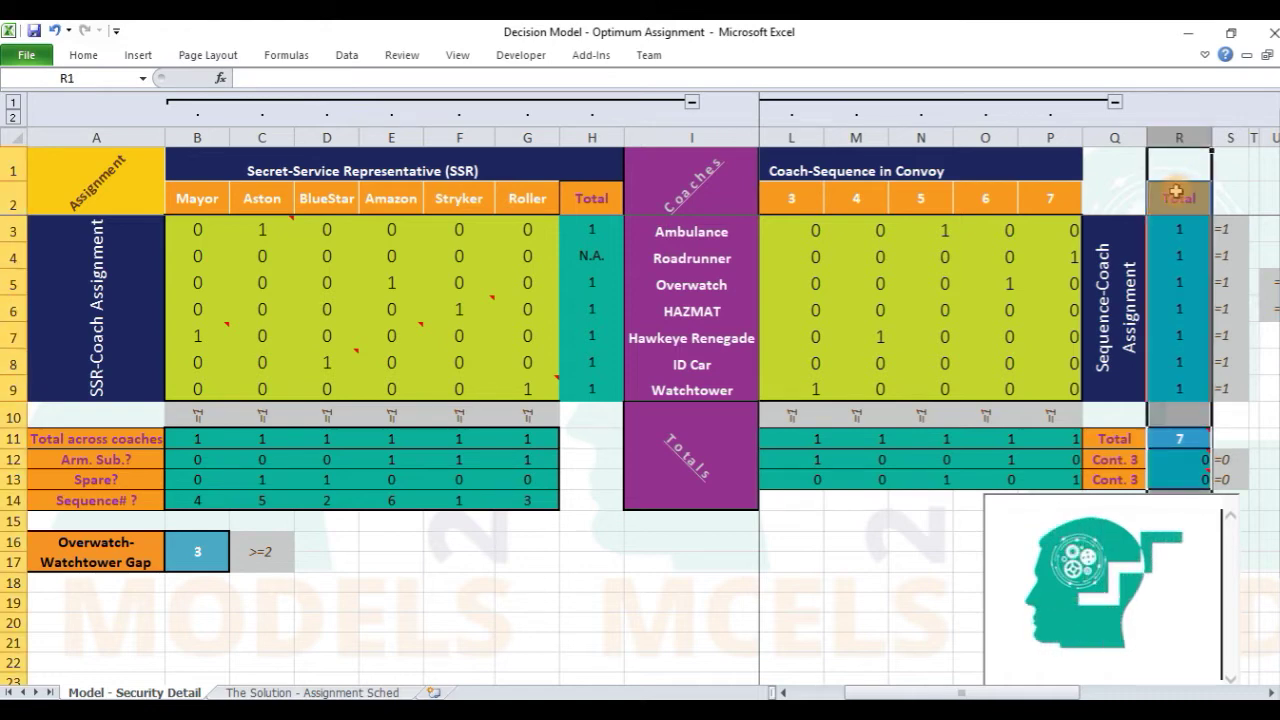
left_click(1176, 192)
left_click(1171, 383, "shift")
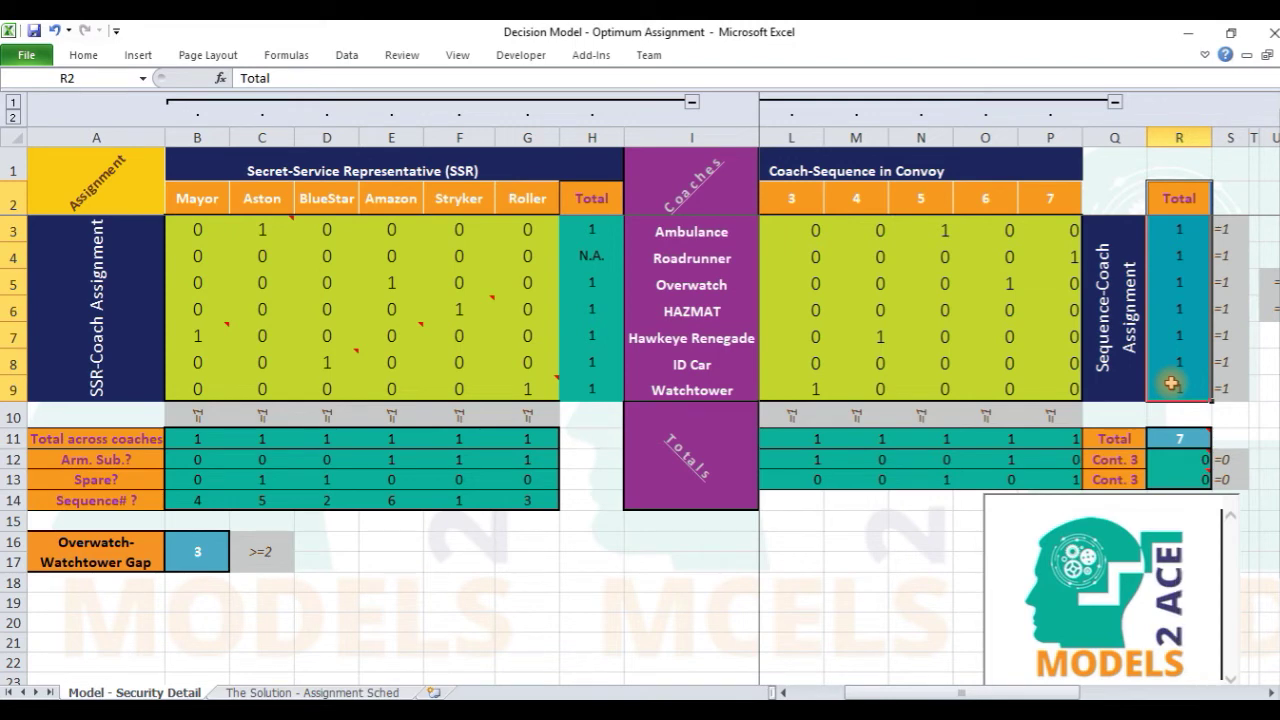
Examine the convoy sequences column by column, highlighting N2:N9 for sequence 5 and each of the sequence columns J to N
left_click(1038, 240)
key("Left")
key("Left")
key("Left")
key("Left")
key("Left")
key("Left")
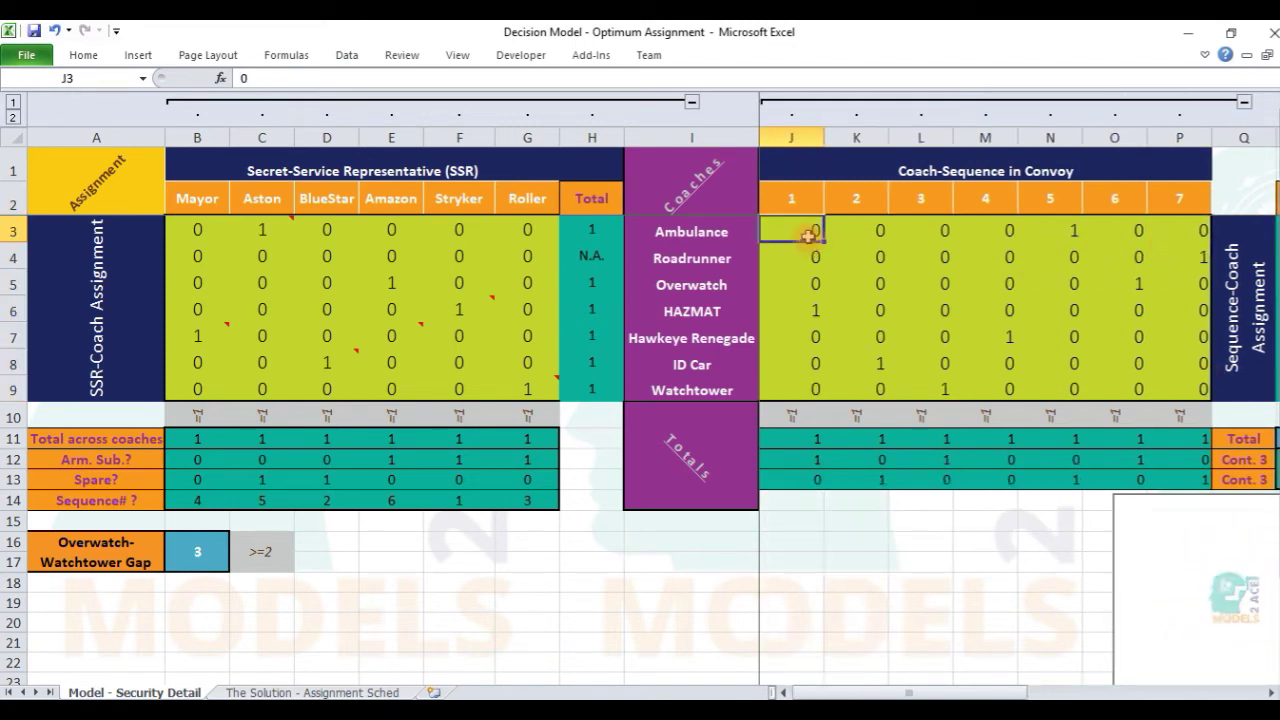
left_click_drag(1031, 214, 1049, 385)
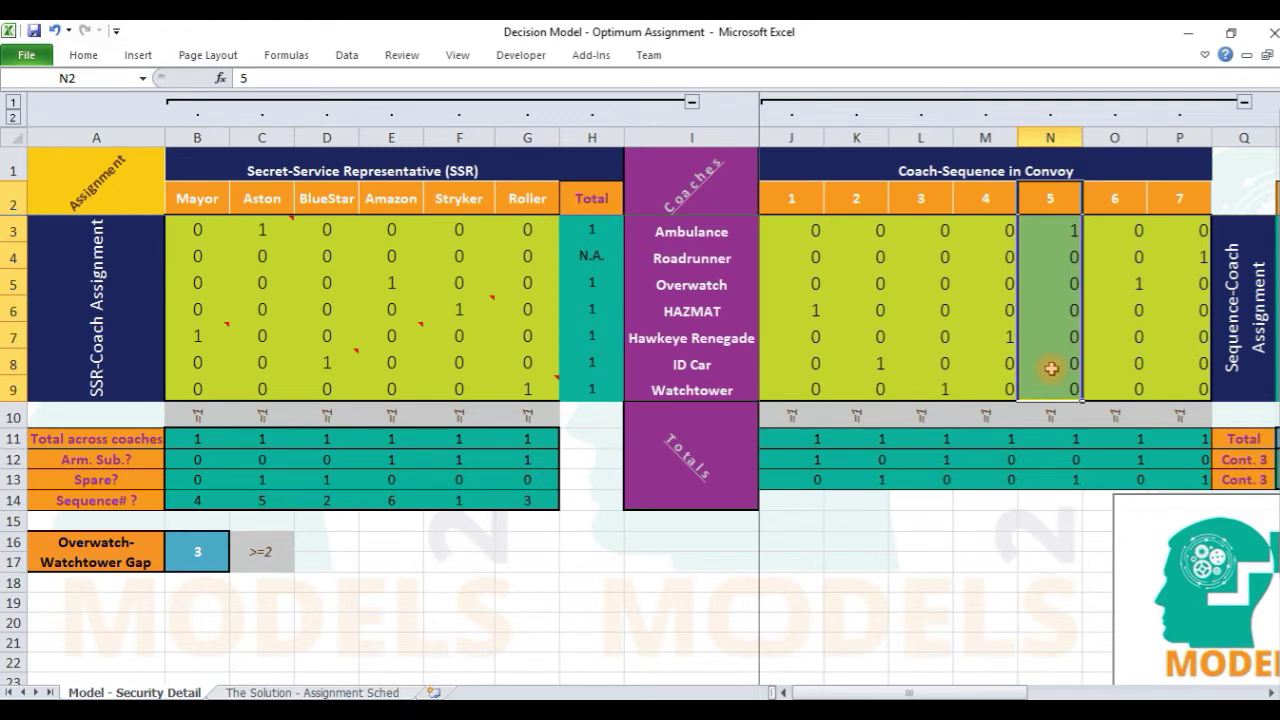
left_click(815, 198)
left_click(815, 137)
left_click(856, 137)
left_click(926, 136)
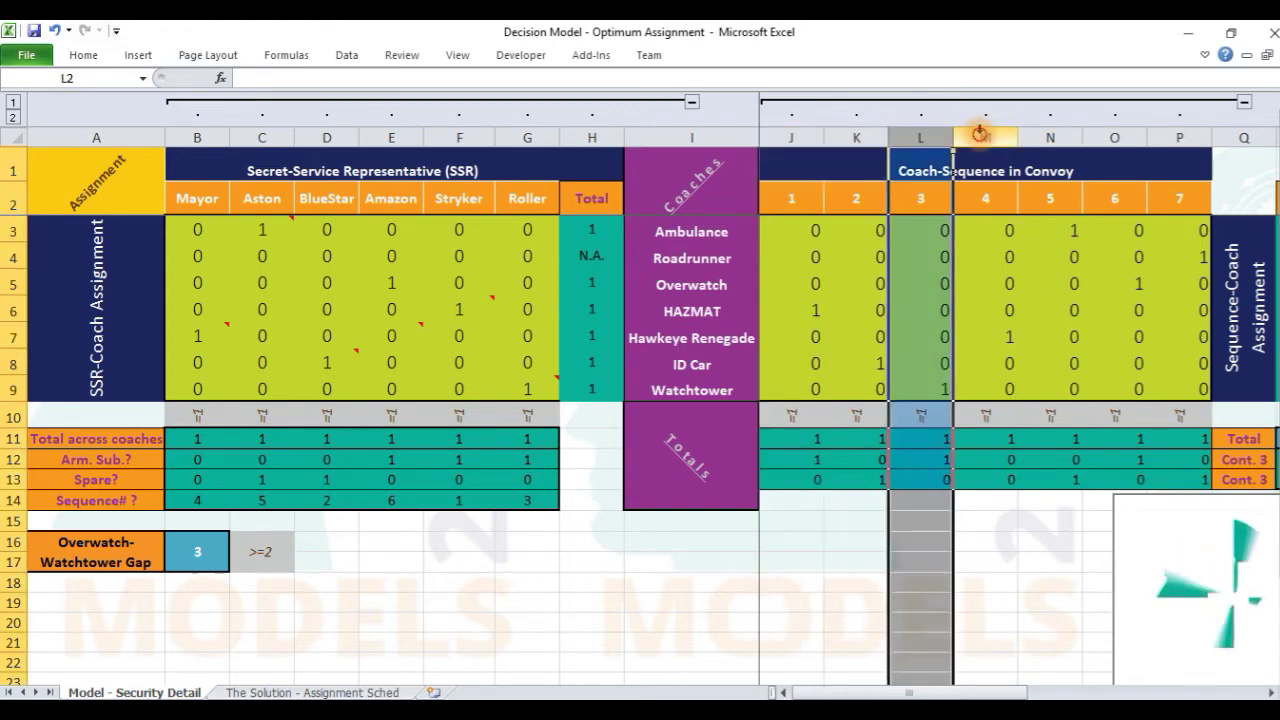
left_click(985, 136)
left_click(1050, 136)
Inspect the COUNTIF range in J11 and highlight the totals across coaches in J11:P11 for all seven sequences
left_click(808, 438)
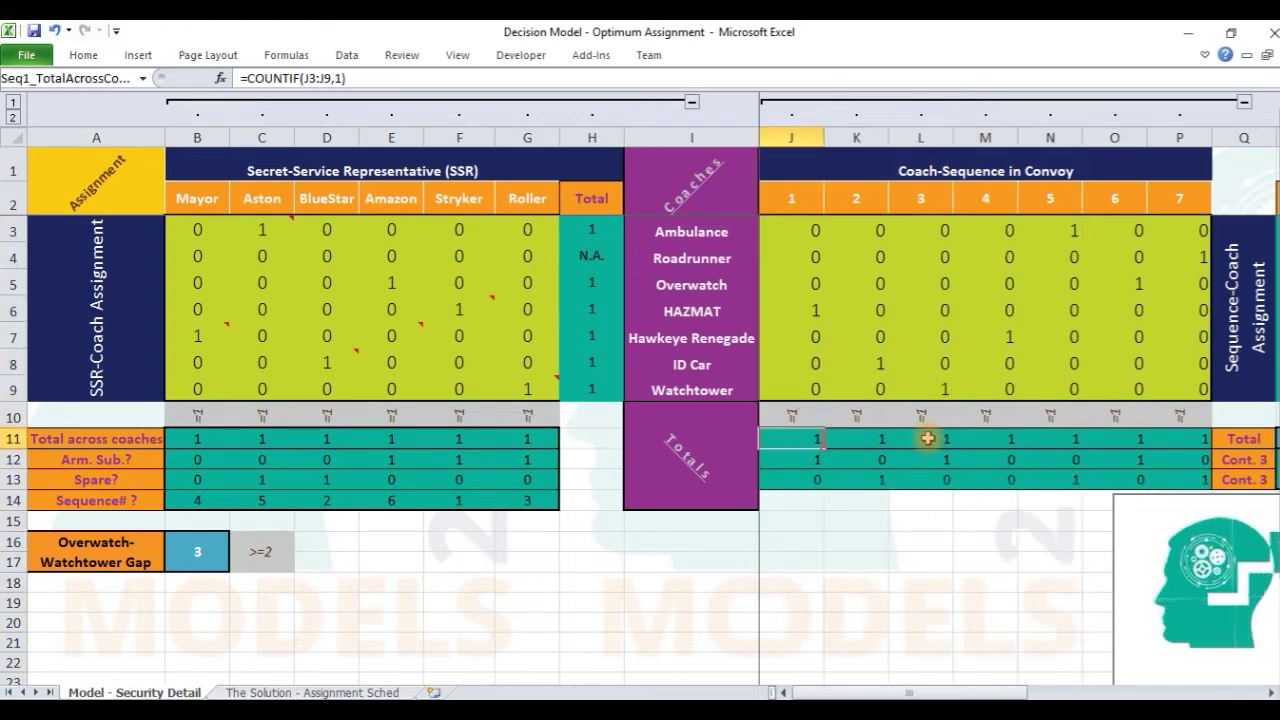
left_click(1165, 438, "shift")
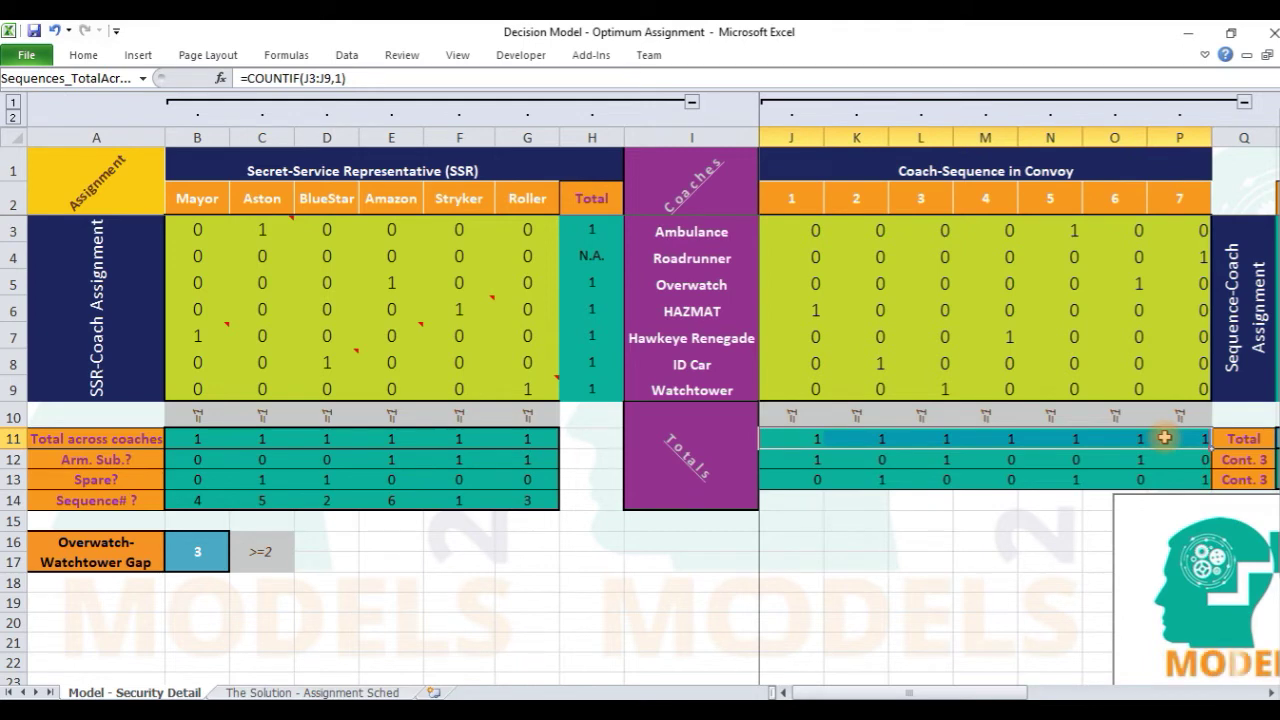
left_click(799, 438)
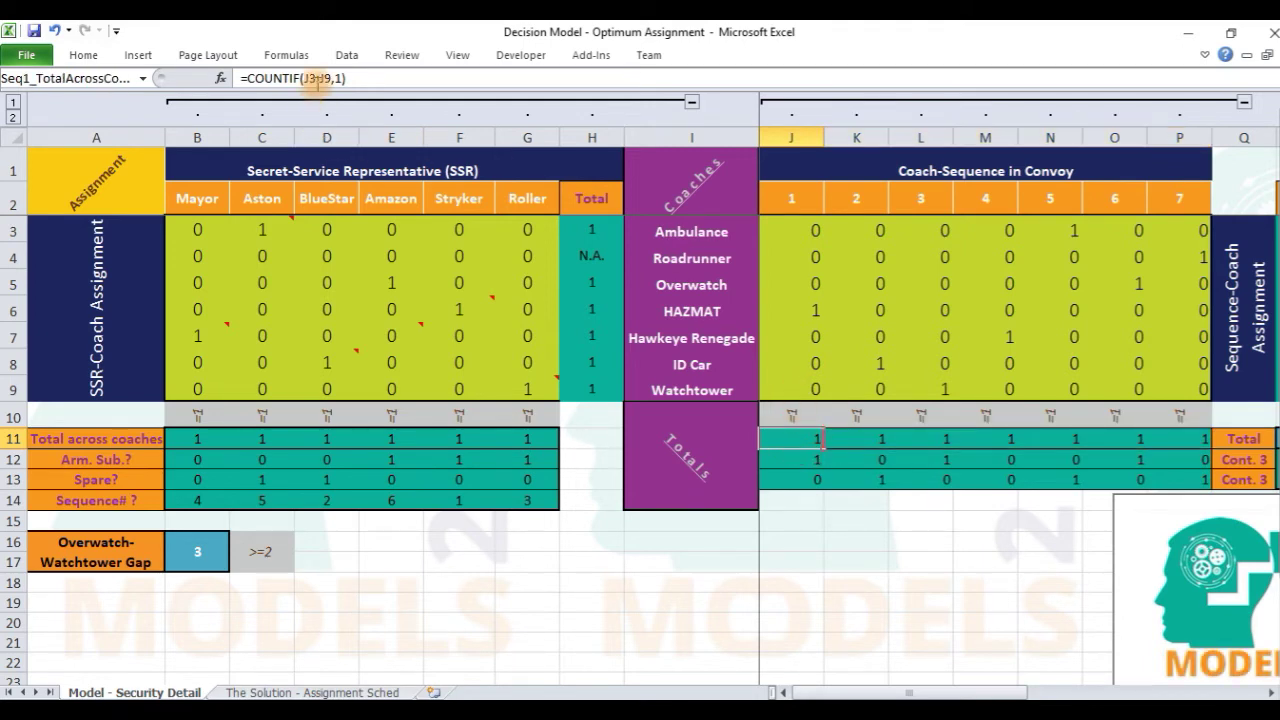
left_click_drag(304, 78, 331, 78)
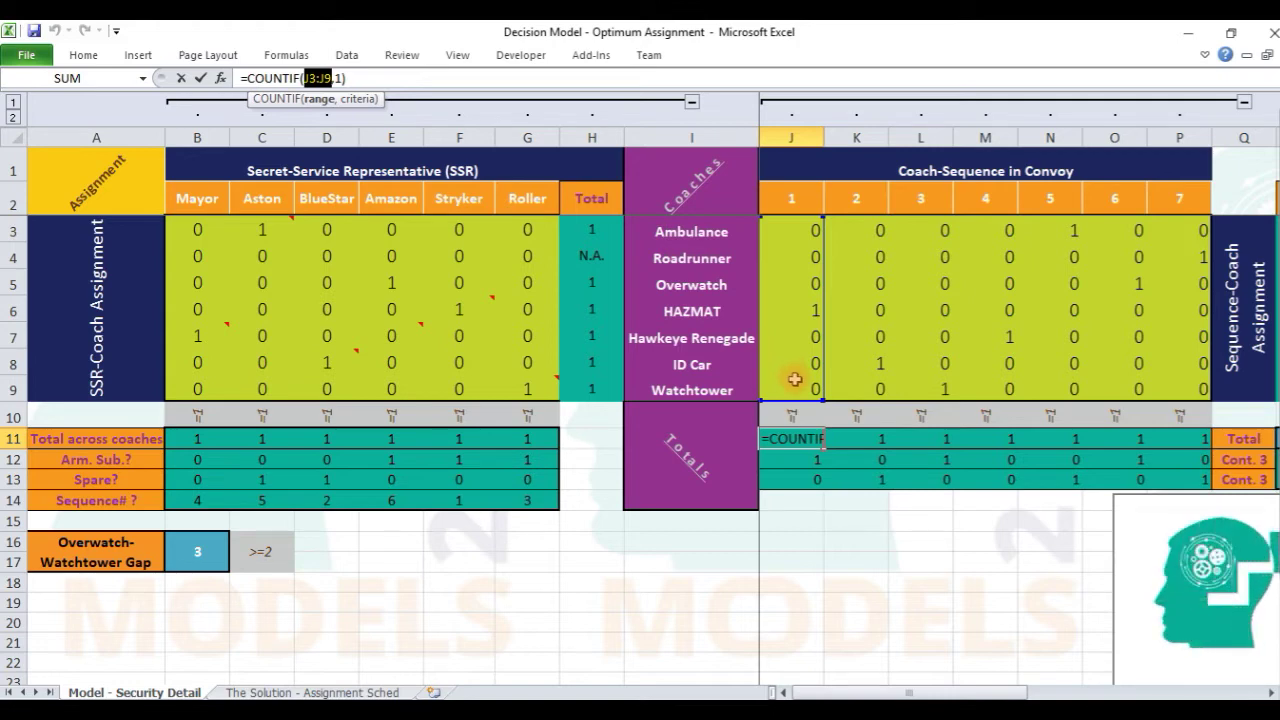
key("ctrl+Return")
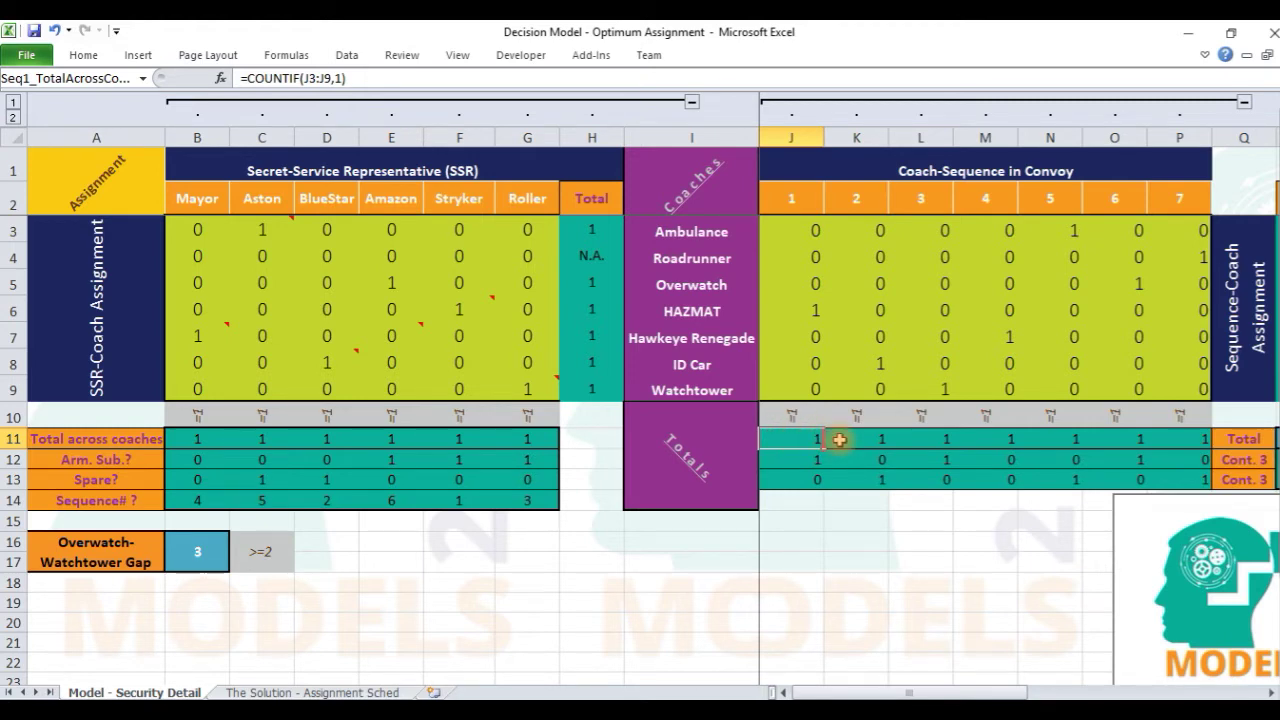
left_click_drag(839, 440, 1181, 443)
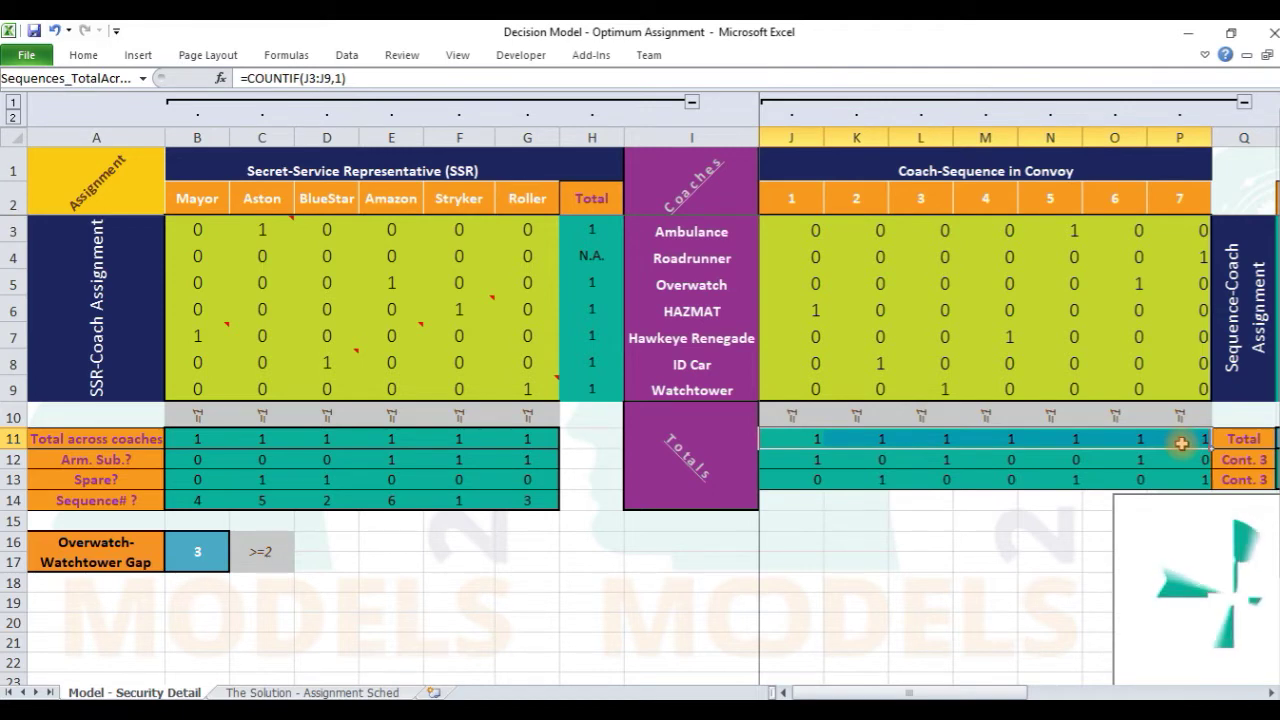
left_click(1266, 691)
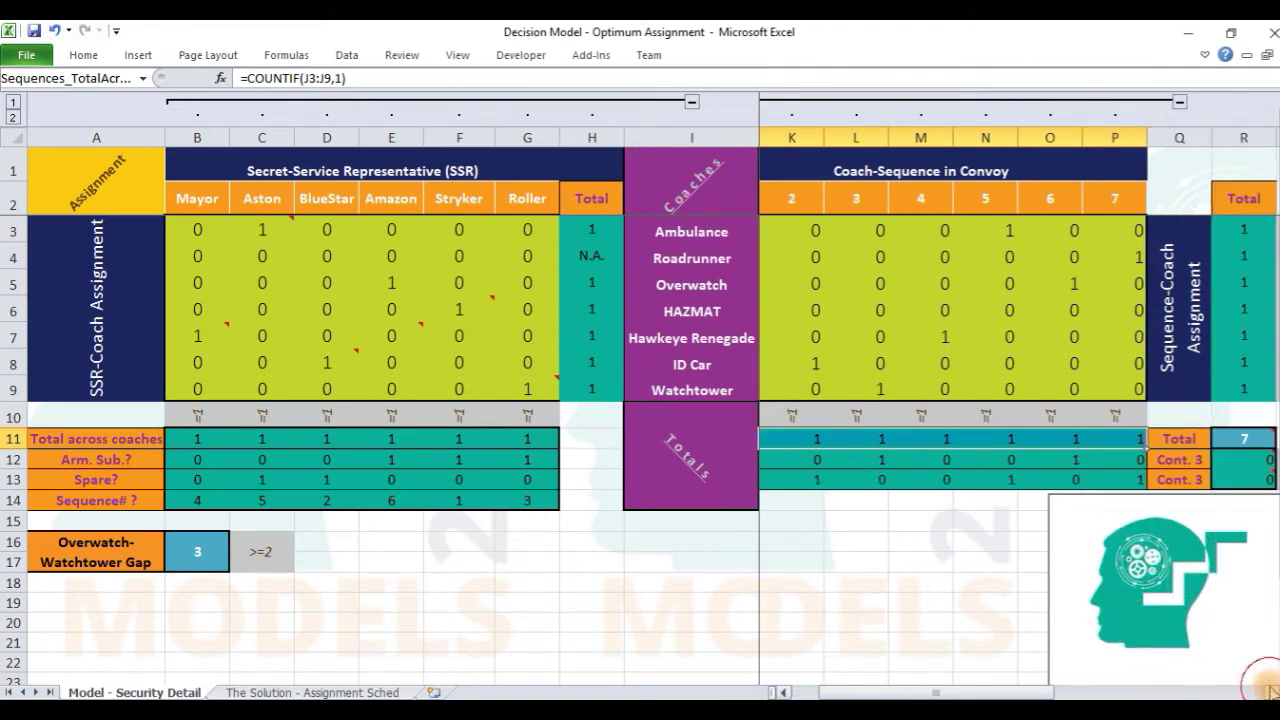
Inspect the sequence total in R11, its SUM formula over J11:P11 and its full range name
left_click(1266, 691)
left_click(1178, 443)
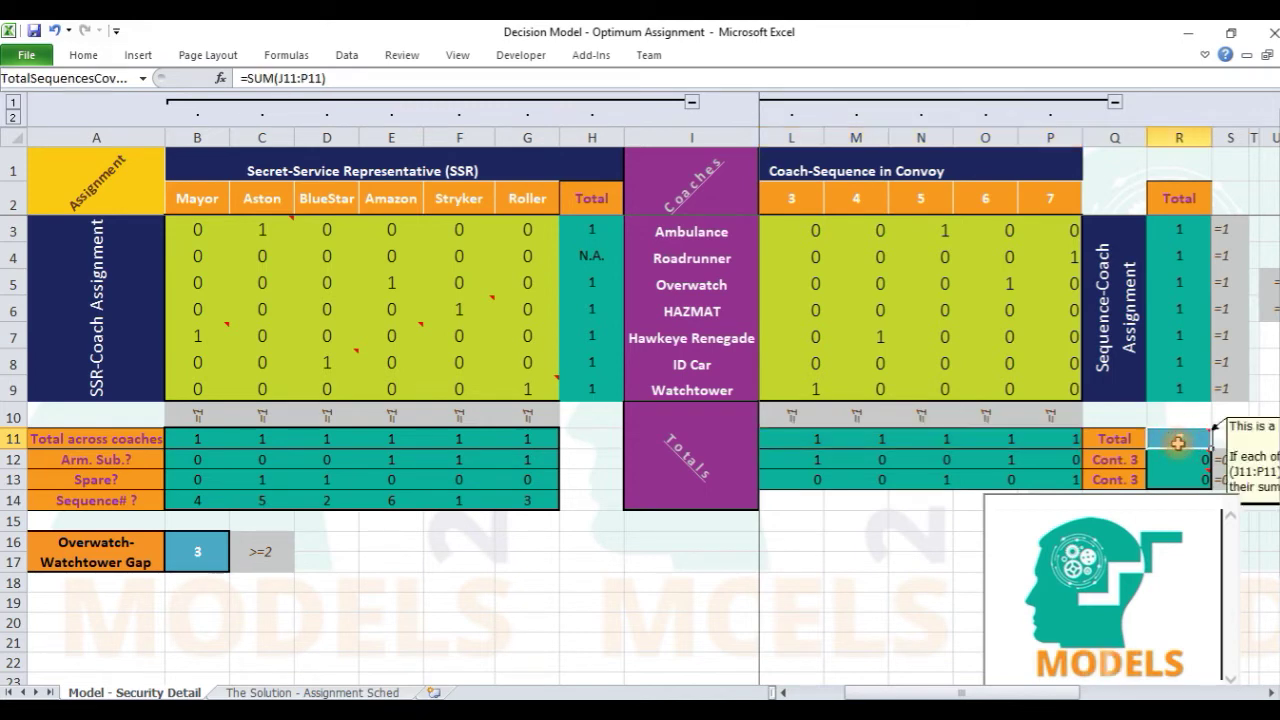
left_click(112, 72)
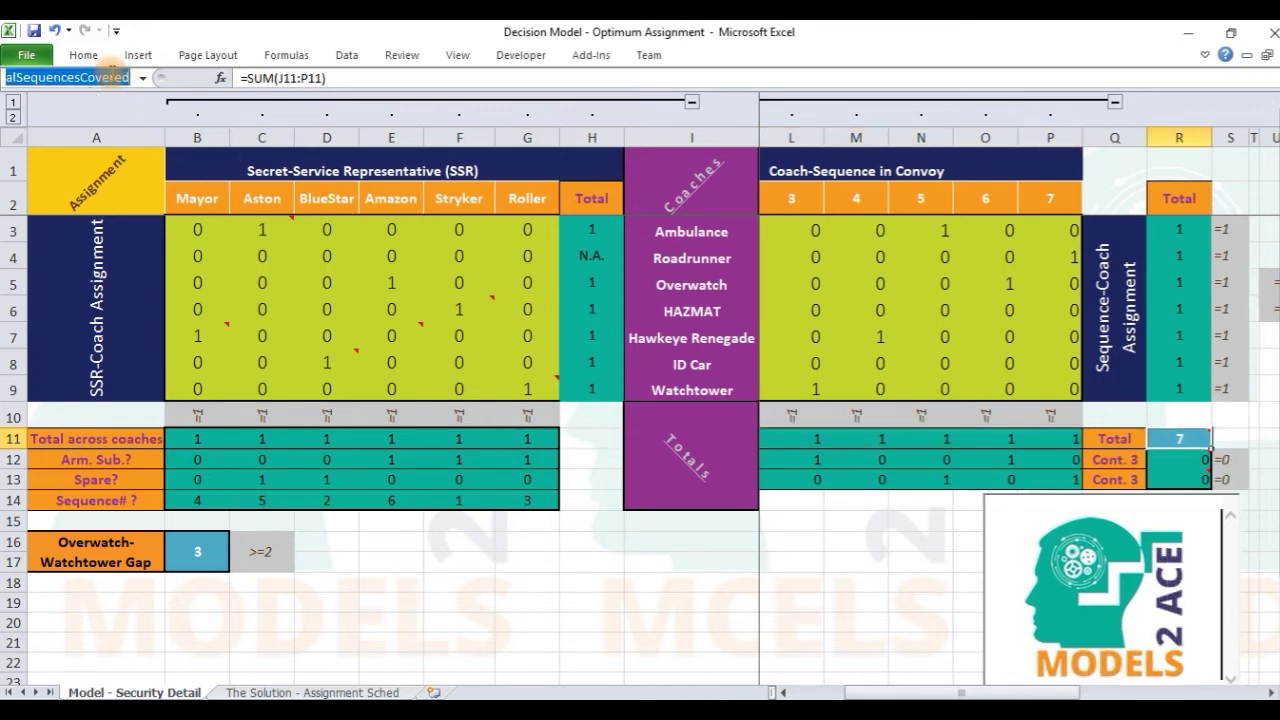
Look up TotalSequencesCovered in the Name Manager, check the cell it refers to, and close the manager
left_click(285, 60)
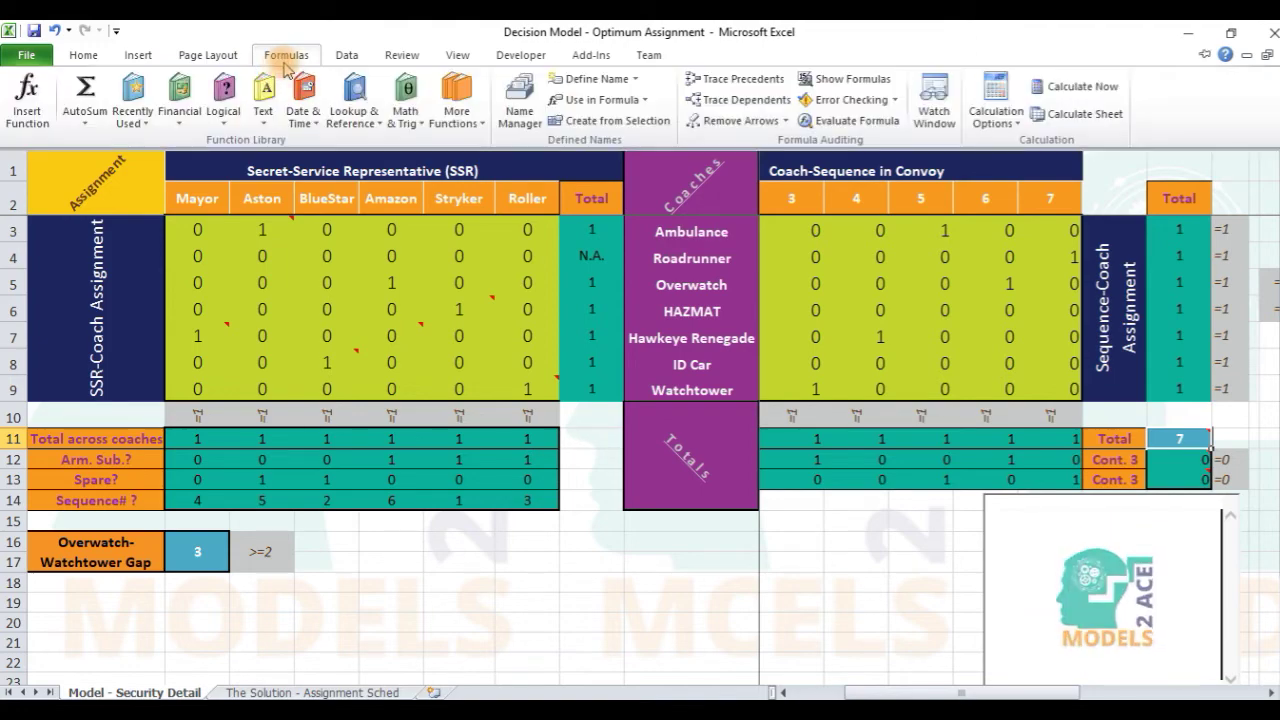
left_click(521, 100)
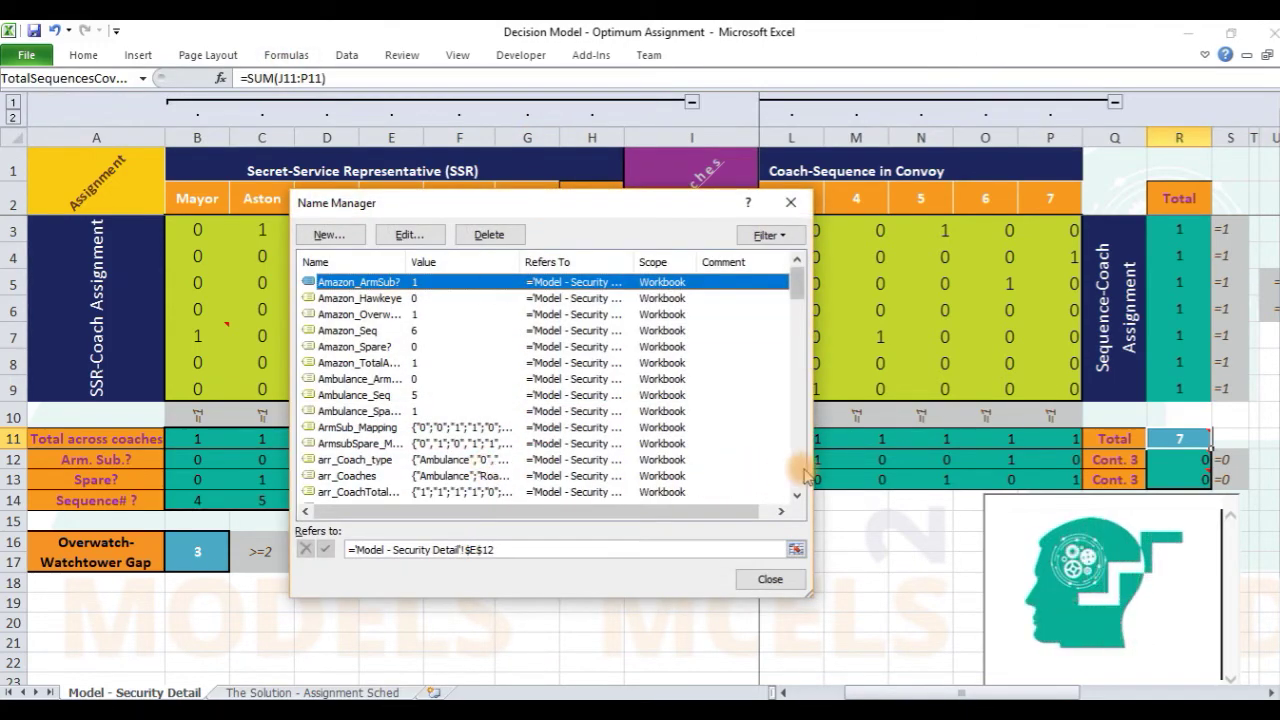
scroll(800, 492, "down", 15)
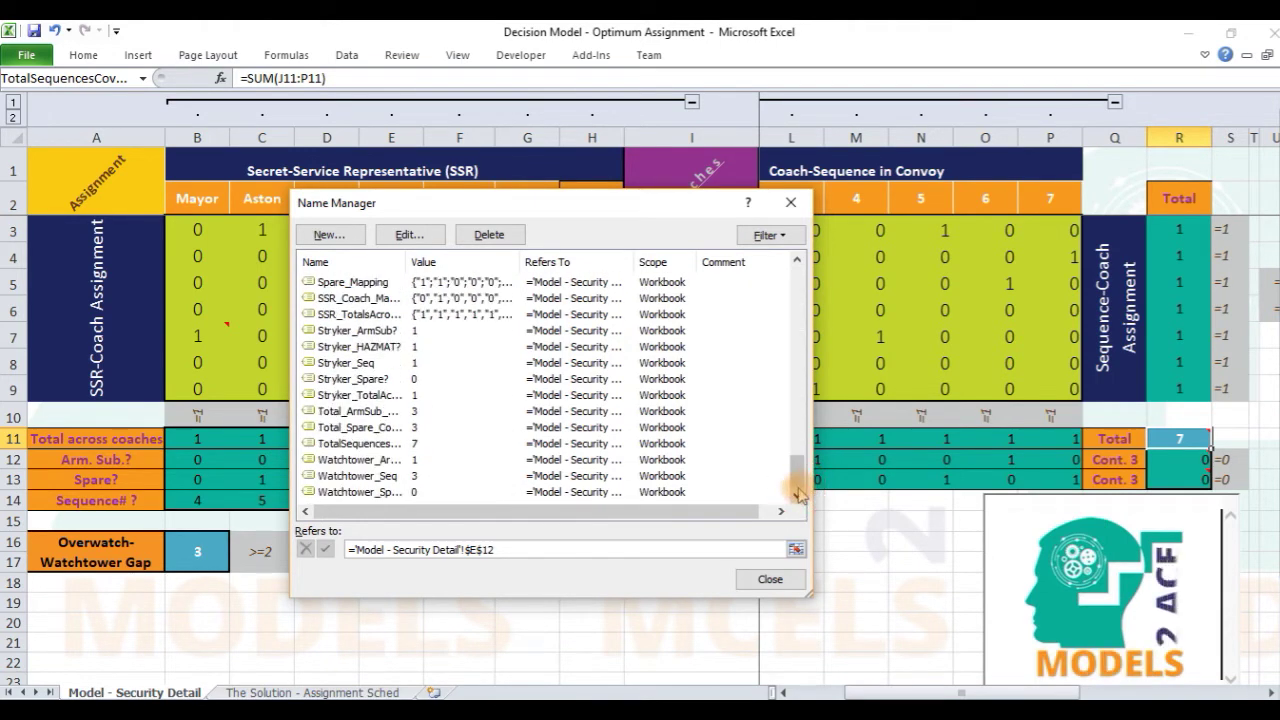
left_click(362, 443)
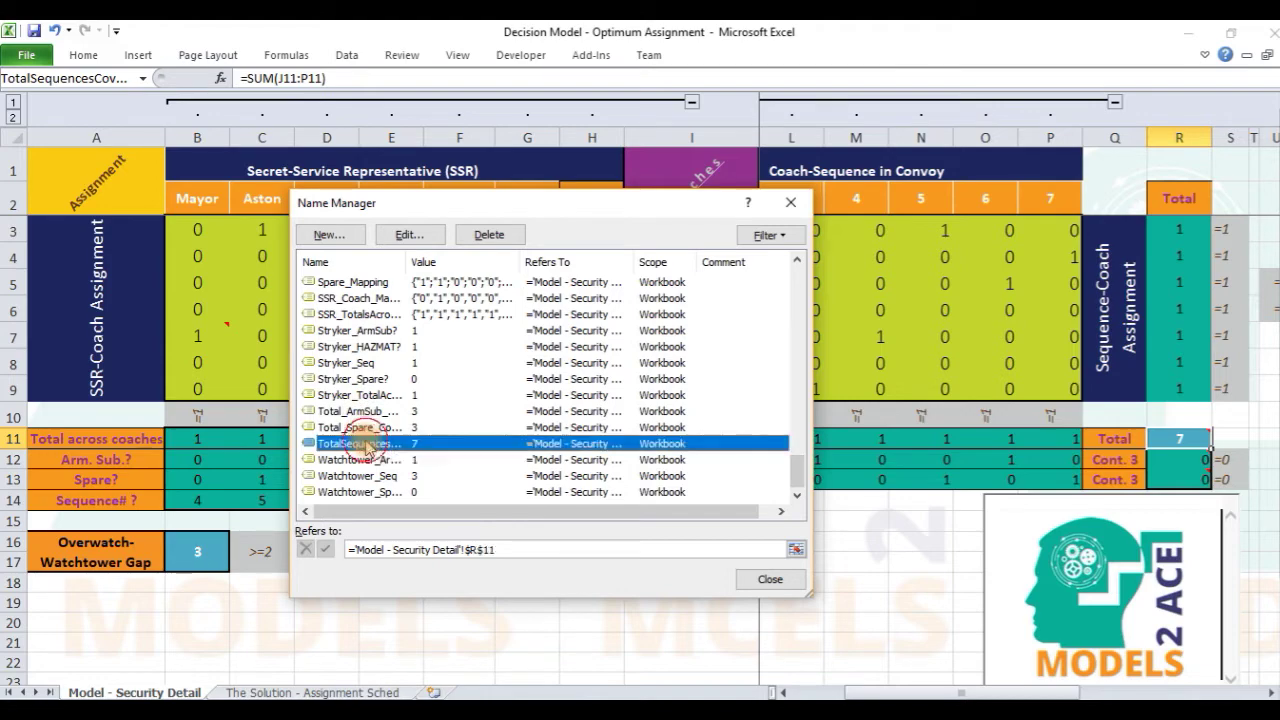
double_click(365, 446)
key("Escape")
key("Escape")
Examine the Solver objective TotalSequencesCovered and its Value Of target, close Solver unchanged, and read the comment on R11
left_click(347, 55)
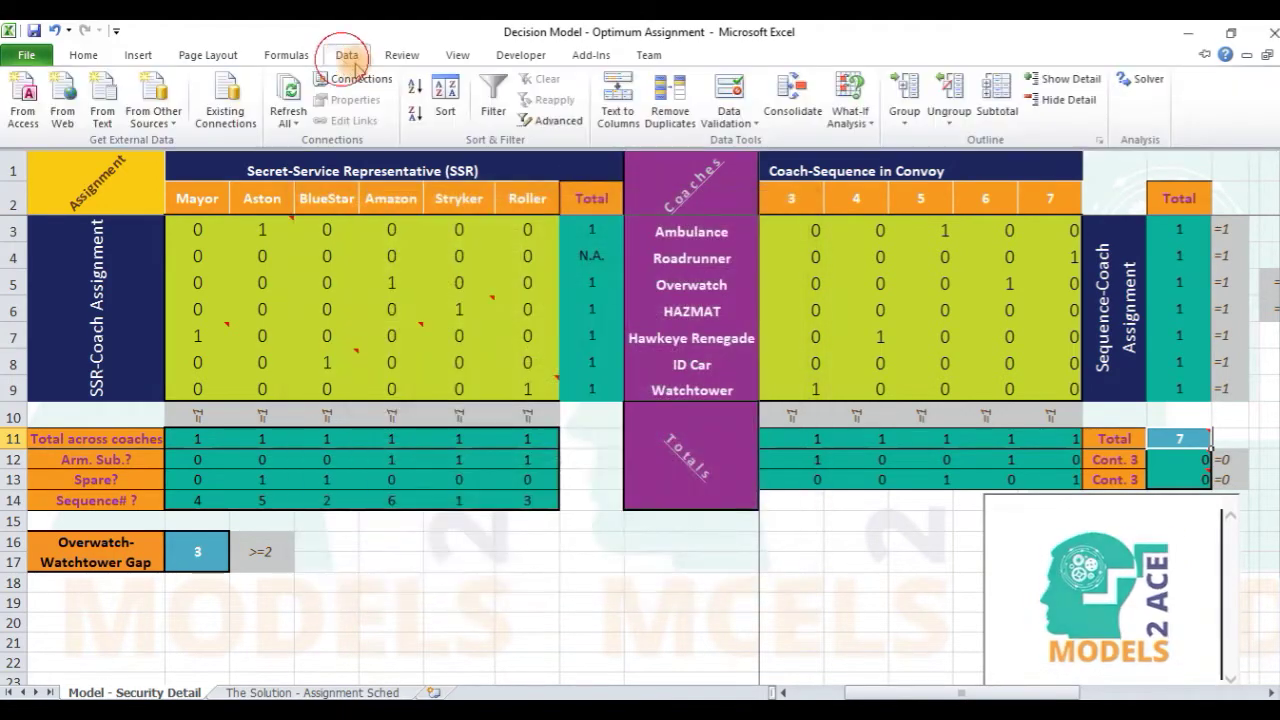
left_click(1141, 78)
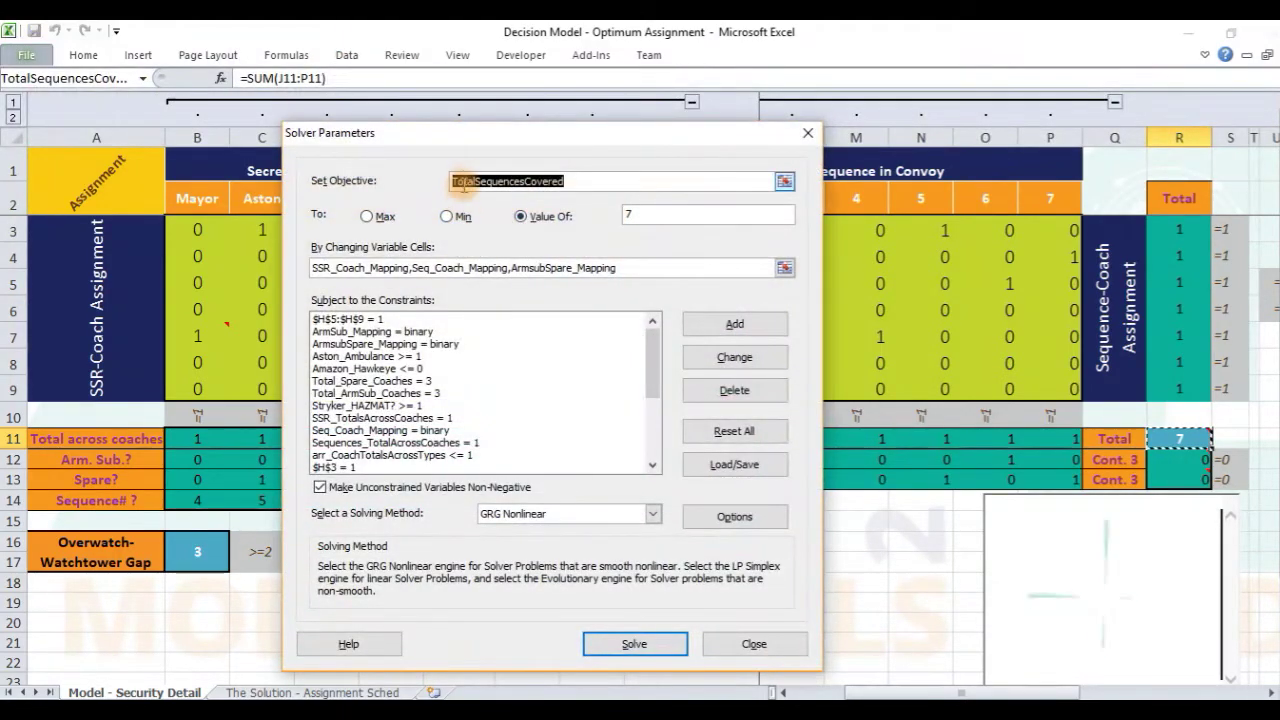
double_click(464, 183)
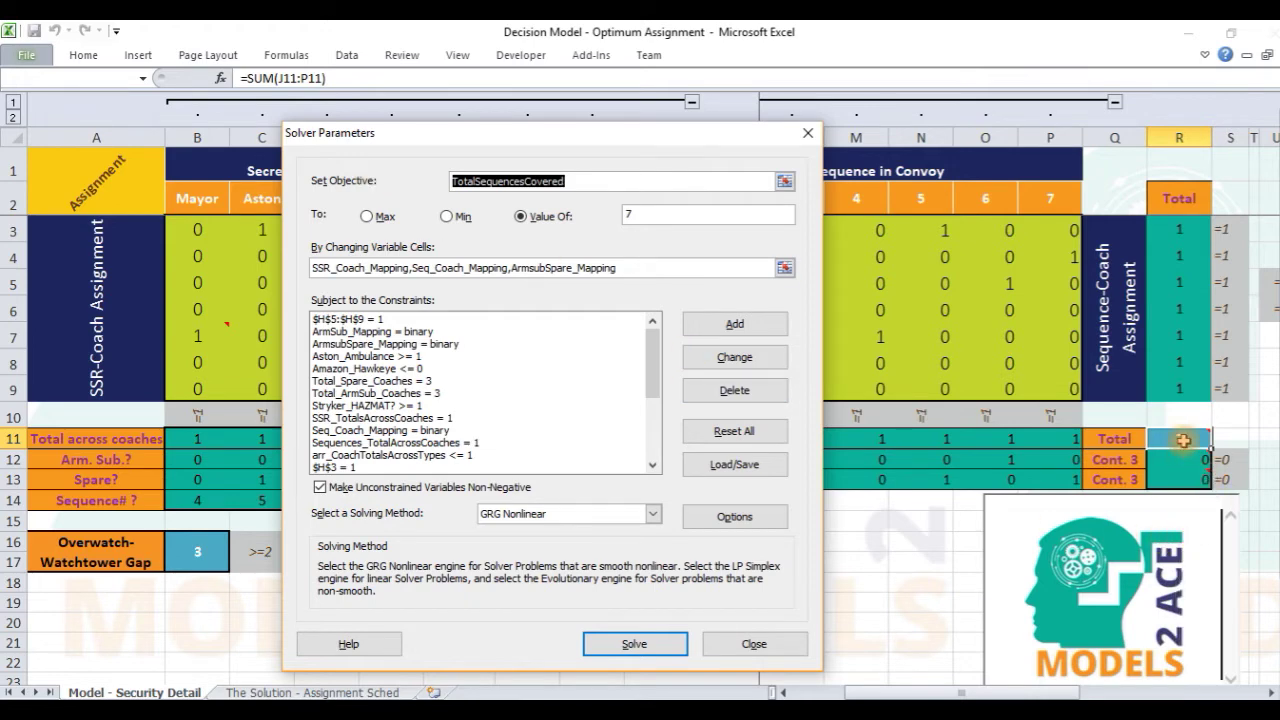
left_click(520, 216)
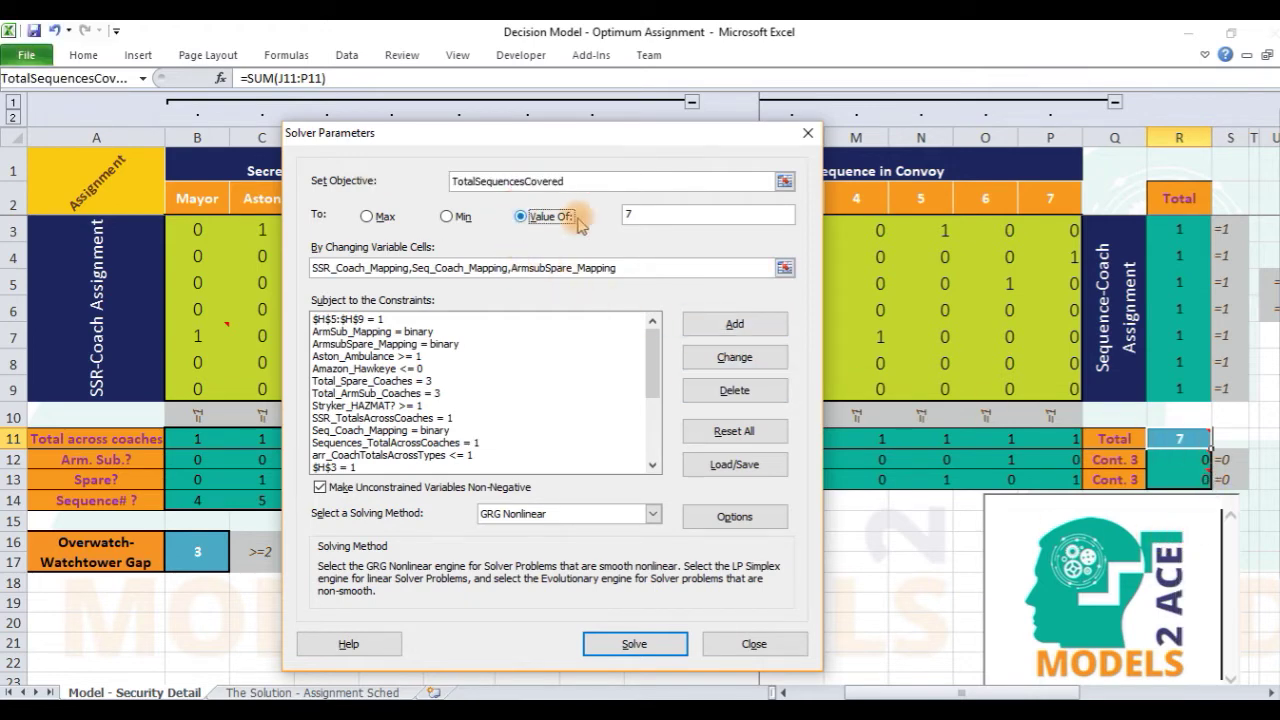
double_click(630, 214)
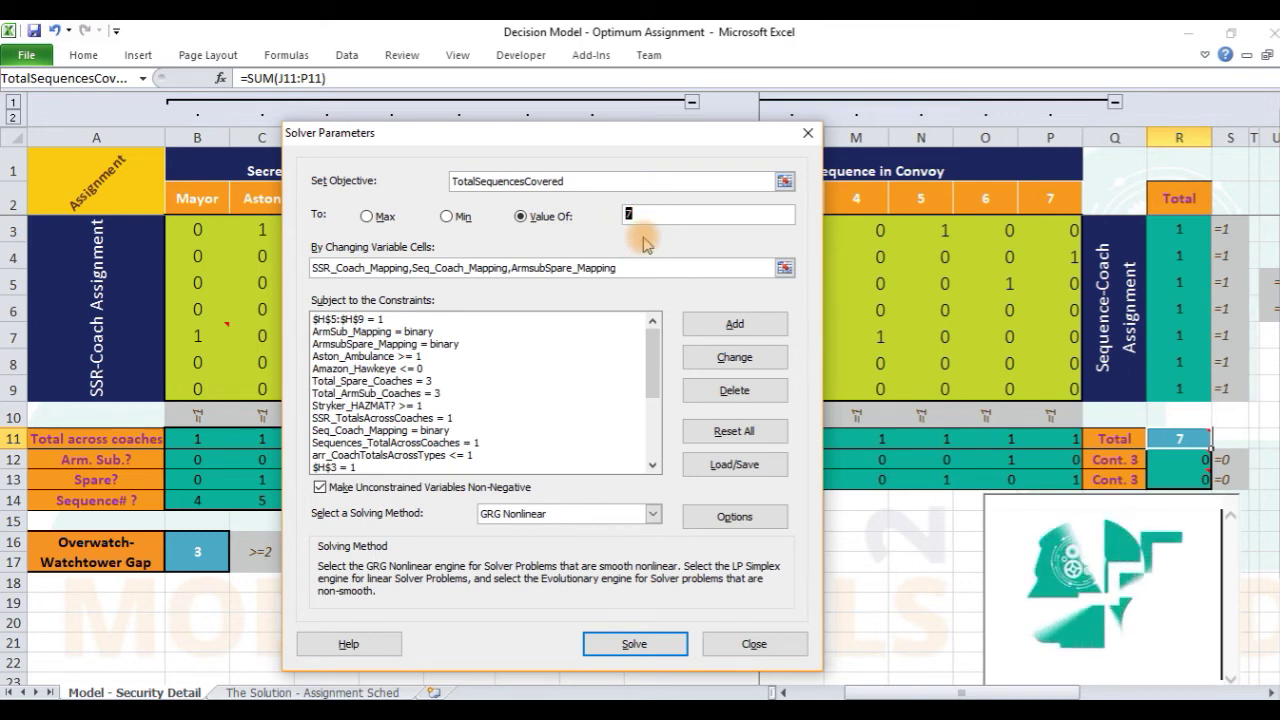
left_click(808, 133)
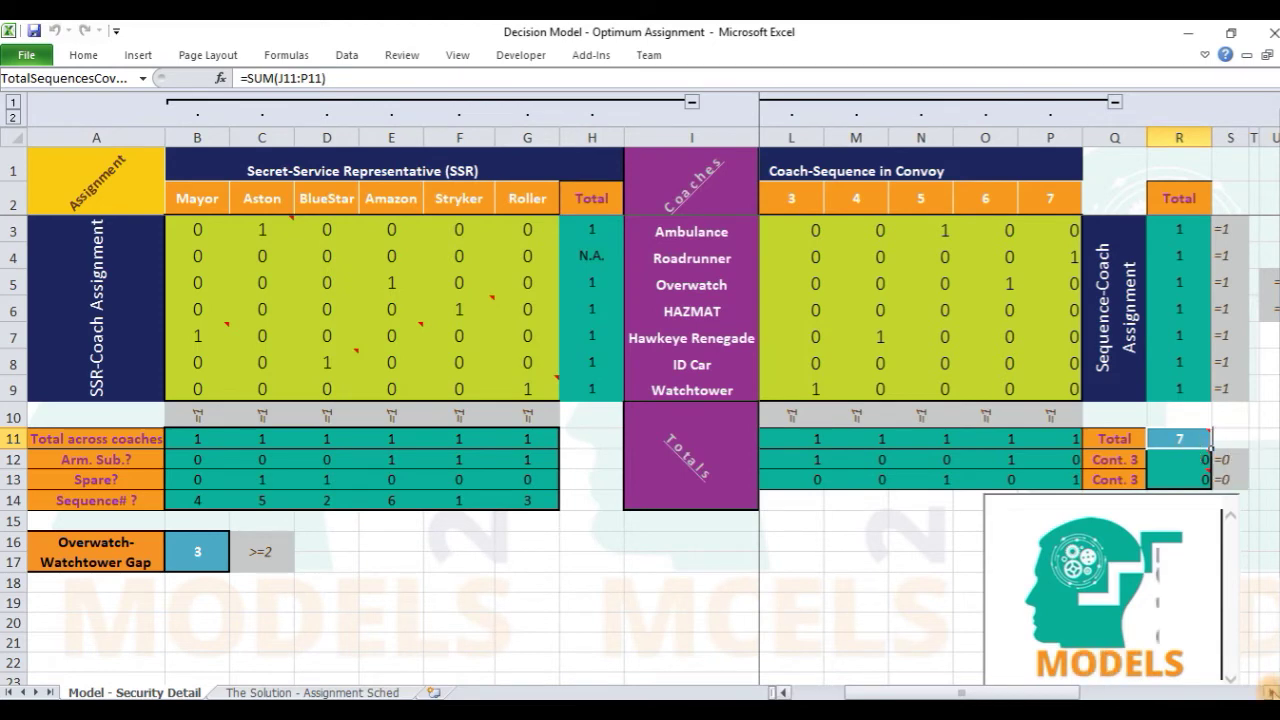
scroll(964, 442, "right", 3)
mouse_move(964, 442)
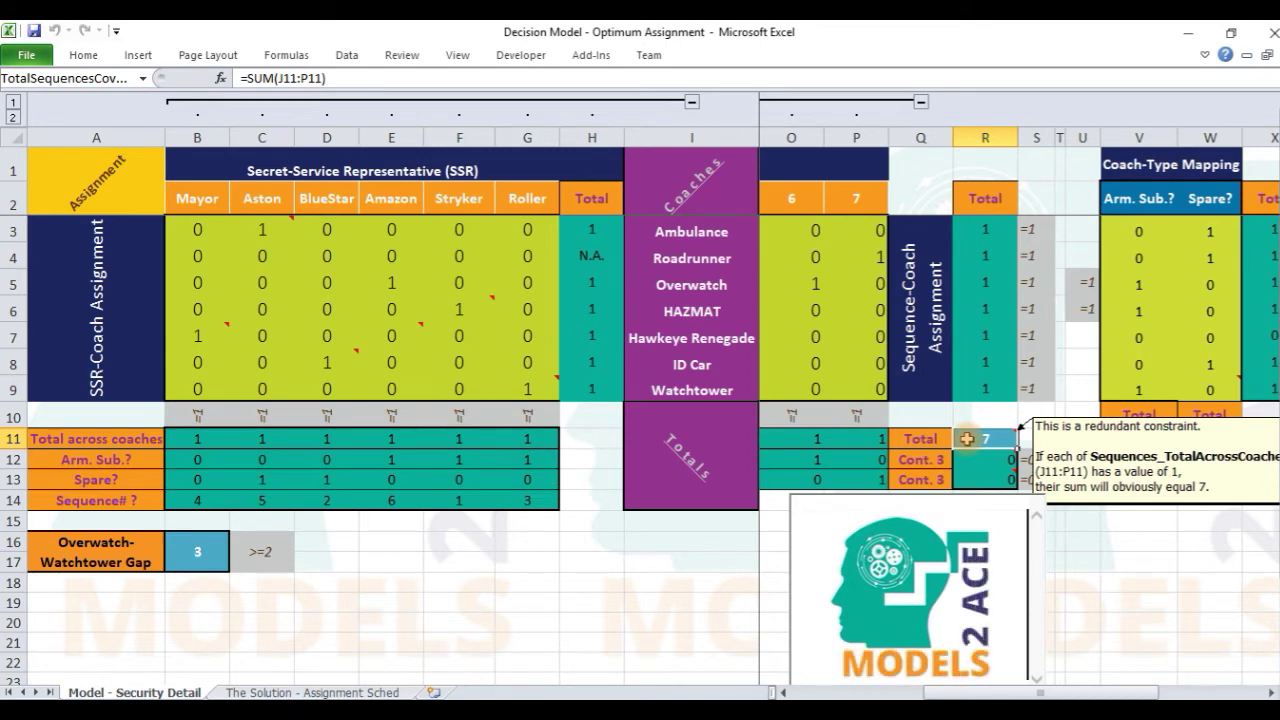
Highlight the SSR-coach decision cells B3:G9, including together with their SSR-Coach Assignment label in column A
left_click(530, 388)
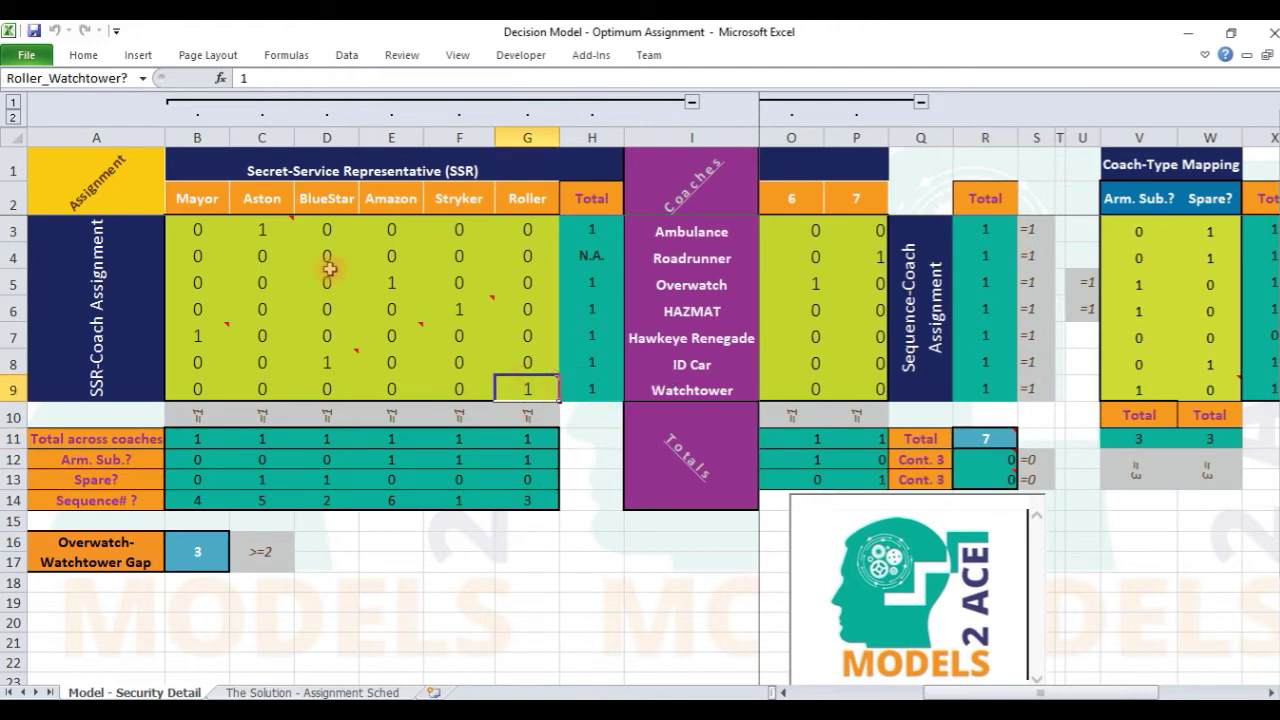
left_click(200, 228, "shift")
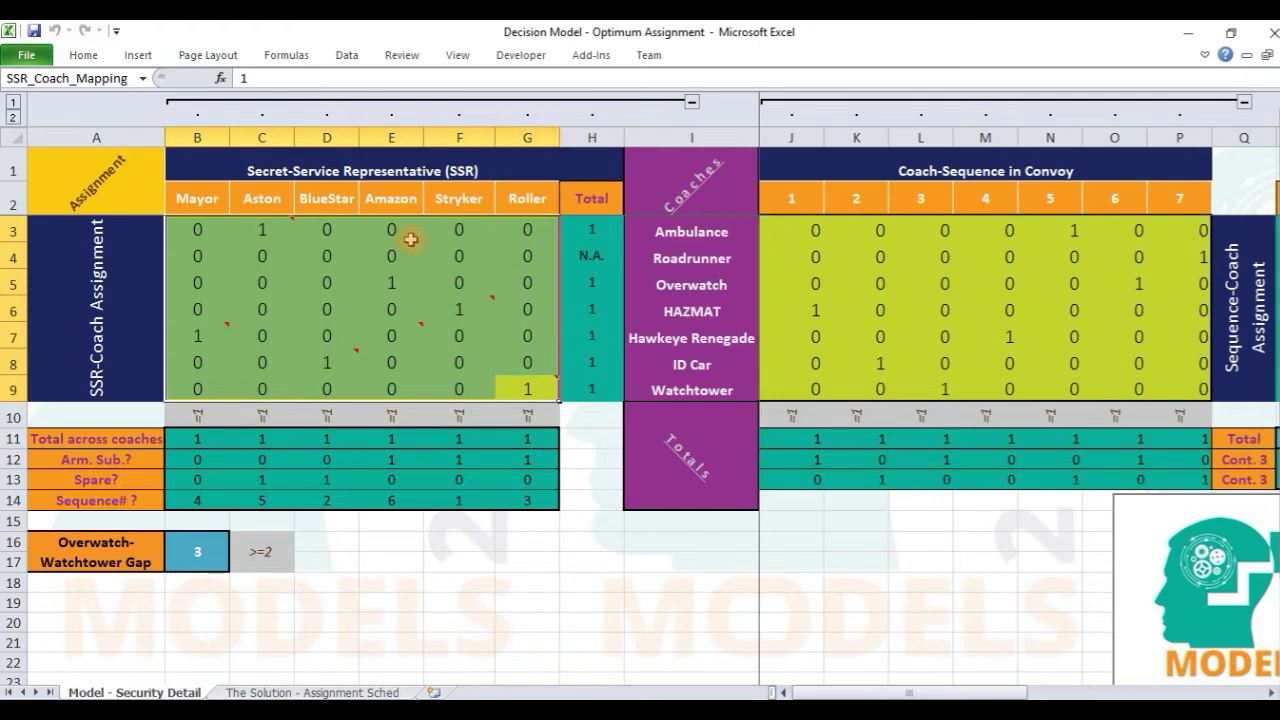
left_click(113, 274)
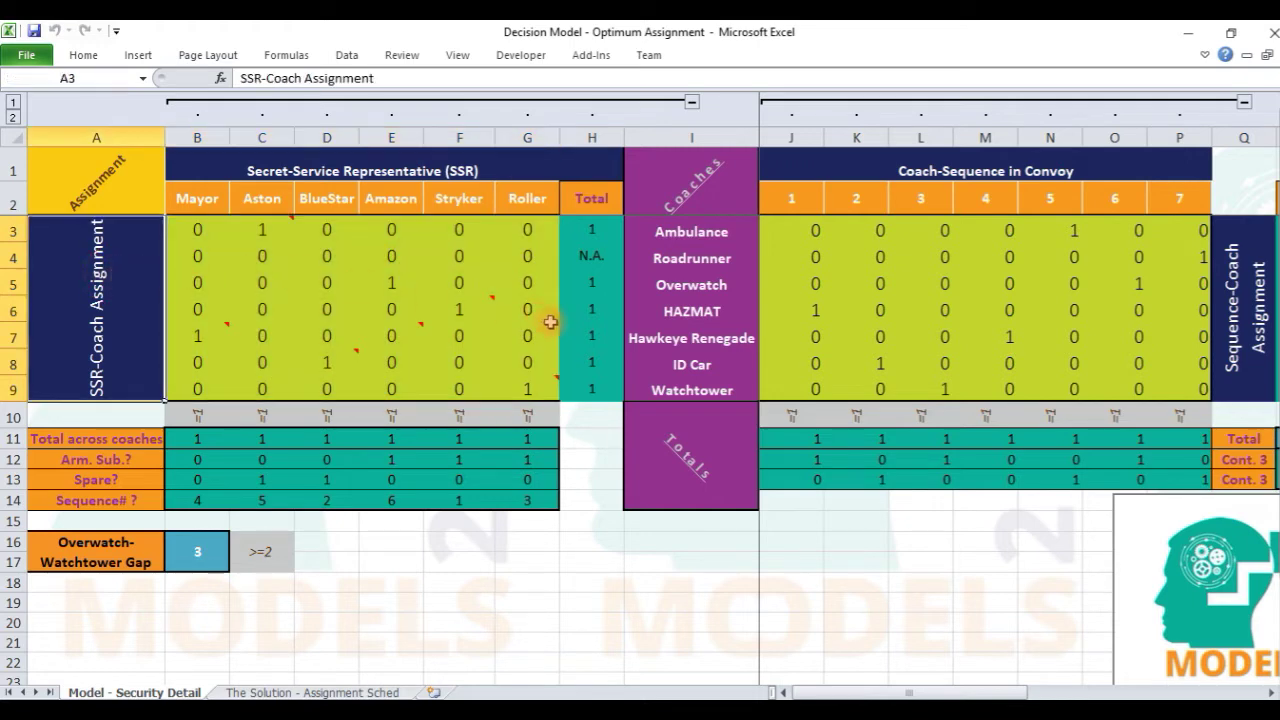
left_click(539, 383, "shift")
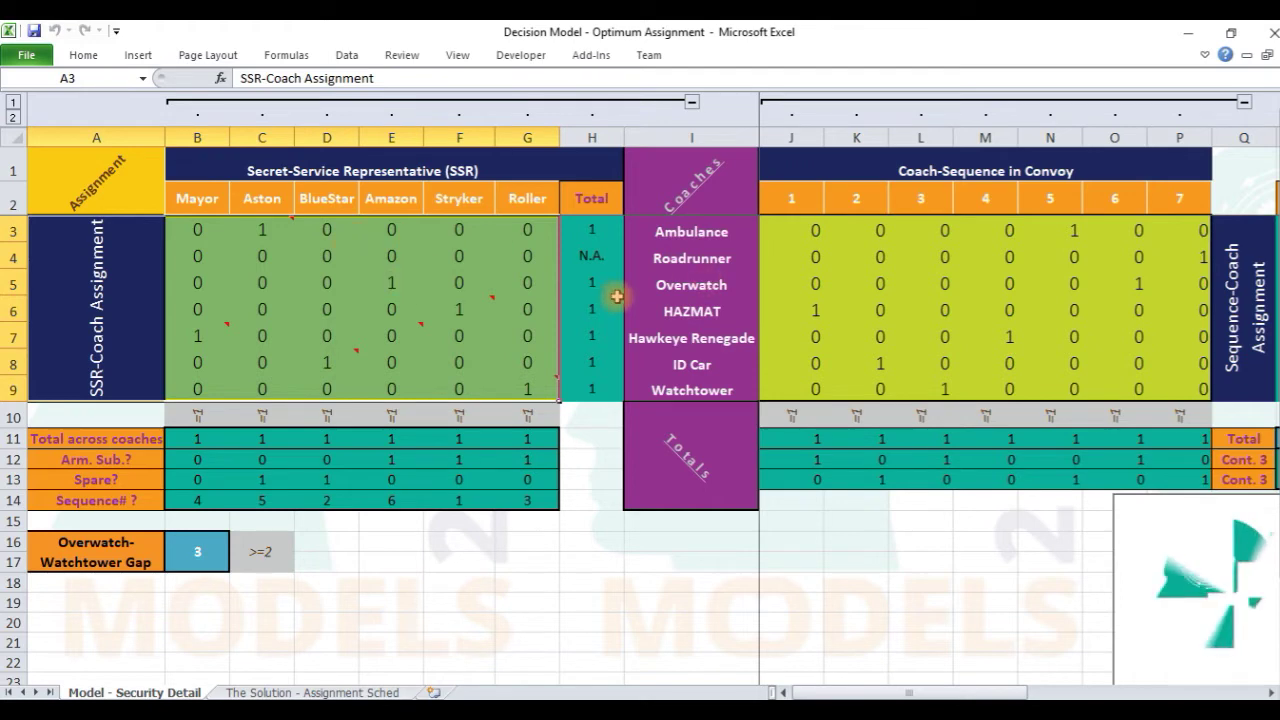
Examine the Aston–Ambulance decision cell C3 with its comment, and highlight the Ambulance row across B3:I3
left_click(264, 228)
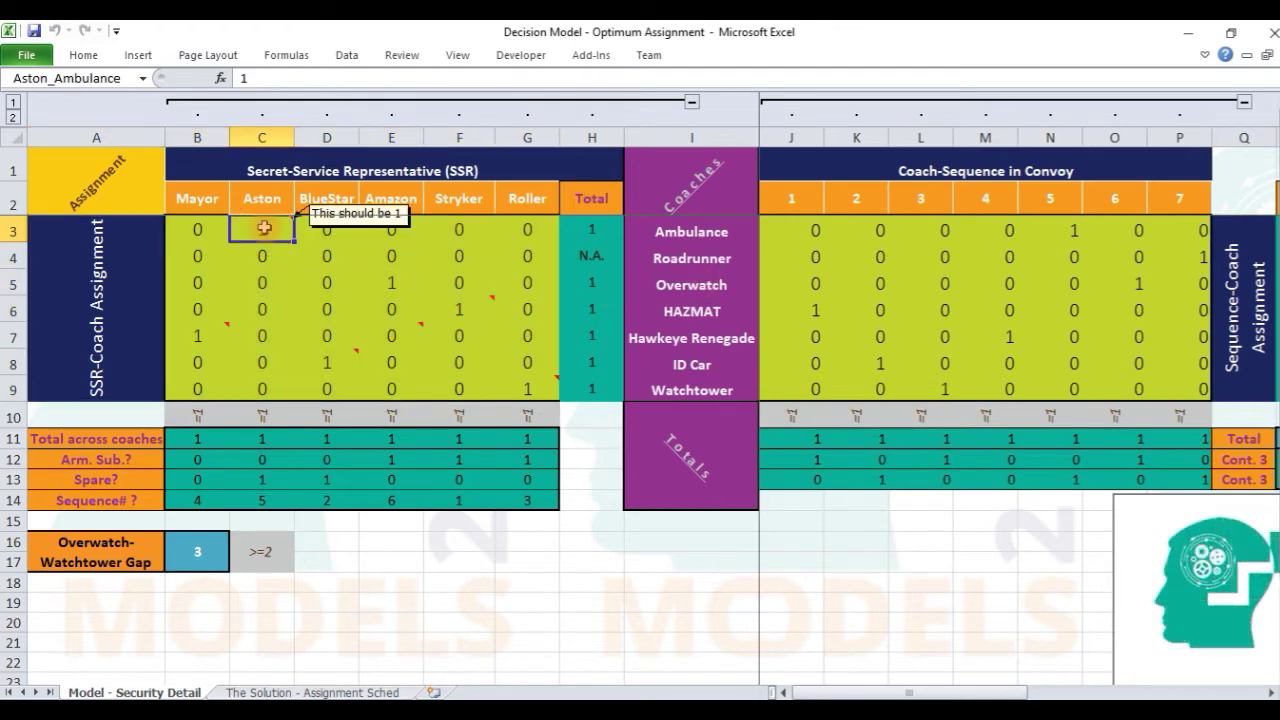
left_click_drag(262, 199, 263, 233)
left_click(688, 233)
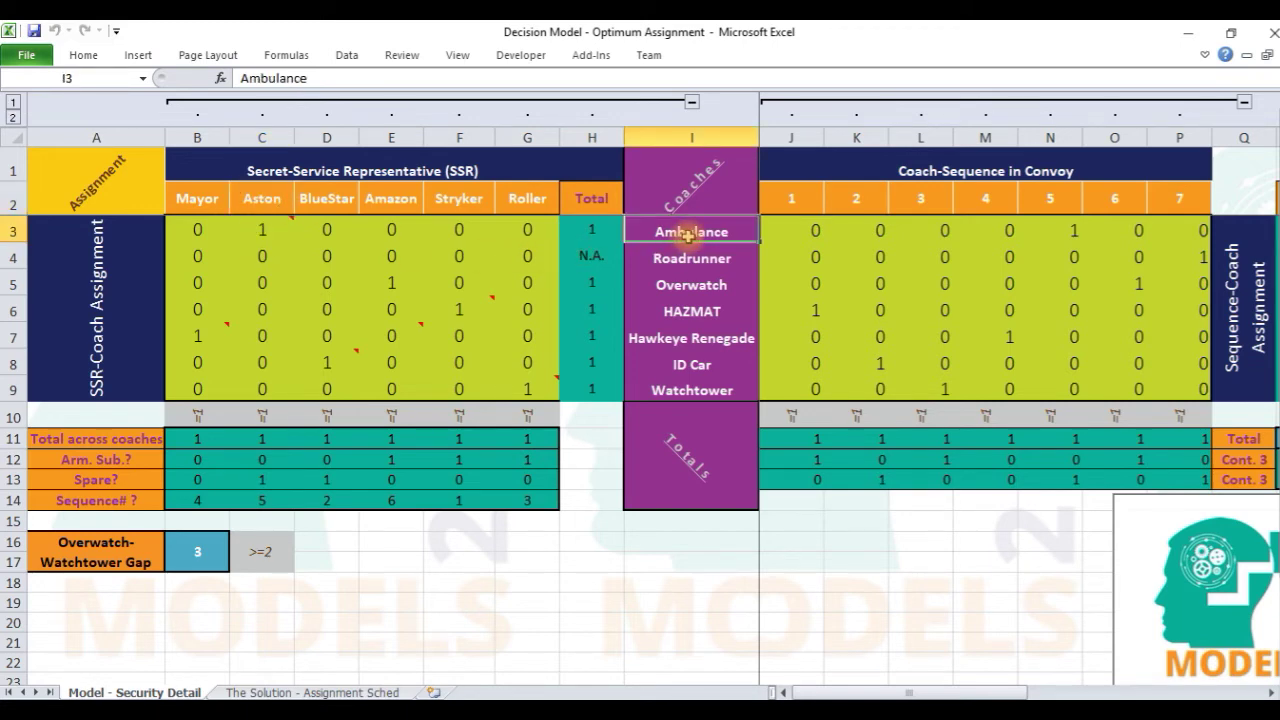
left_click(203, 231)
left_click(657, 243, "shift")
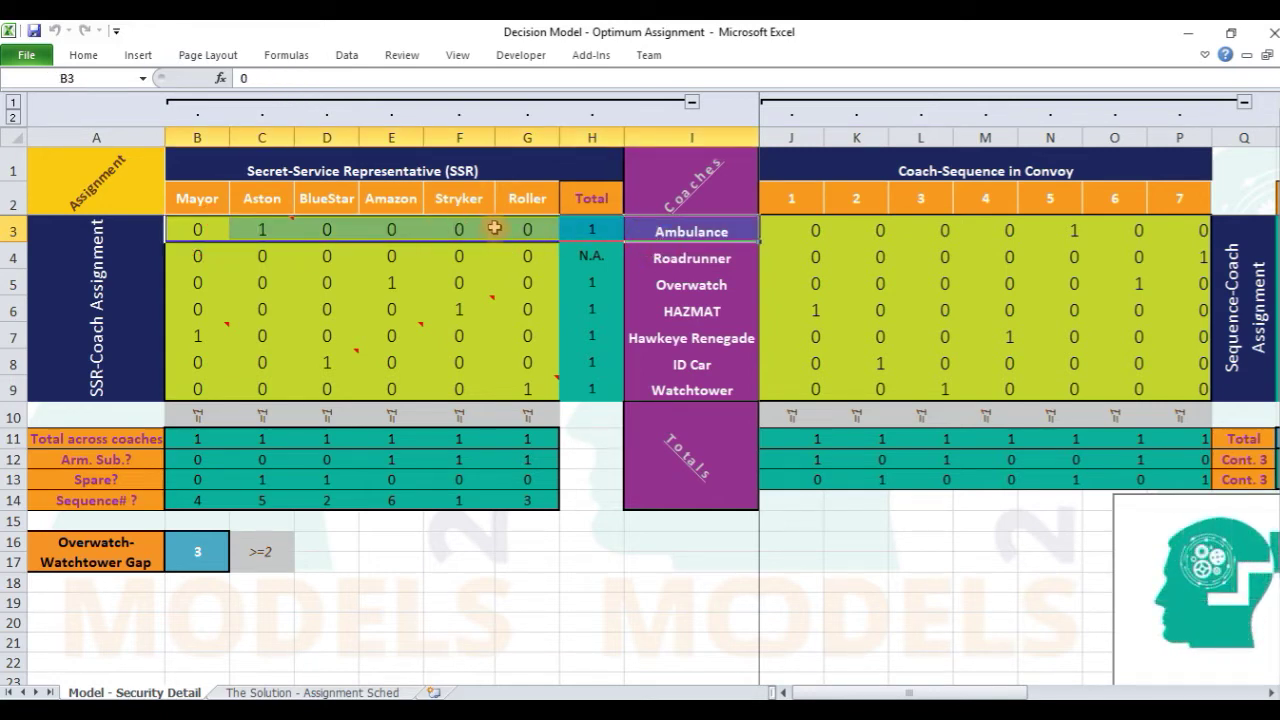
Inspect the Ambulance total in H3 and highlight the SSR Total column with its header, H2:H9
left_click(594, 224)
left_click(597, 205)
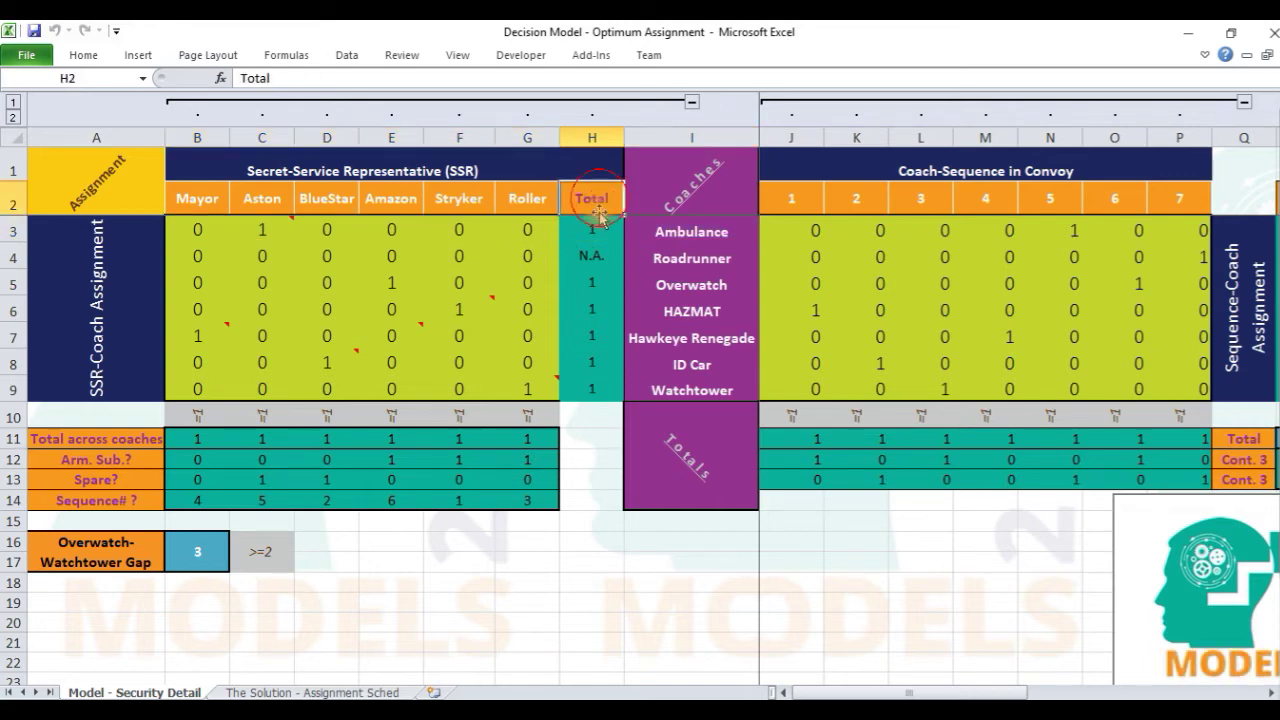
left_click(590, 386, "shift")
left_click(594, 230)
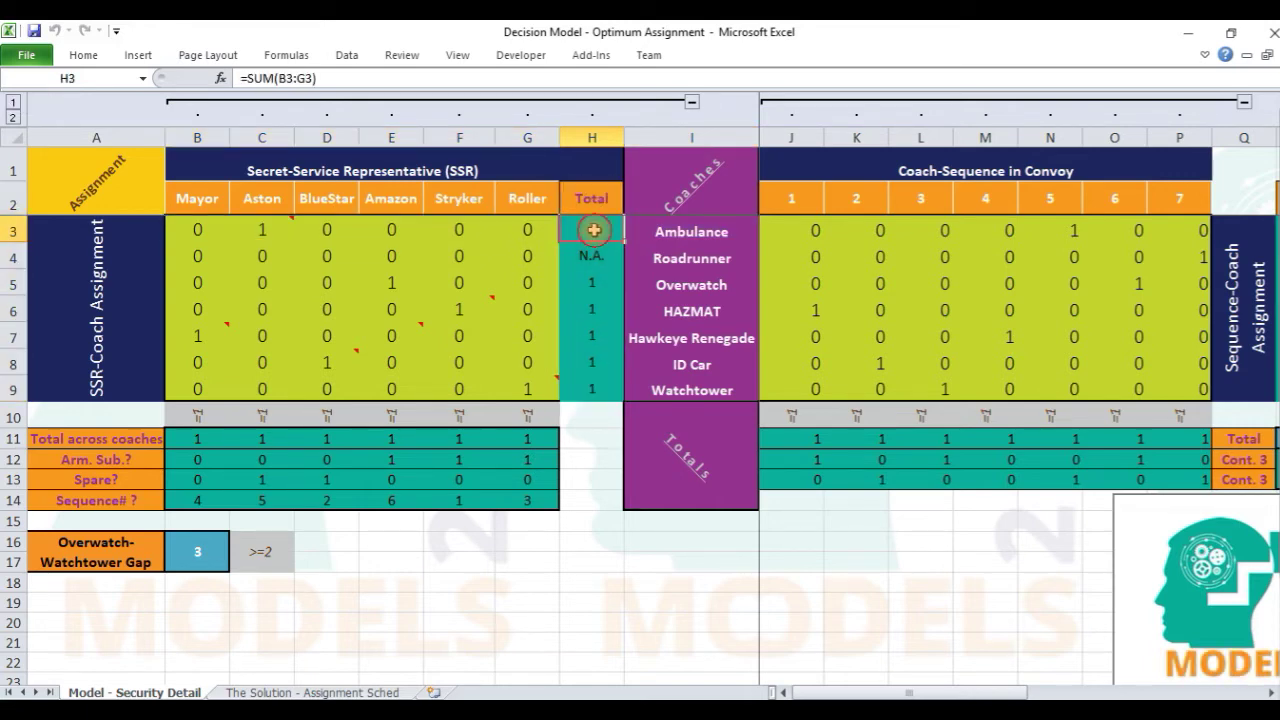
left_click(594, 203)
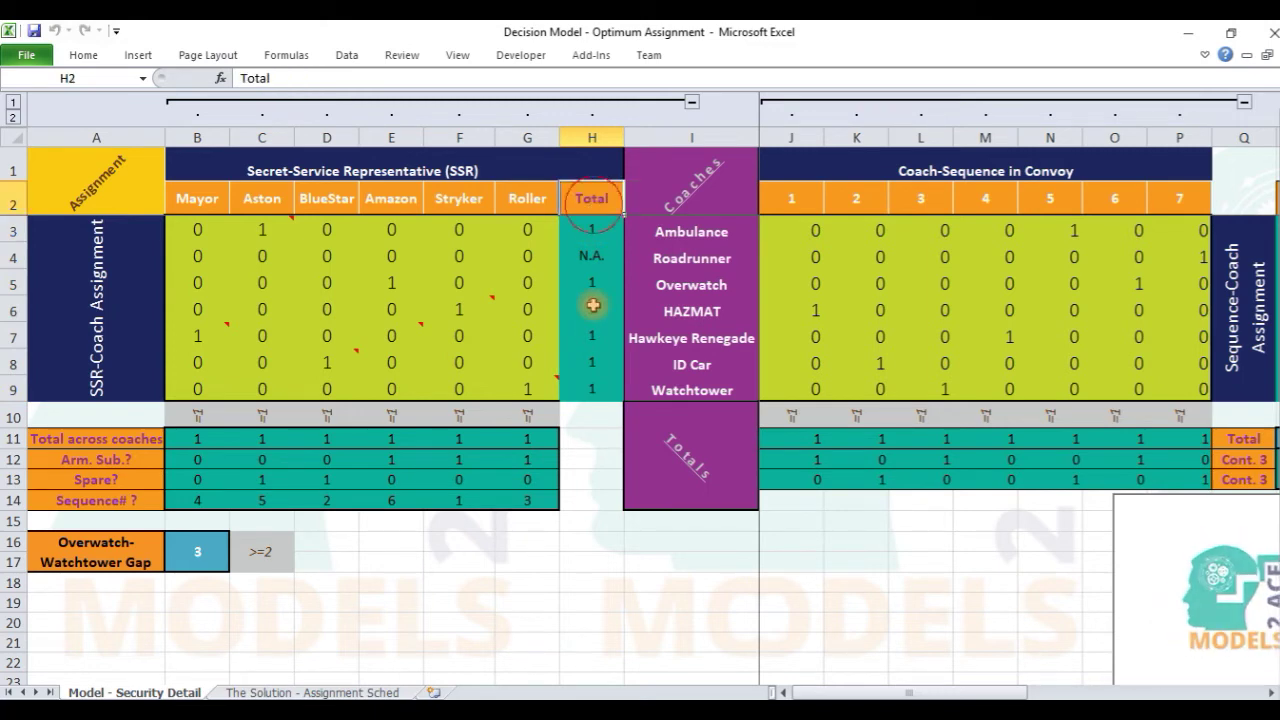
left_click(592, 386, "shift")
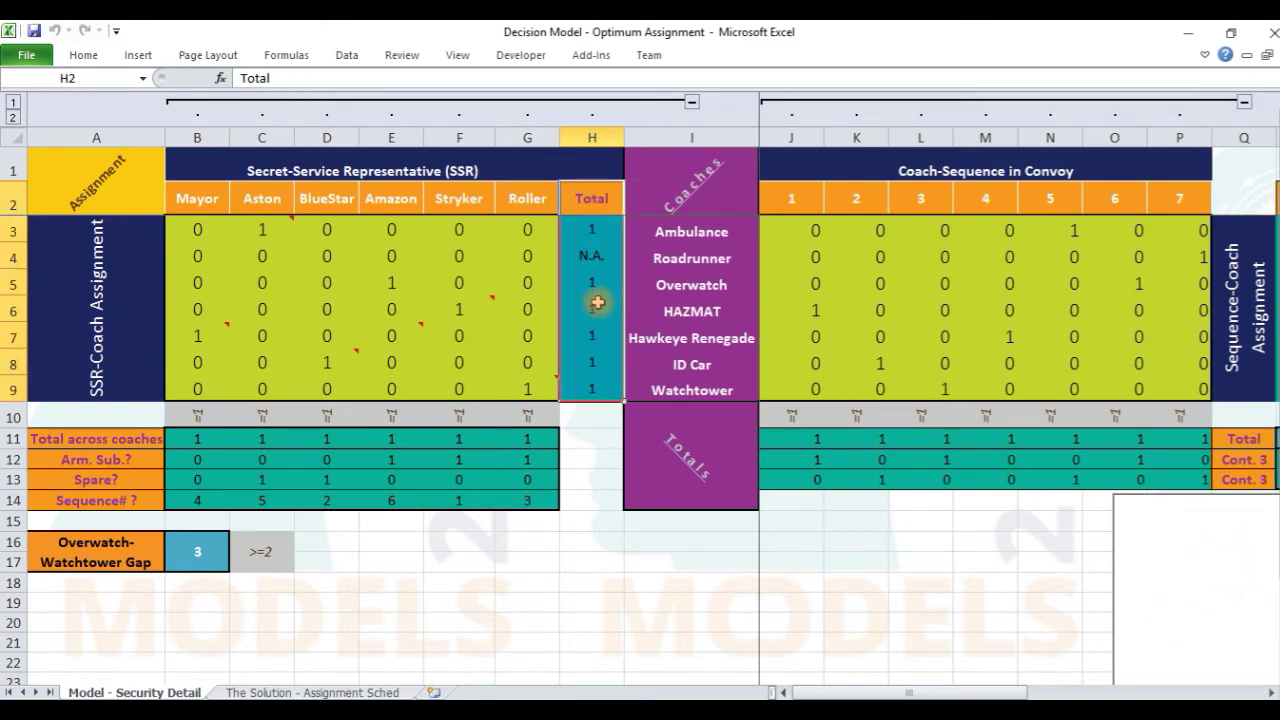
Examine the SUM formula in H3 without changing it, and highlight the remaining coach totals H5:H9
left_click(590, 229)
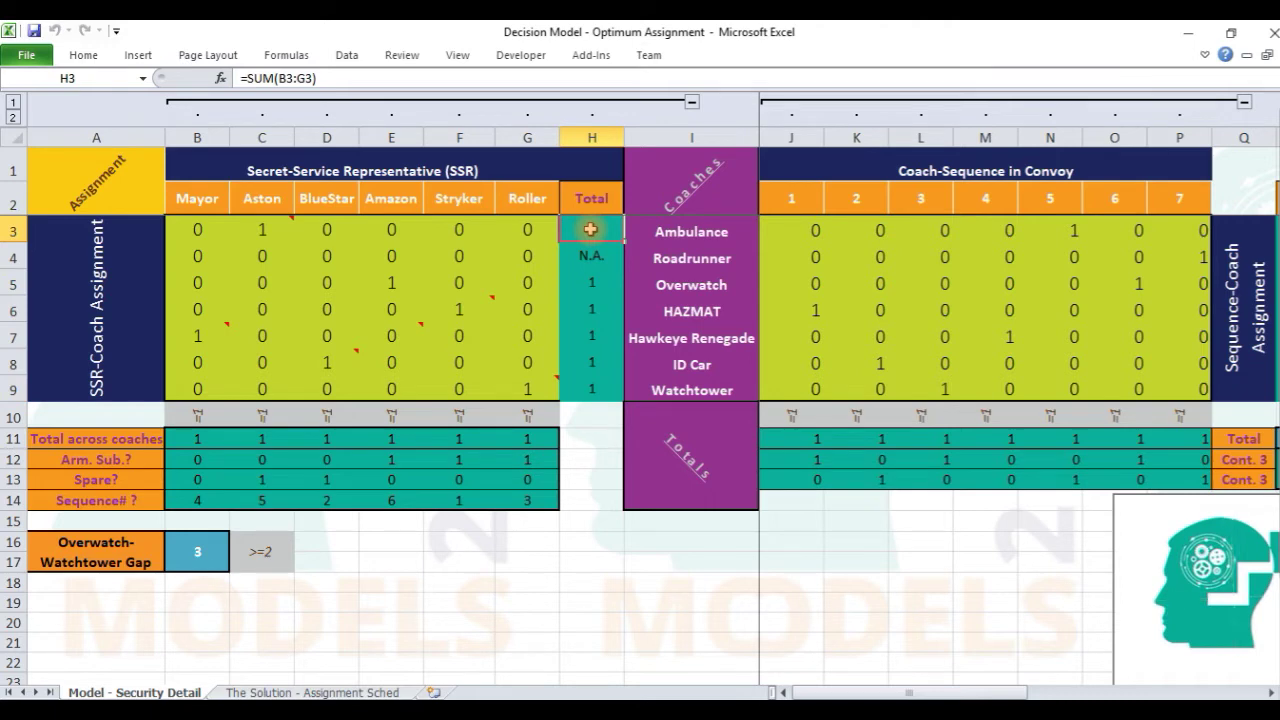
double_click(262, 77)
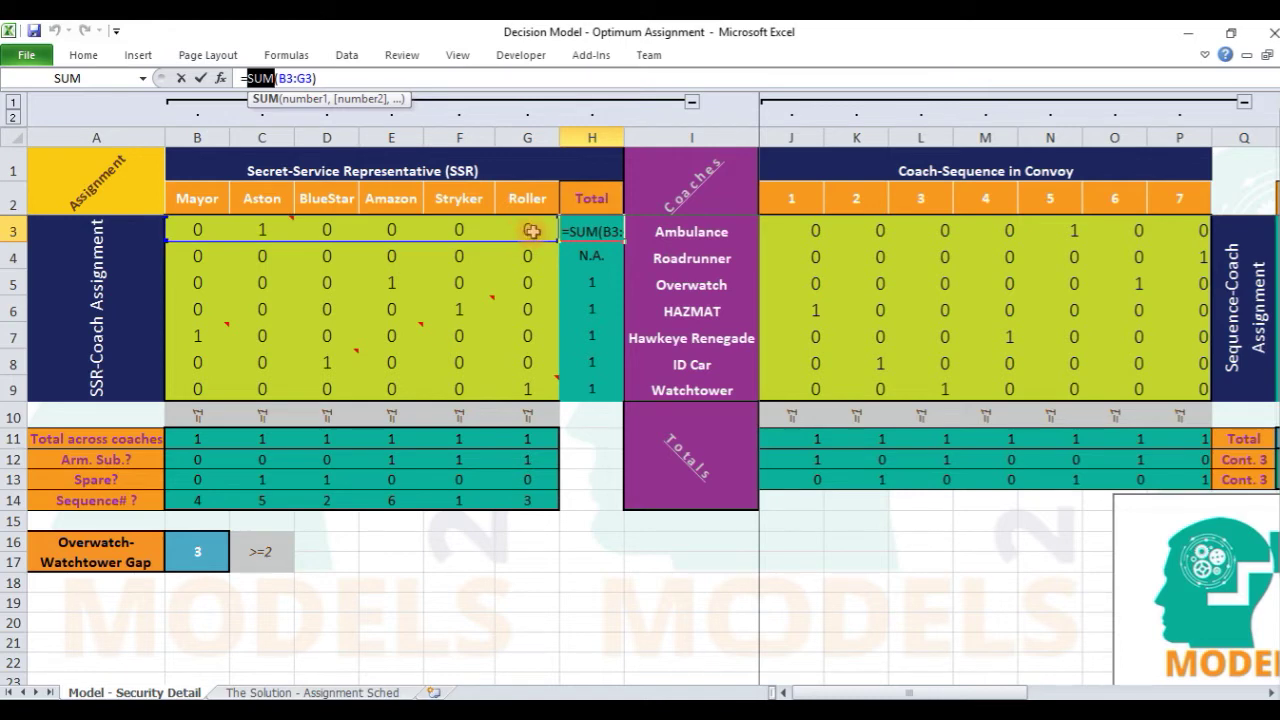
key("Escape")
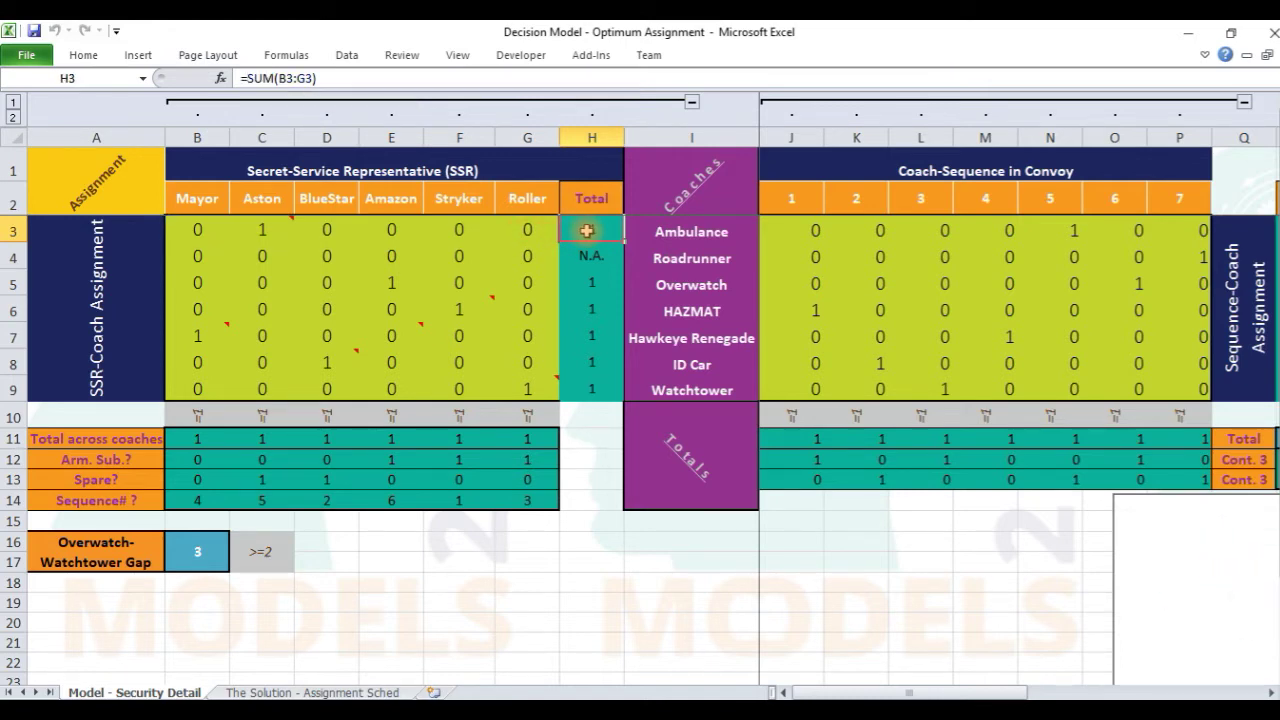
left_click_drag(590, 283, 590, 380)
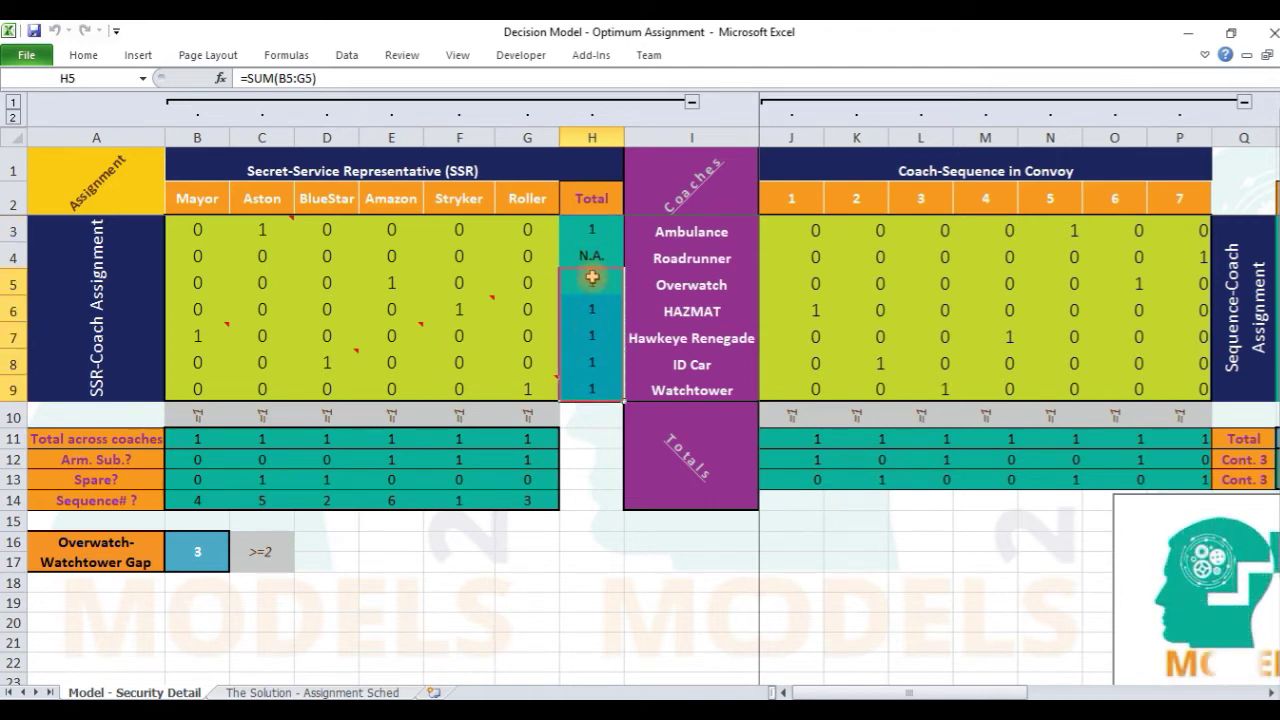
Highlight the Roadrunner decision cells B4:G4, the Total range H2:H9, and the Roadrunner total in H4 with its coach name
left_click_drag(650, 257, 200, 257)
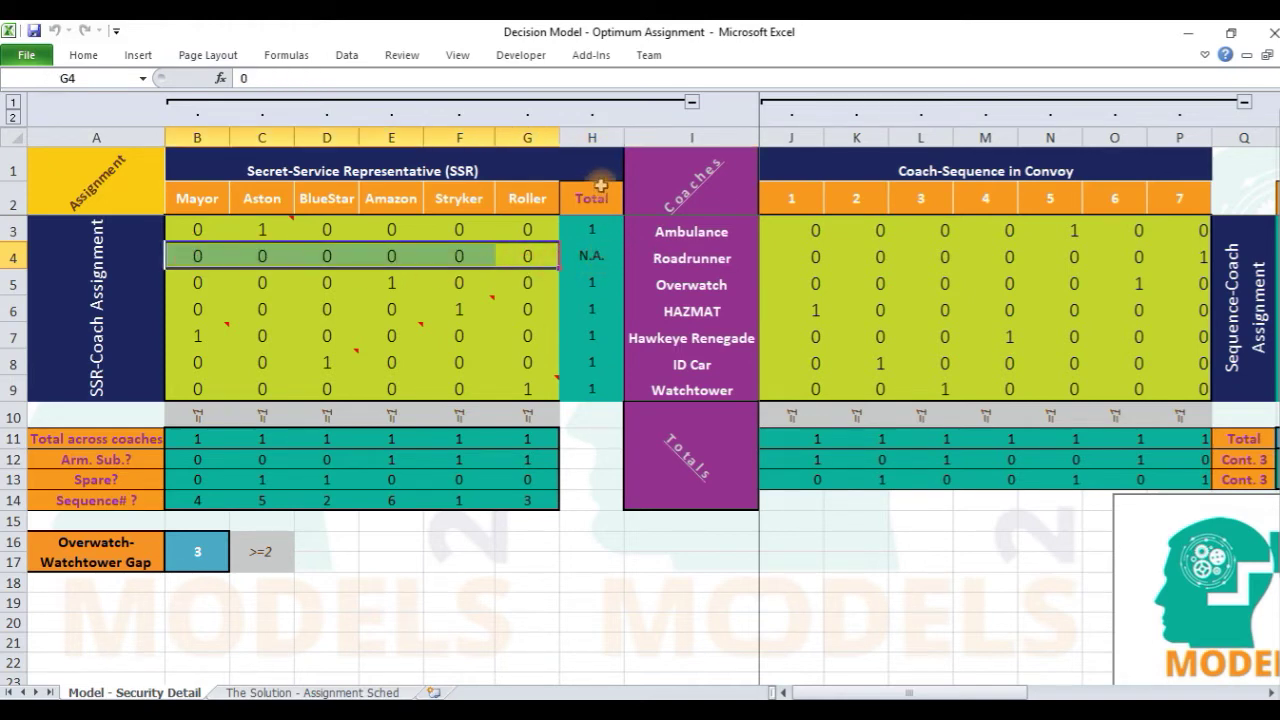
left_click(597, 137)
left_click_drag(593, 198, 594, 382)
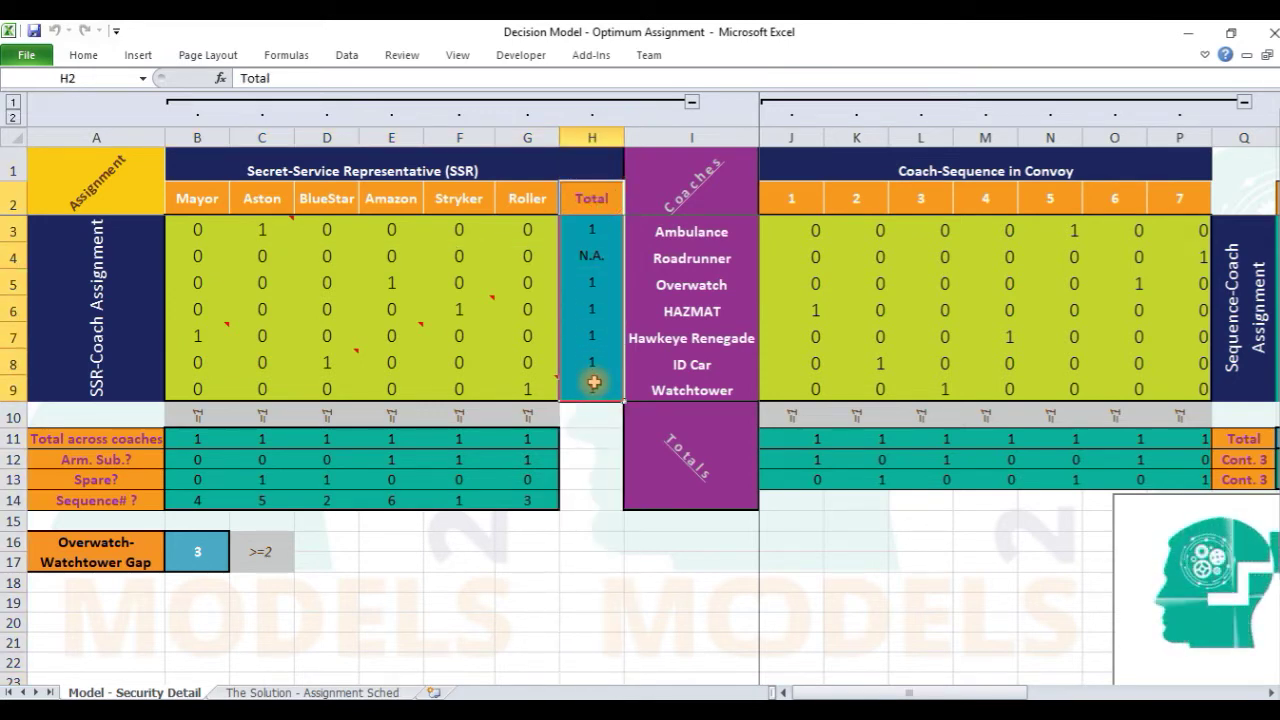
left_click_drag(588, 256, 686, 268)
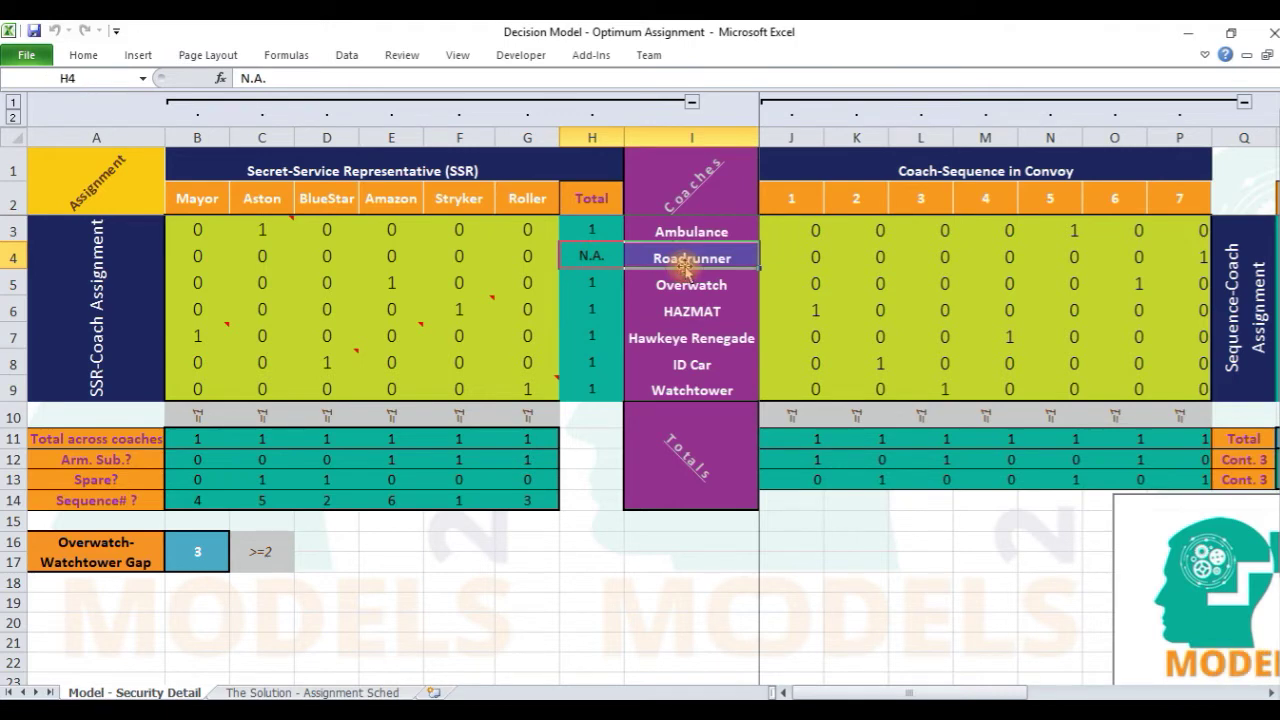
Highlight the Ambulance row again from the Mayor cell B3 through its total to the coach name in I3
left_click(612, 230)
left_click(190, 228)
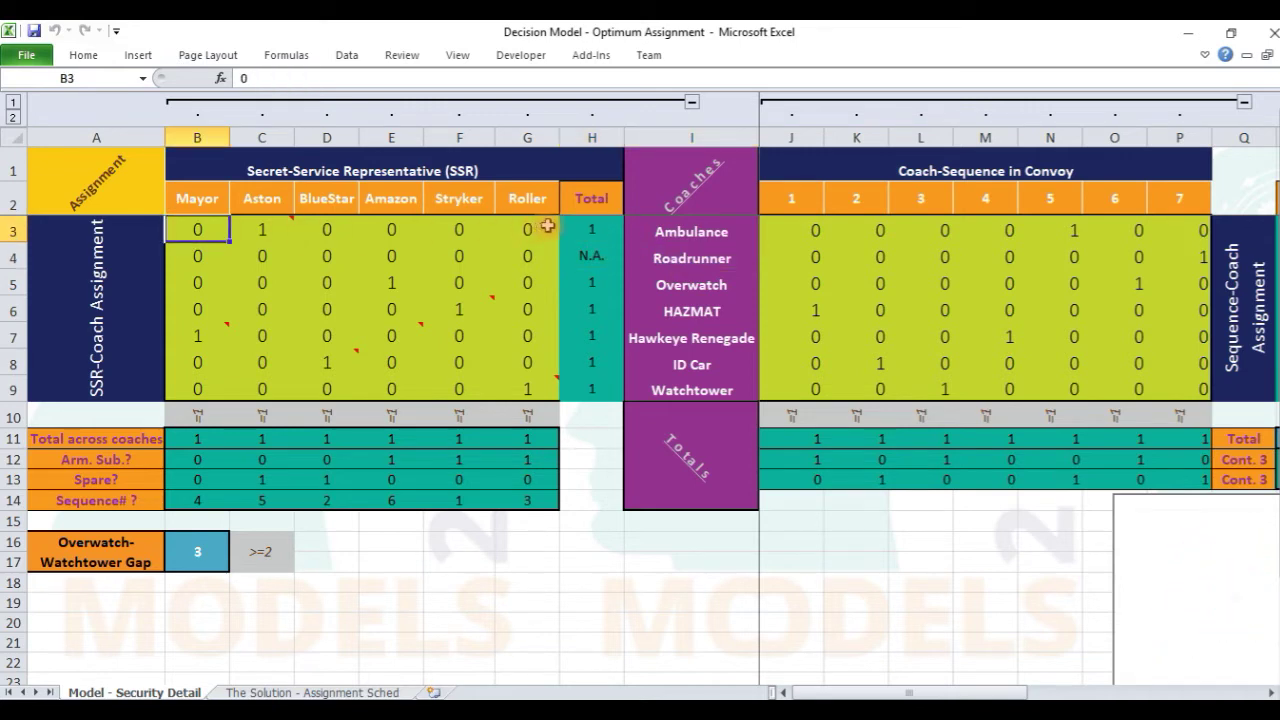
left_click(661, 234, "shift")
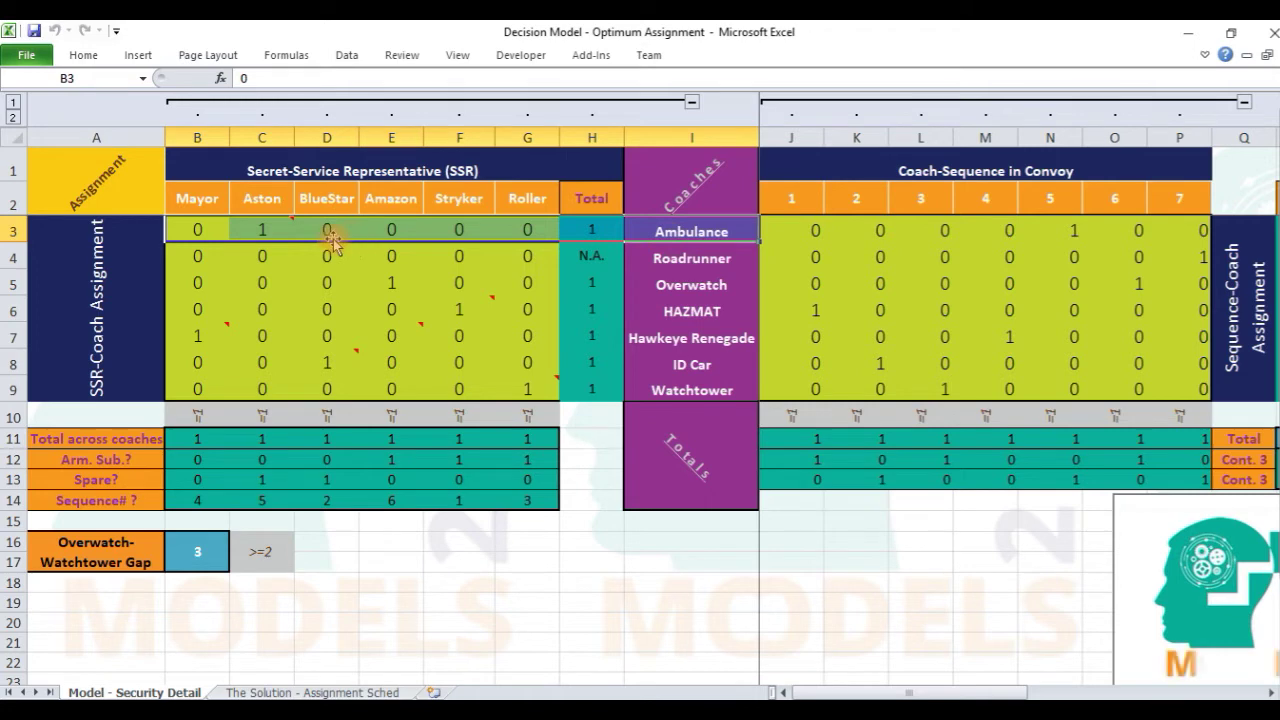
Highlight the Aston decision cells C3:C9 and the whole Mayor column B
left_click(268, 228)
left_click_drag(245, 380, 245, 380)
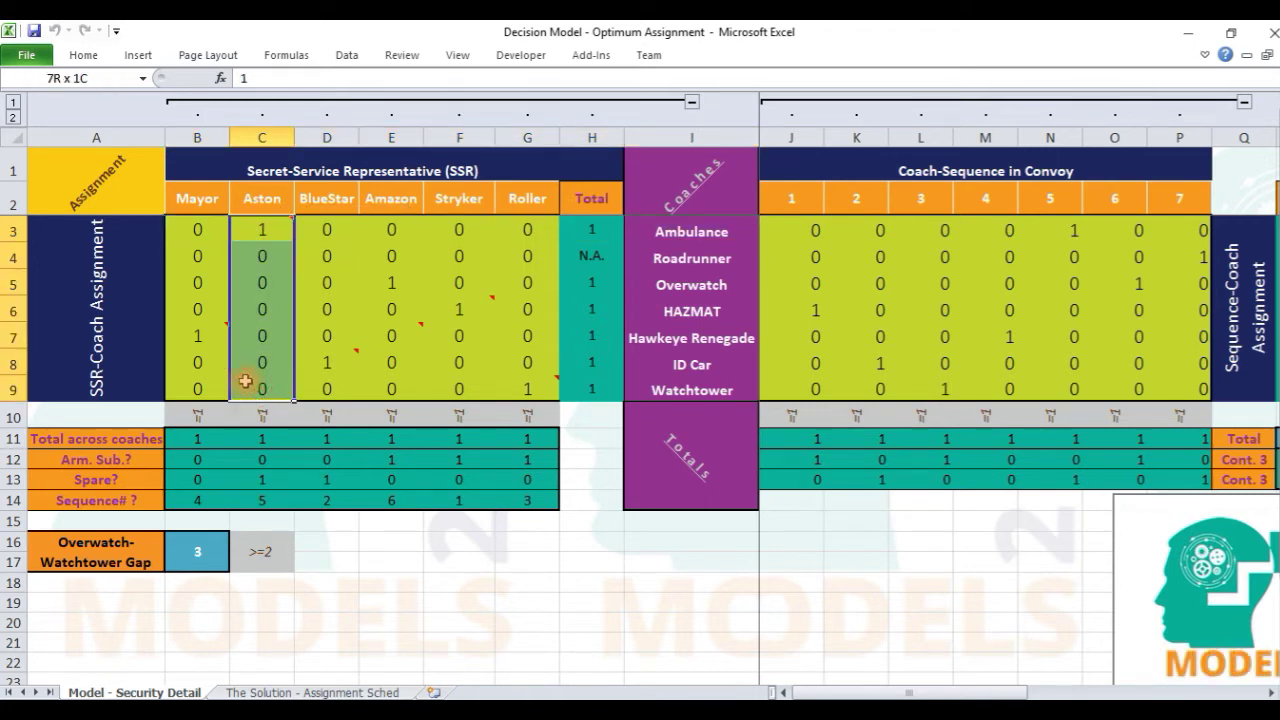
left_click(197, 137)
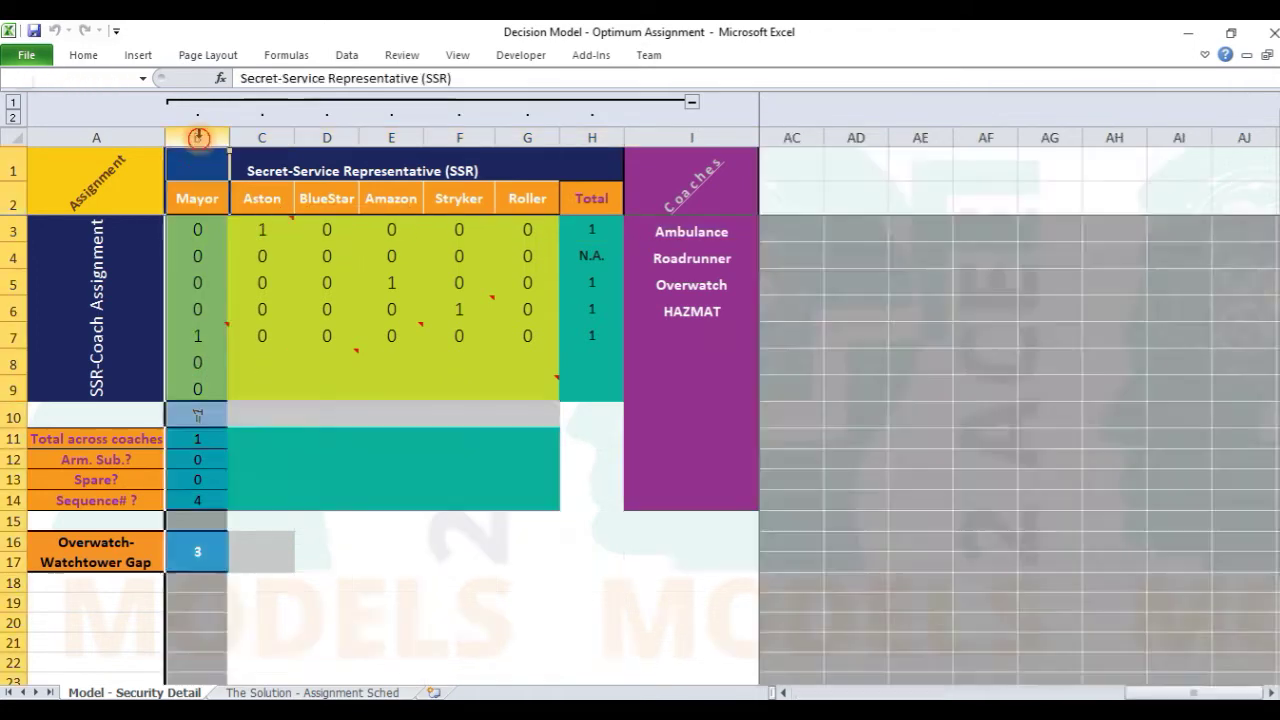
Highlight the SSR columns Aston through Roller (C to G) one at a time, and the totals across coaches B11:G11
left_click(259, 137)
left_click(327, 138)
left_click(391, 138)
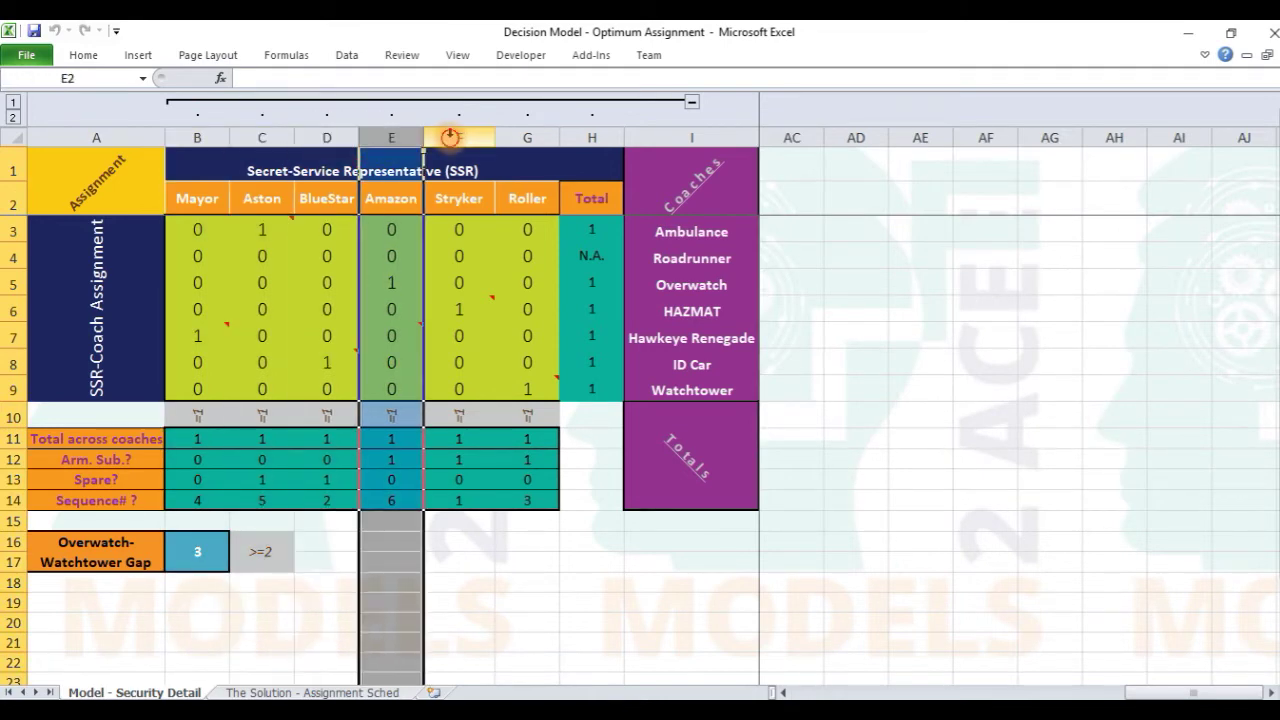
left_click(459, 138)
left_click(527, 138)
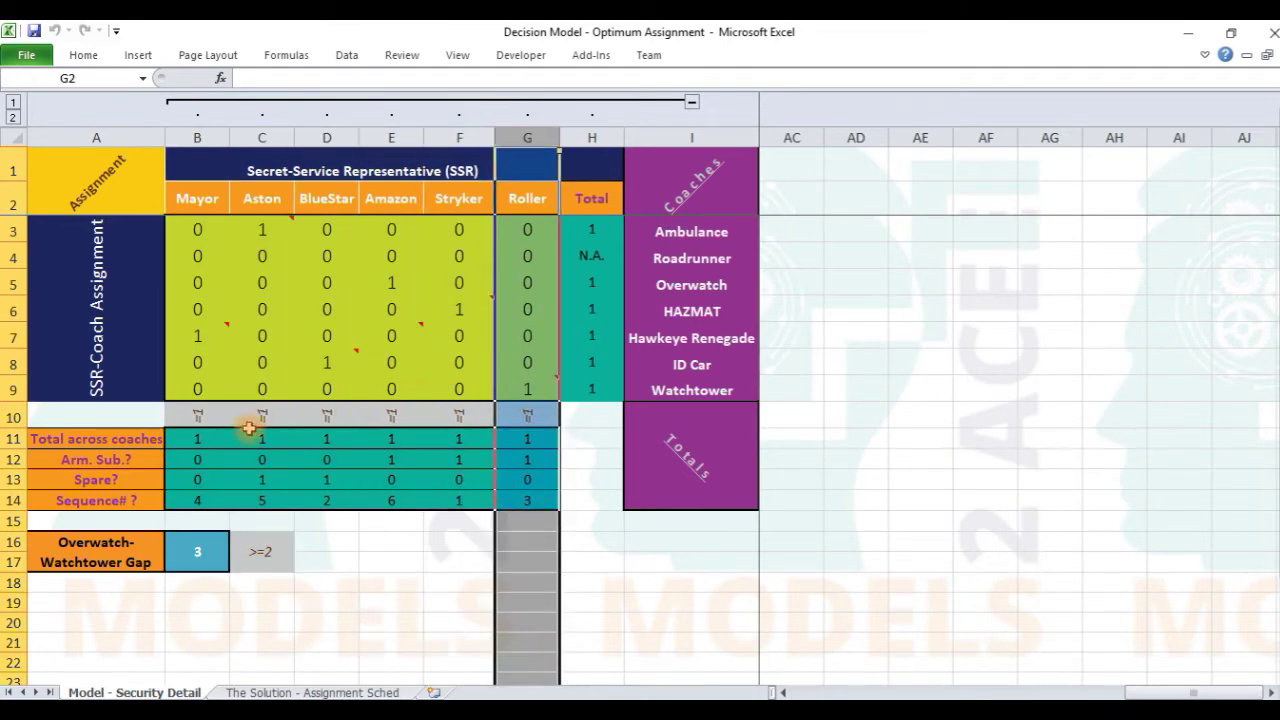
left_click(202, 438)
left_click(522, 435, "shift")
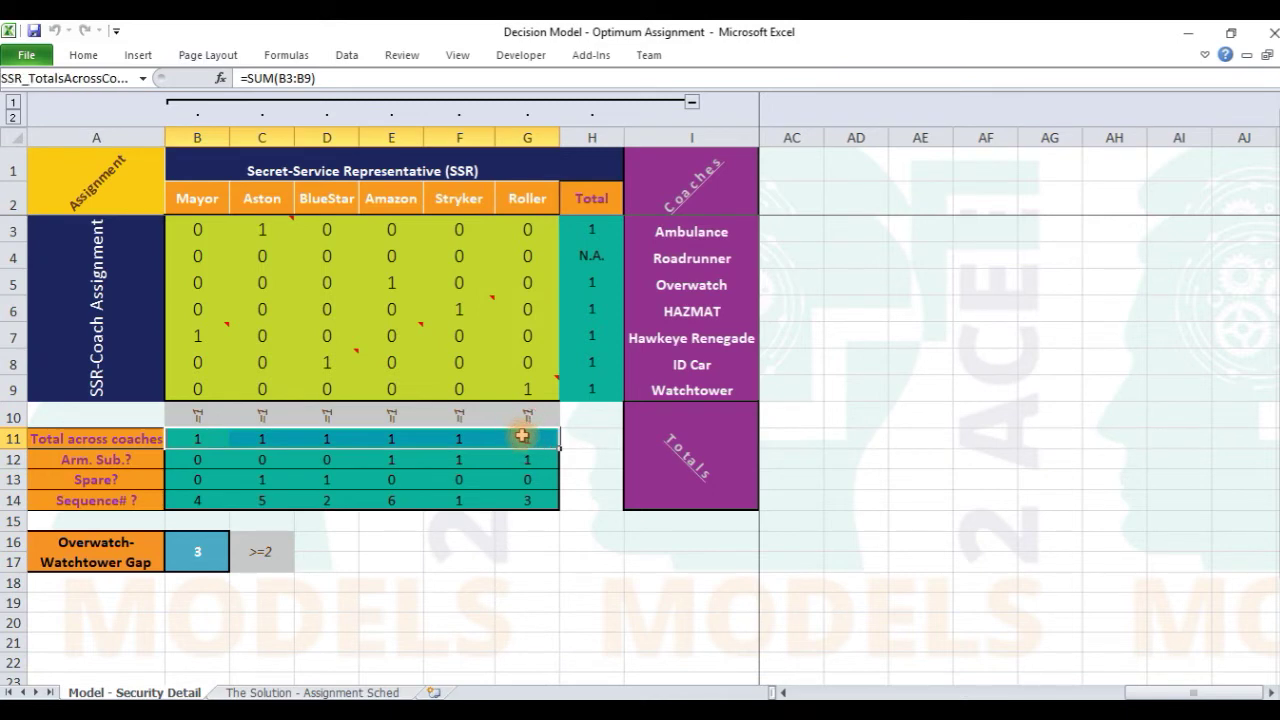
Go through the individual SSR totals across coaches in row 11, starting from the Mayor total in B11
left_click(806, 691)
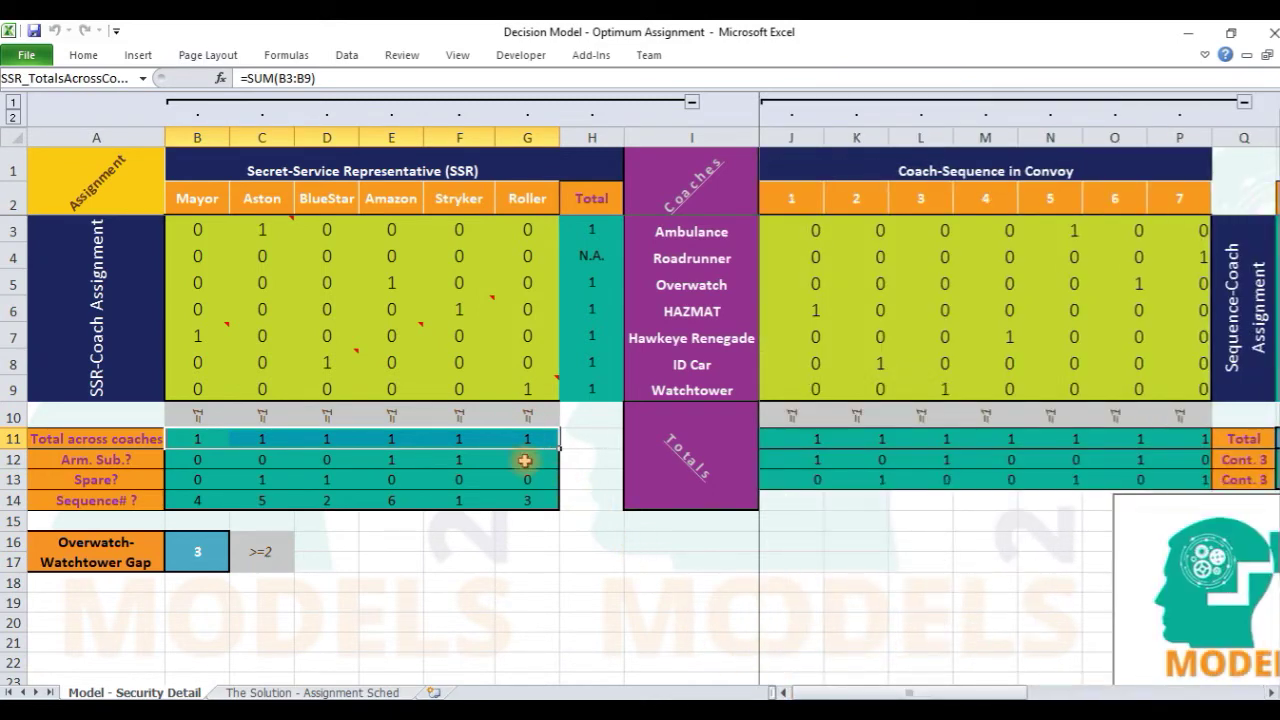
left_click(212, 438)
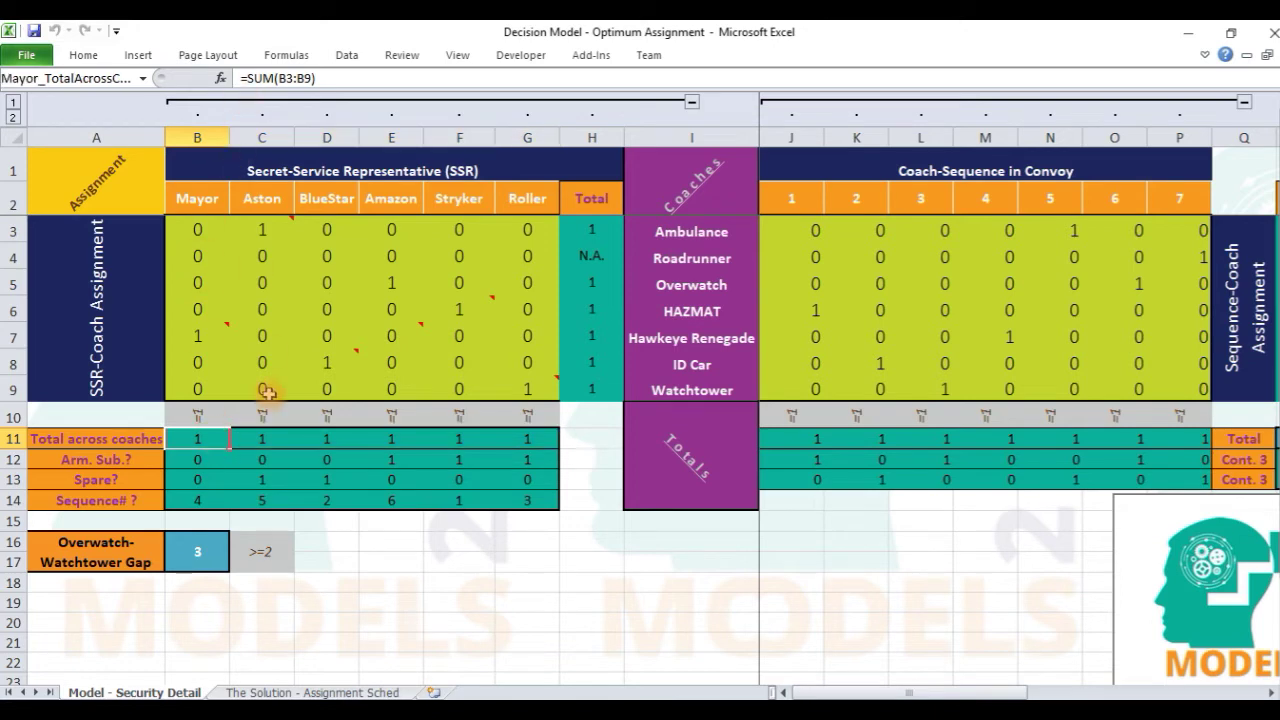
left_click(269, 440)
key("Right")
key("Right")
key("Right")
key("Right")
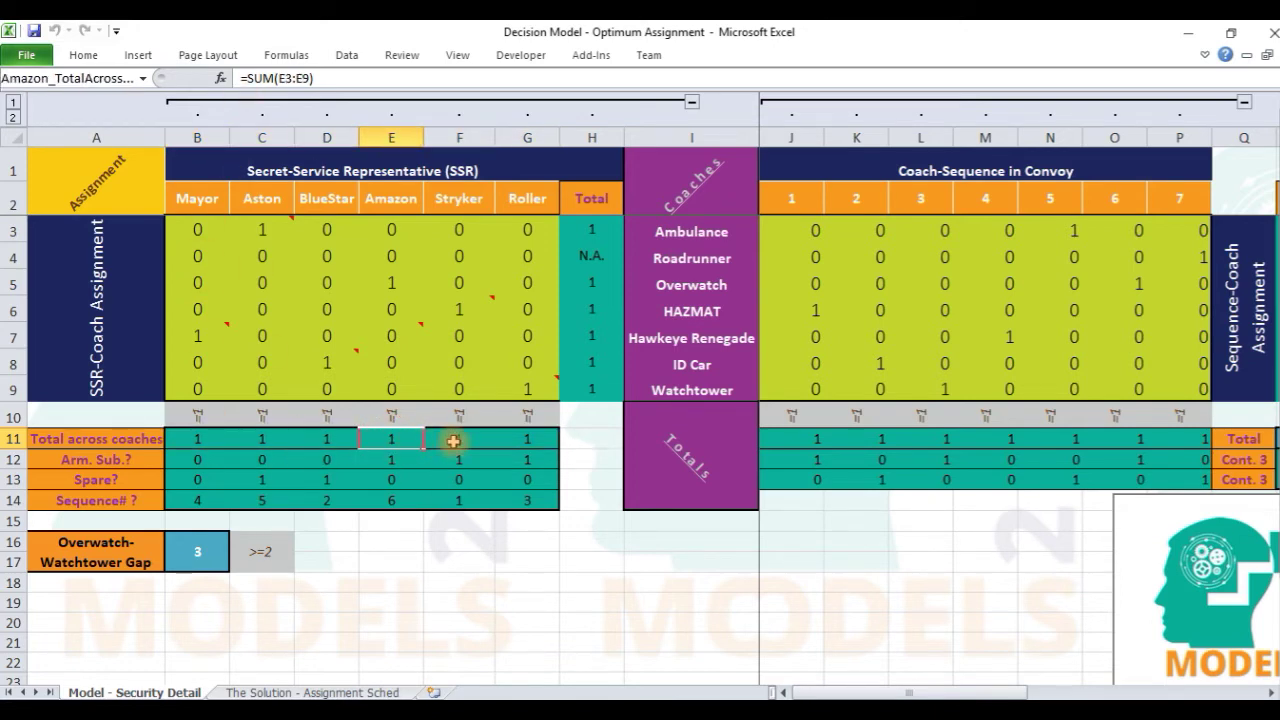
Examine the SUM formula in the Mayor total B11 without changing it, and highlight the totals across coaches in row 11
left_click(212, 440)
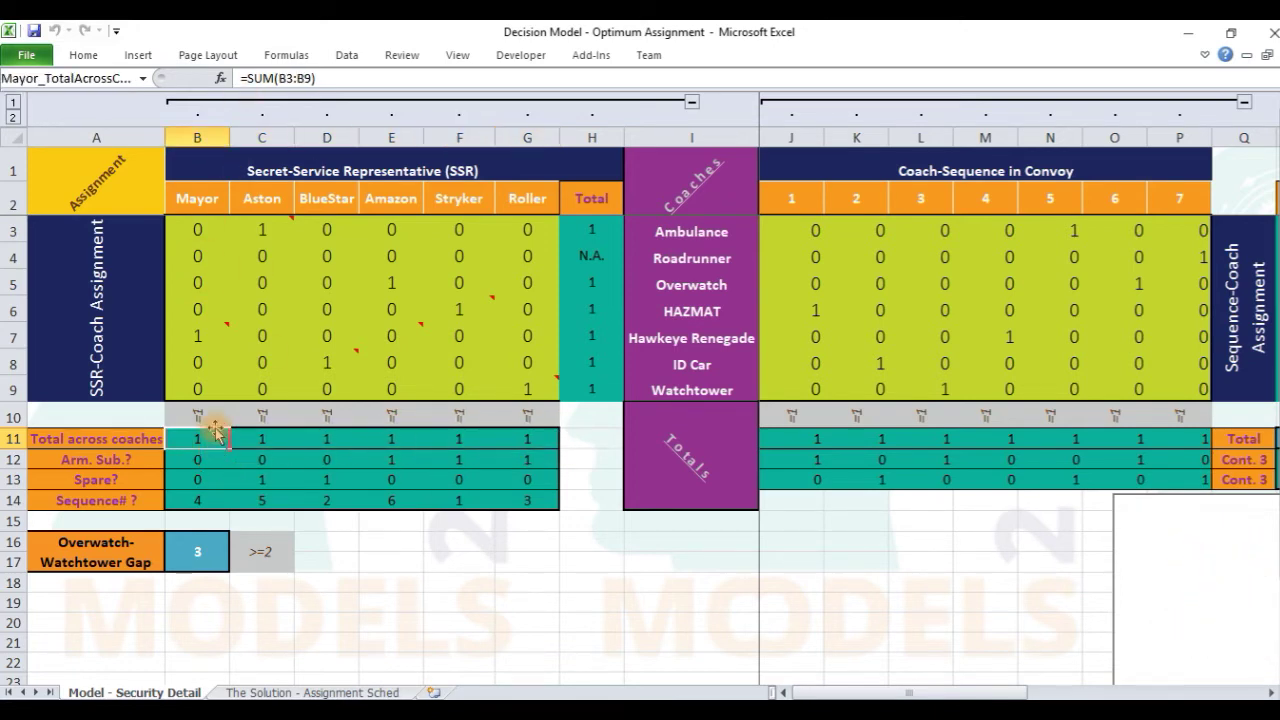
double_click(260, 78)
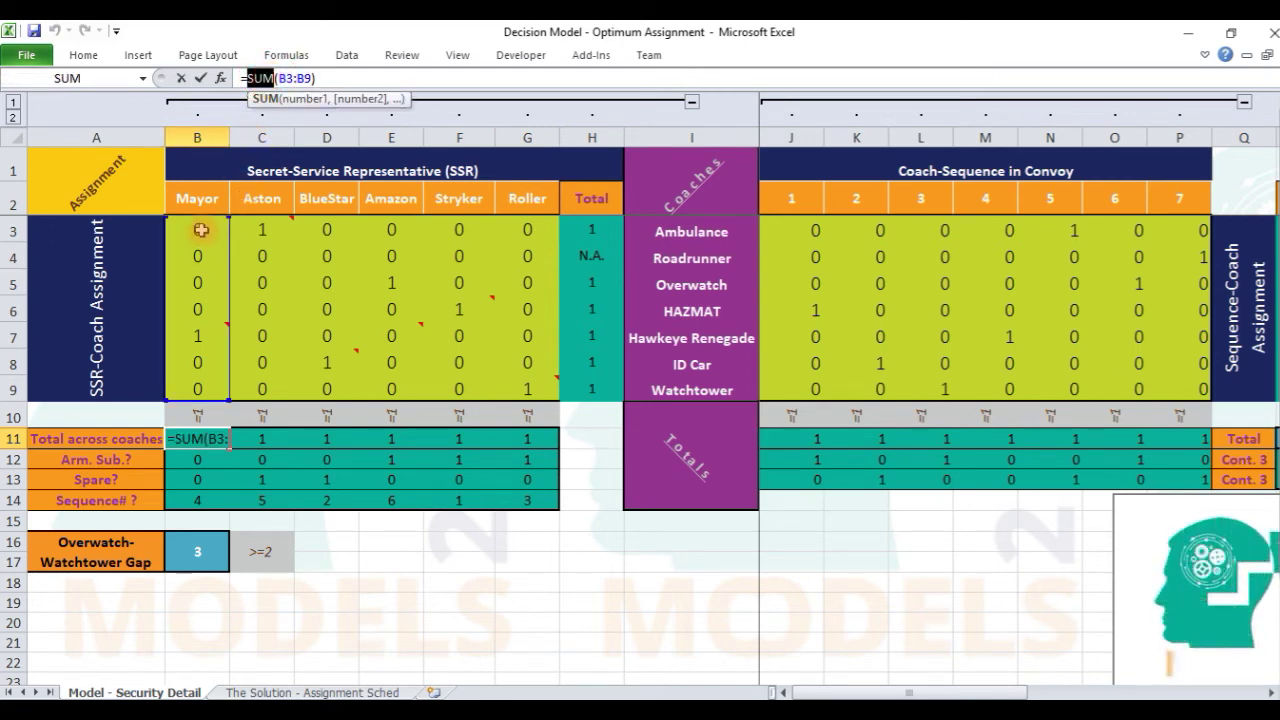
key("Escape")
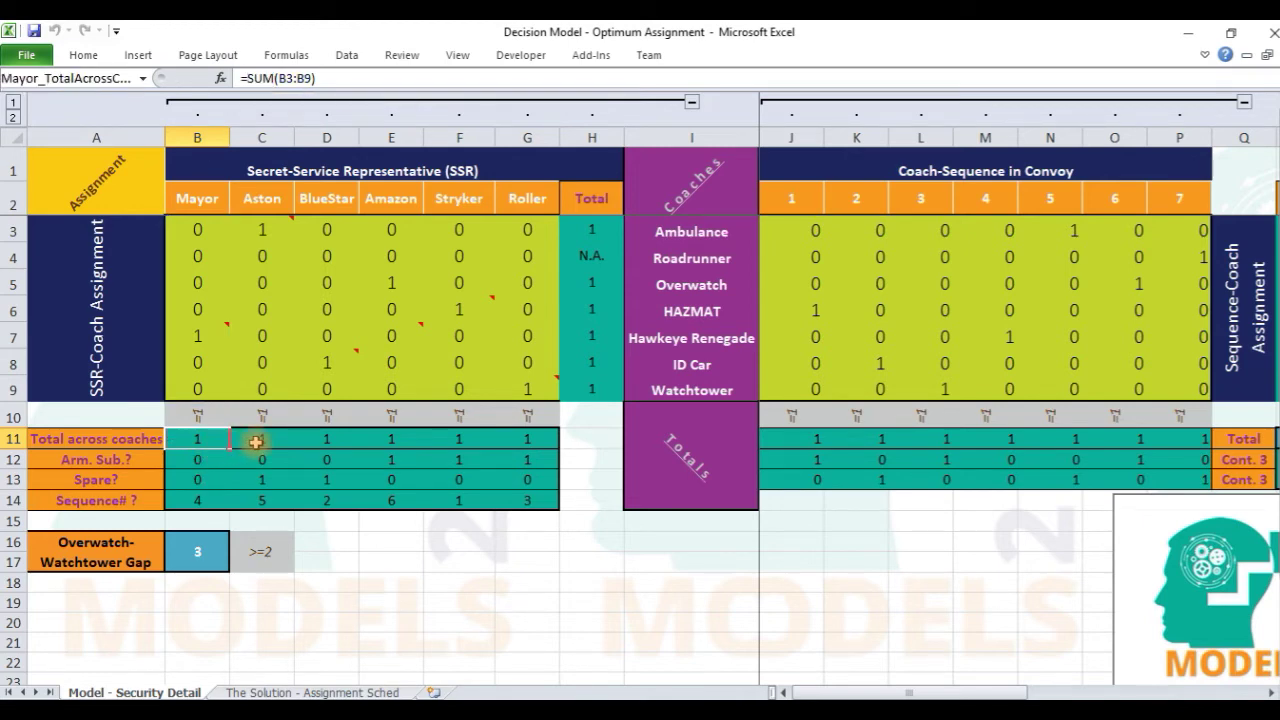
left_click_drag(251, 440, 516, 442)
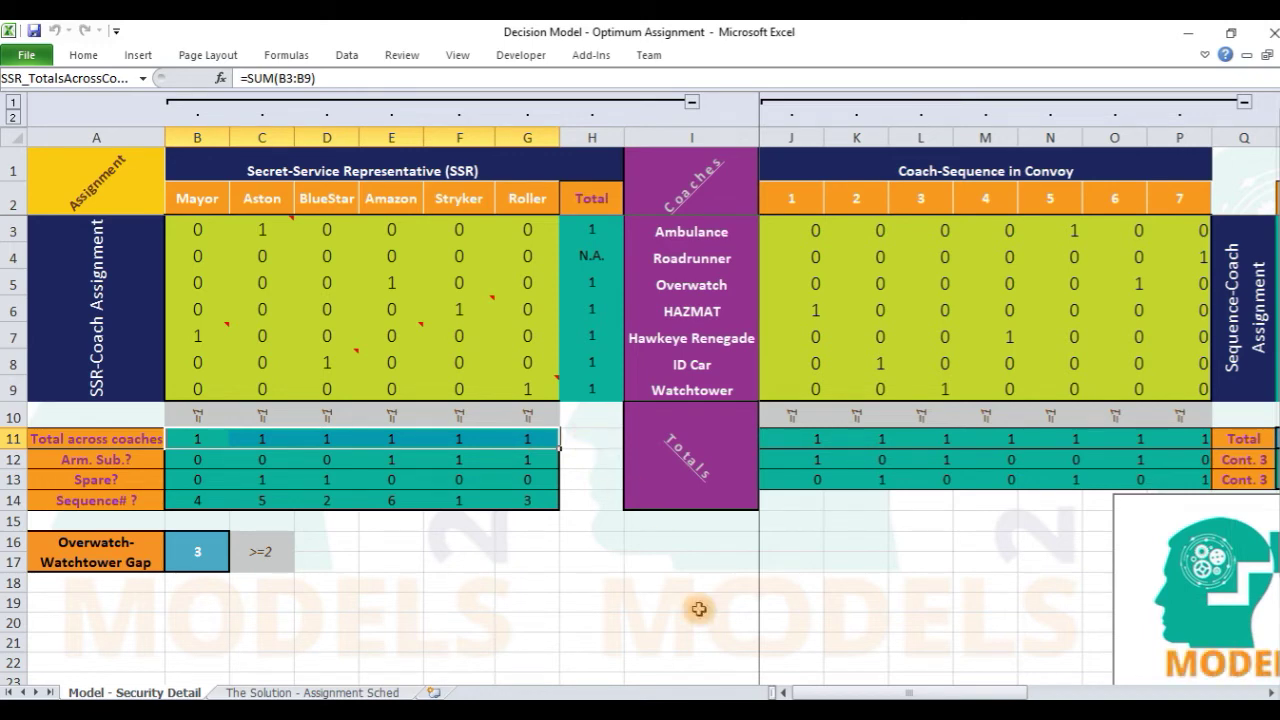
Highlight the Coach-Type Mapping table V1:W9, from its heading through the Watchtower row
left_click(1072, 692)
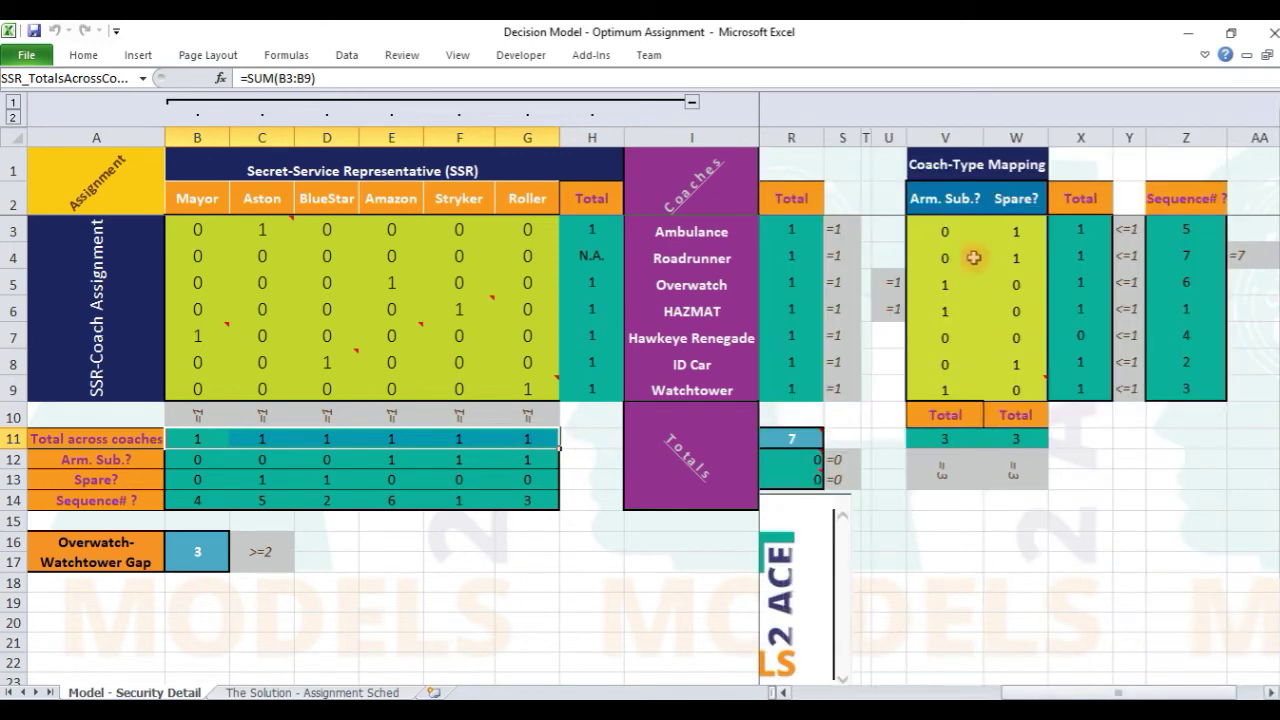
left_click(940, 164)
left_click(1016, 398, "shift")
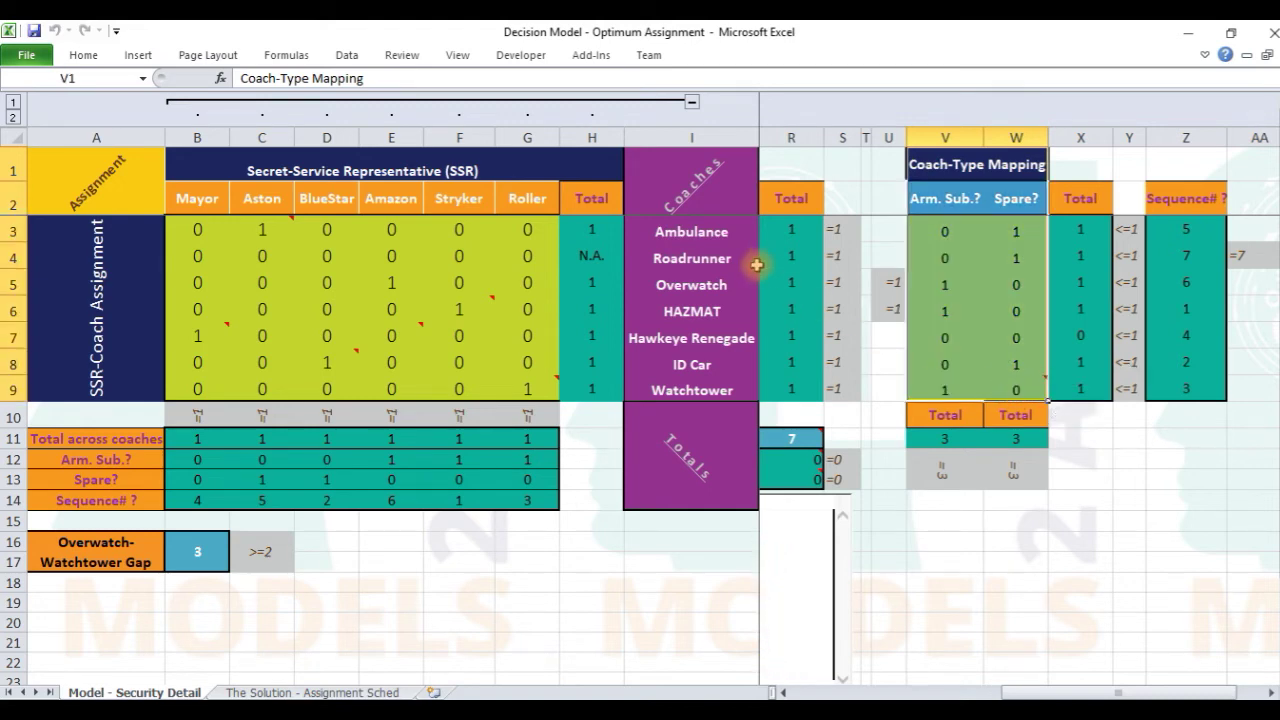
Match the Ambulance and Roadrunner coach names with the Arm. Sub.? mapping column, ending on the Overwatch cell V5
left_click(718, 238)
left_click(920, 230)
left_click(665, 255)
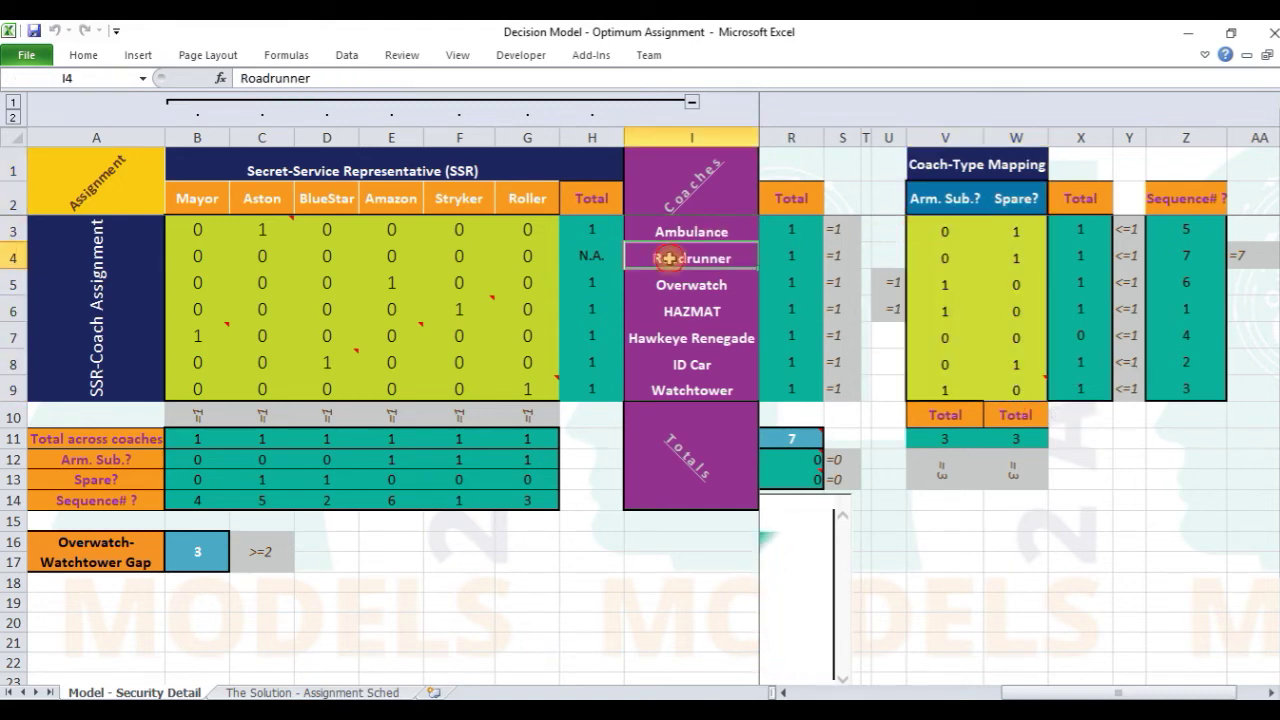
left_click(937, 275)
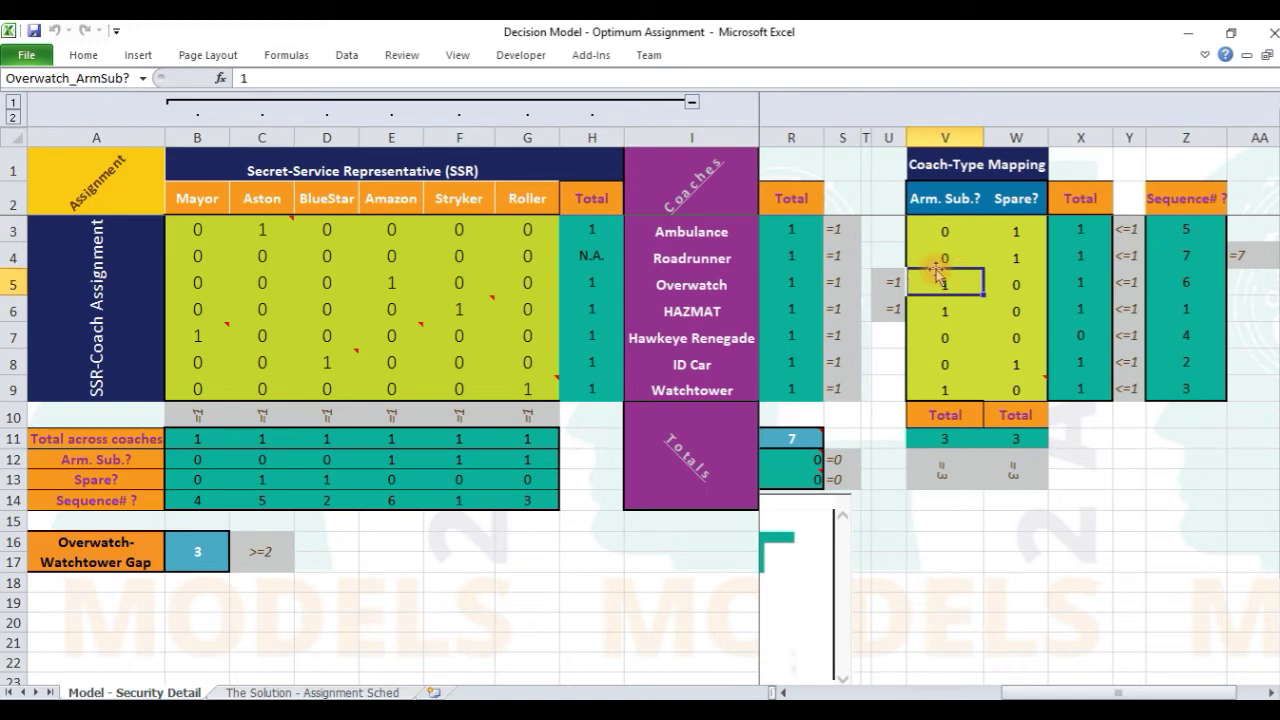
Highlight the mapping decision cells V3:W9 and inspect their range name
left_click(940, 231)
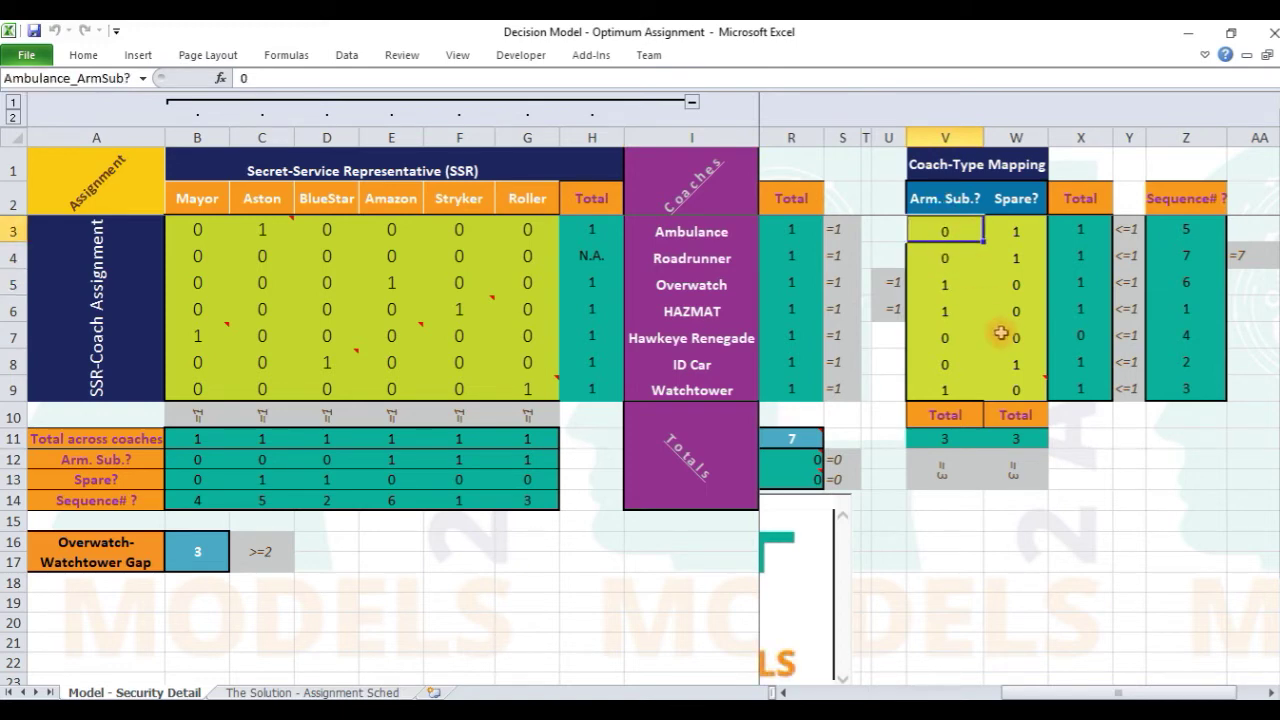
left_click(1026, 379, "shift")
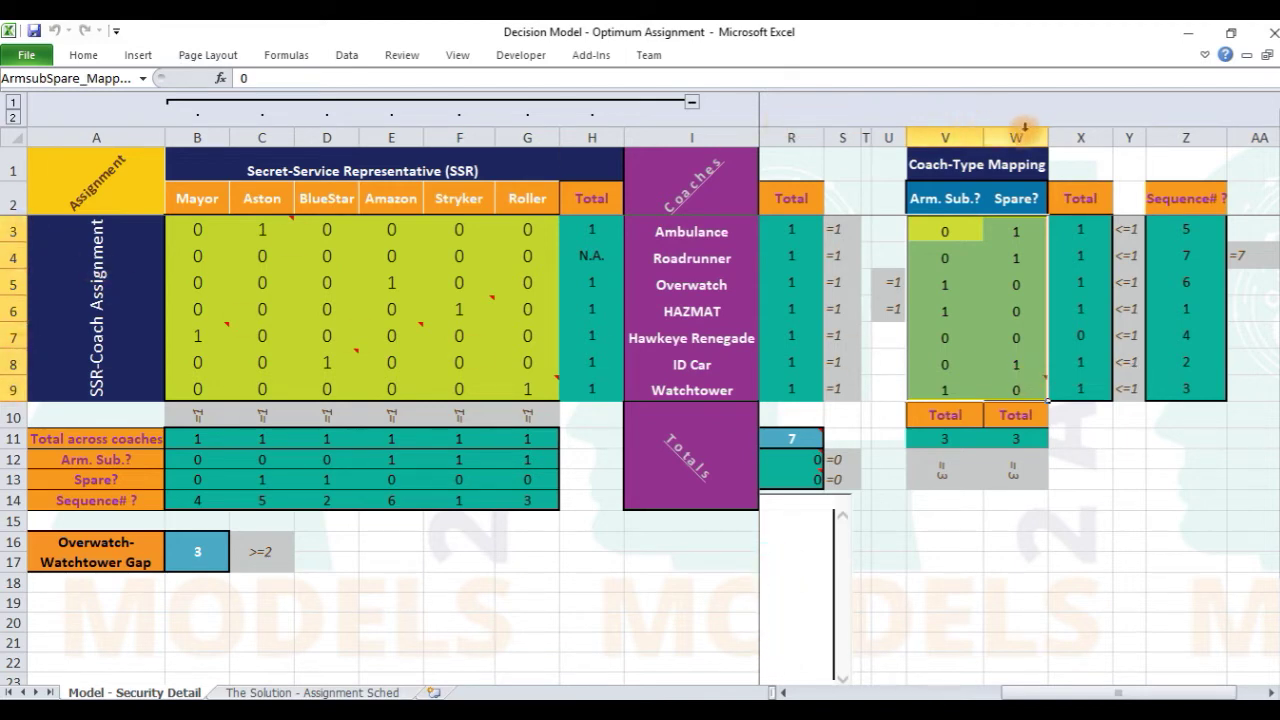
left_click(88, 76)
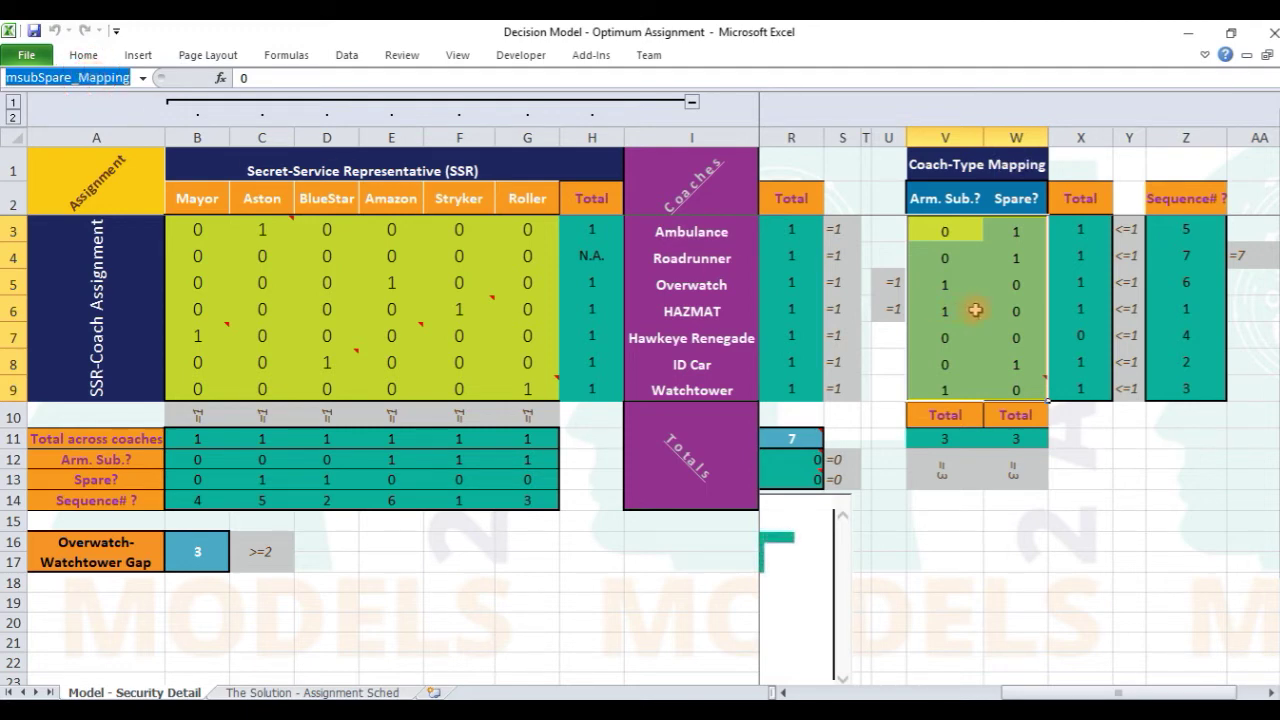
Highlight the Ambulance spare cell W3, its coach name in I3, and the Spare? header in W2
left_click(1011, 231)
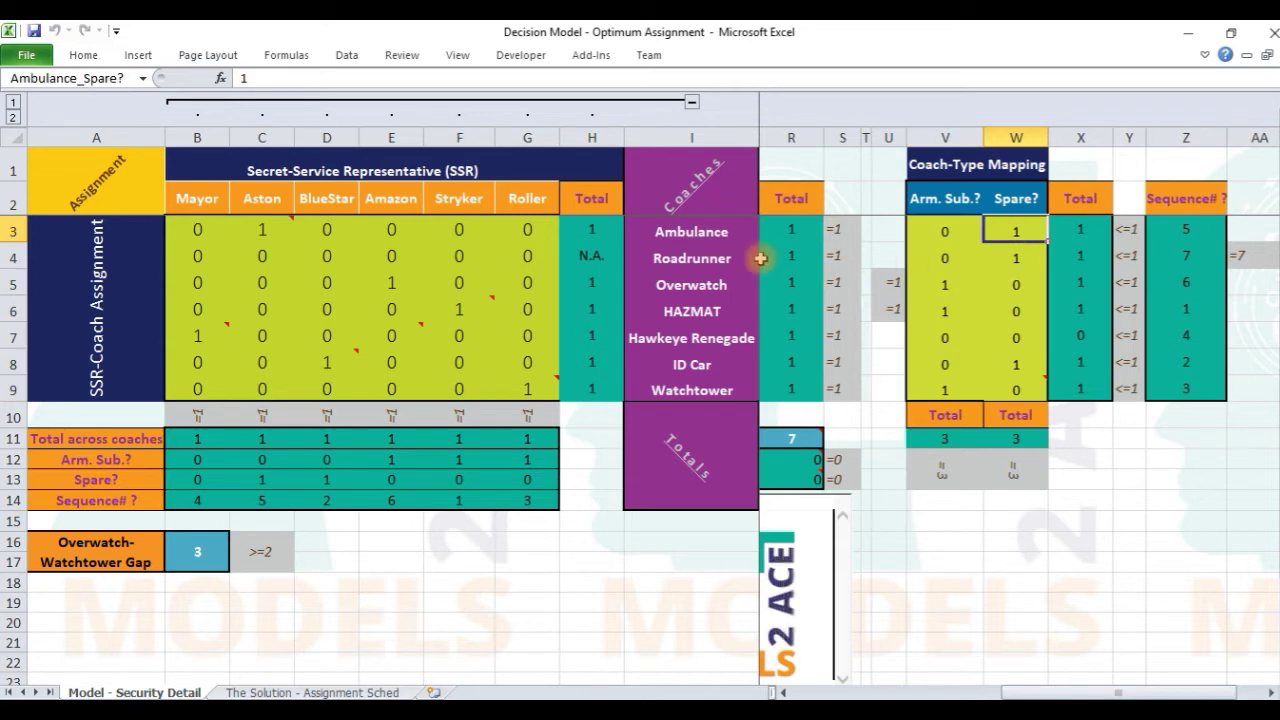
left_click(705, 234)
left_click(1018, 200)
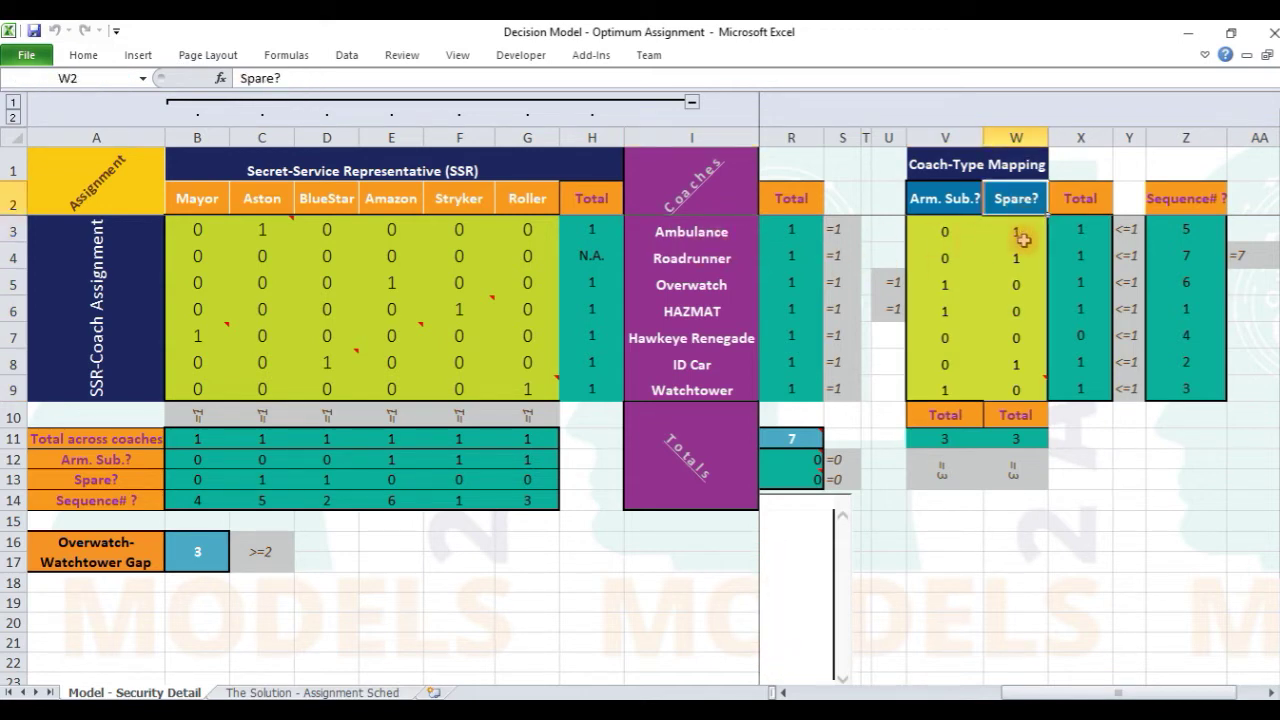
Highlight the Arm. Sub. and Spare totals below the mapping table, including the Total label in V10
left_click(934, 444)
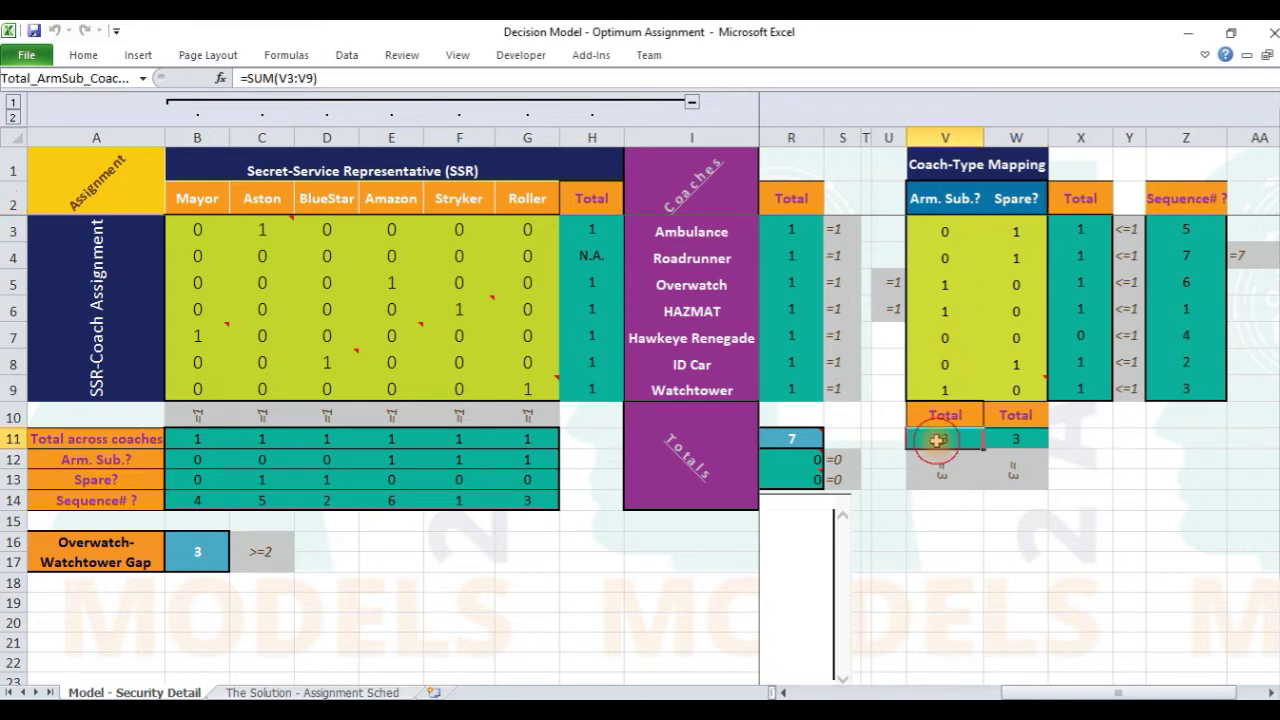
left_click_drag(936, 414, 940, 438)
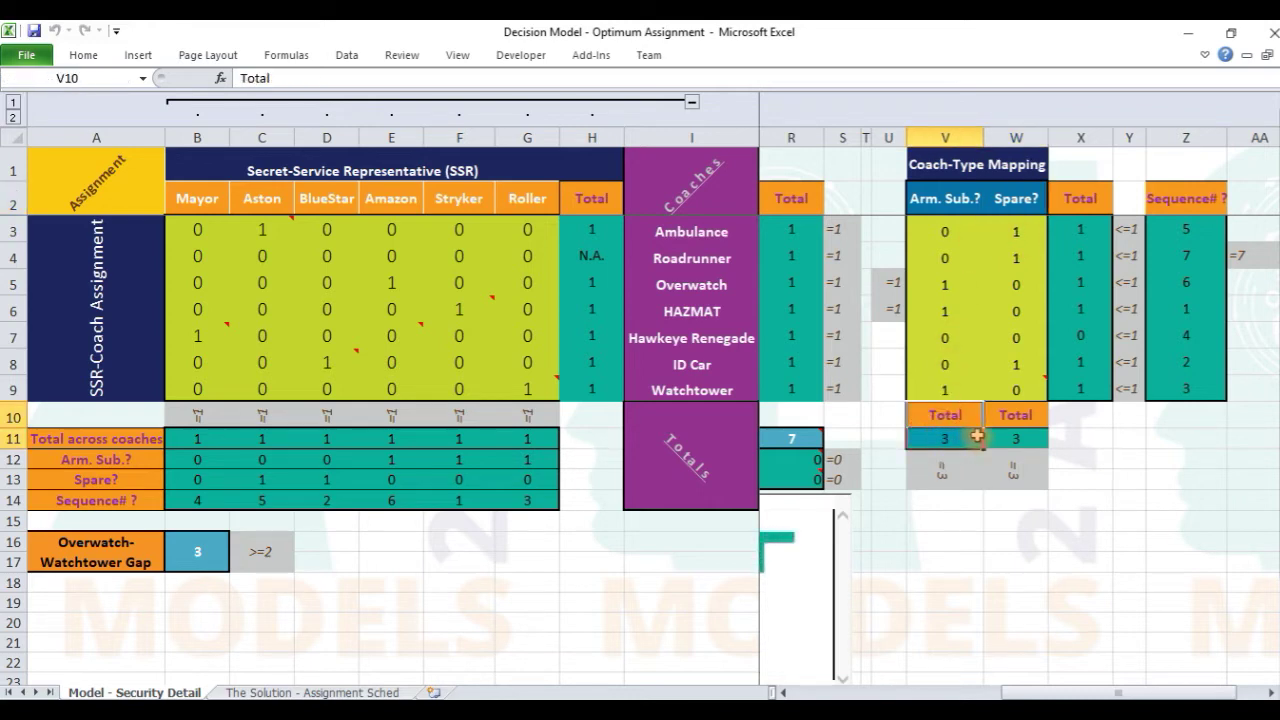
left_click(1003, 436, "shift")
left_click(970, 437)
left_click(1019, 437)
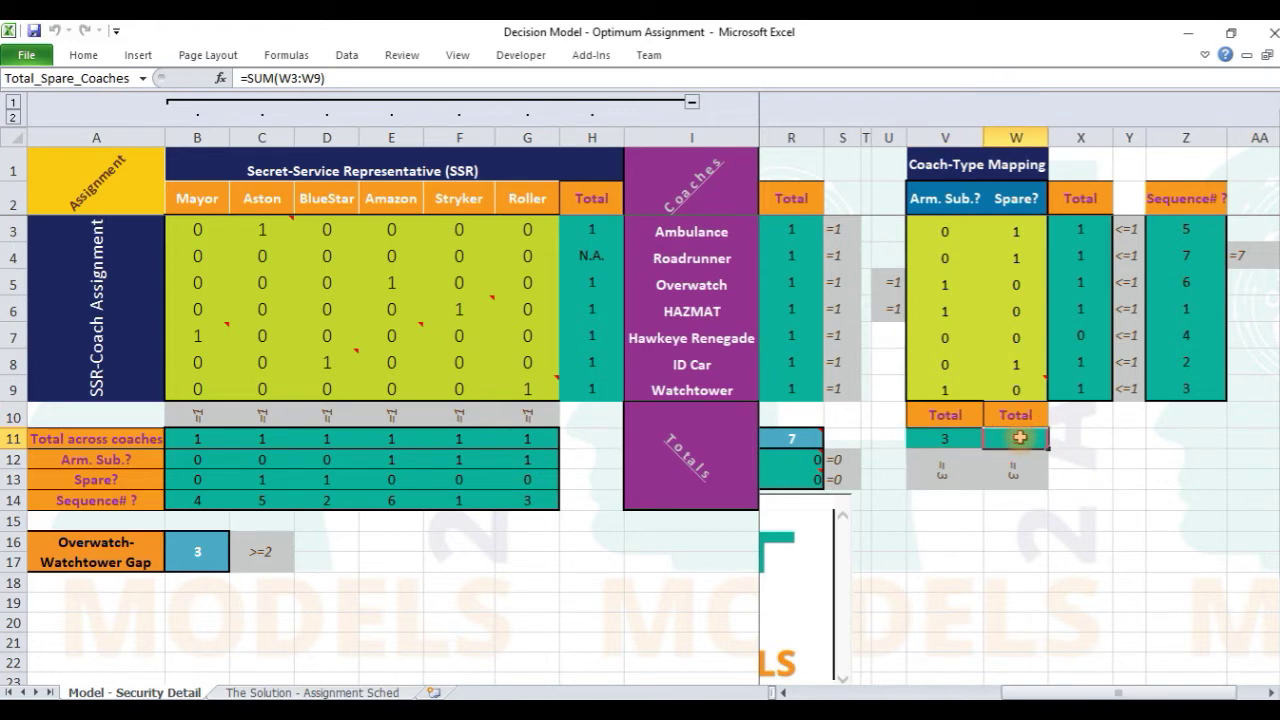
Inspect the range names Total_ArmSub_Coaches for V11 and Total_Spare_Coaches for W11
left_click(963, 437)
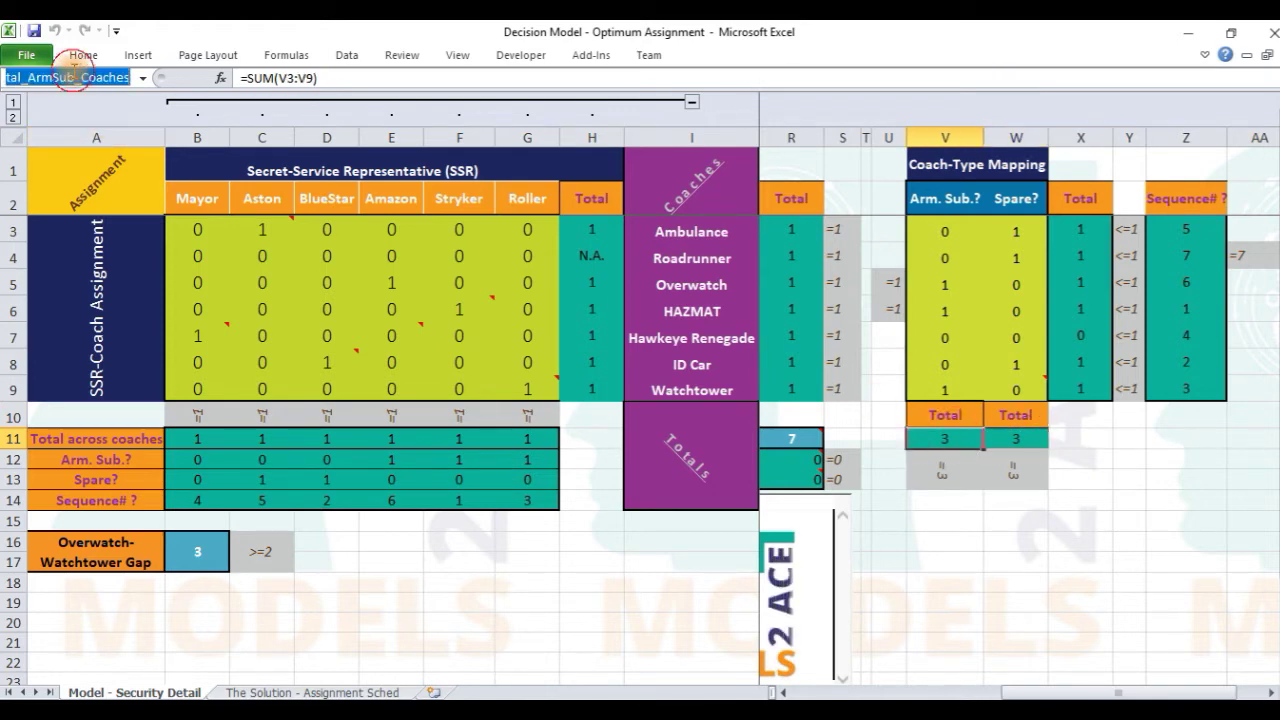
left_click(1018, 437)
left_click(59, 80)
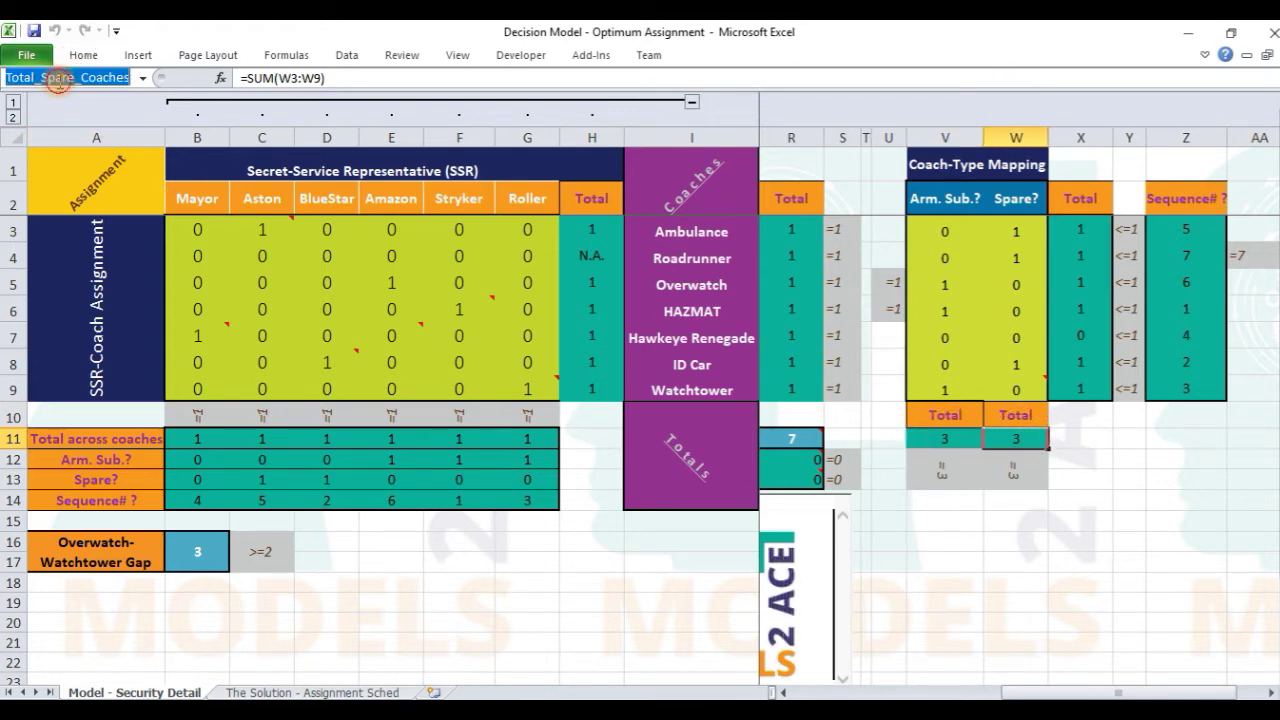
left_click(1016, 441)
Highlight the =1 constraint cells U5:U6 for Overwatch and HAZMAT, and the Ambulance mapping cells V3:W3
left_click_drag(697, 287, 884, 310)
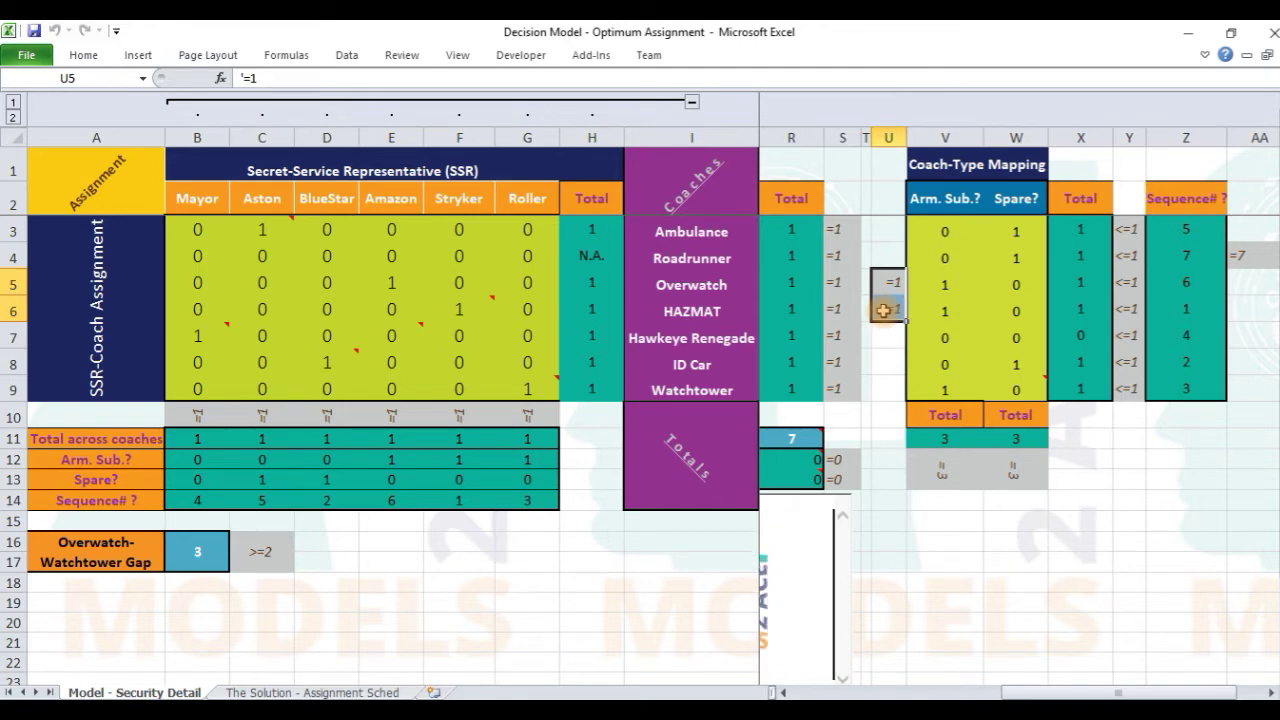
left_click_drag(944, 232, 1001, 234)
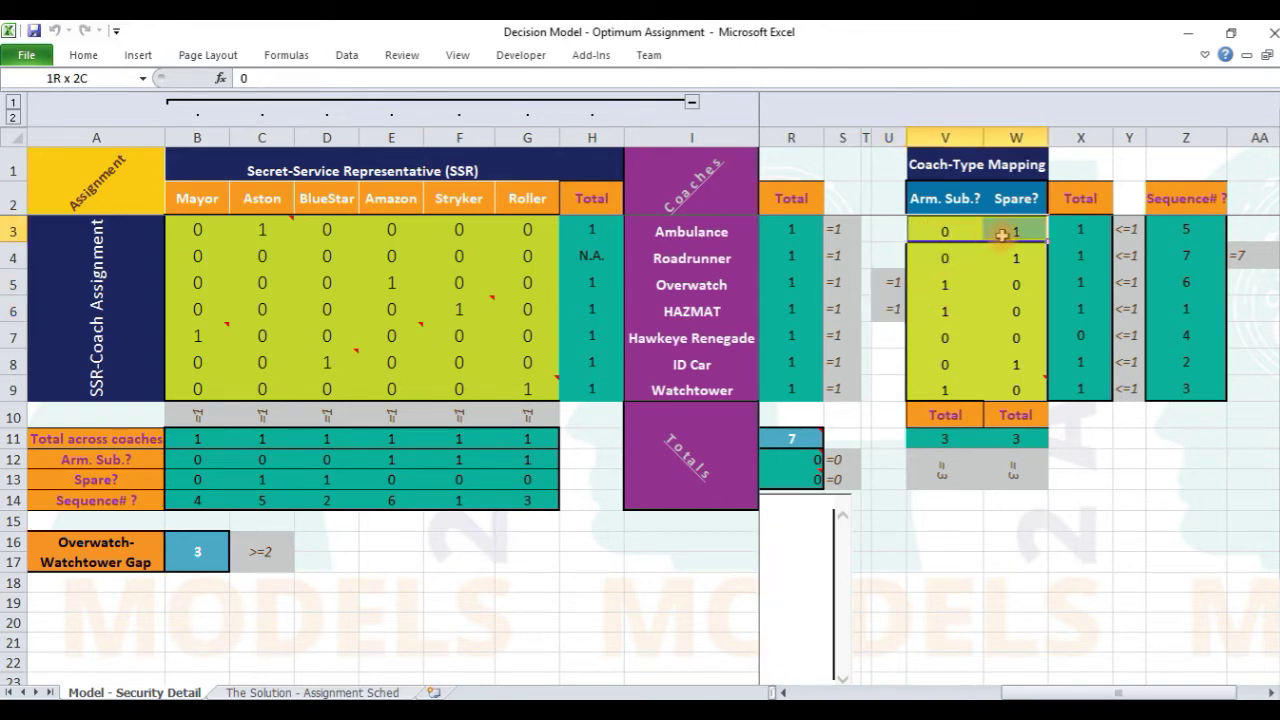
Highlight the Arm. Sub. and Spare totals V11 and W11 and their = 3 constraint cells V12 and W12
left_click(942, 440)
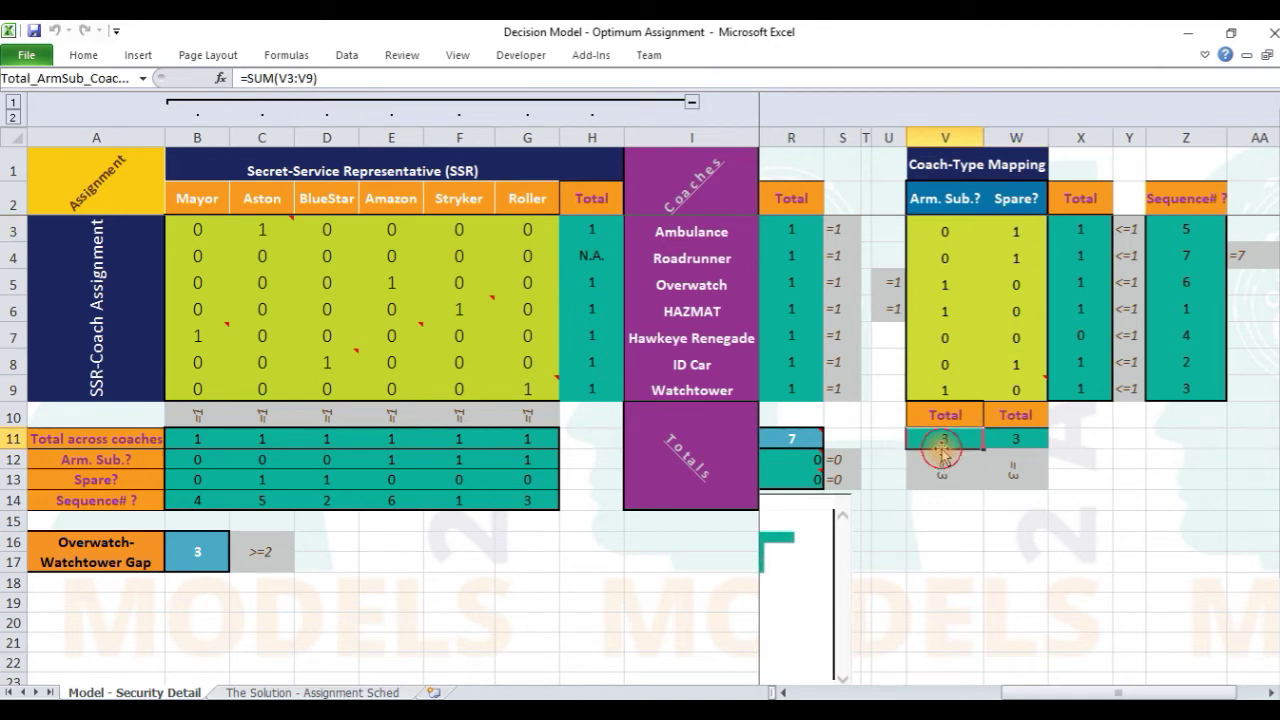
left_click(1006, 442)
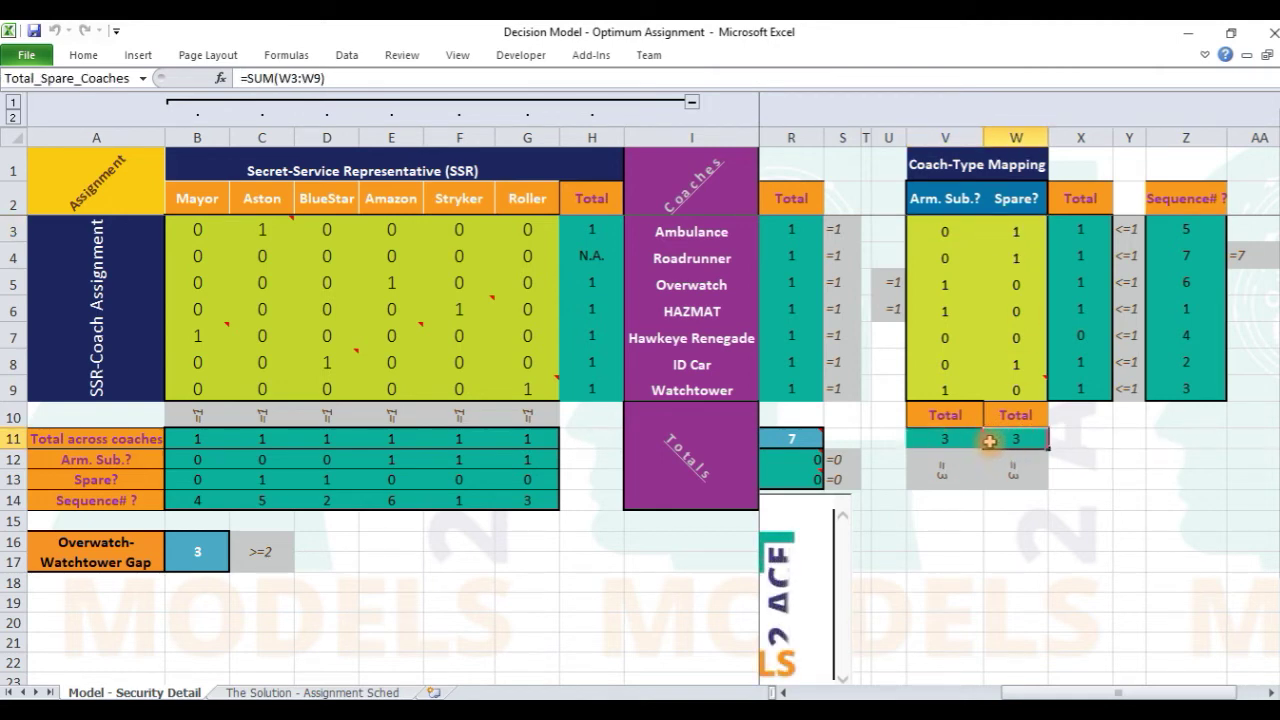
left_click(962, 441)
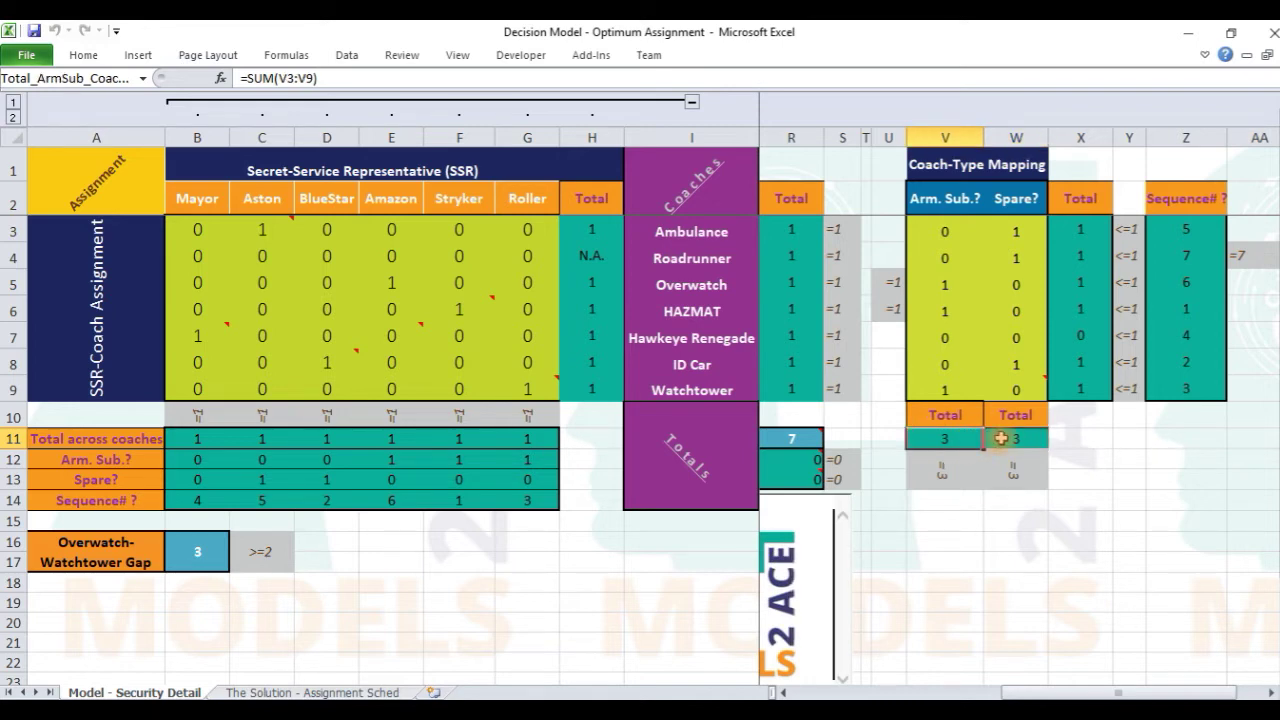
left_click(1001, 438)
left_click(958, 466)
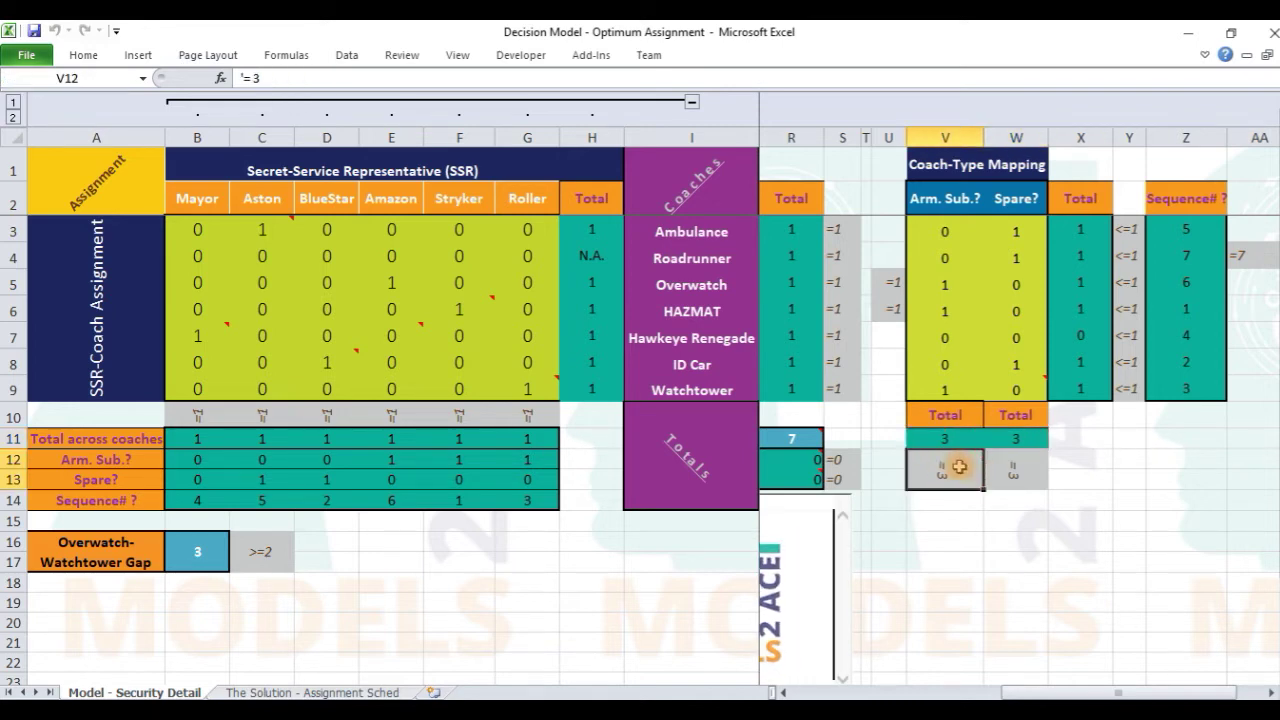
left_click(1005, 466)
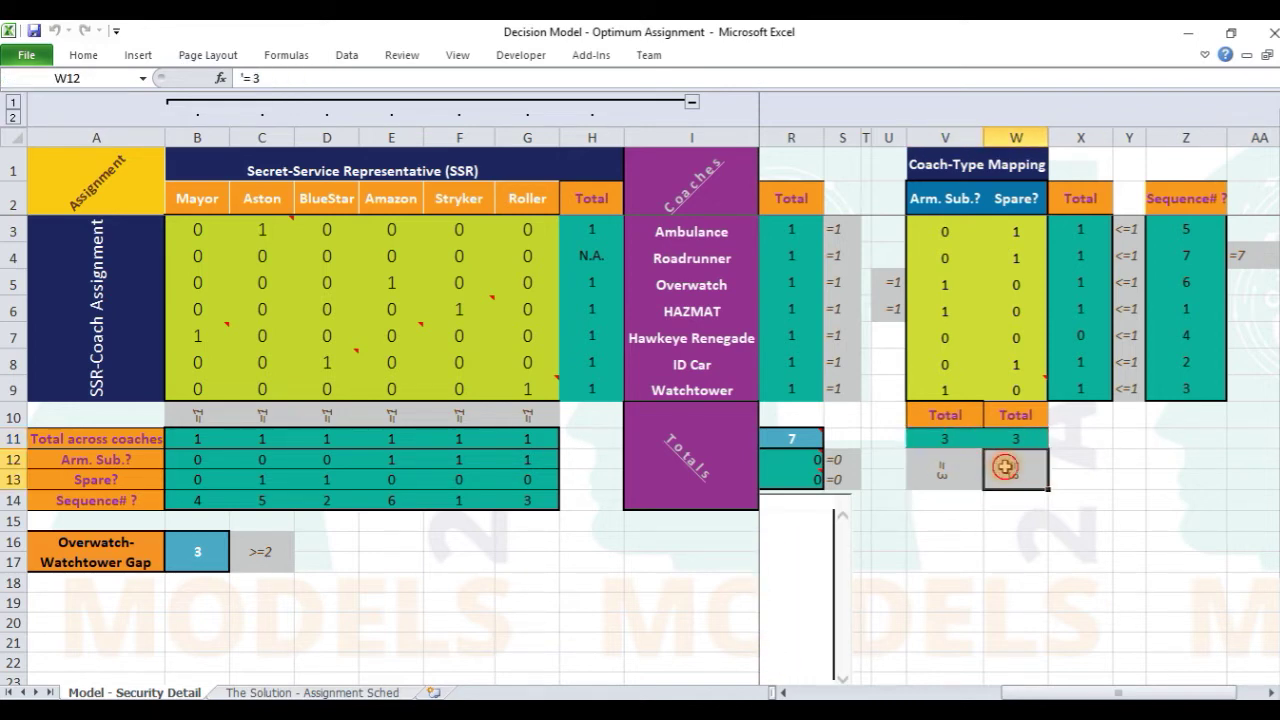
left_click(957, 471)
left_click(1007, 471)
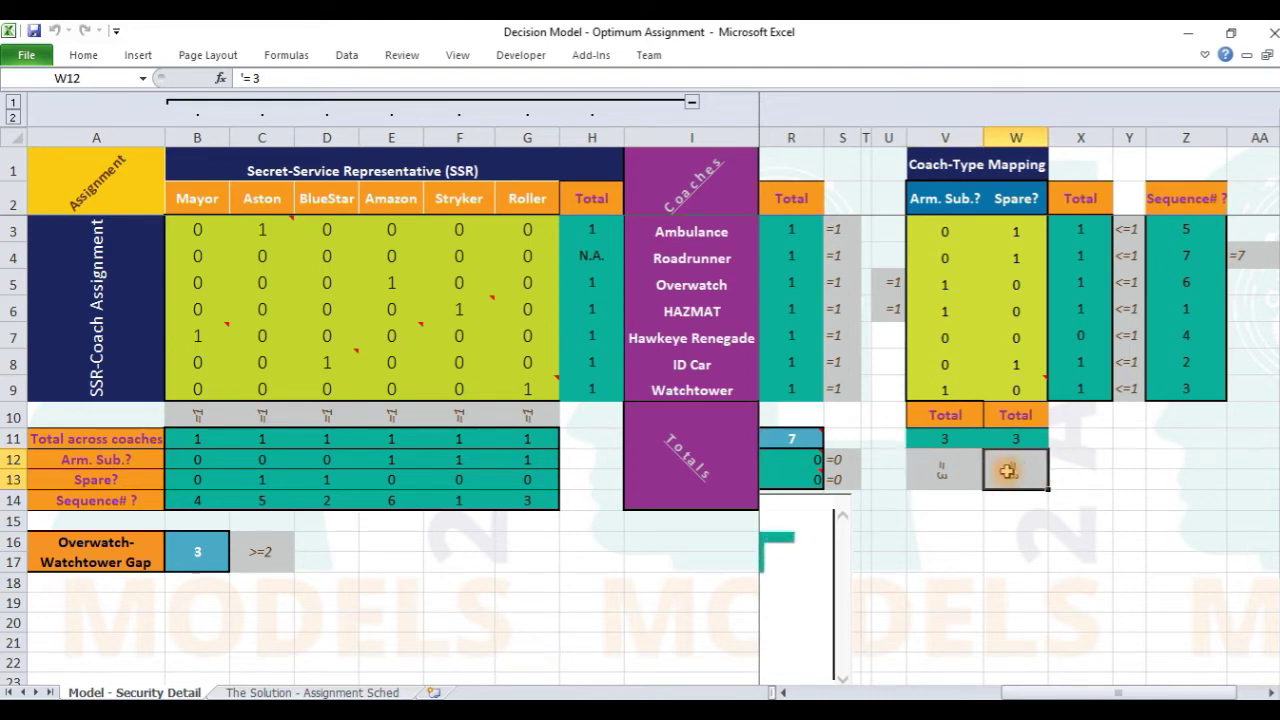
Highlight the Ambulance mapping cells V3:W3 and inspect the SUM formulas in the Total cells X3 and X4
left_click_drag(944, 232, 990, 231)
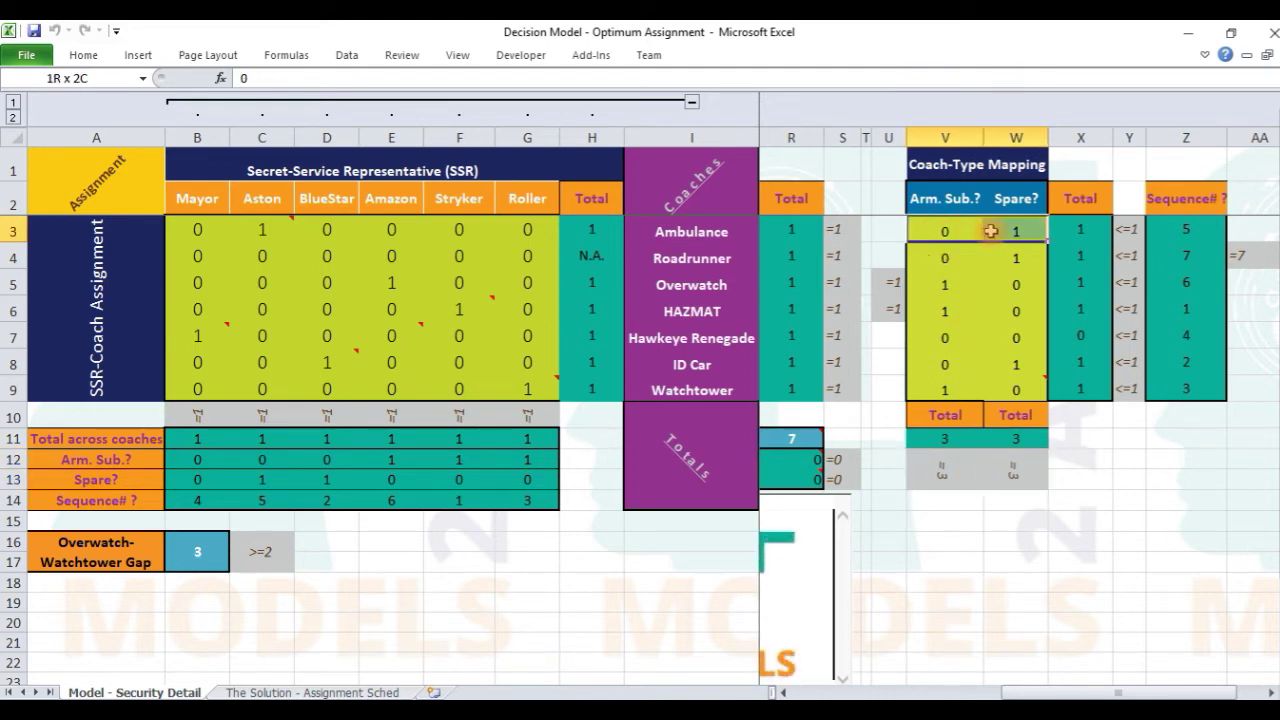
left_click(1077, 229)
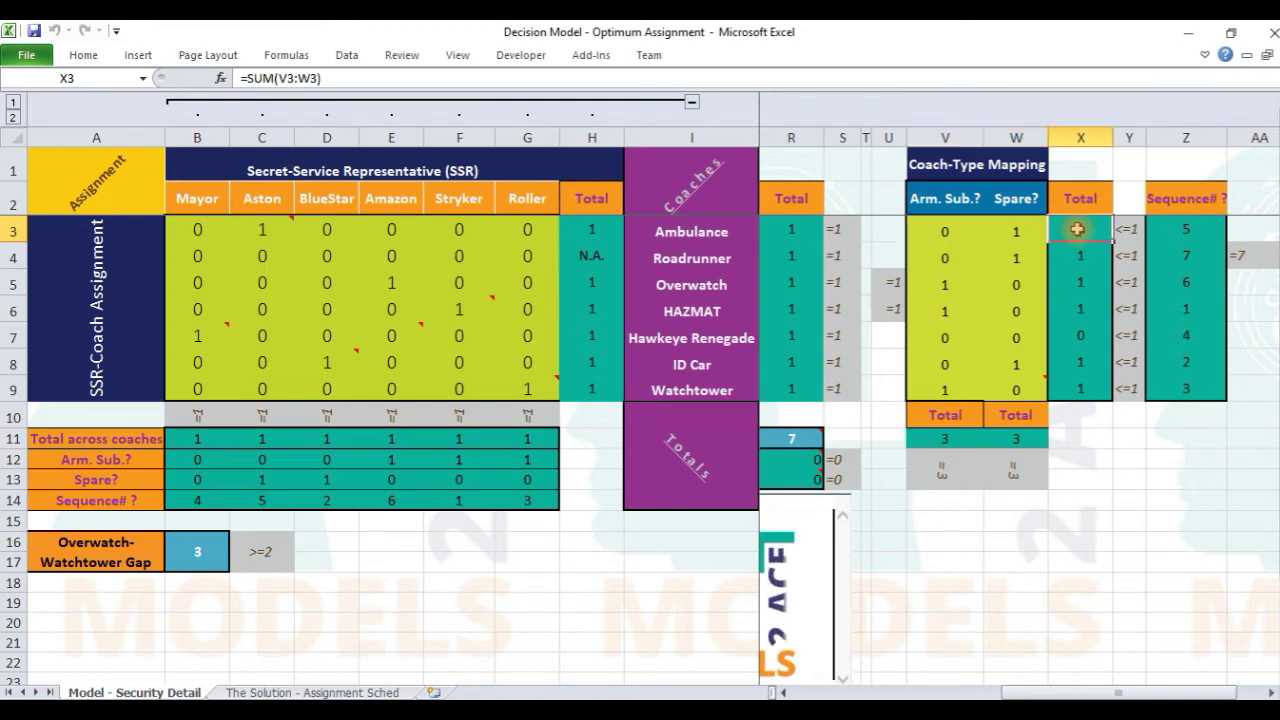
double_click(258, 78)
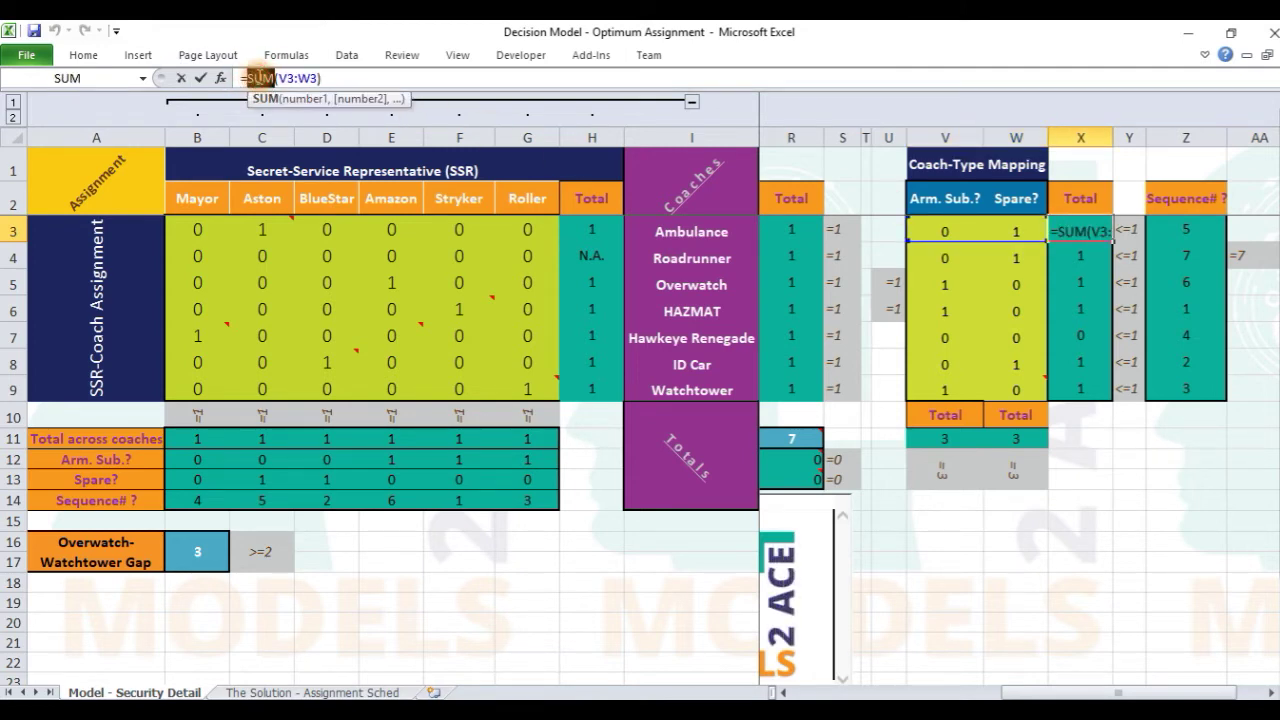
left_click(1080, 260)
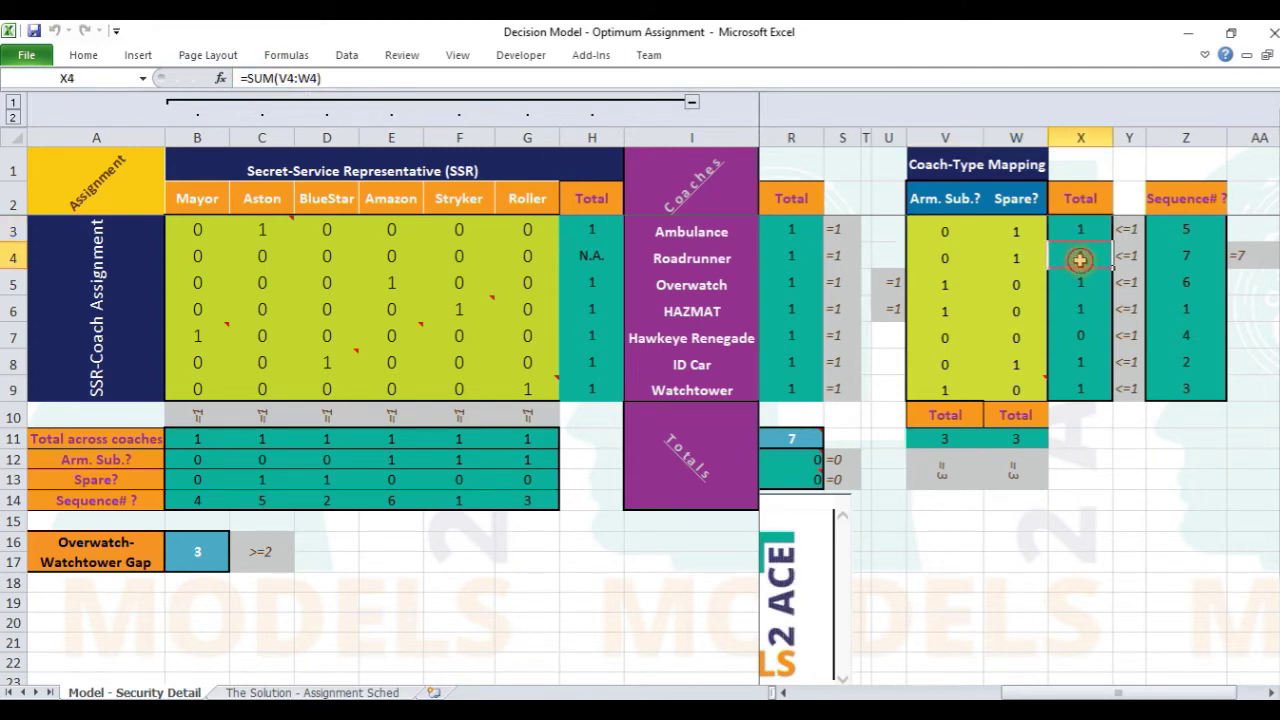
Highlight the coach-type totals X3:X9 and their <=1 constraint cells Y3:Y9, pointing out the Ambulance cells V3 and W3
left_click_drag(1078, 205, 1080, 388)
left_click(950, 234)
left_click(994, 231)
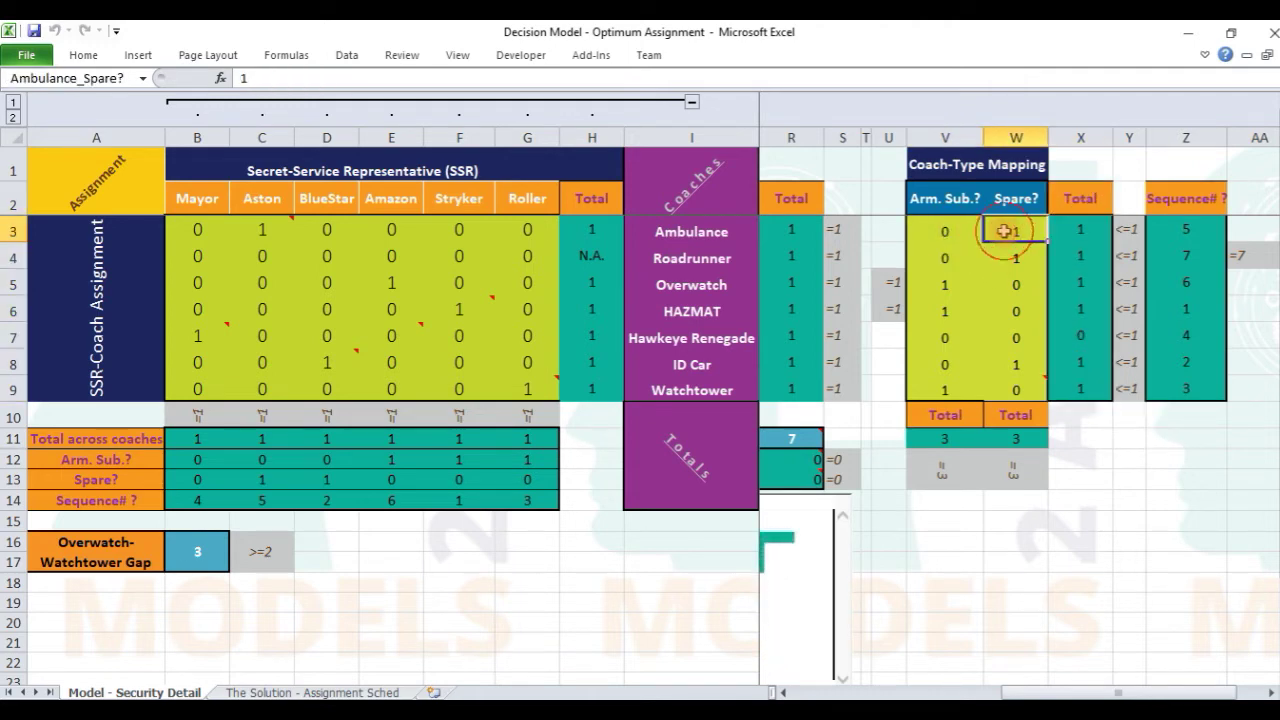
left_click(1067, 230)
left_click_drag(1067, 230, 1080, 385)
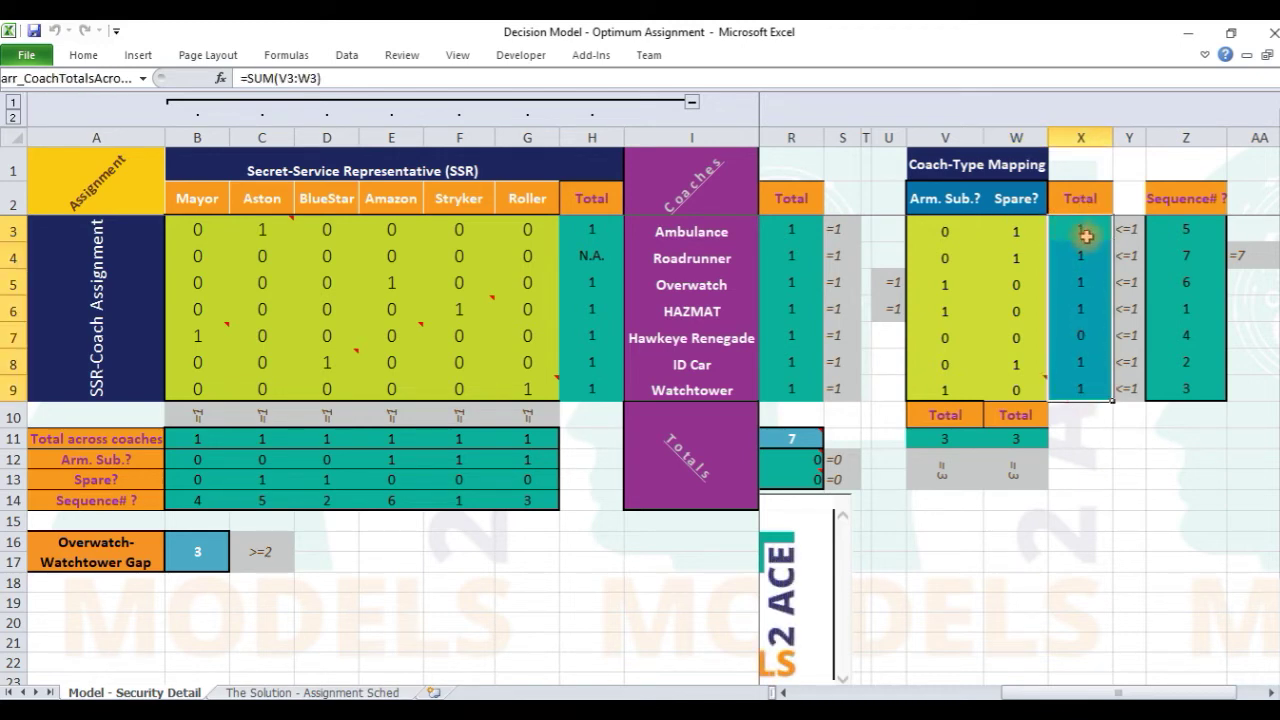
left_click_drag(1120, 230, 1135, 390)
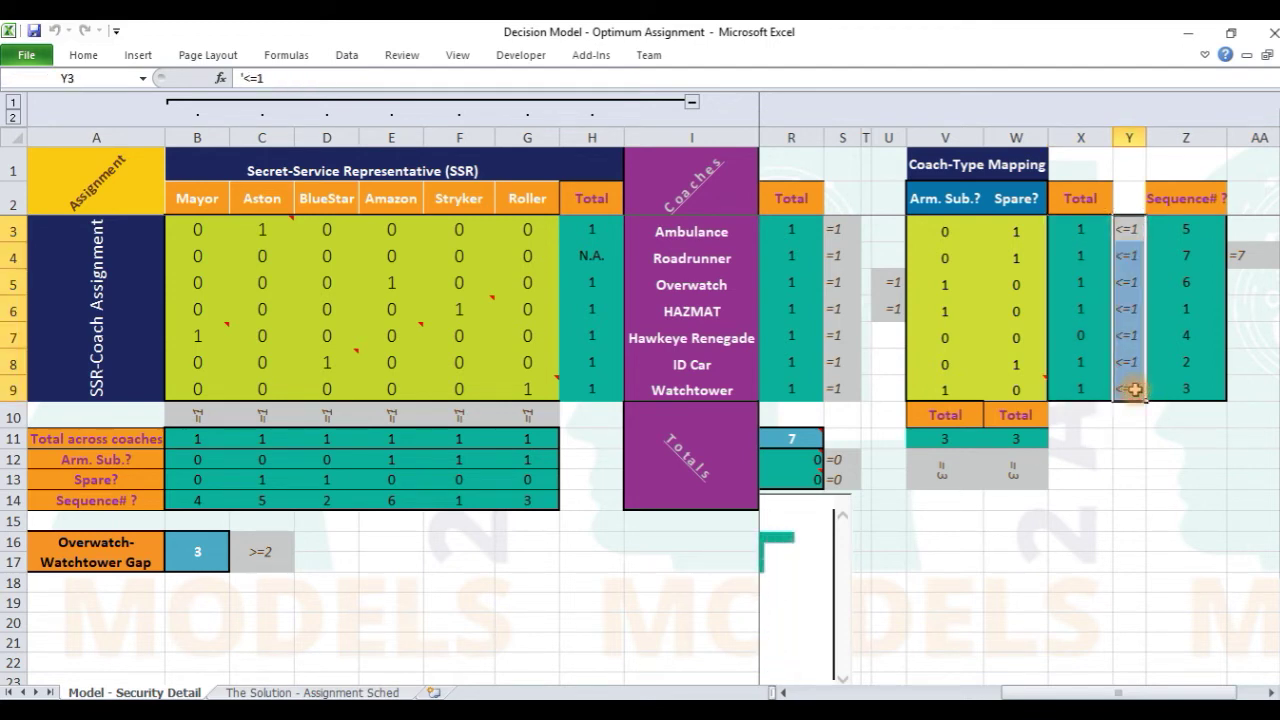
Open Solver and locate the binary constraints on SSR_Coach_Mapping, ArmsubSpare_Mapping and ArmSub_Mapping
left_click(346, 55)
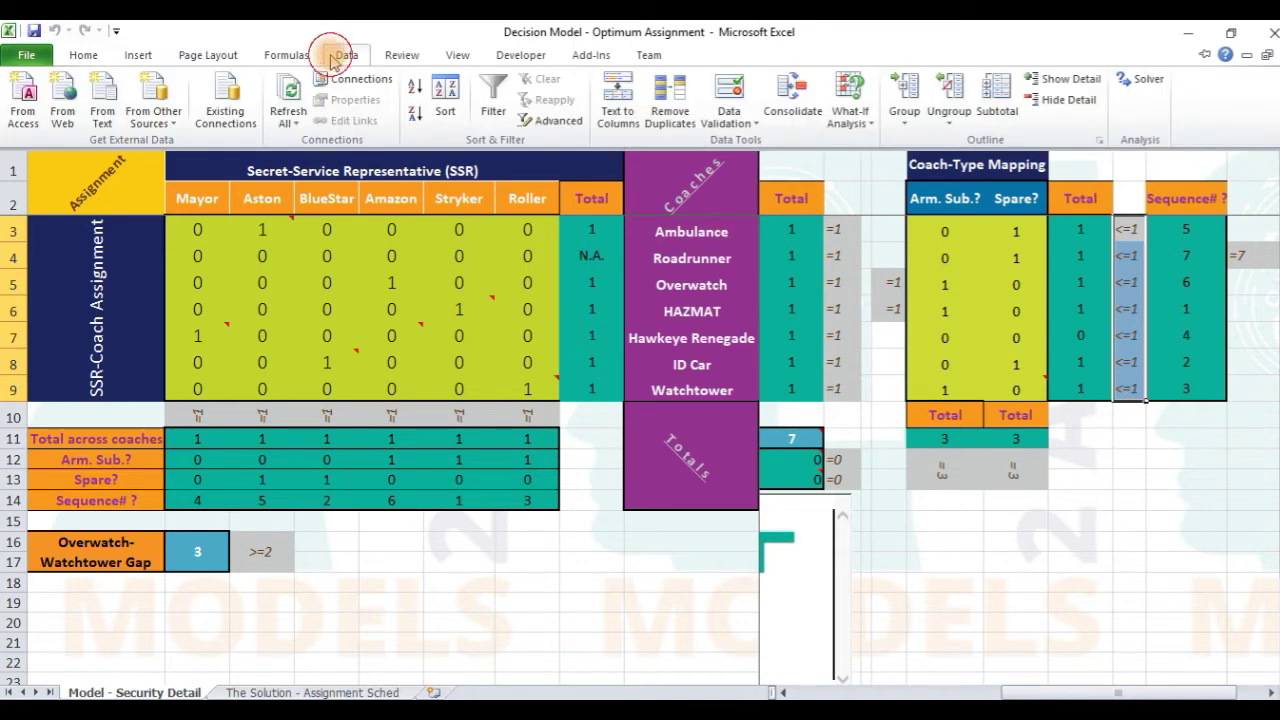
left_click(1124, 83)
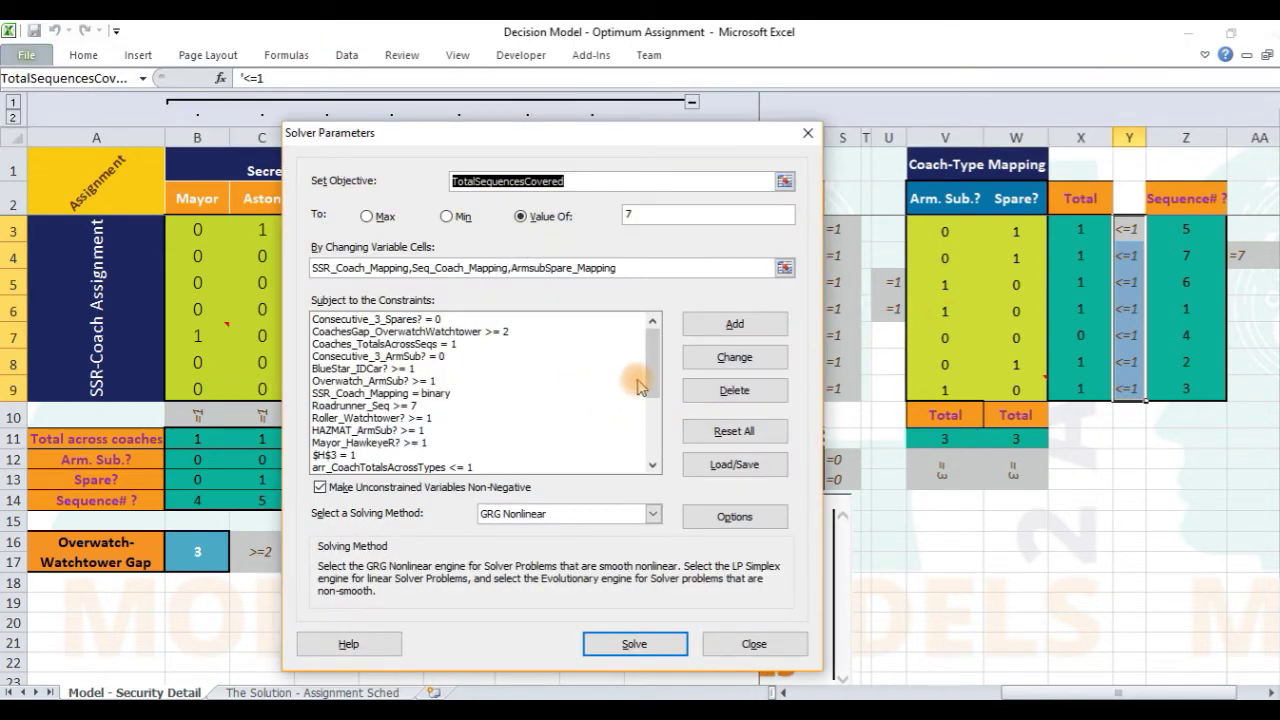
left_click_drag(650, 372, 650, 372)
scroll(656, 407, "down", 1)
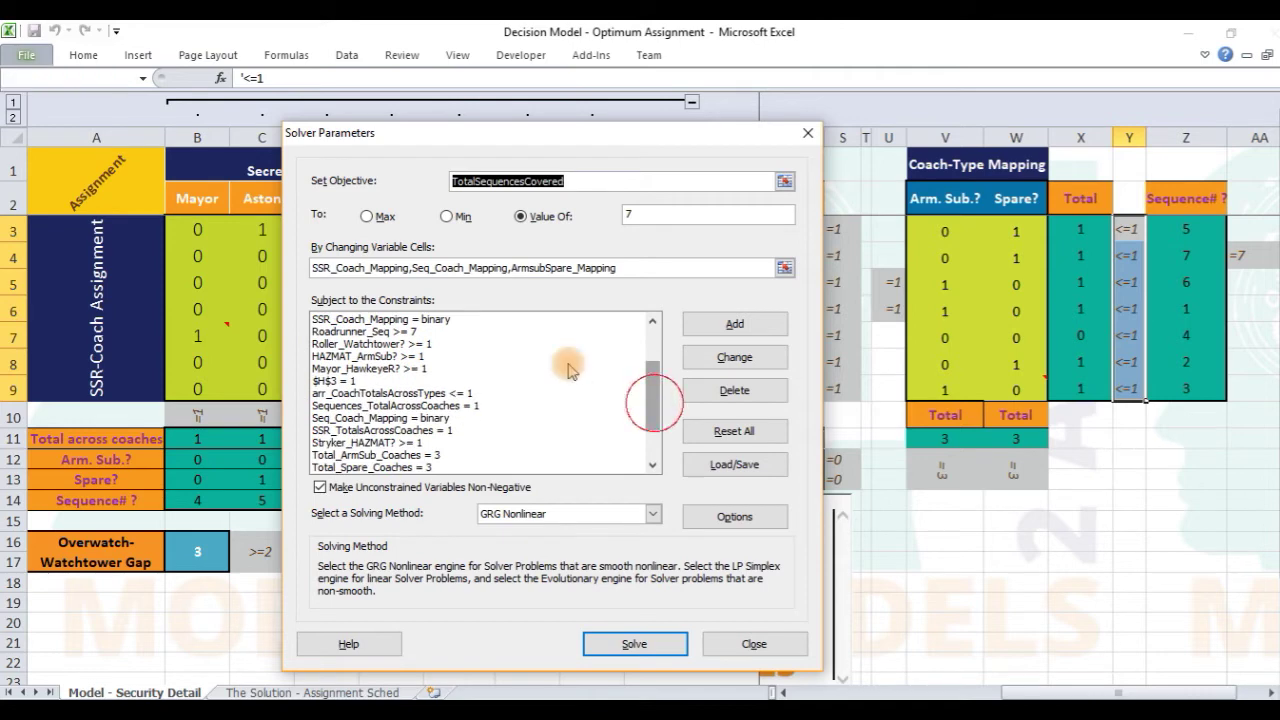
left_click(480, 319)
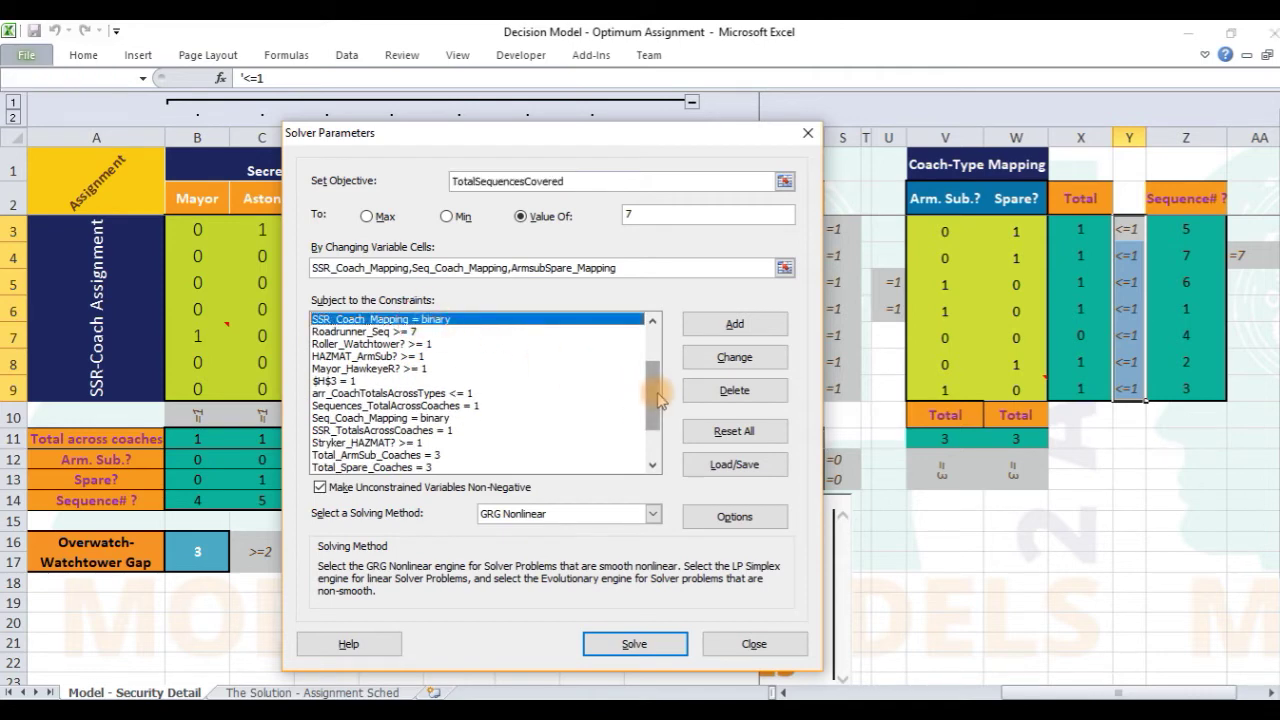
left_click_drag(659, 400, 659, 432)
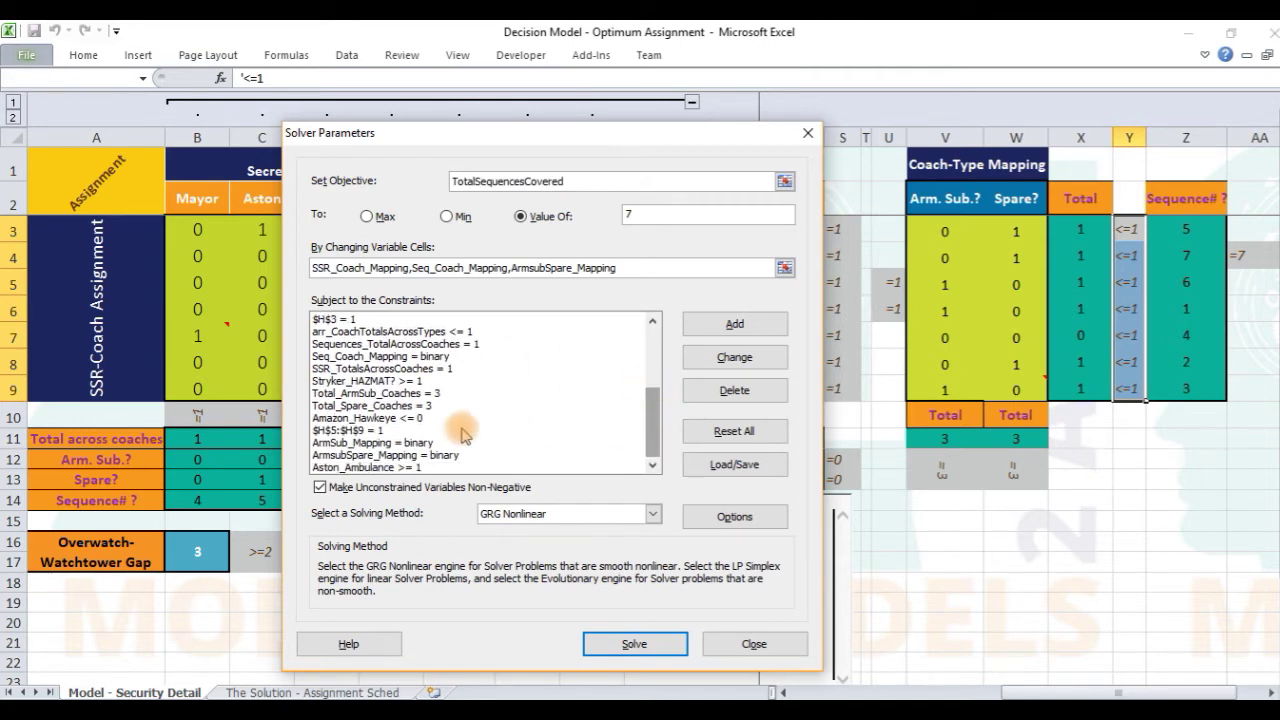
left_click(418, 455)
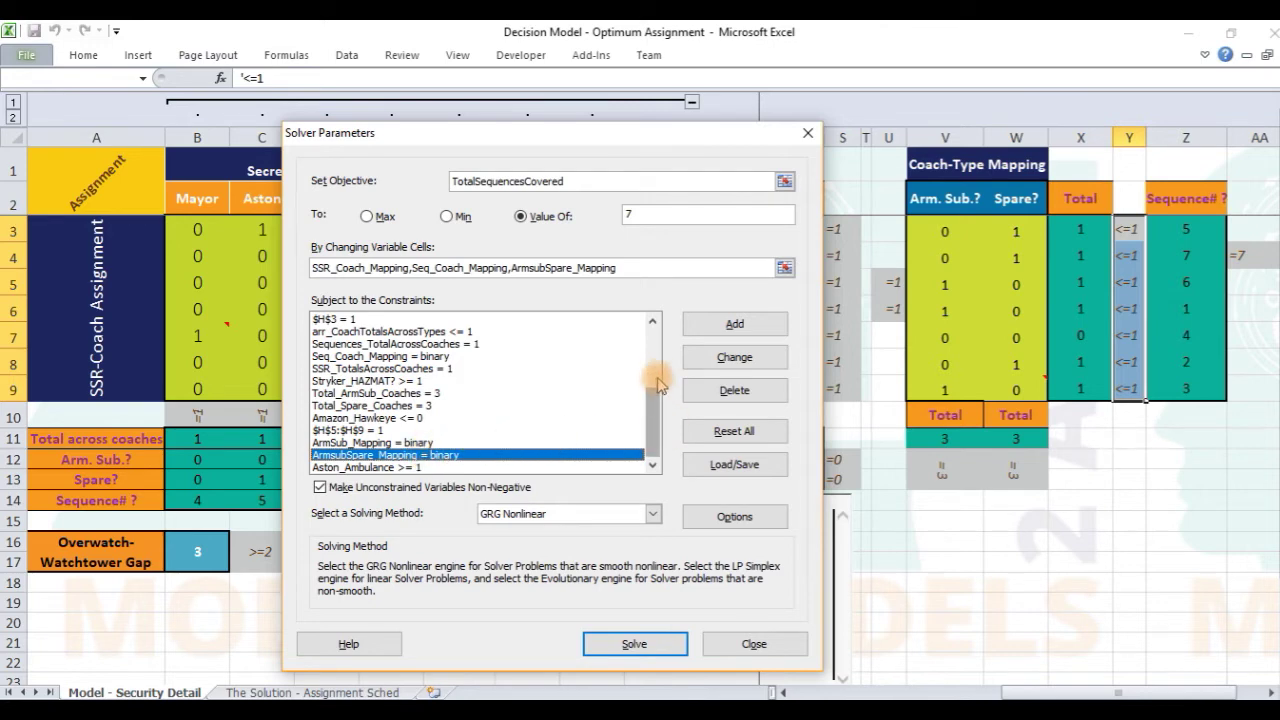
left_click(398, 443)
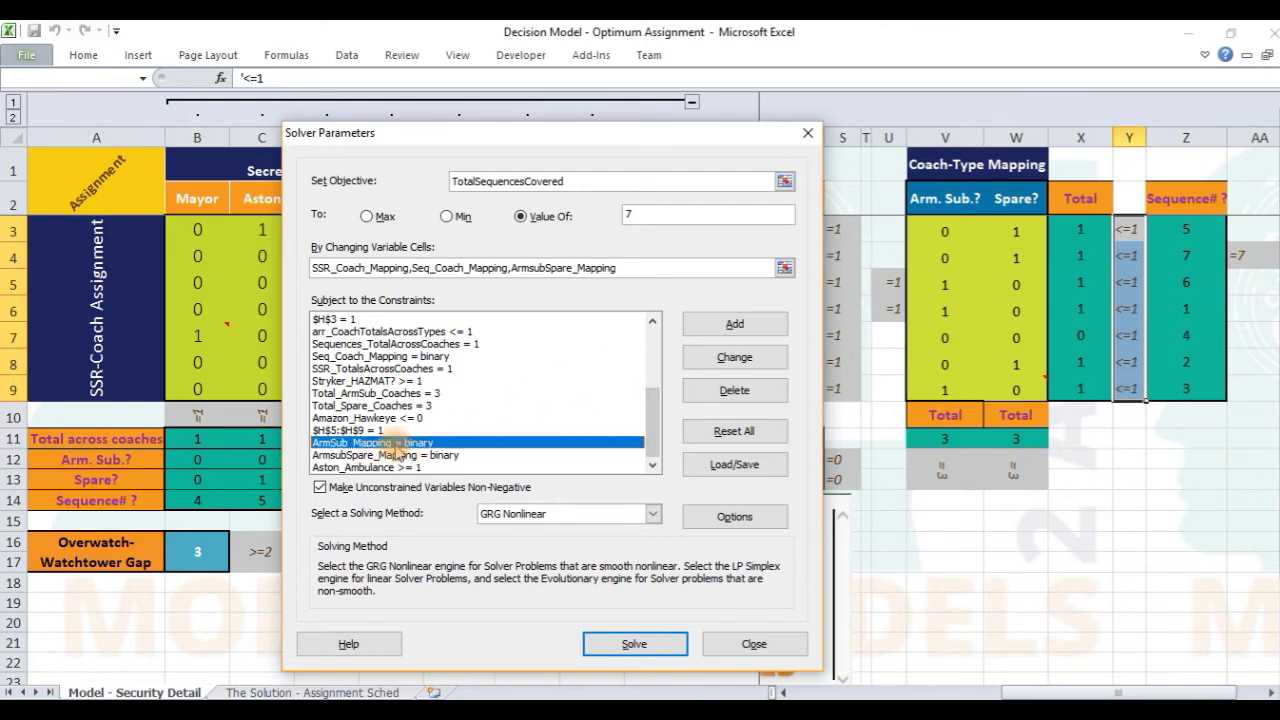
left_click(657, 340)
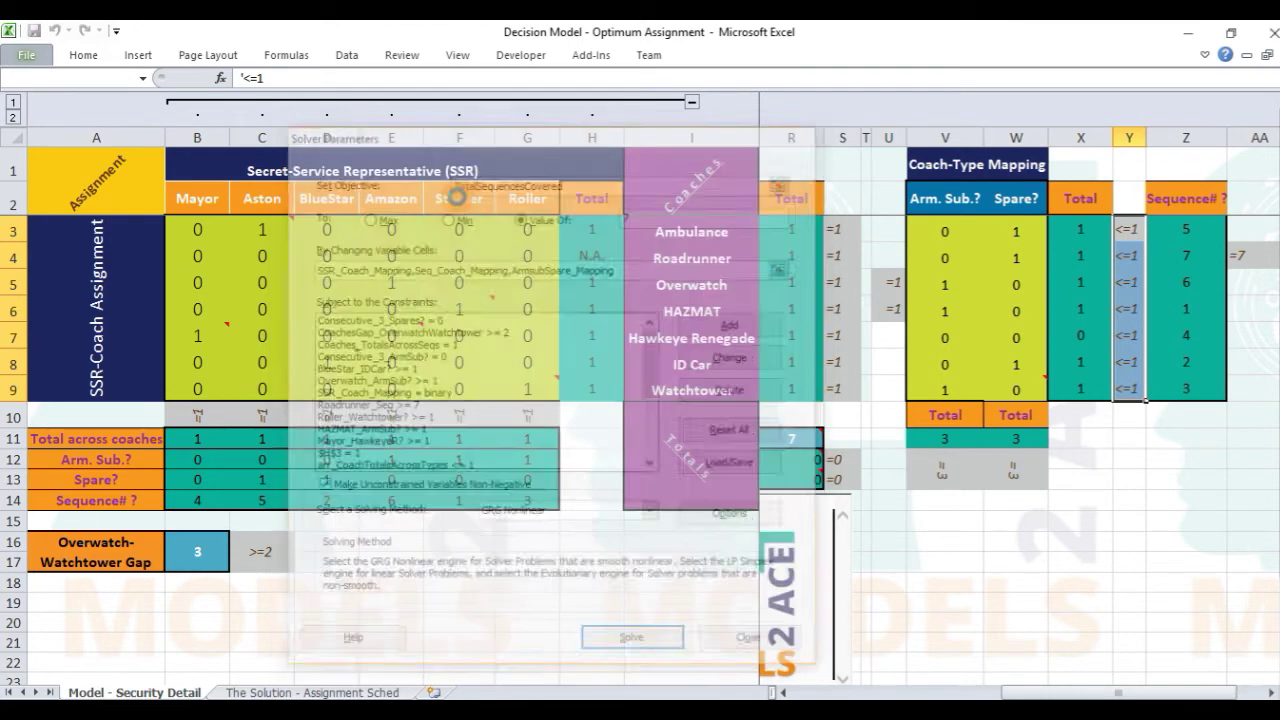
Leave Solver and look over the workbook's defined range names in the Name Manager
left_click(638, 643)
left_click(305, 55)
left_click(516, 98)
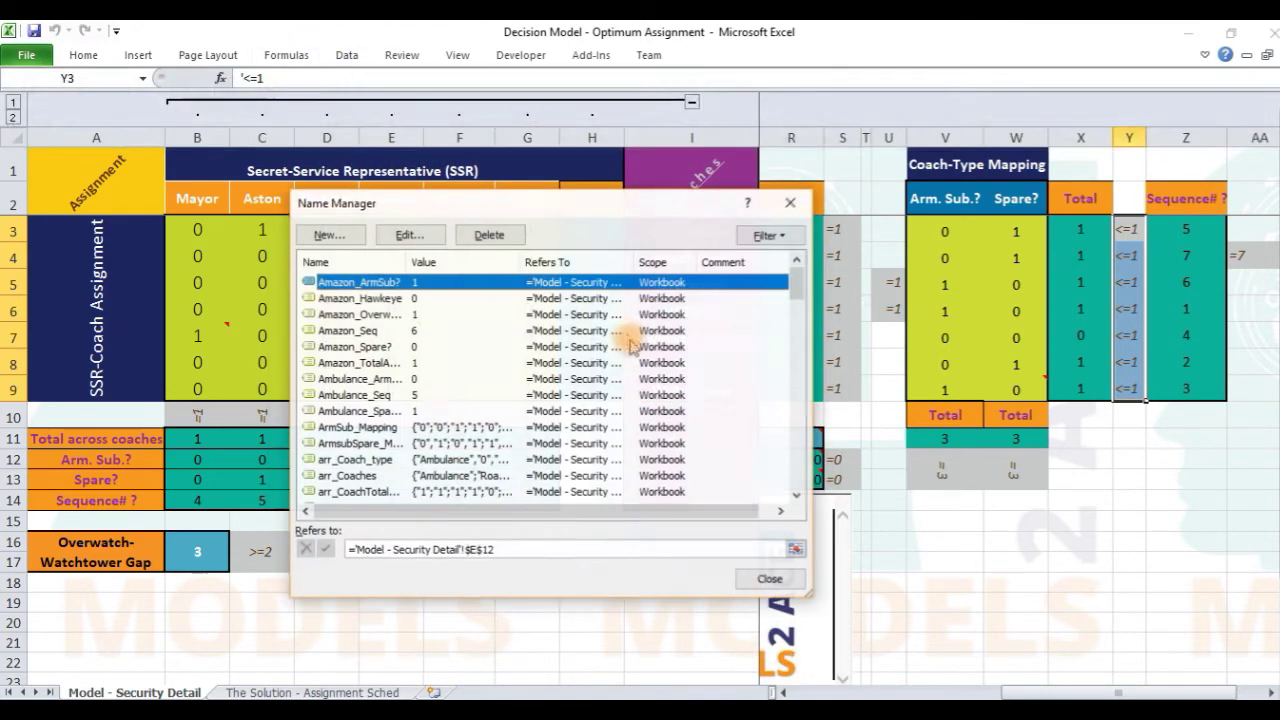
double_click(519, 261)
key("Escape")
Reopen Solver and review its constraint list, pointing out $H$5:$H$9 = 1 and $H$3 = 1
left_click(346, 55)
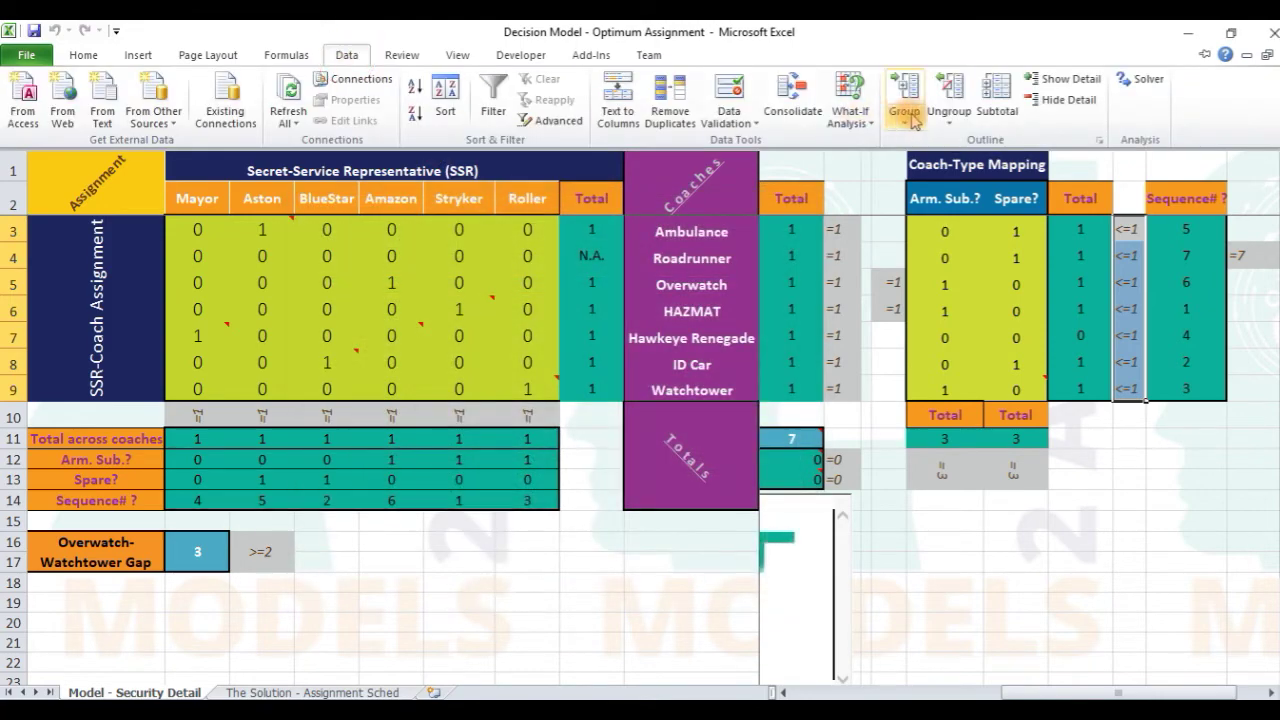
left_click(1145, 79)
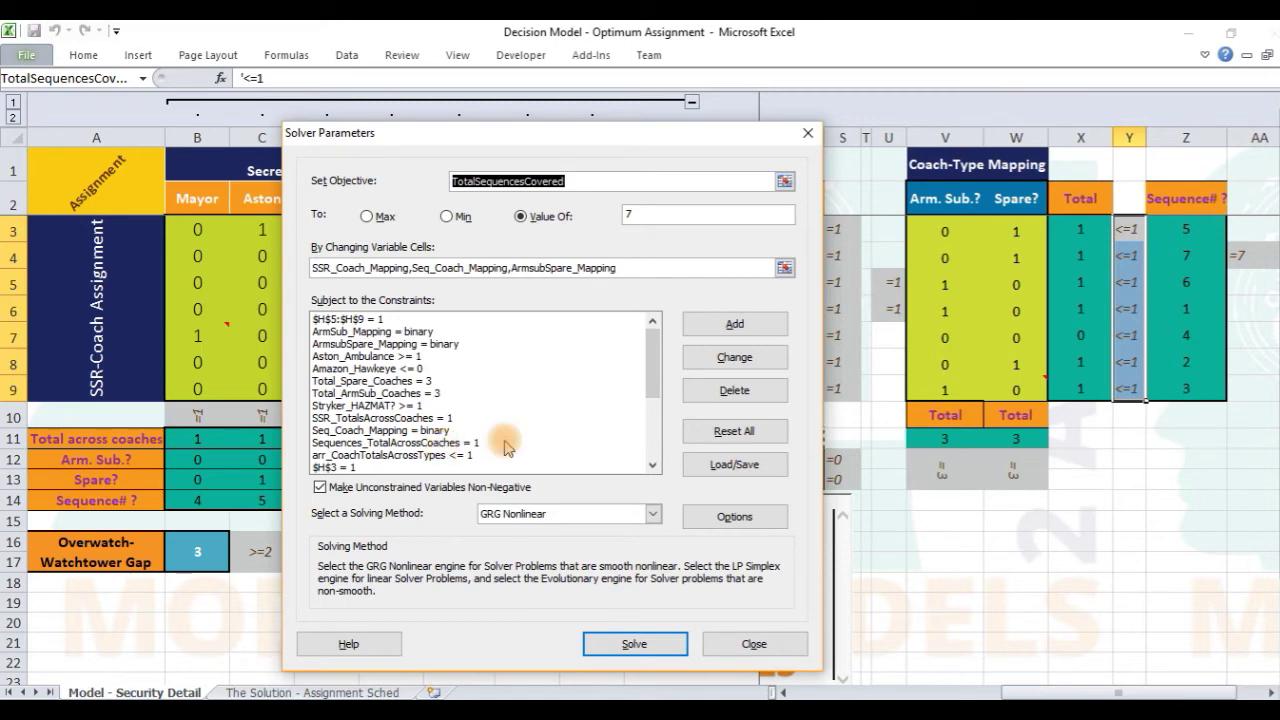
left_click_drag(648, 368, 662, 437)
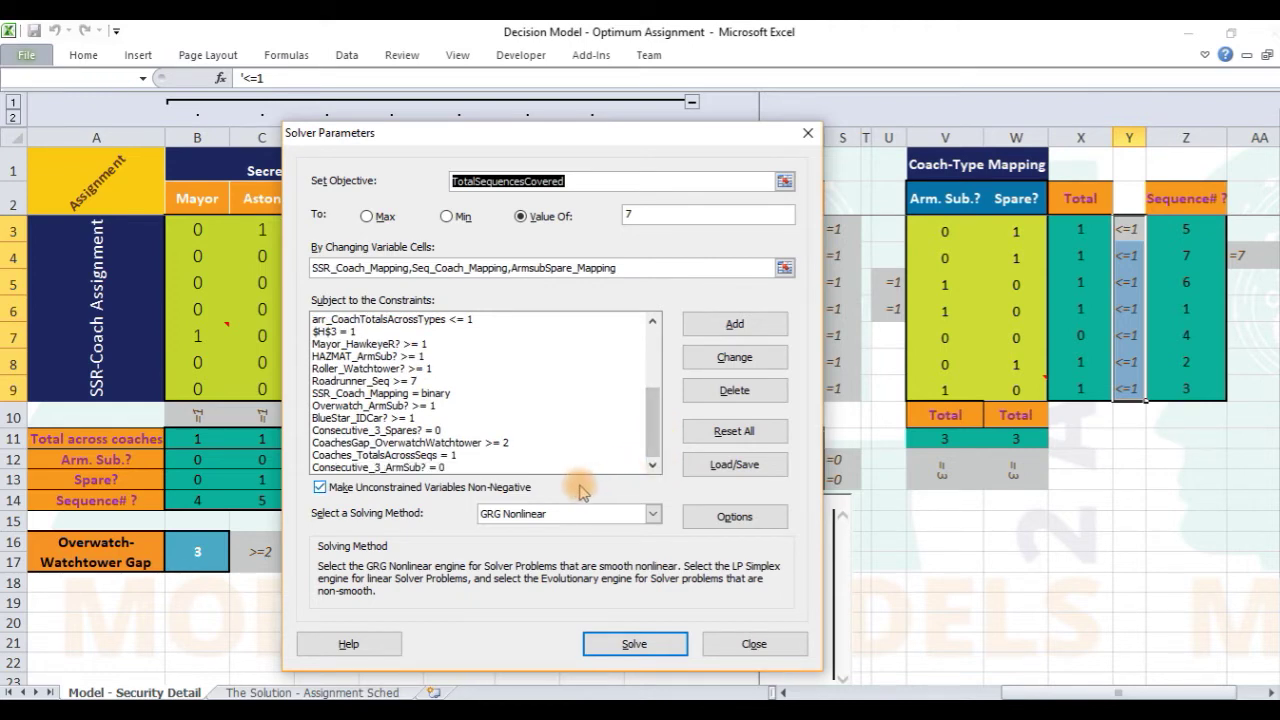
left_click(651, 354)
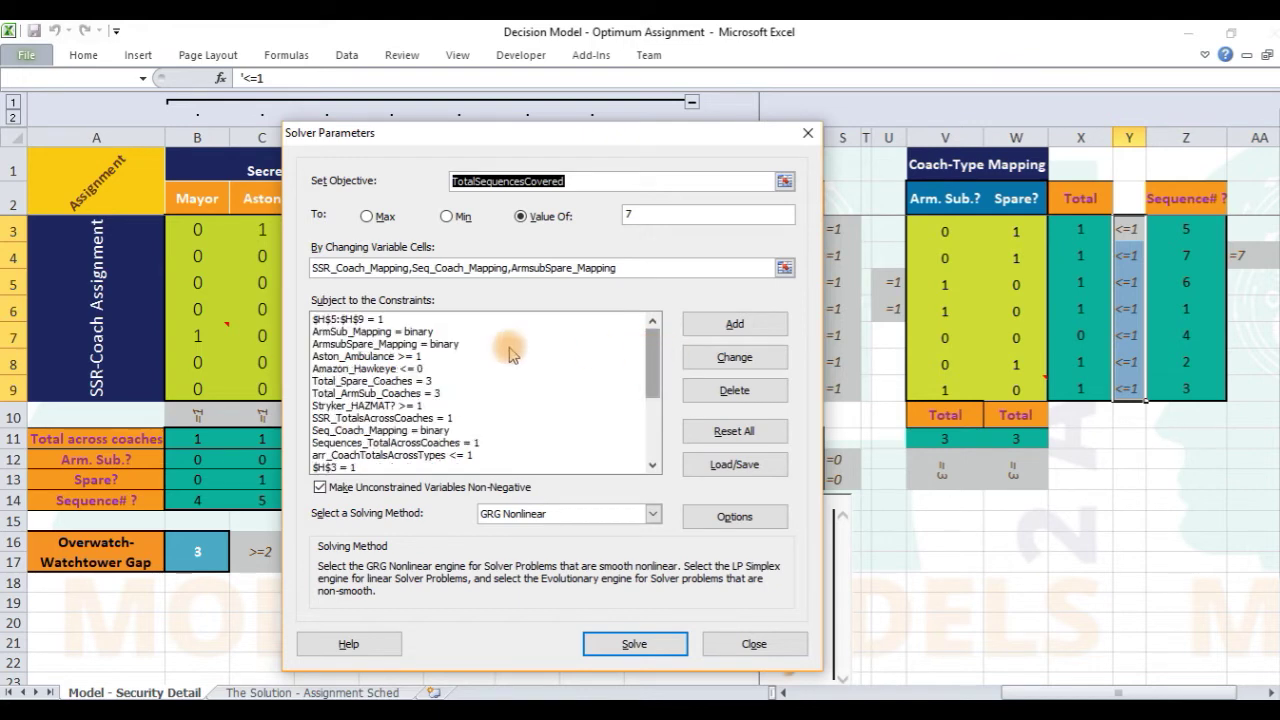
left_click(352, 320)
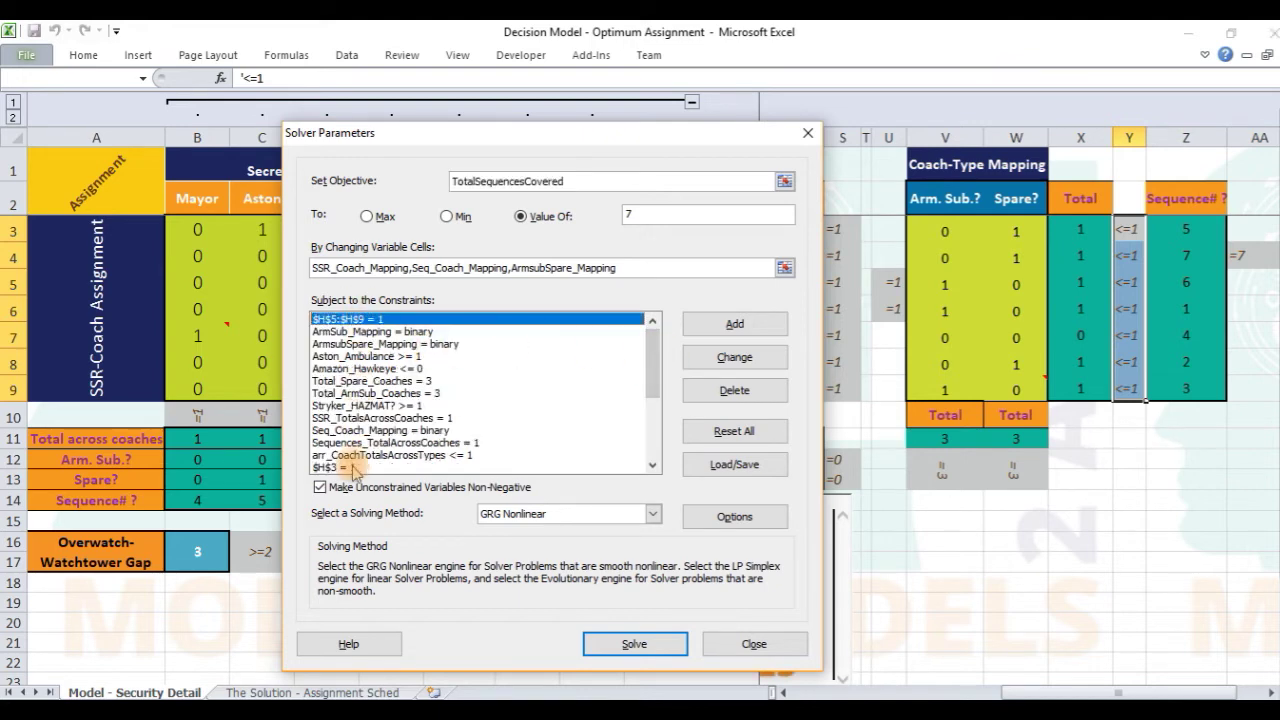
left_click(355, 468)
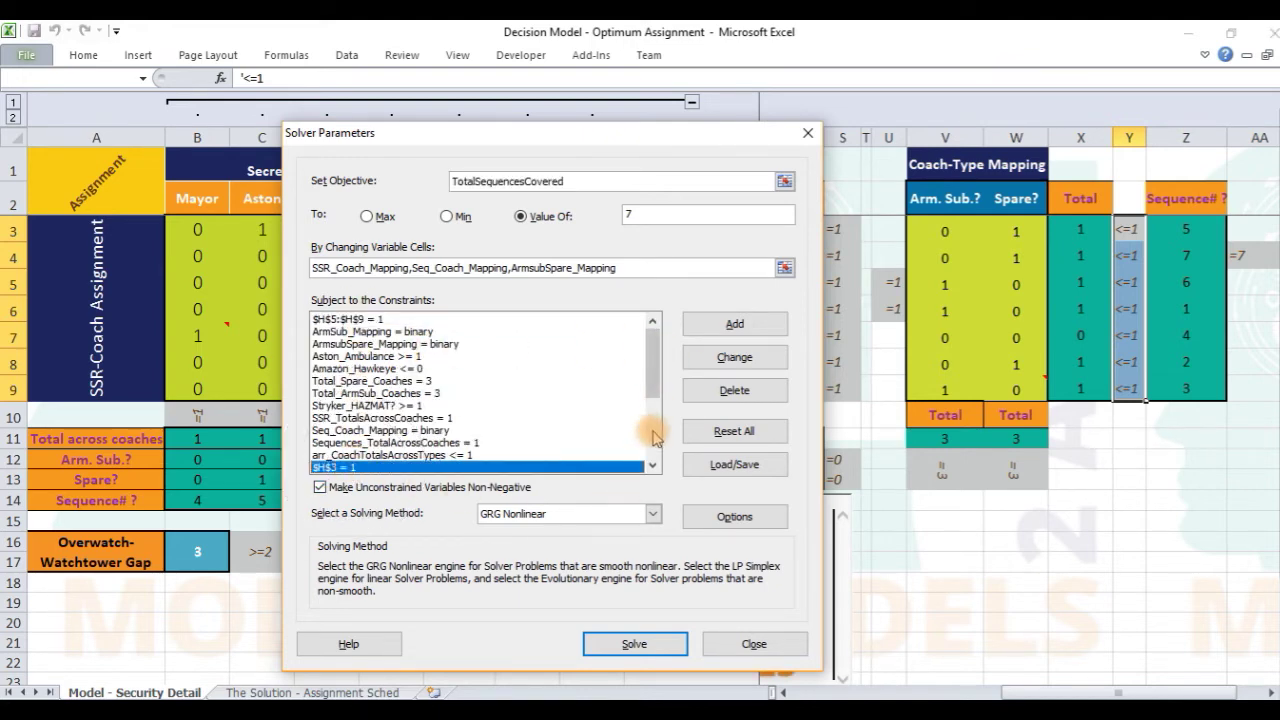
left_click_drag(655, 380, 390, 352)
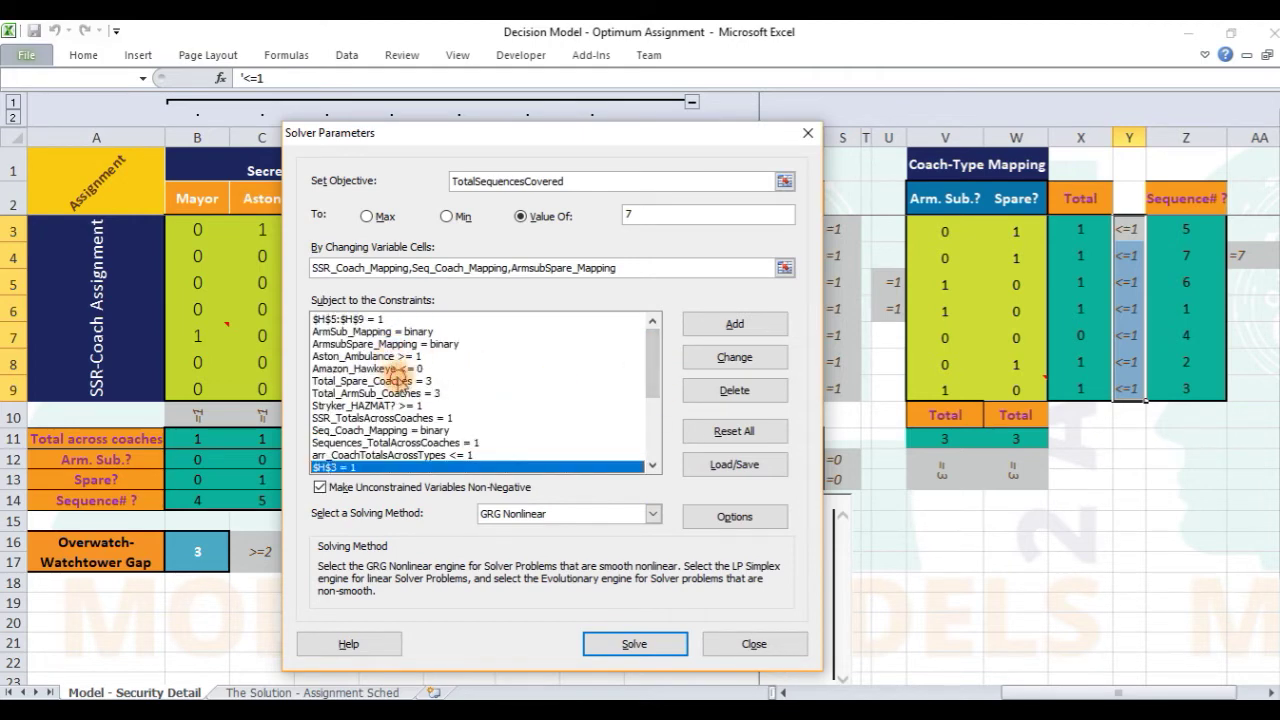
Point out the Solver constraints Total_Spare_Coaches = 3, Total_ArmSub_Coaches = 3 and arr_CoachTotalsAcrossTypes <= 1, and close Solver
left_click(398, 380)
left_click(402, 393)
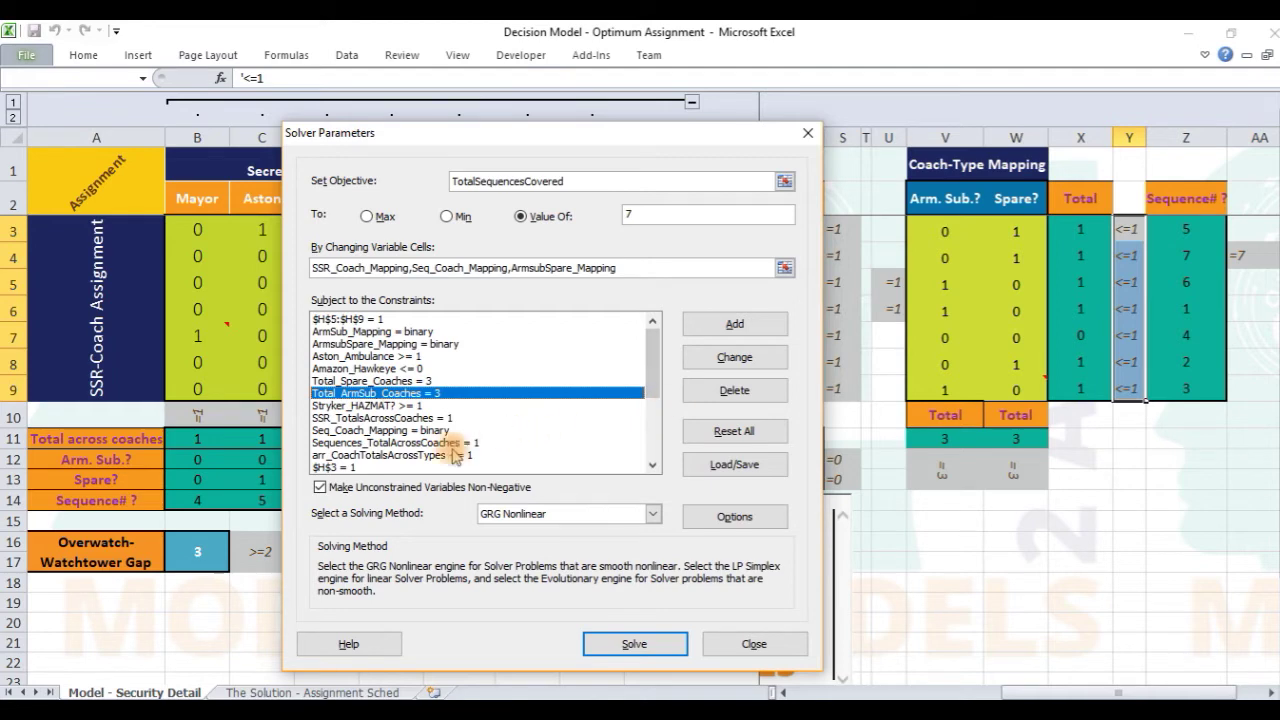
left_click(456, 455)
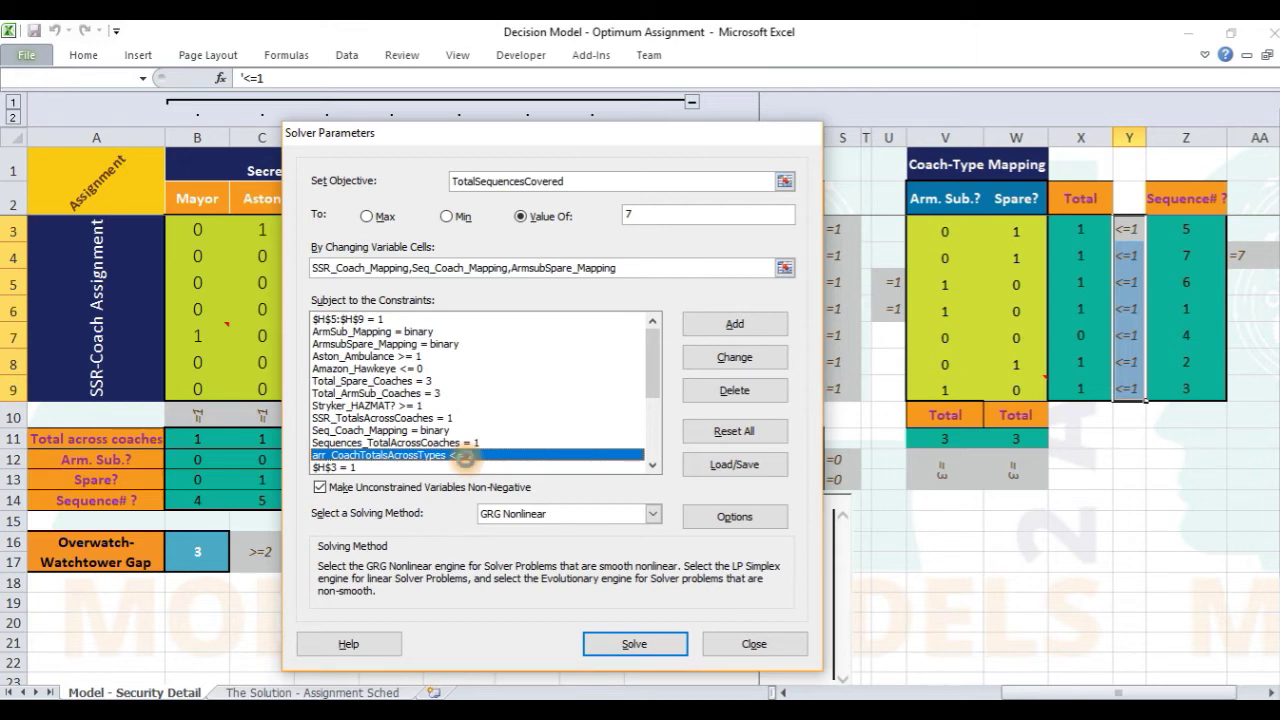
key("Escape")
Highlight the Coach-Type Mapping table V1:W9 and the convoy sequence headers 1 to 7
left_click(846, 692)
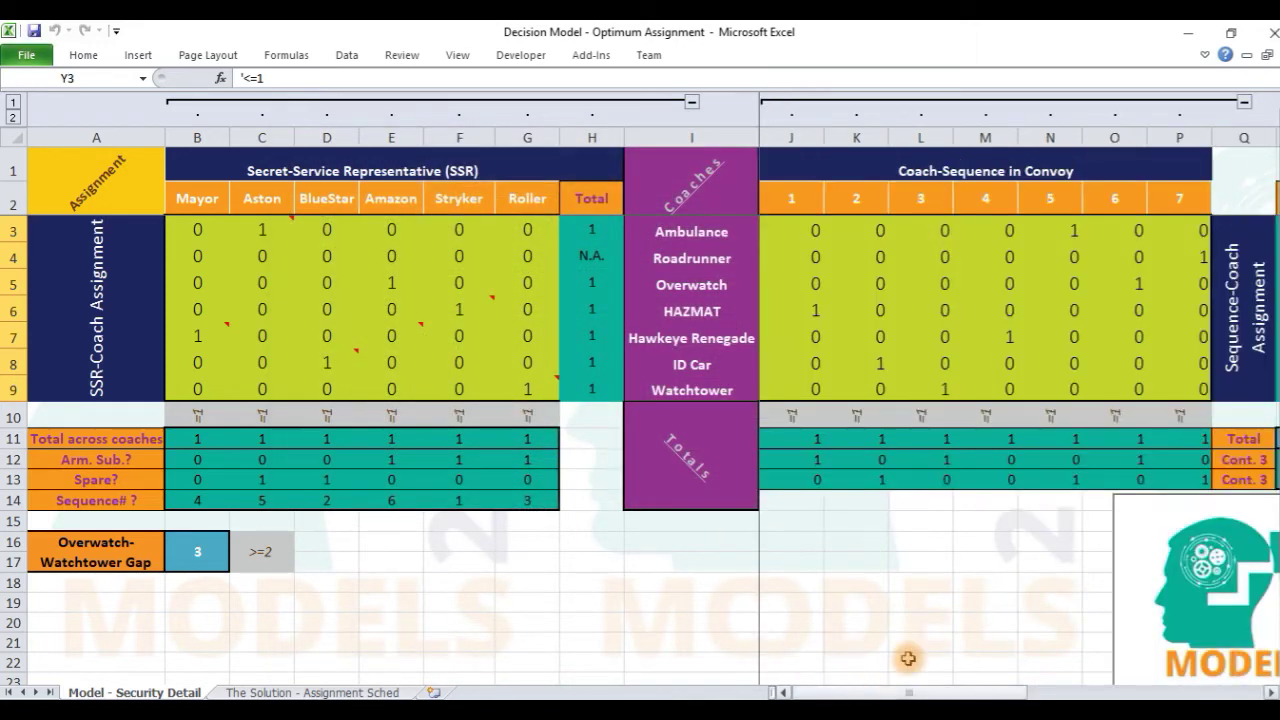
left_click(1140, 692)
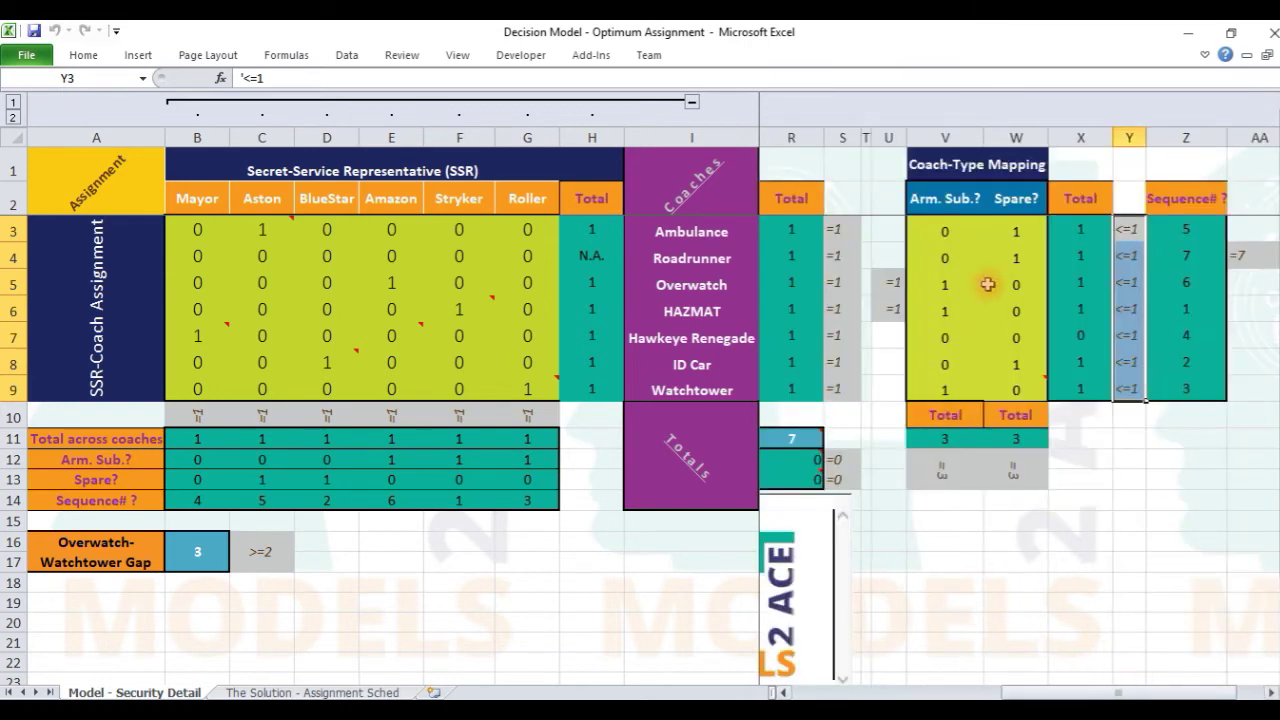
left_click_drag(938, 180, 960, 375)
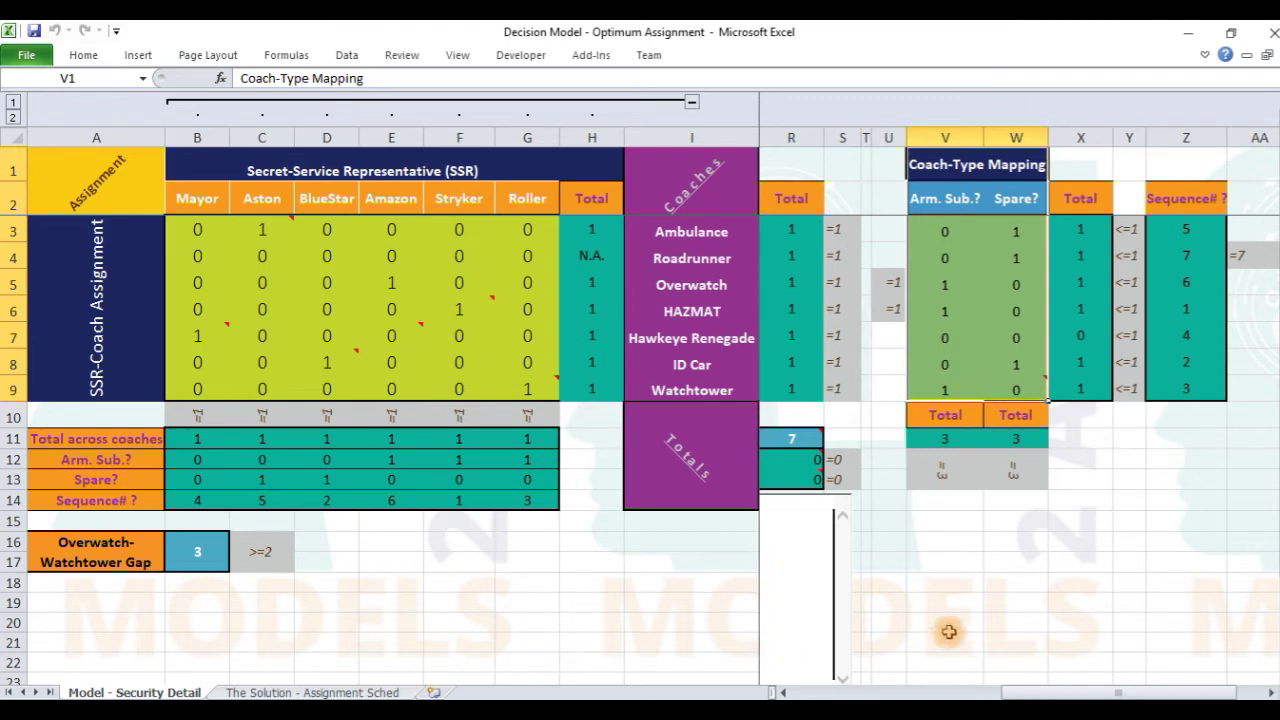
left_click(862, 692)
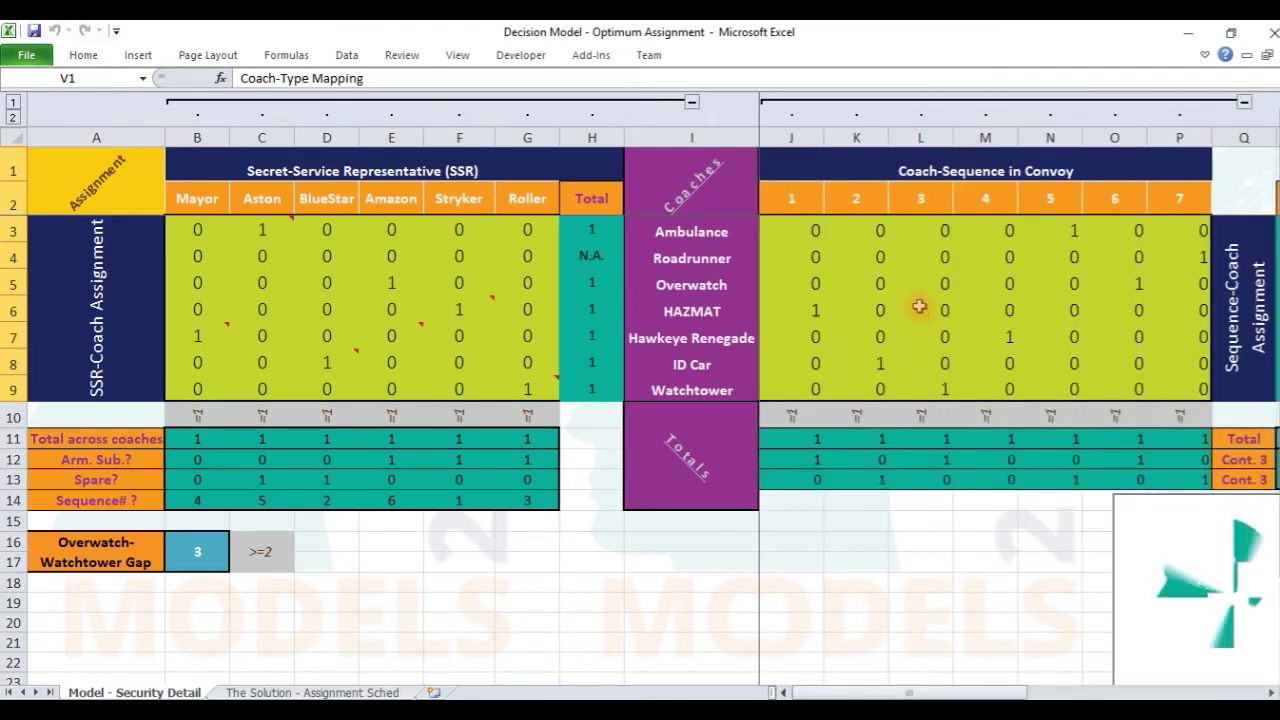
left_click_drag(800, 198, 1159, 206)
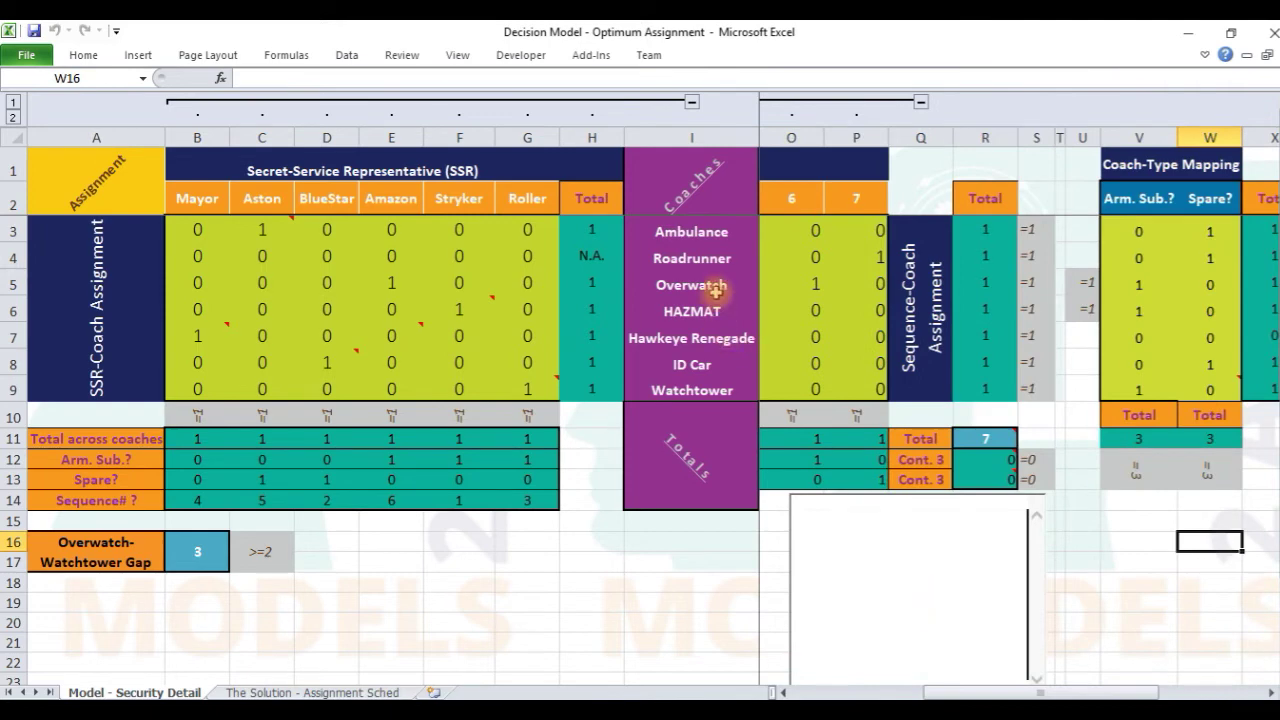
Point out the Overwatch coach, its Arm. Sub. flag in V5 and its convoy sequence 6 cell O5
left_click(717, 287)
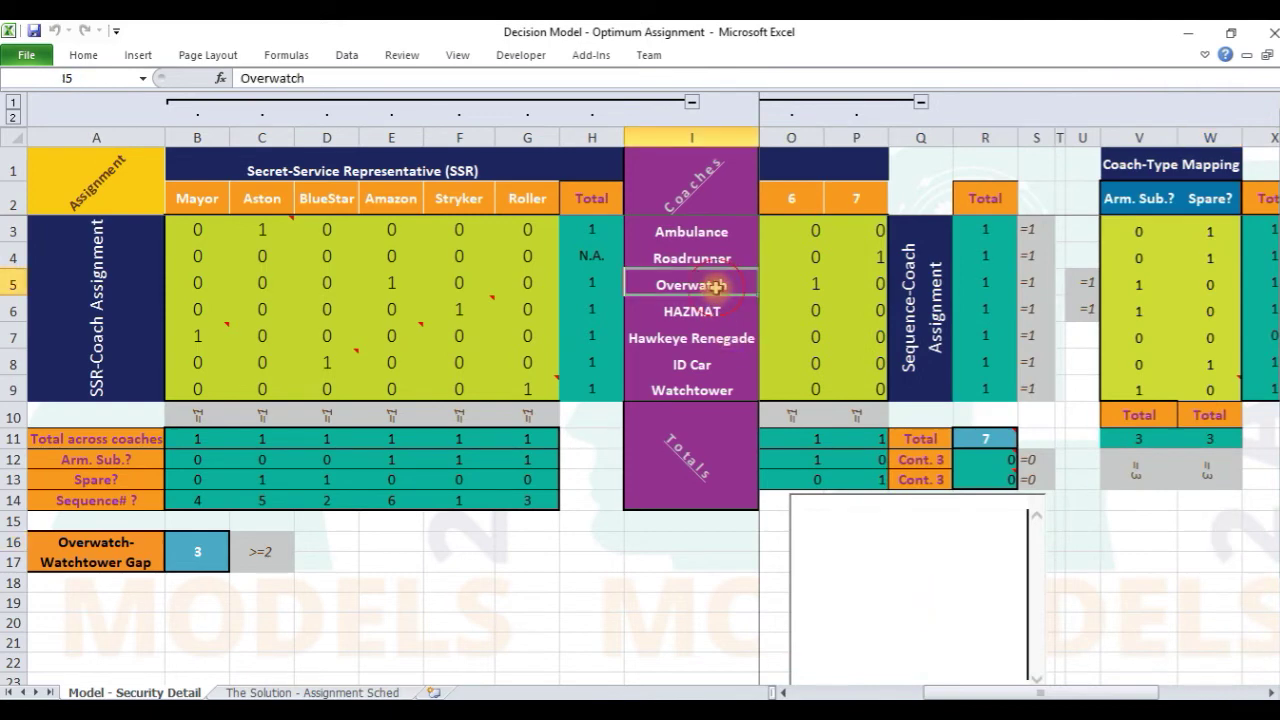
left_click(1144, 287)
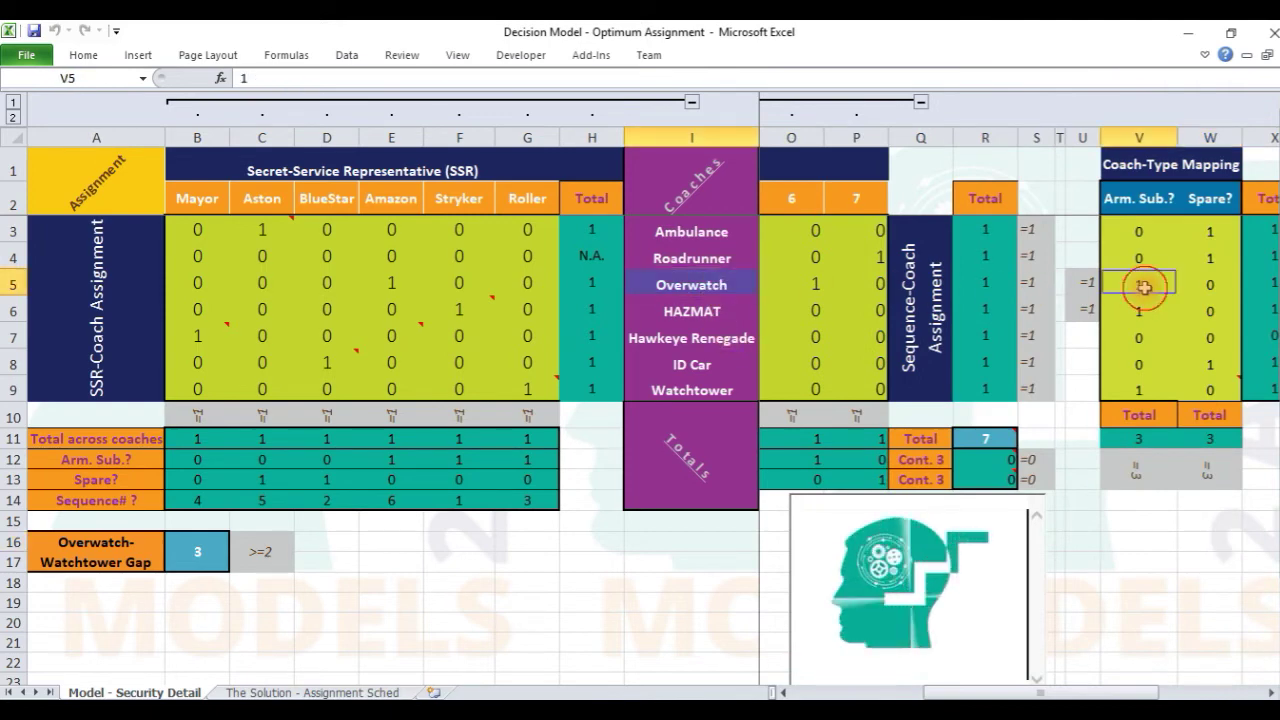
left_click(804, 292)
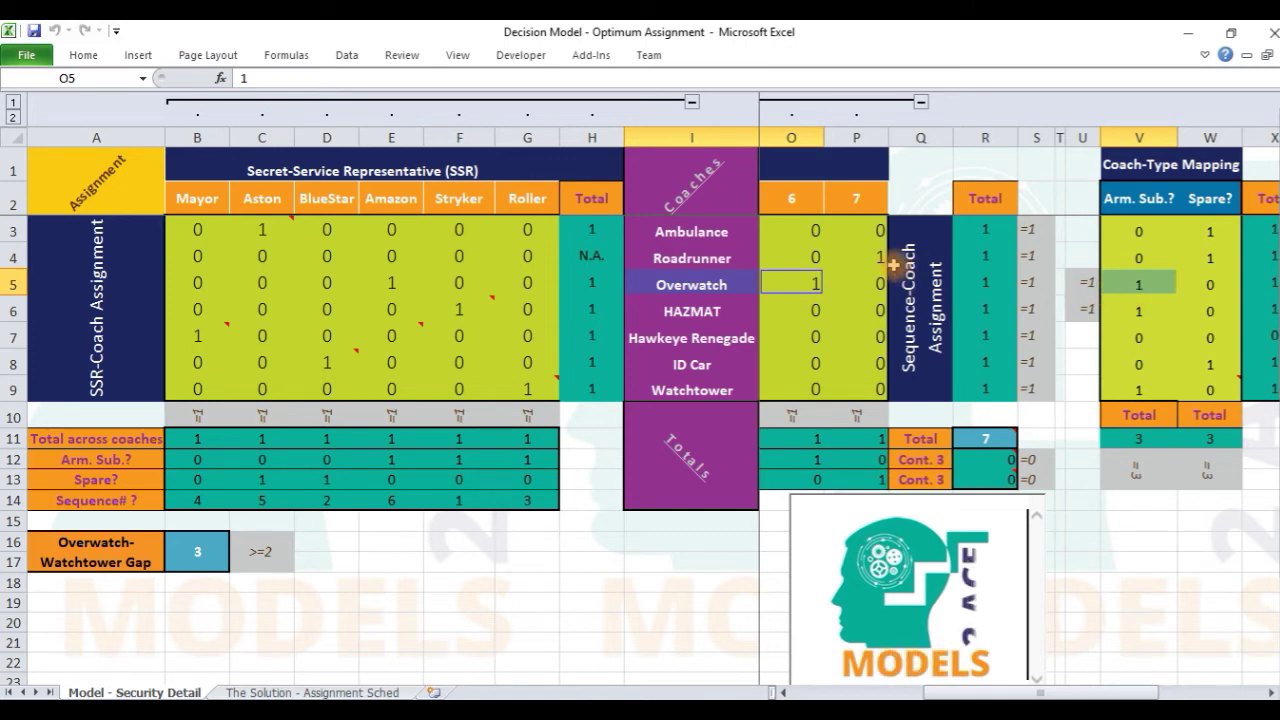
left_click(1128, 291)
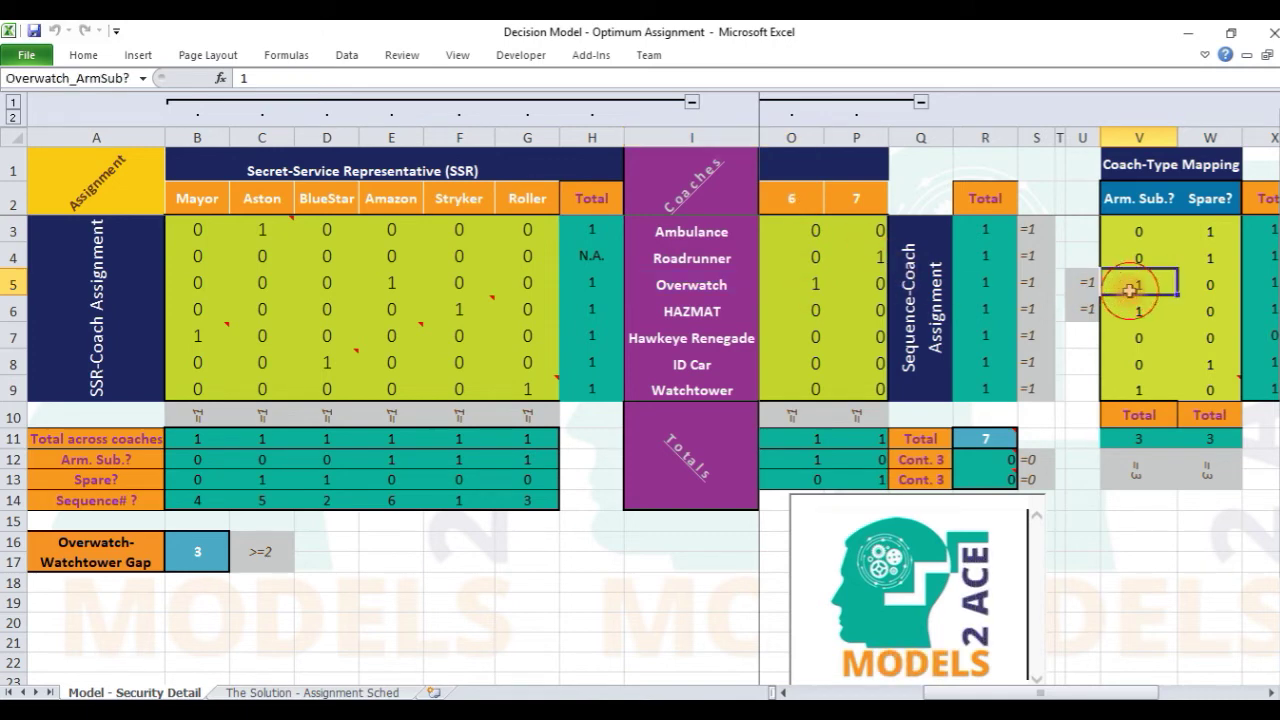
key("Left")
key("Left")
key("Left")
key("Left")
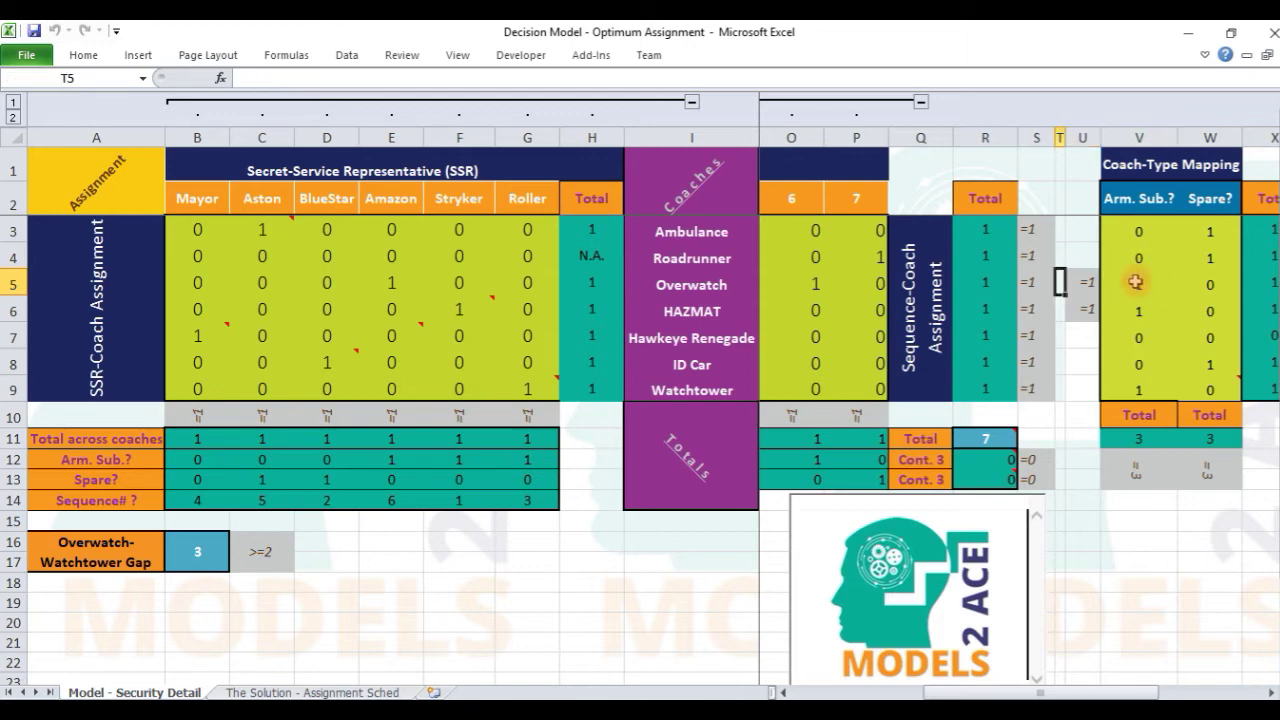
Highlight O3:O9 with the Arm. Sub. column V3:V9, and inspect the sequence 6 total in O11 and SUMPRODUCT formula in O12
left_click_drag(791, 229, 805, 390)
left_click_drag(1167, 230, 1139, 384)
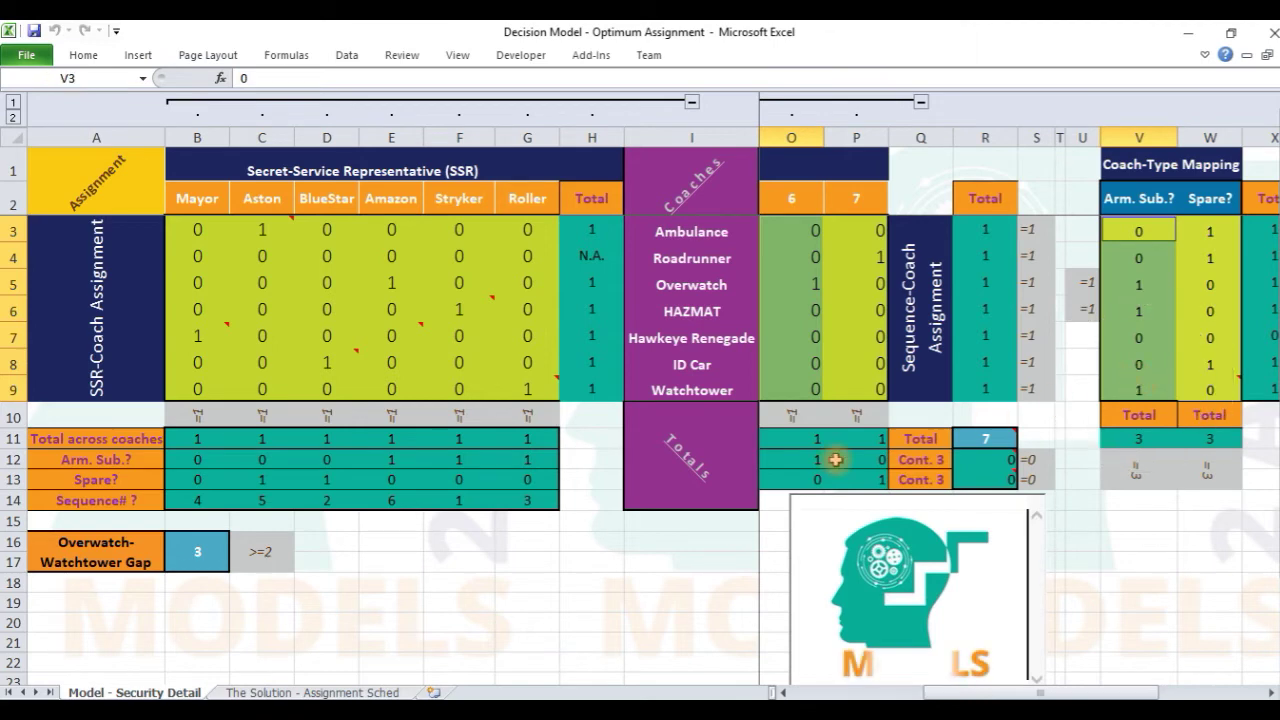
left_click(800, 440)
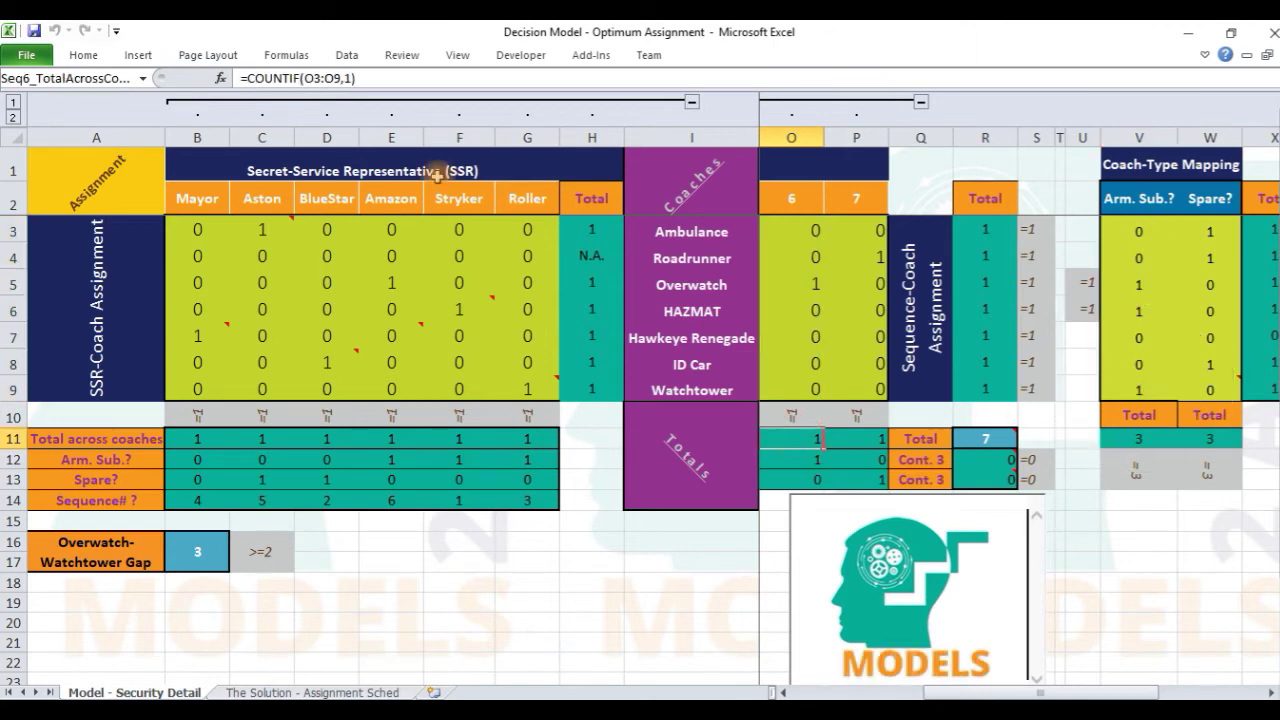
left_click(776, 458)
double_click(285, 78)
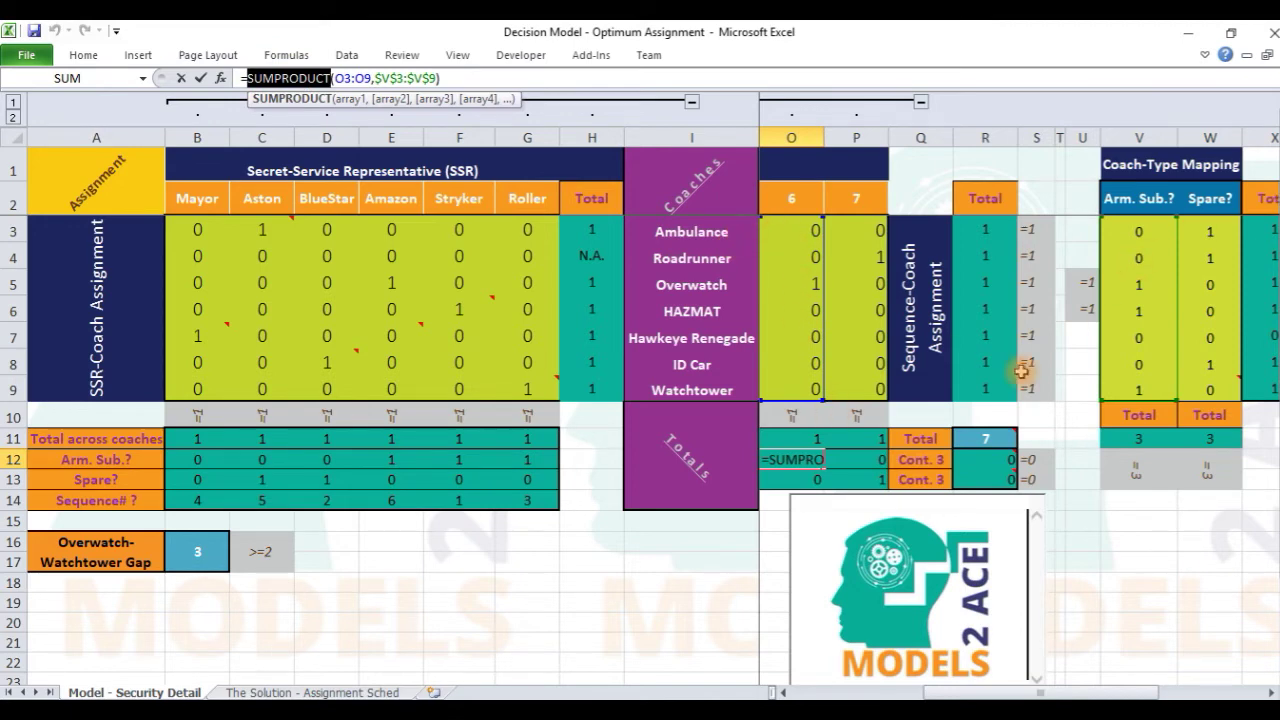
key("Escape")
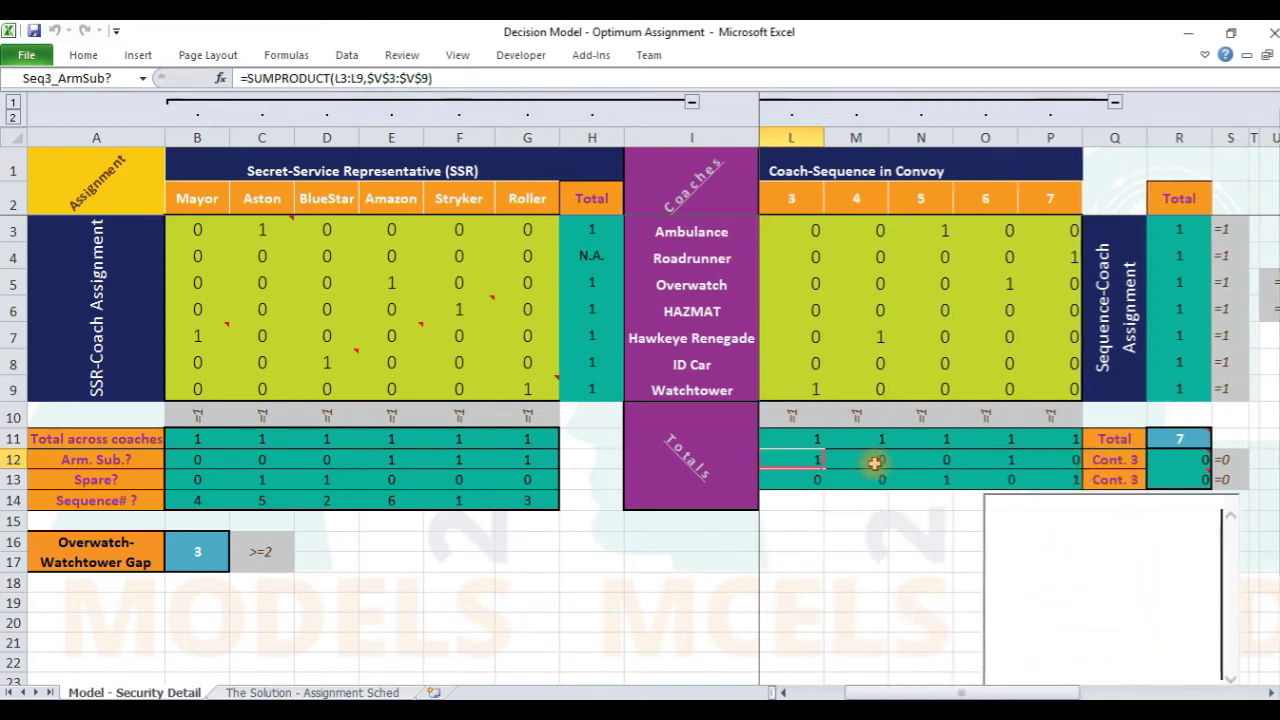
Inspect the Arm. Sub. SUMPRODUCT formula for convoy sequence 1 and highlight the whole row J12:P12
key("Left")
key("Left")
key("Left")
left_click(822, 460)
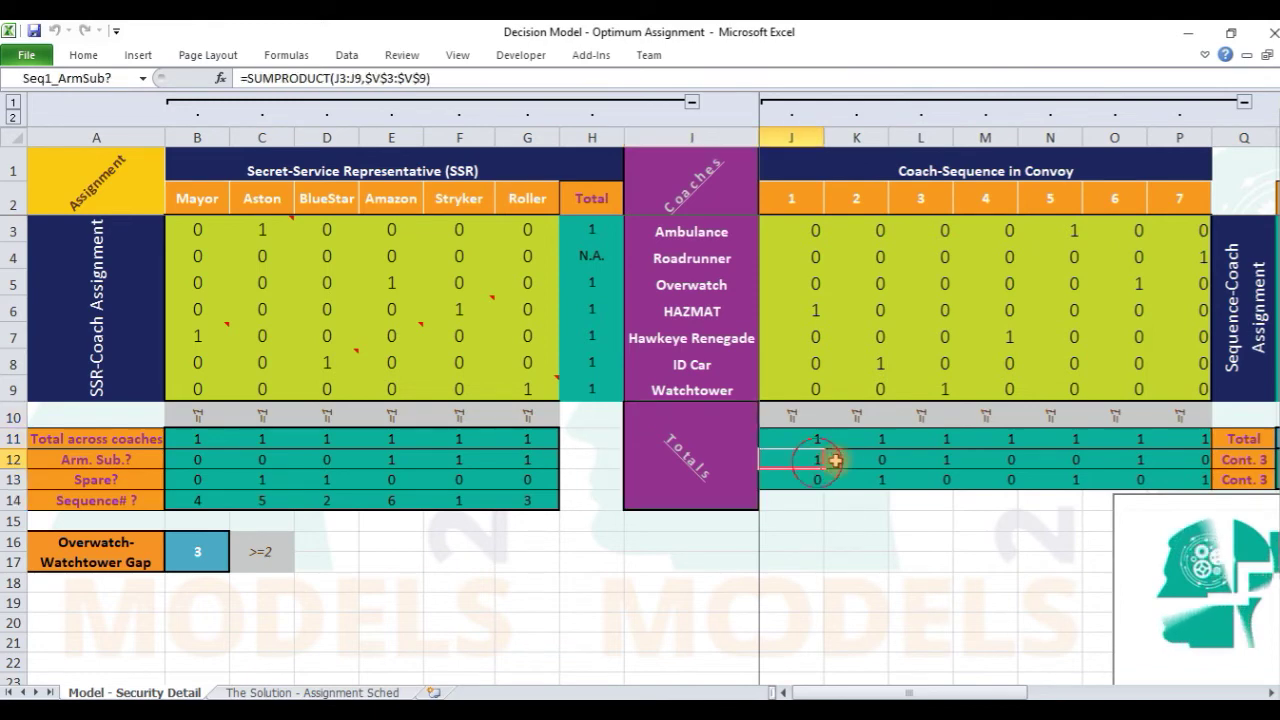
left_click_drag(835, 460, 1168, 460)
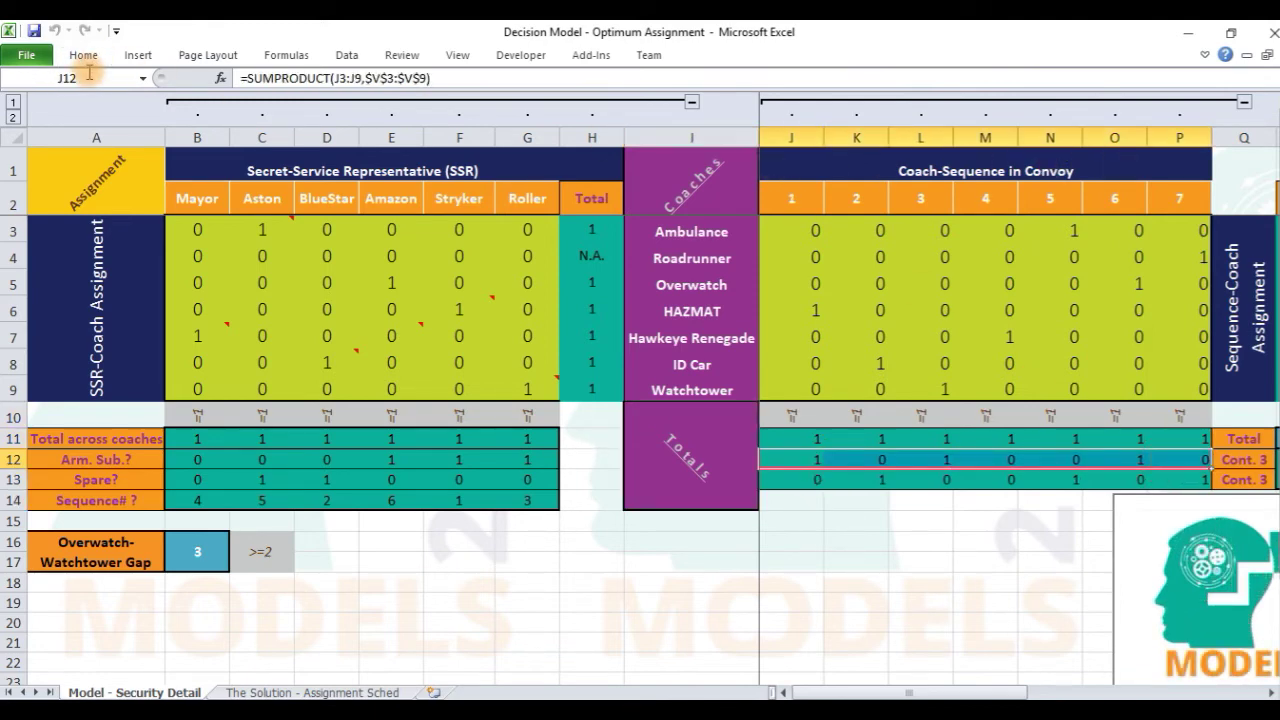
Highlight the Spare row J13:P13 and examine its SUMPRODUCT formula, leaving it unedited
left_click(806, 479)
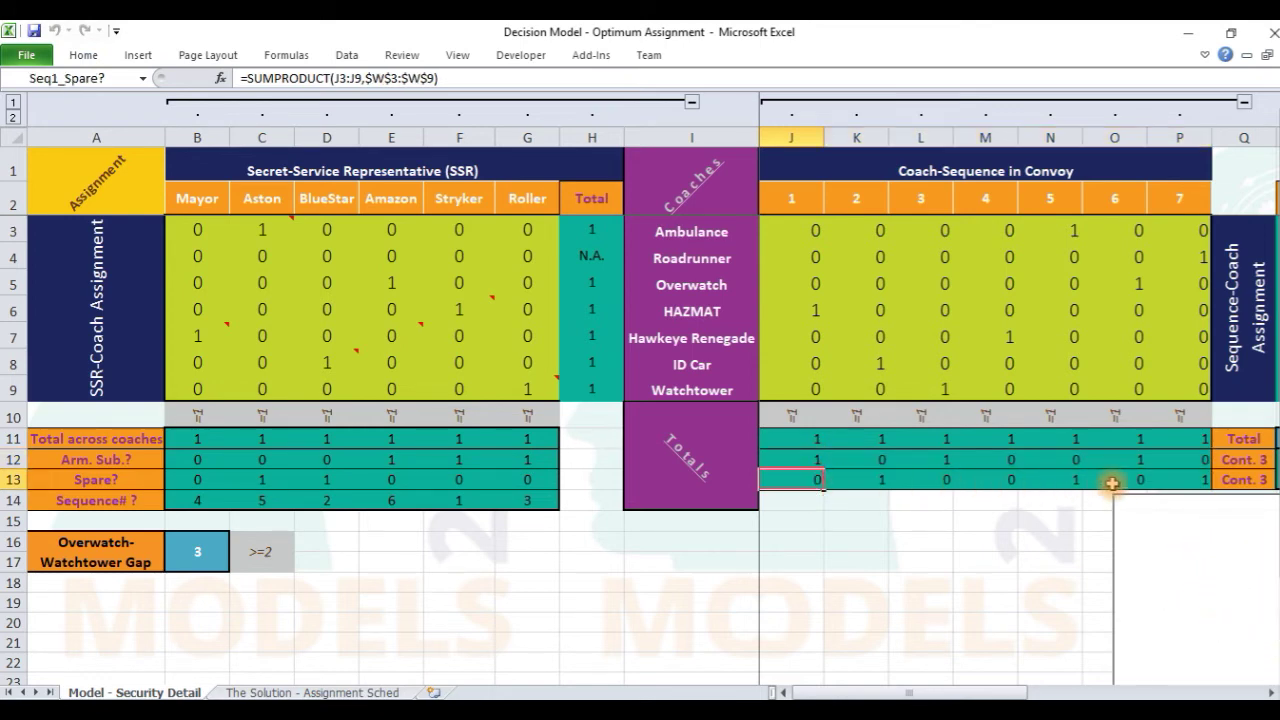
left_click(1150, 479, "shift")
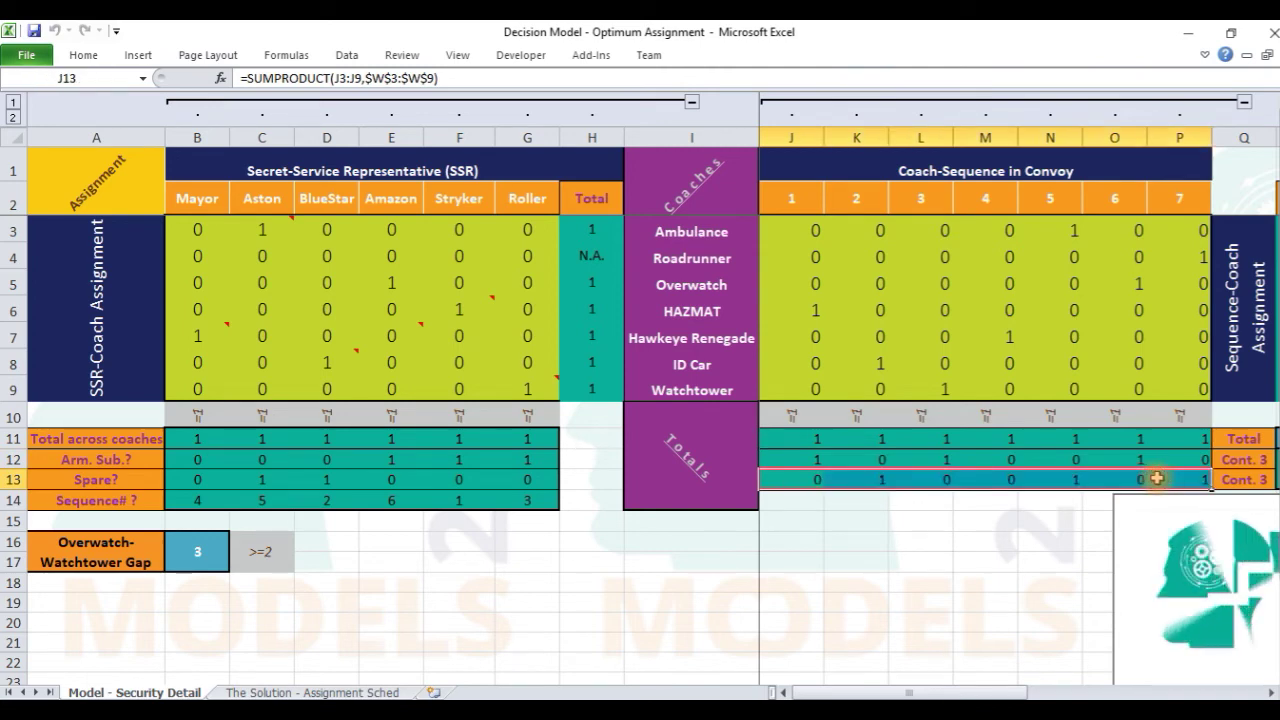
double_click(299, 80)
key("Escape")
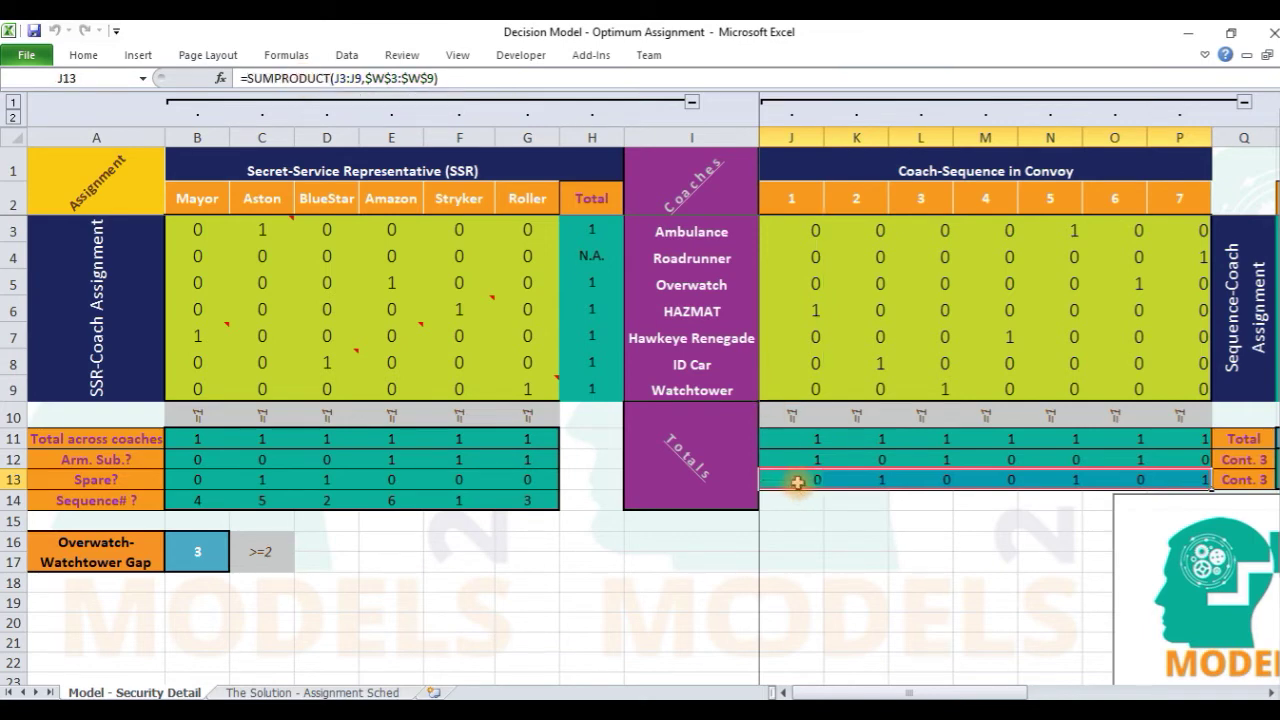
Inspect the consecutive-three Arm. Sub. check in R12, highlighting its first AND condition J12=1,K12=1,L12=1
left_click(1271, 692)
left_click(1271, 692)
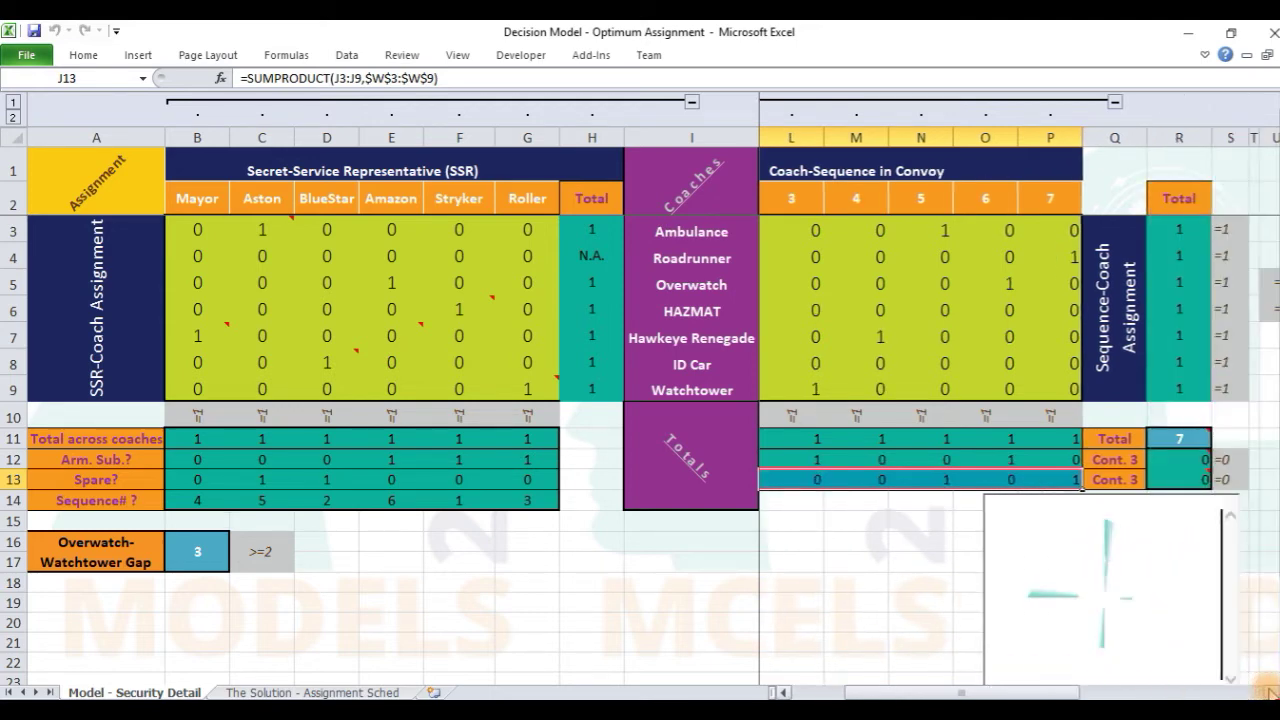
left_click(1160, 460)
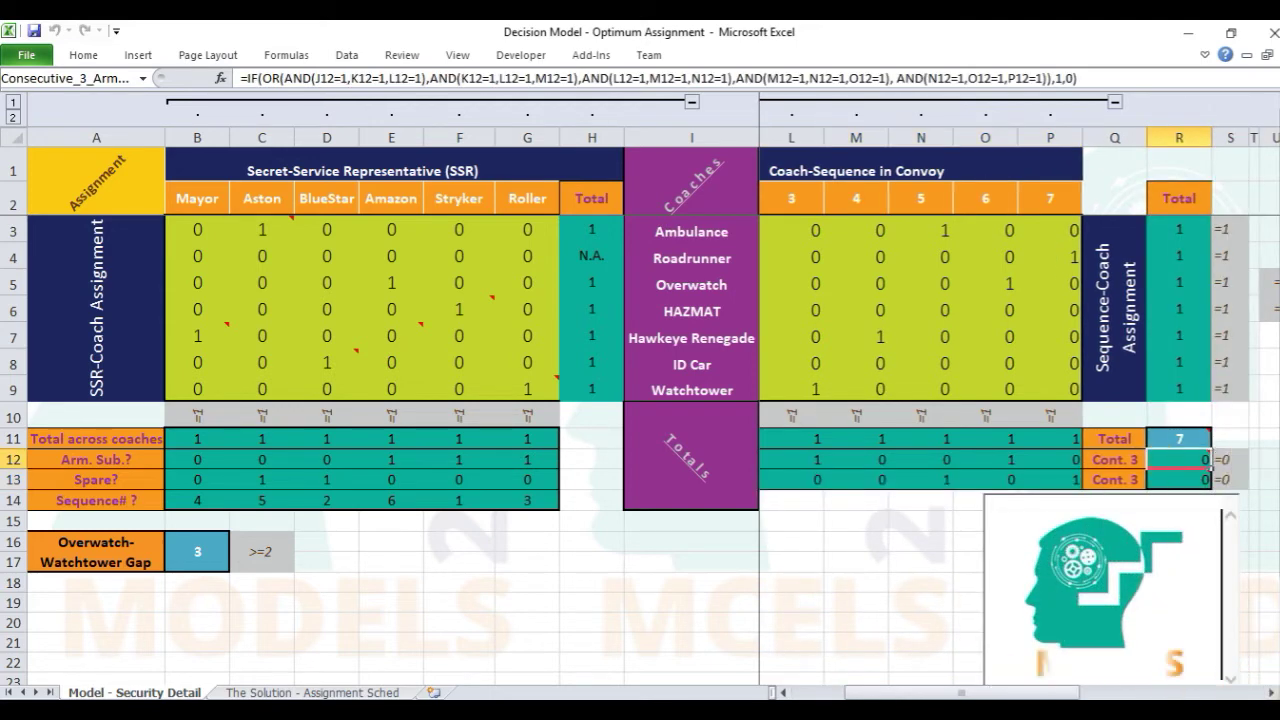
left_click(1271, 692)
left_click(1271, 692)
mouse_move(1052, 457)
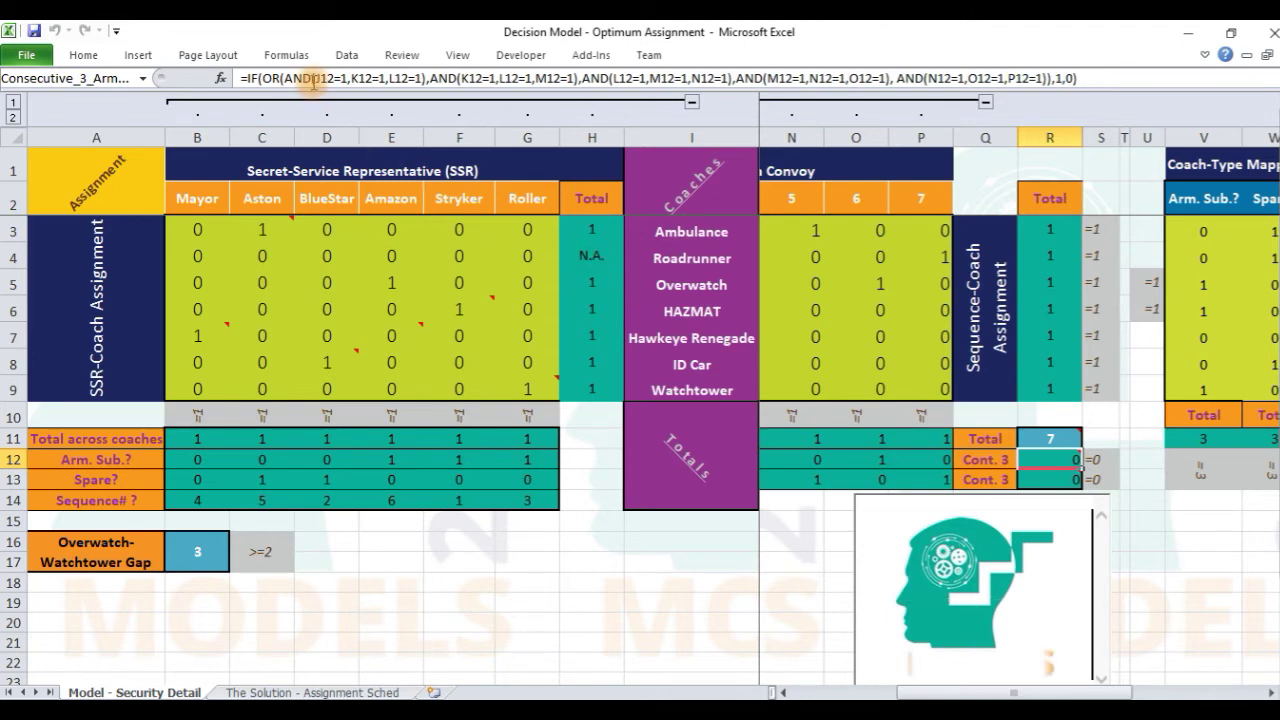
left_click_drag(316, 78, 396, 78)
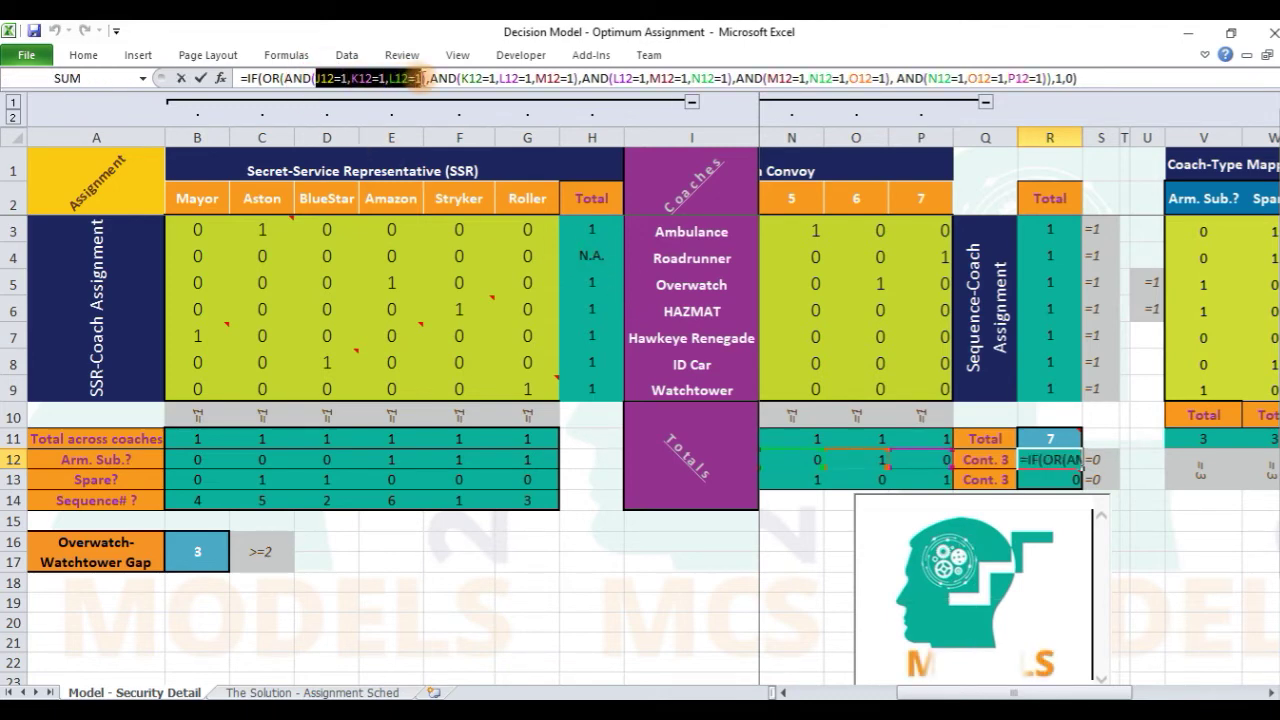
key("Escape")
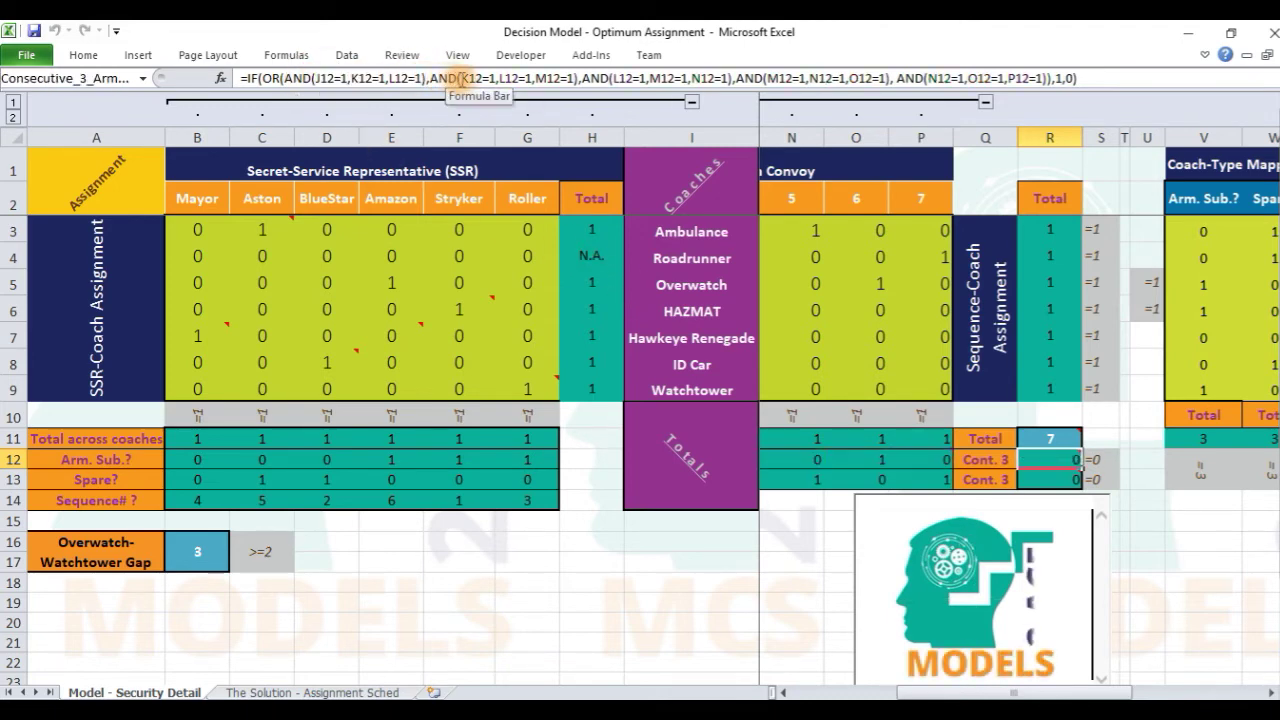
Trace the remaining AND conditions in R12's formula, from K12, L12, M12 through N12, O12, P12
left_click_drag(461, 78, 548, 80)
key("Escape")
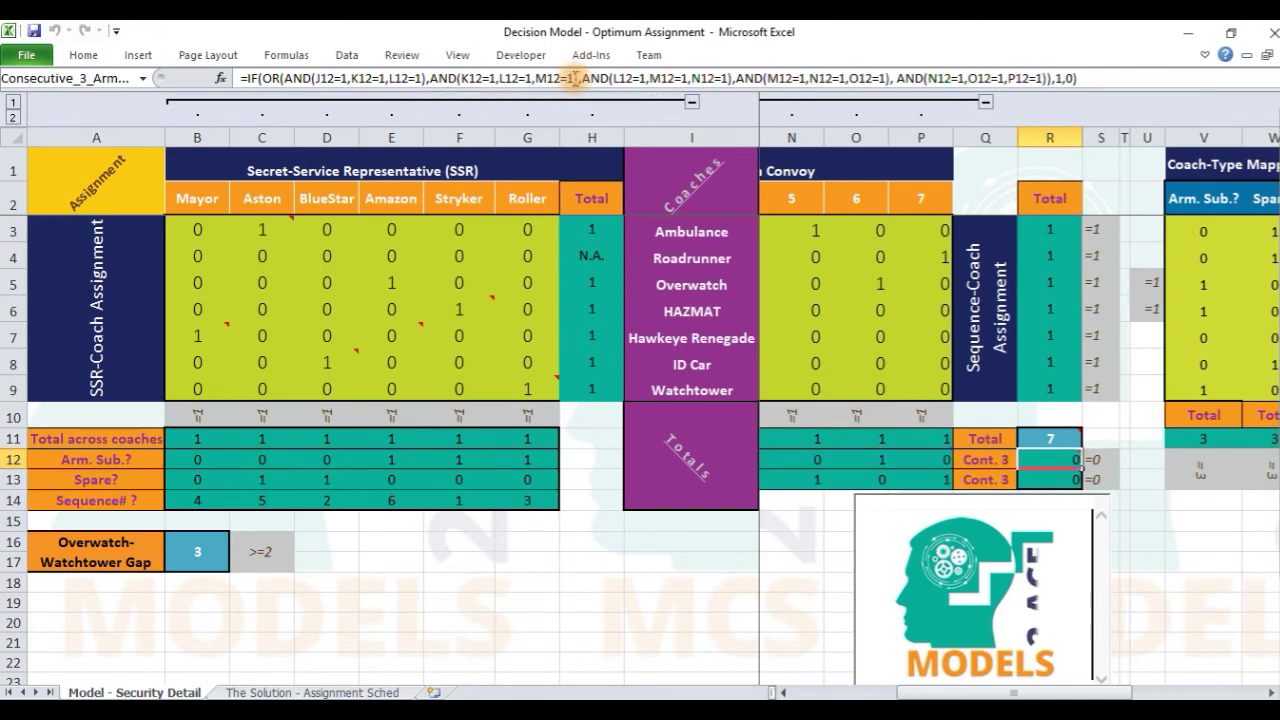
left_click_drag(610, 78, 716, 80)
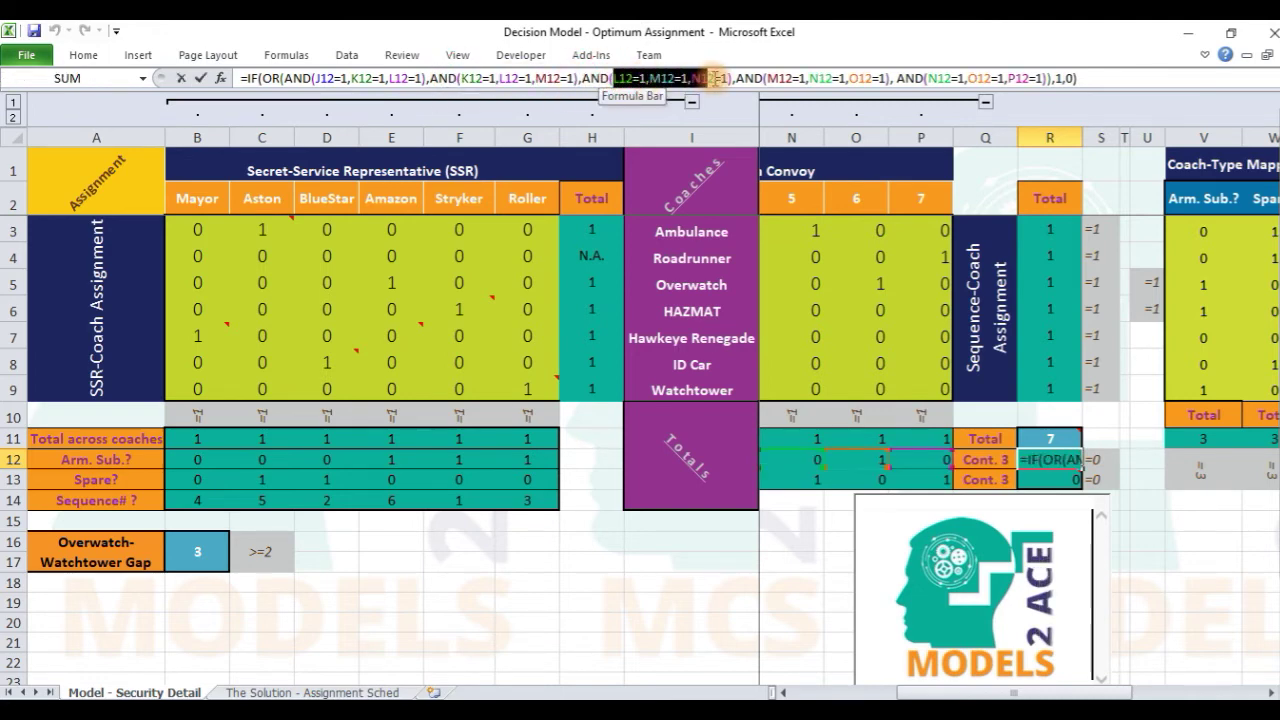
key("Escape")
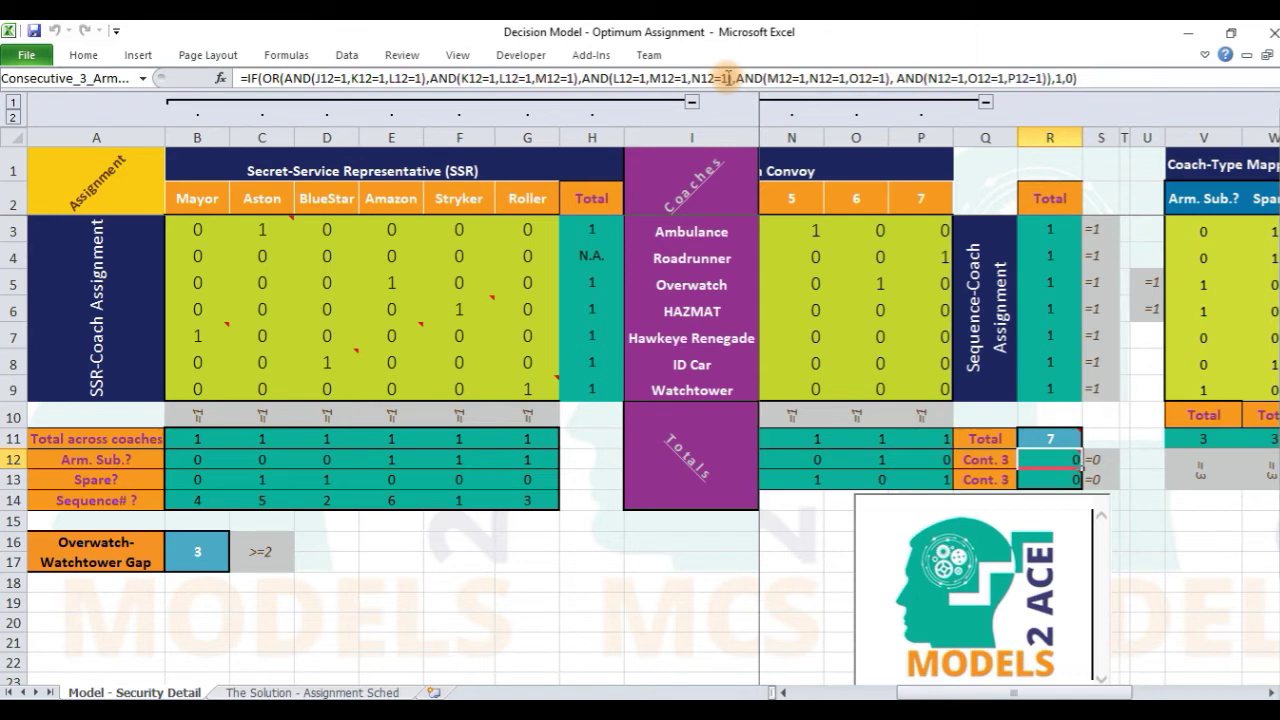
left_click(792, 78)
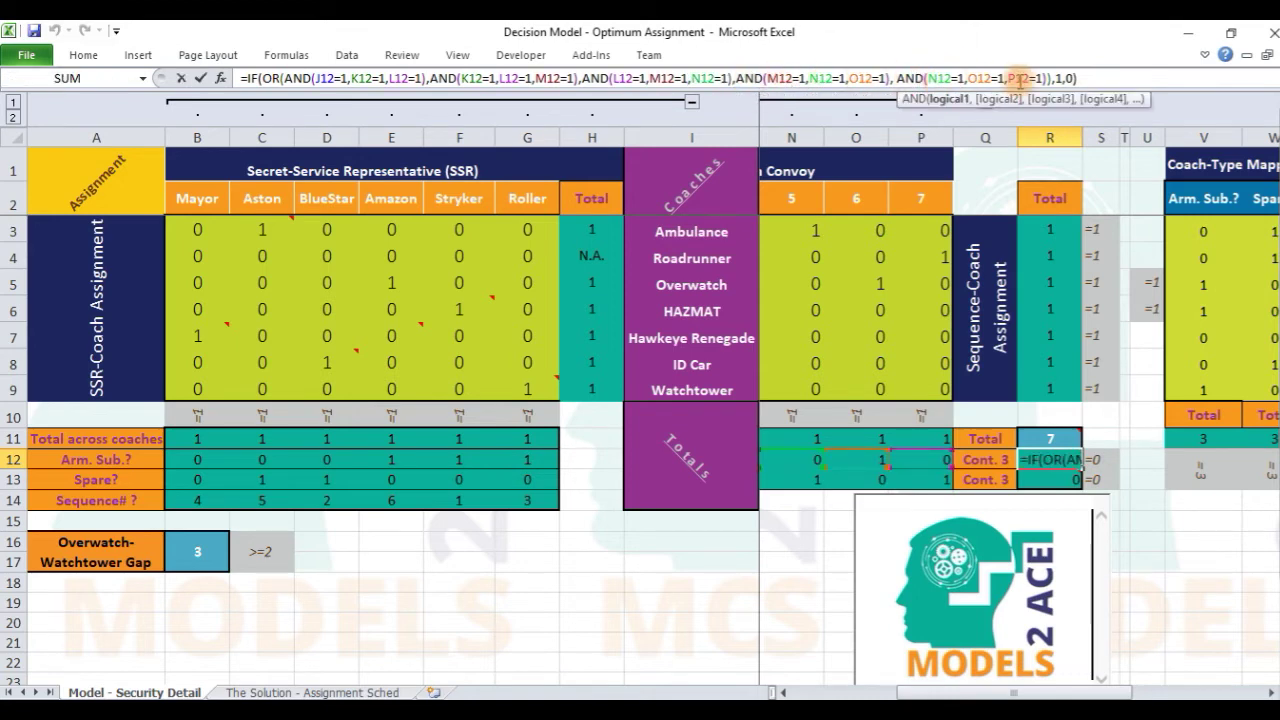
key("Escape")
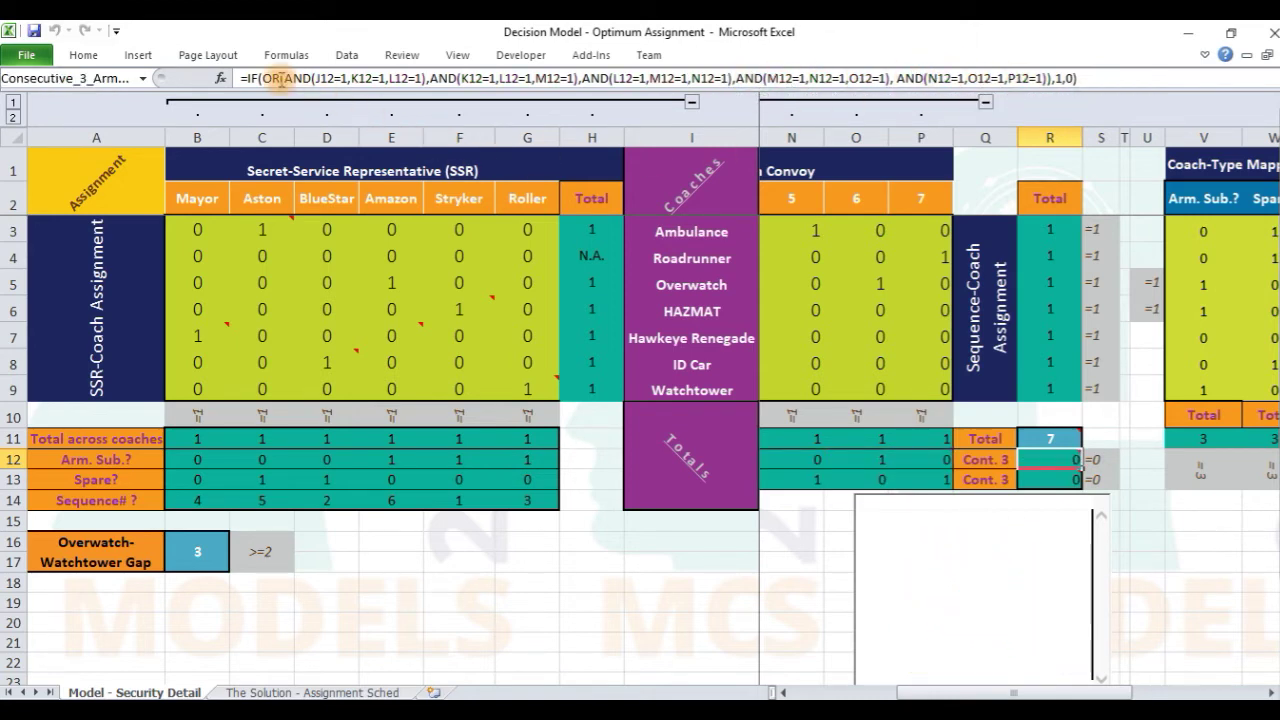
Highlight the OR test wrapping the AND conditions in R12's formula and relate it to convoy sequence headers 5 to 7
left_click_drag(280, 78, 1048, 78)
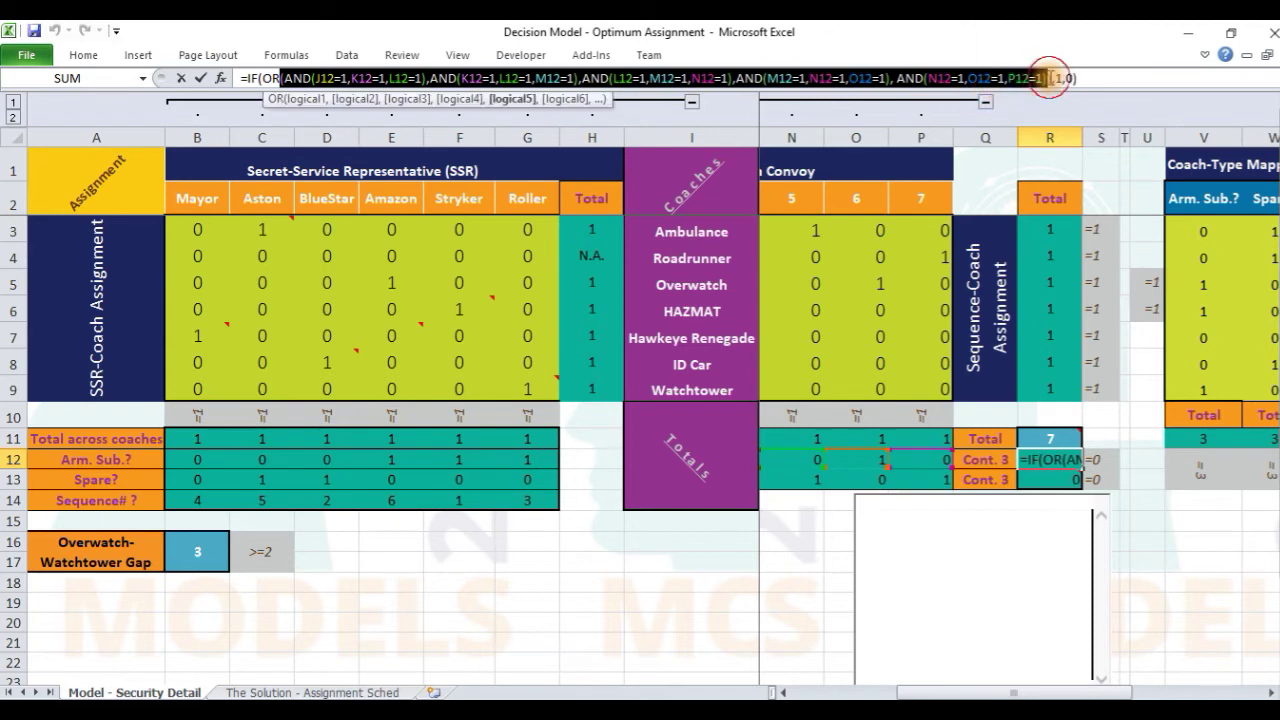
key("Escape")
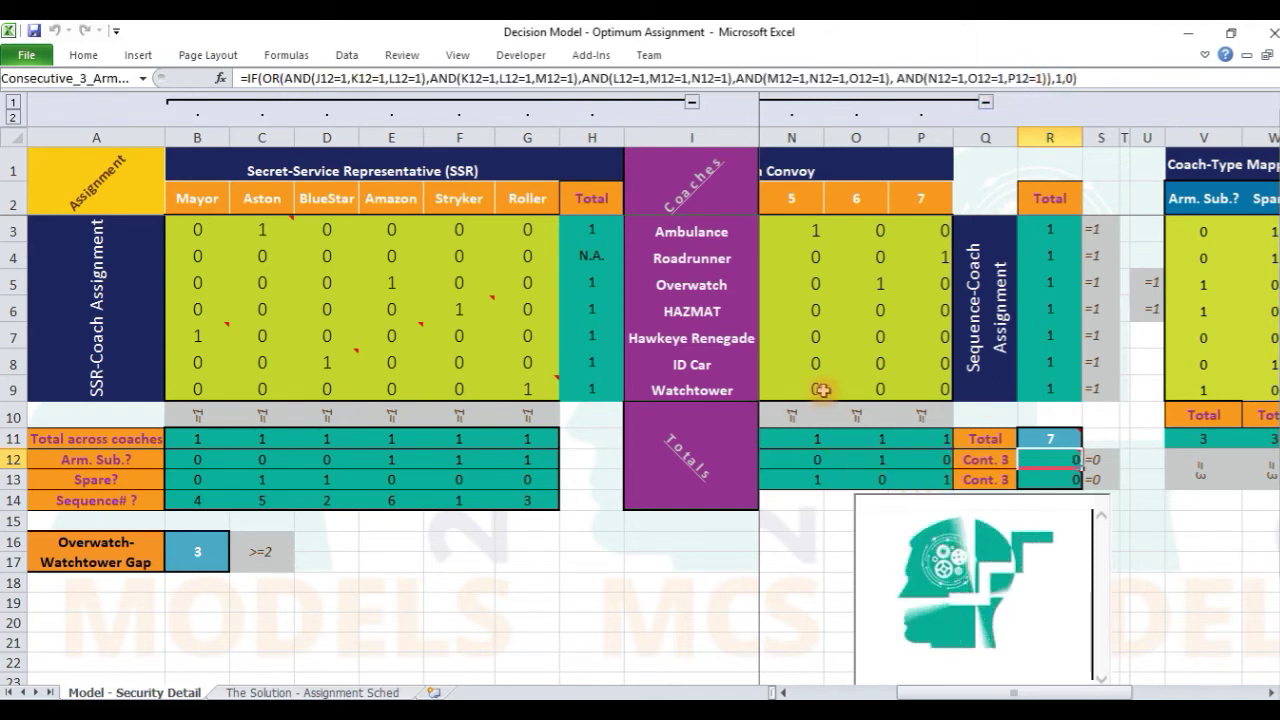
left_click_drag(796, 198, 916, 196)
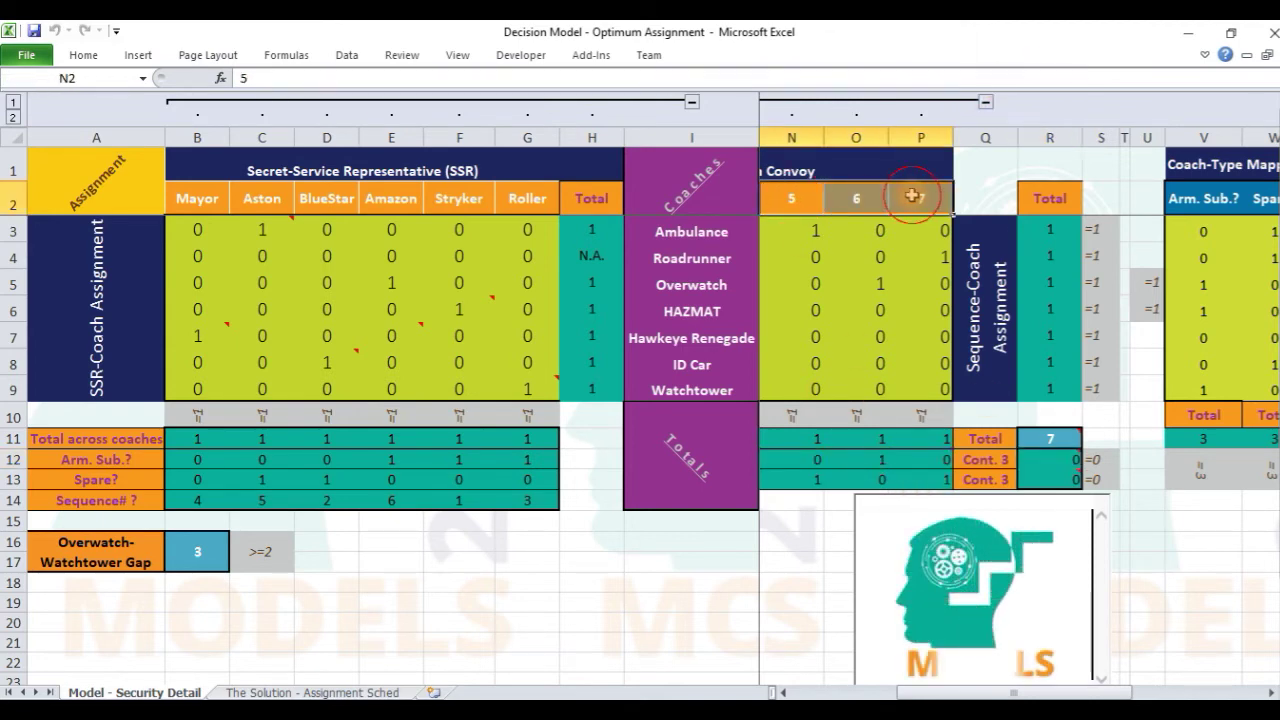
left_click(1040, 462)
double_click(270, 78)
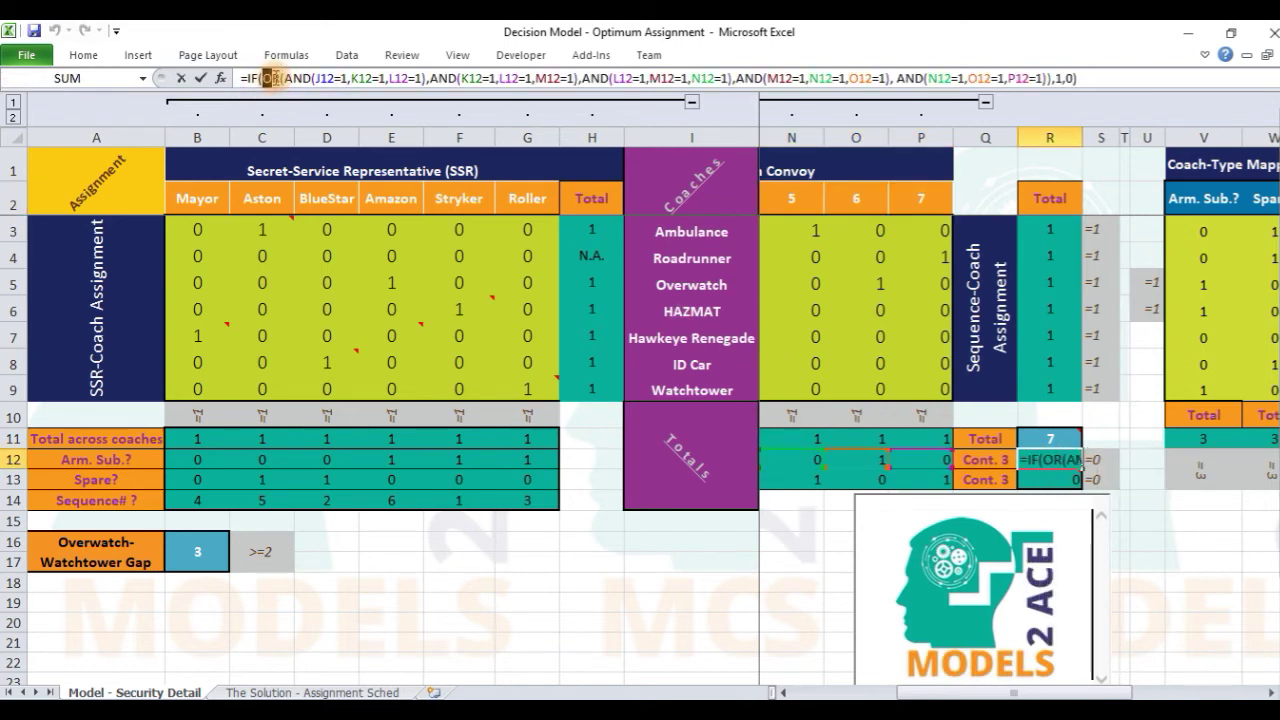
left_click(1048, 78, "shift")
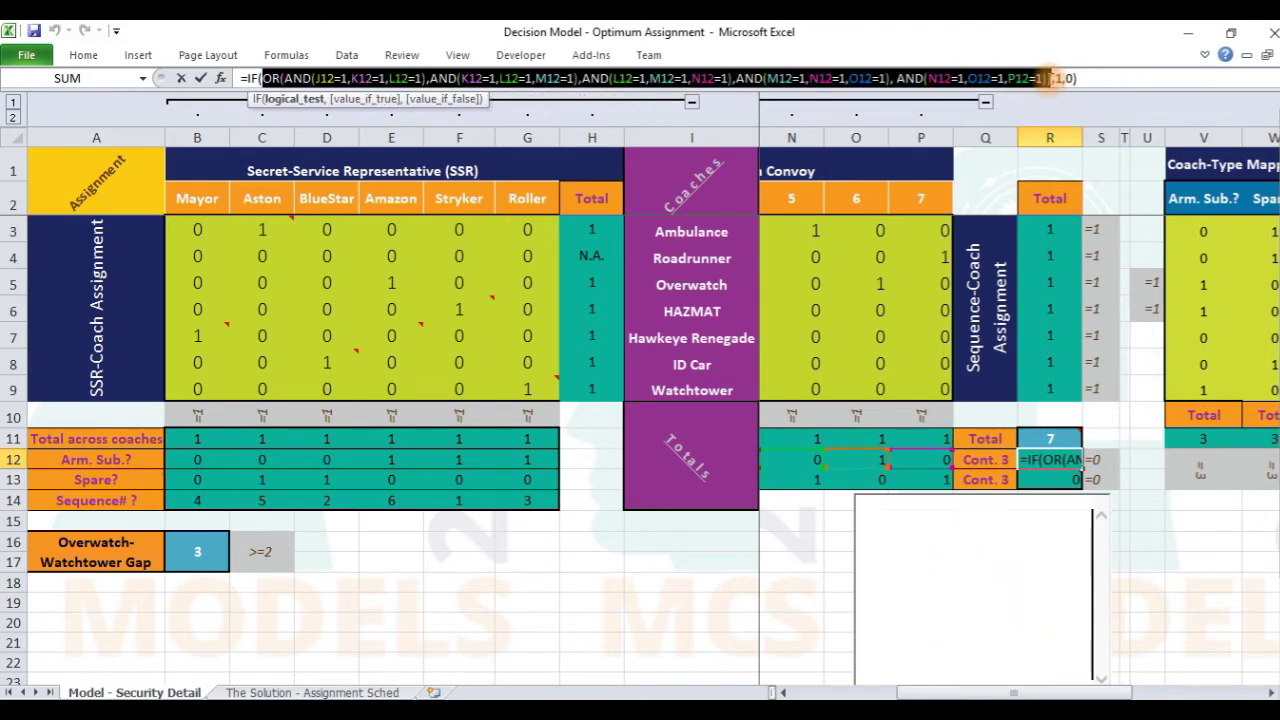
key("Escape")
Inspect the consecutive-three Spare check in R13, and point out Solver constraints Consecutive_3_Spares? = 0 and Consecutive_3_ArmSub? = 0
mouse_move(1065, 460)
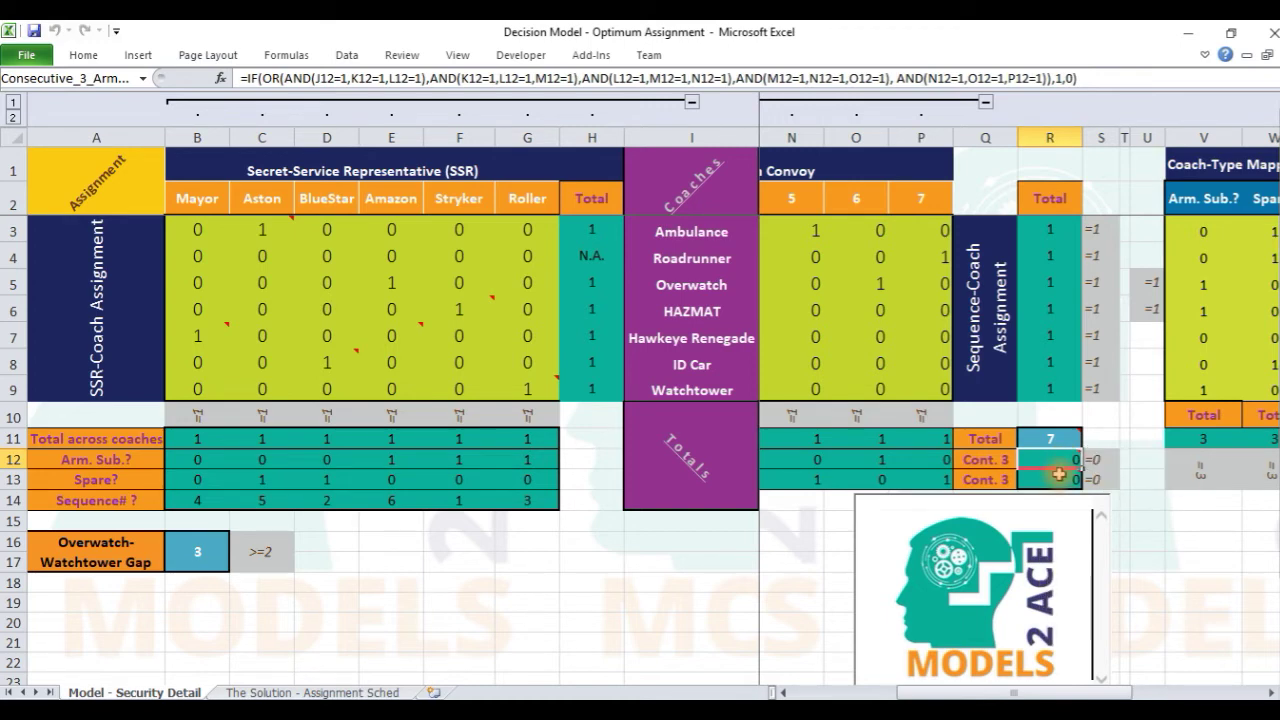
left_click(1058, 483)
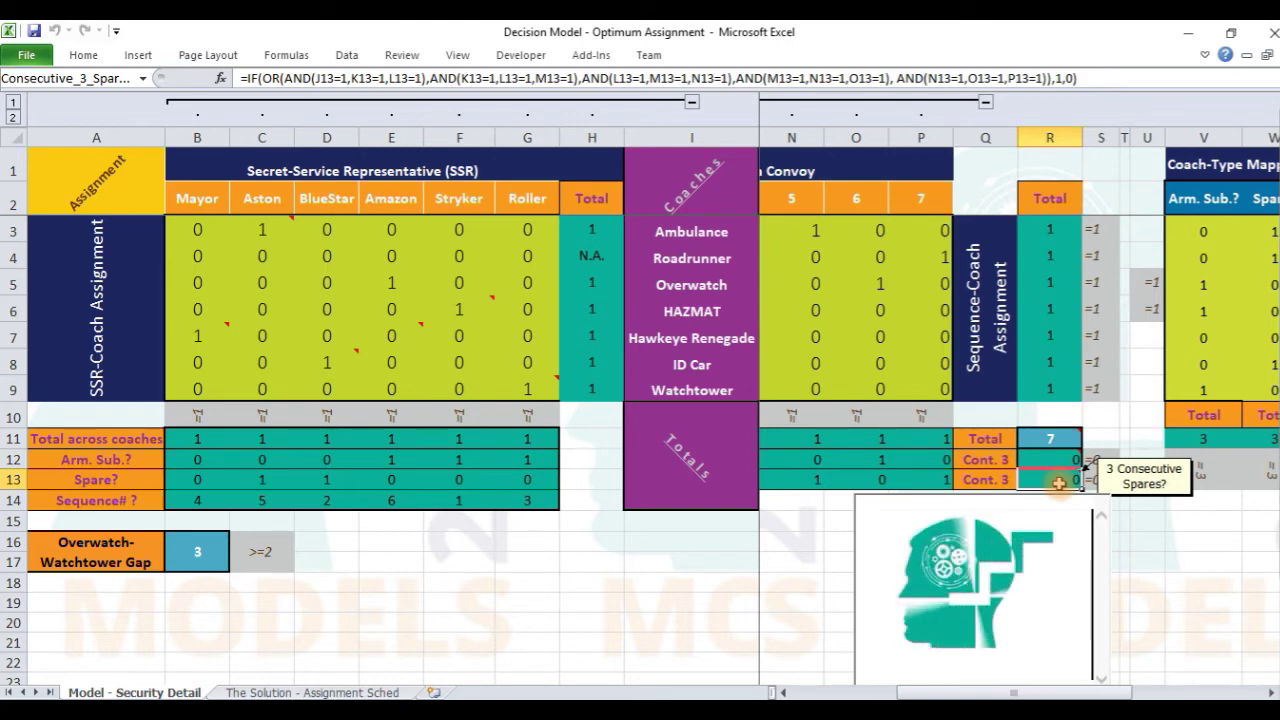
key("alt+a")
key("y")
key("2")
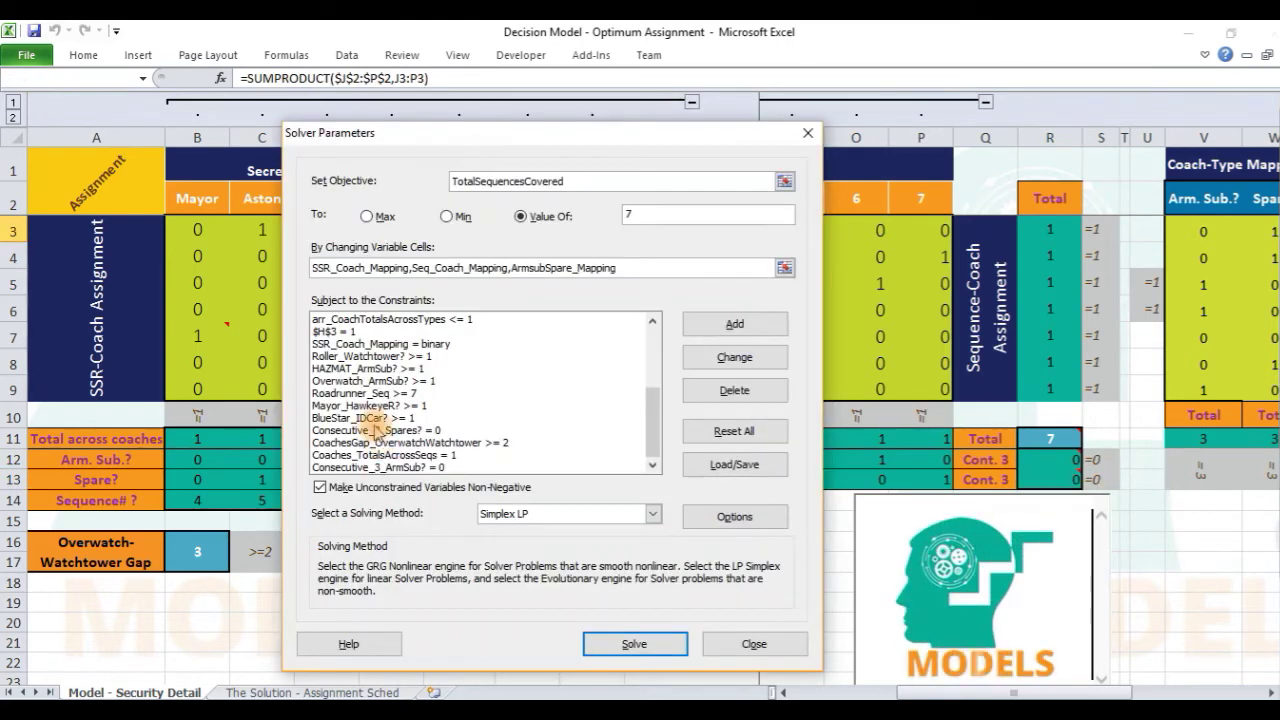
left_click(381, 432)
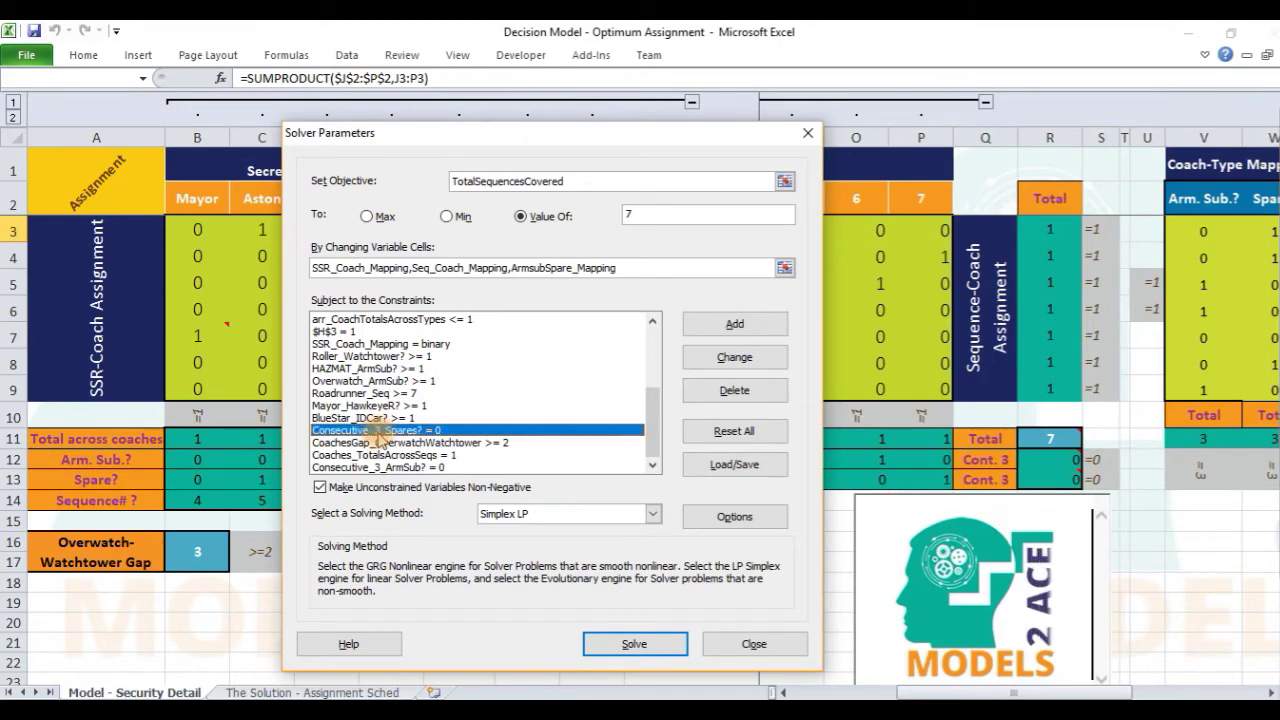
left_click(391, 467)
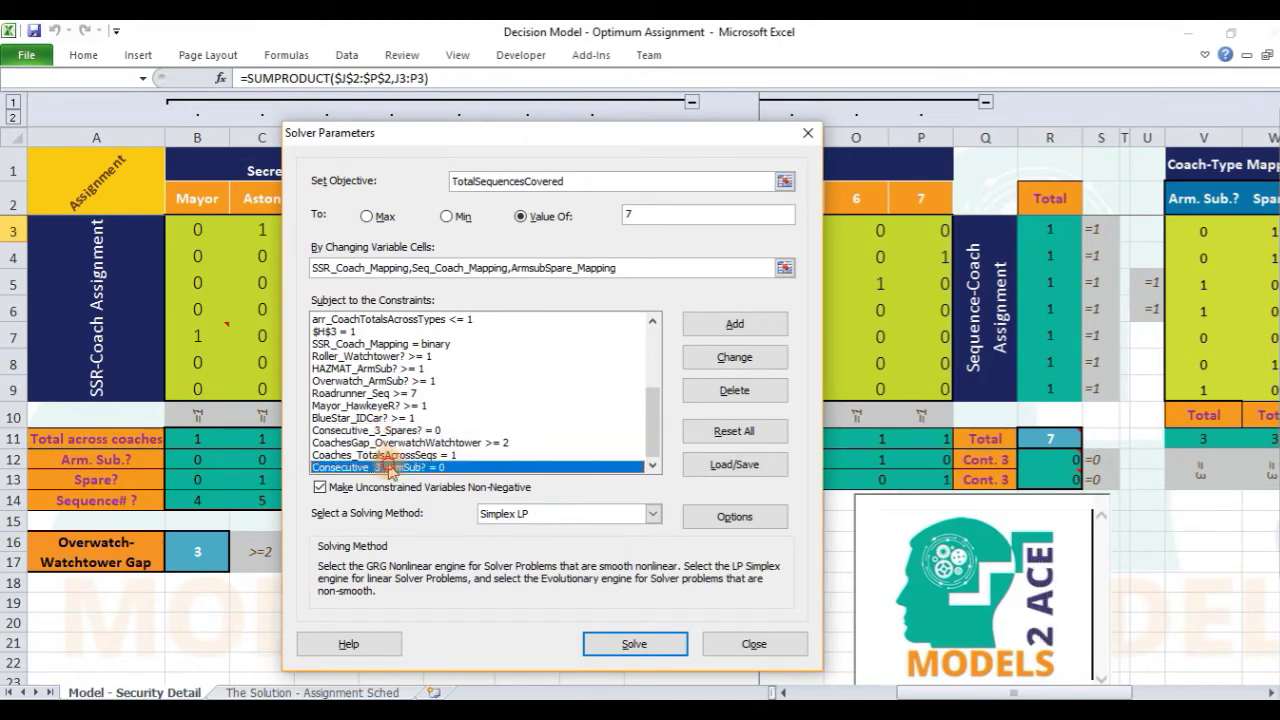
left_click(405, 431)
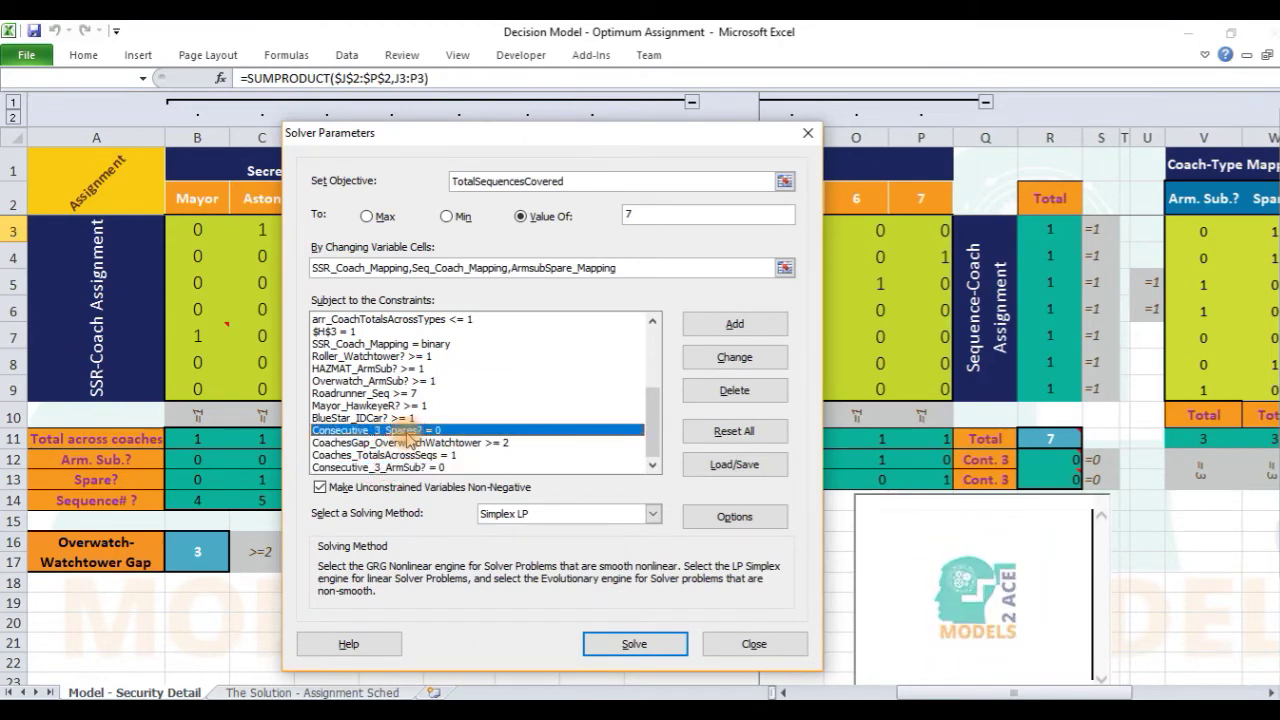
Point out the Consecutive_3_ArmSub? = 0 and Consecutive_3_Spares? = 0 constraints once more, then close the Solver parameters
left_click(414, 467)
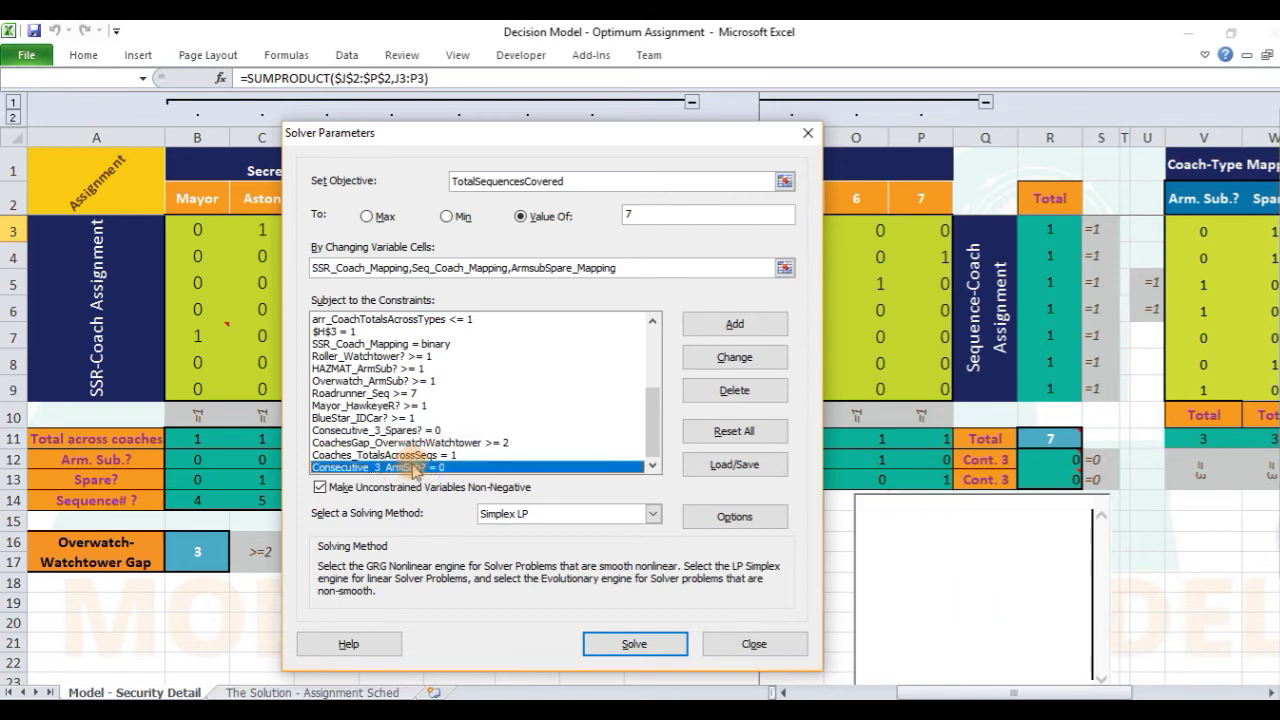
left_click(408, 431)
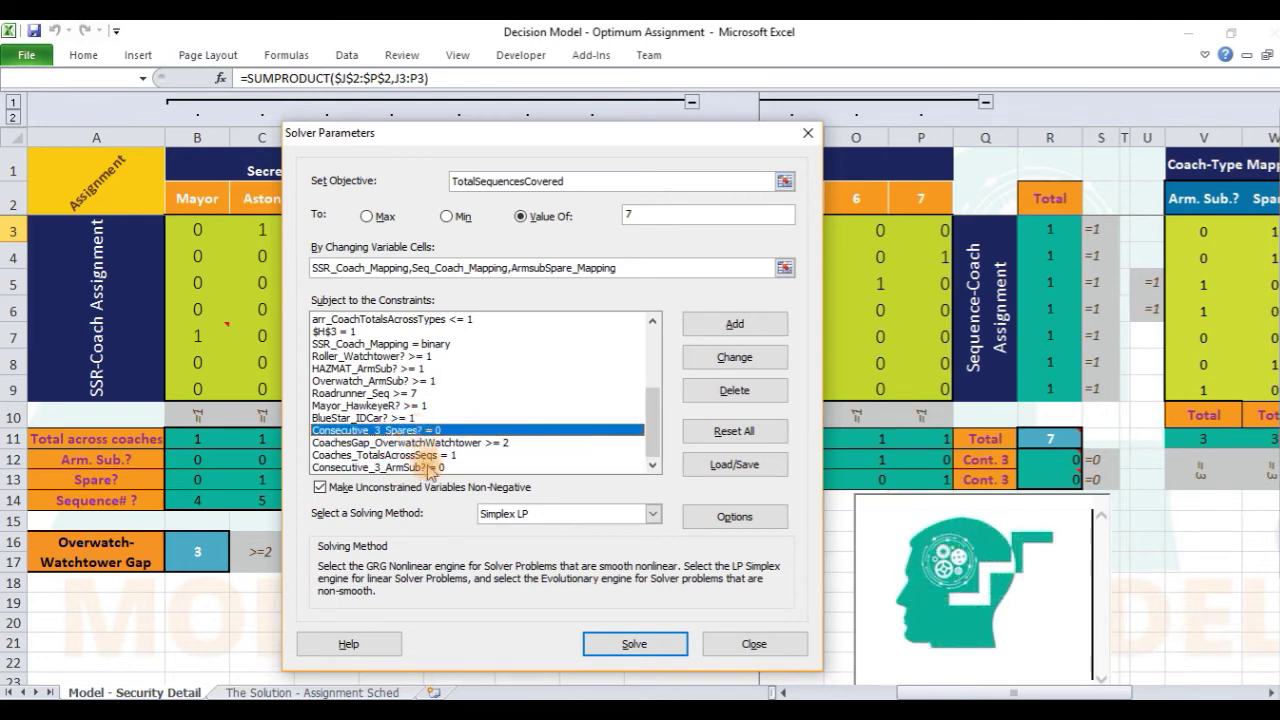
left_click(430, 467)
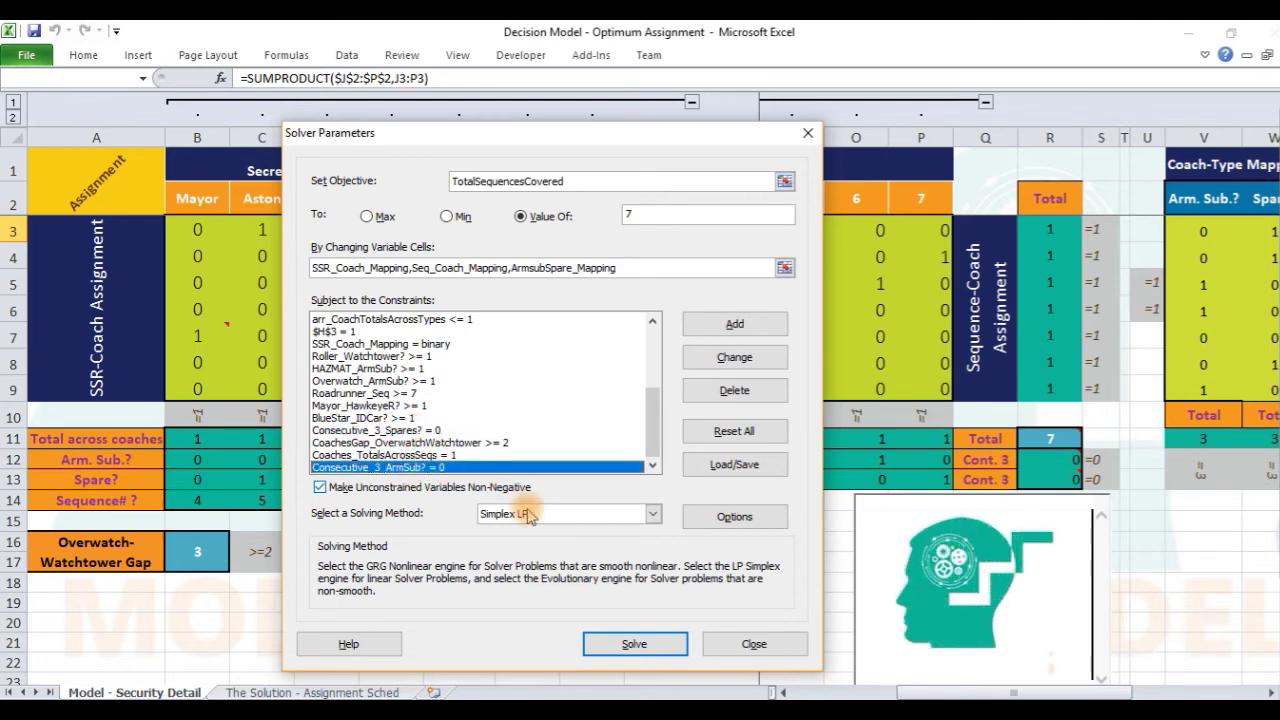
left_click(716, 651)
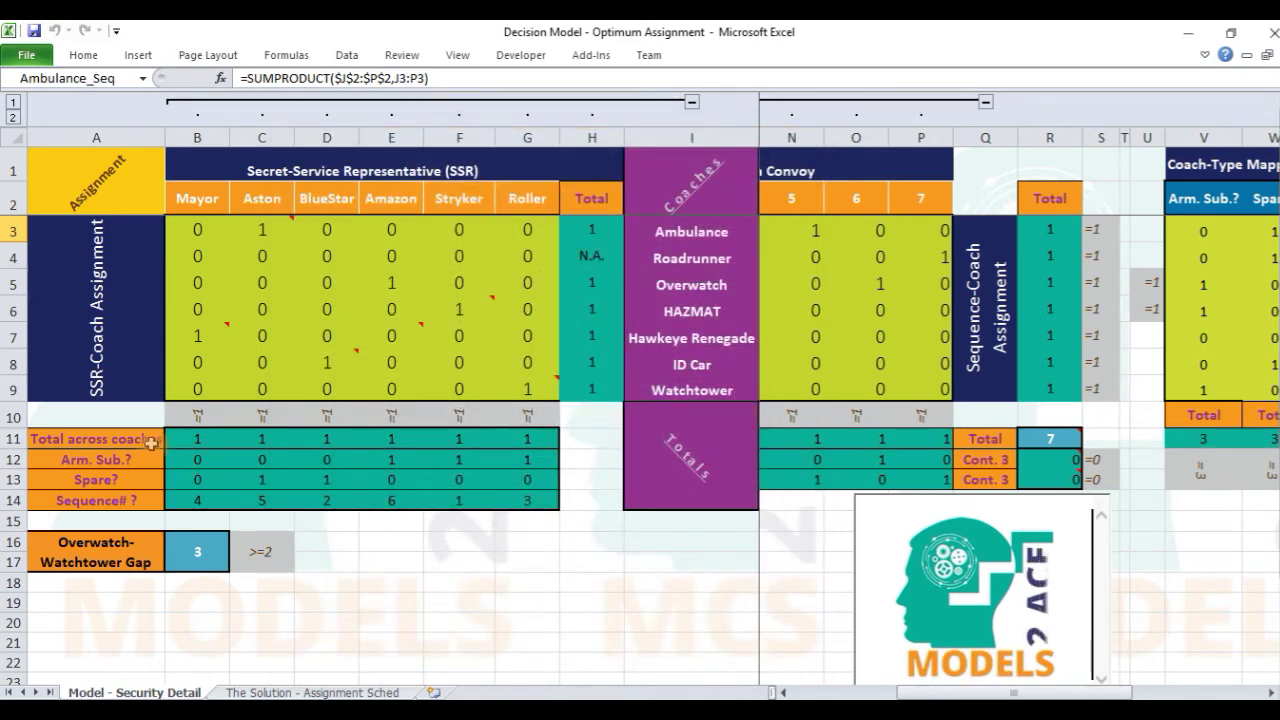
Highlight the SSR summary rows for Total across coaches, Arm. Sub.? and Spare? in A11:G13
left_click_drag(150, 443, 531, 443)
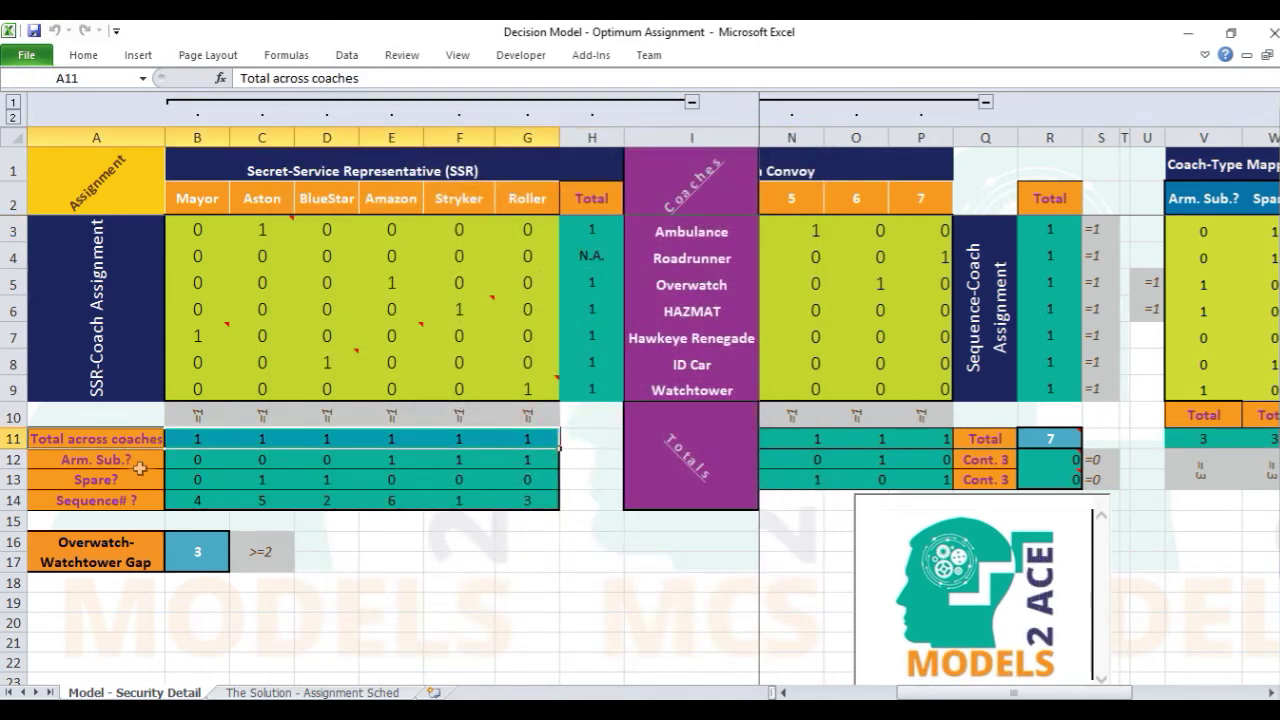
left_click_drag(134, 461, 517, 463)
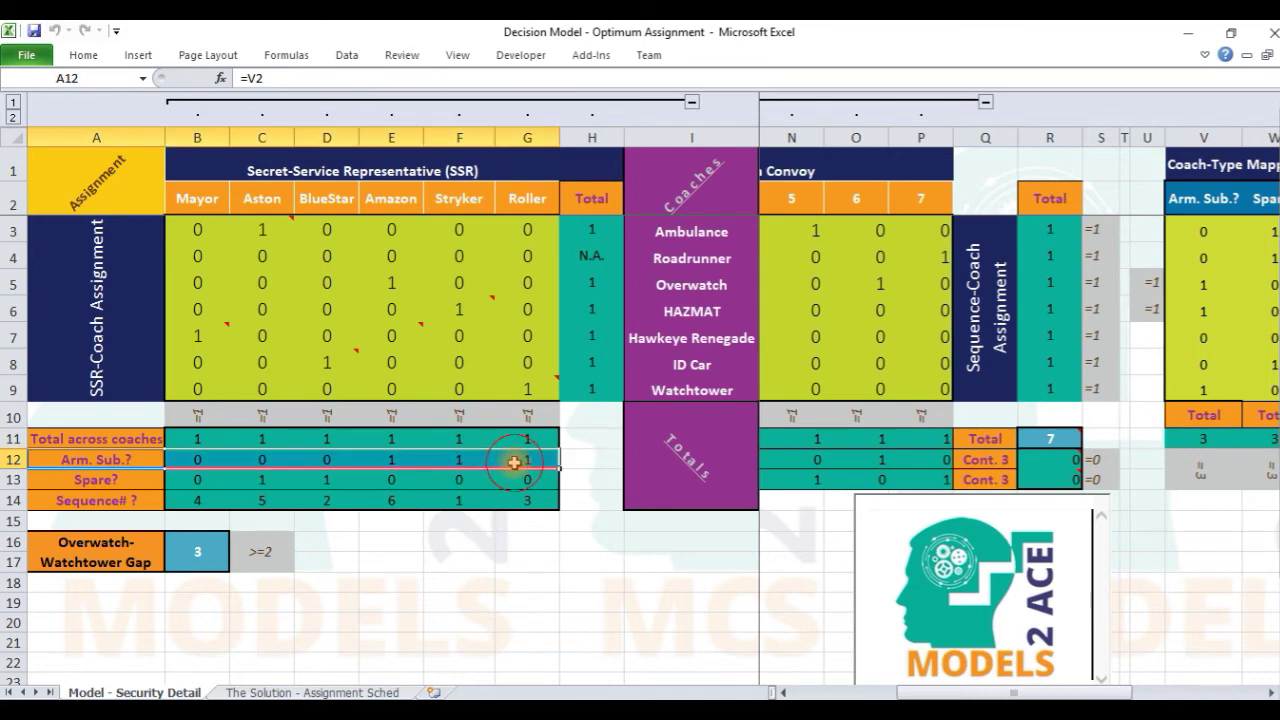
left_click(146, 439)
left_click_drag(533, 480, 533, 480)
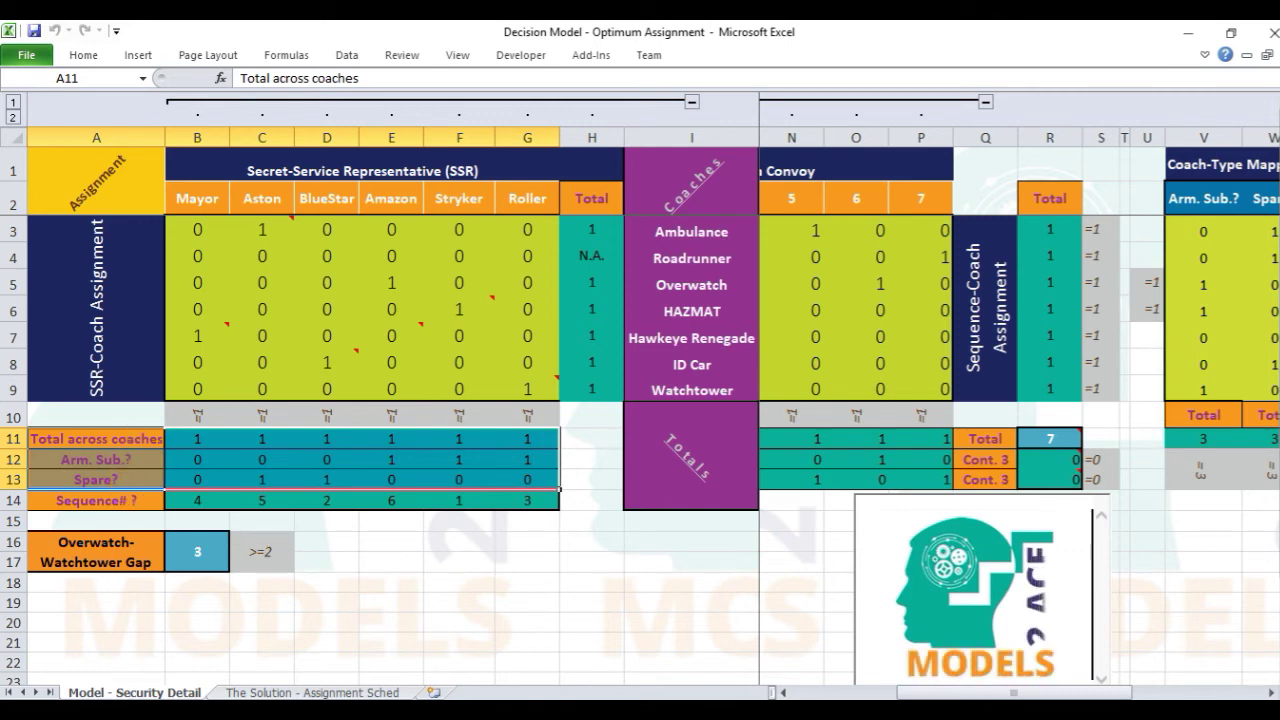
Relate the coaches' Sequence# column Z2:Z9 to the SSRs' Sequence# row A14:G14 by highlighting both ranges
left_click_drag(910, 692, 1015, 692)
left_click(1155, 206)
left_click(1191, 386, "shift")
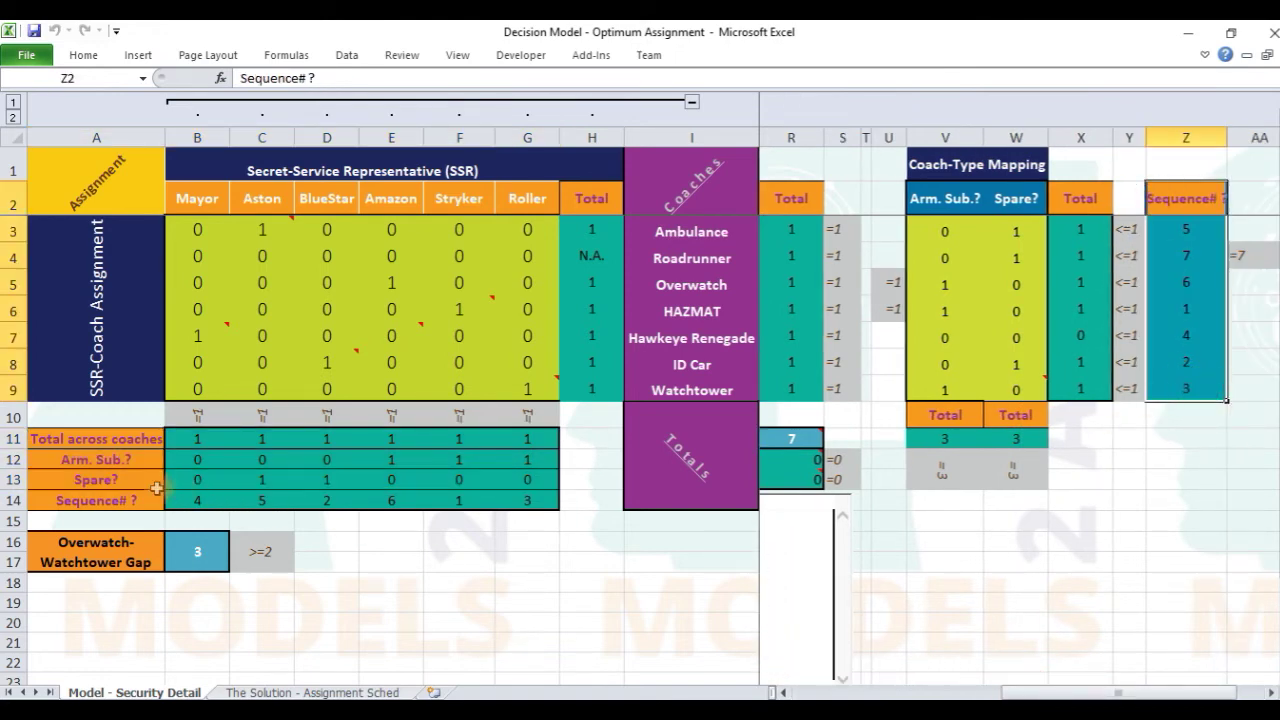
left_click_drag(127, 497, 510, 505)
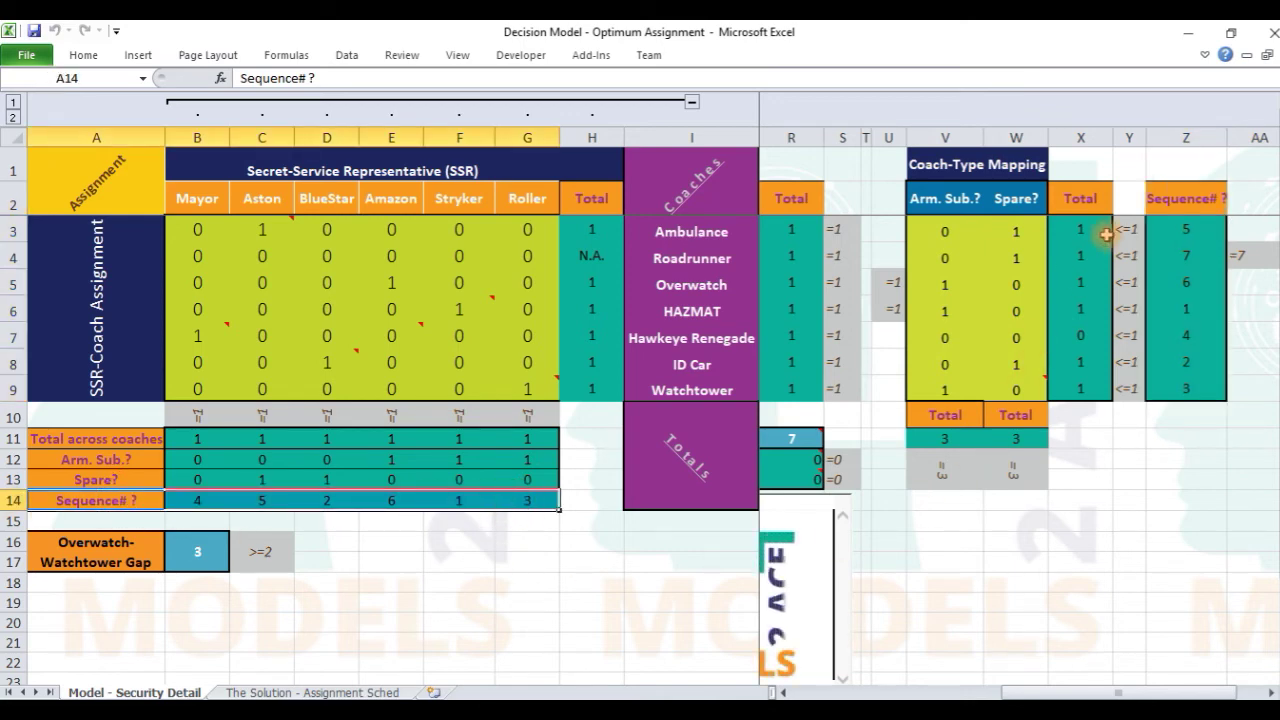
left_click(1186, 197)
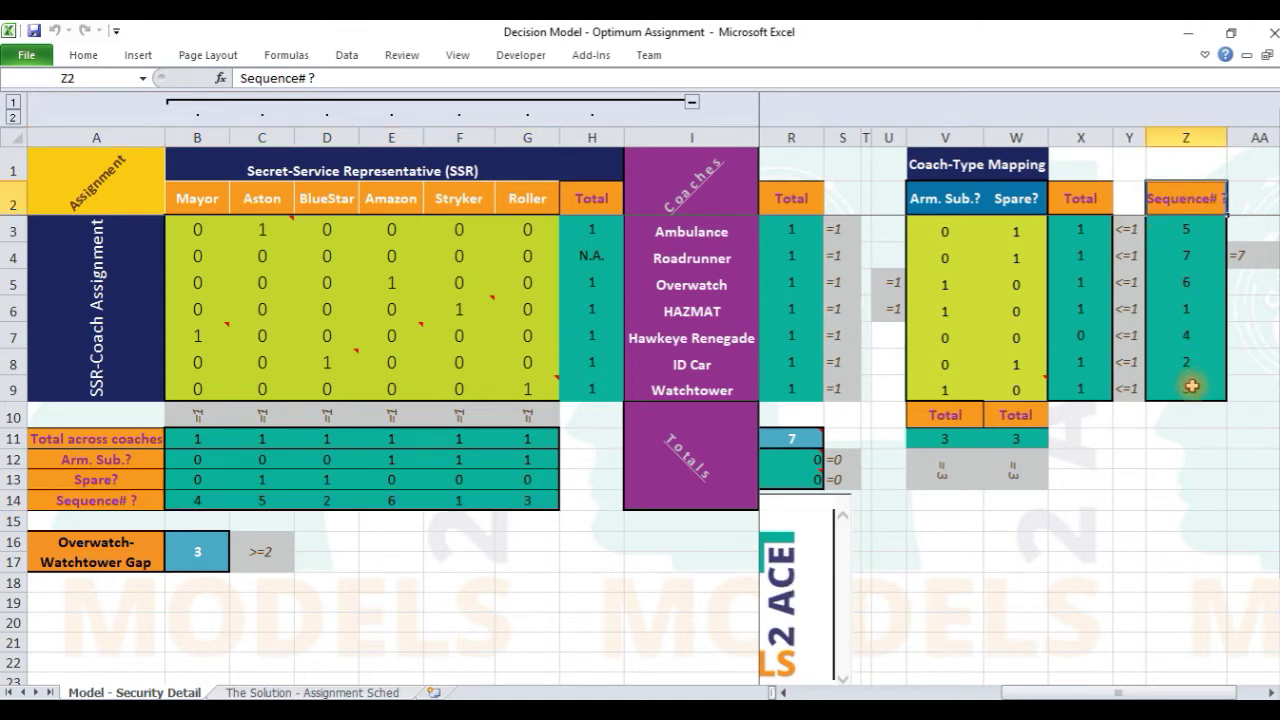
left_click_drag(1191, 385, 1191, 385)
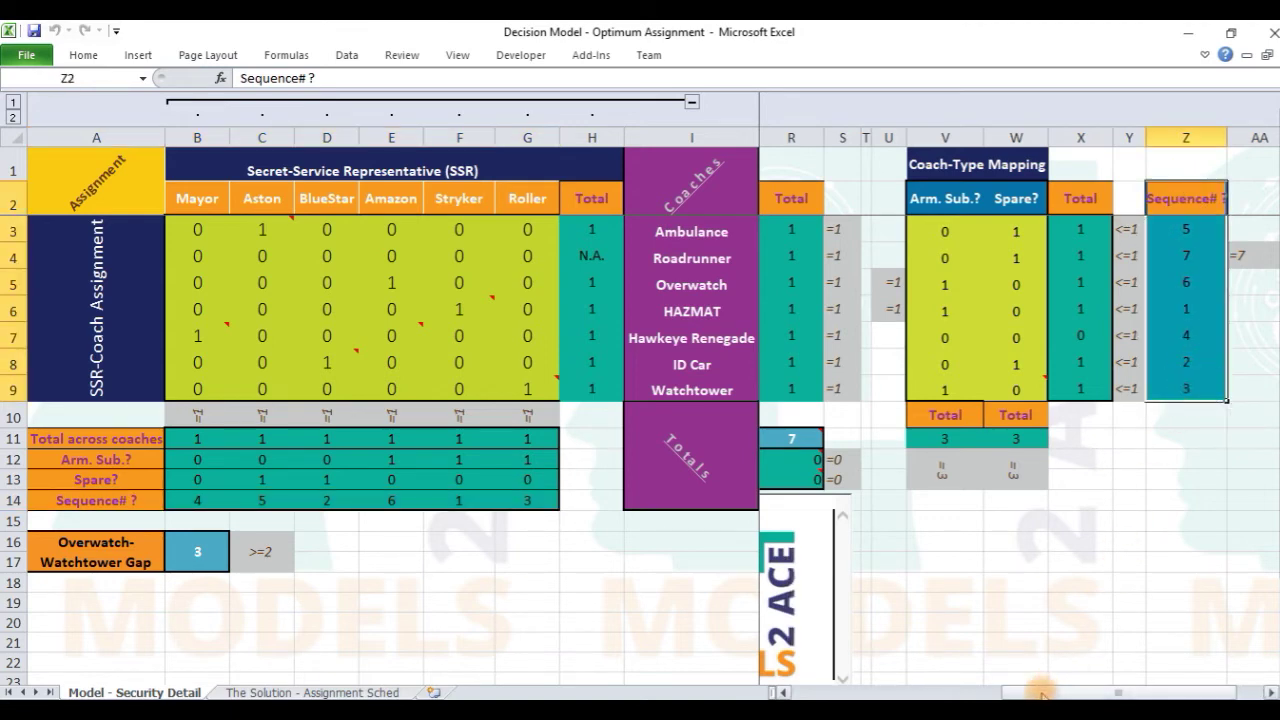
Trace the Ambulance's convoy sequence from its decision cell N3 to the sequence header in N2
left_click_drag(1040, 693, 1000, 697)
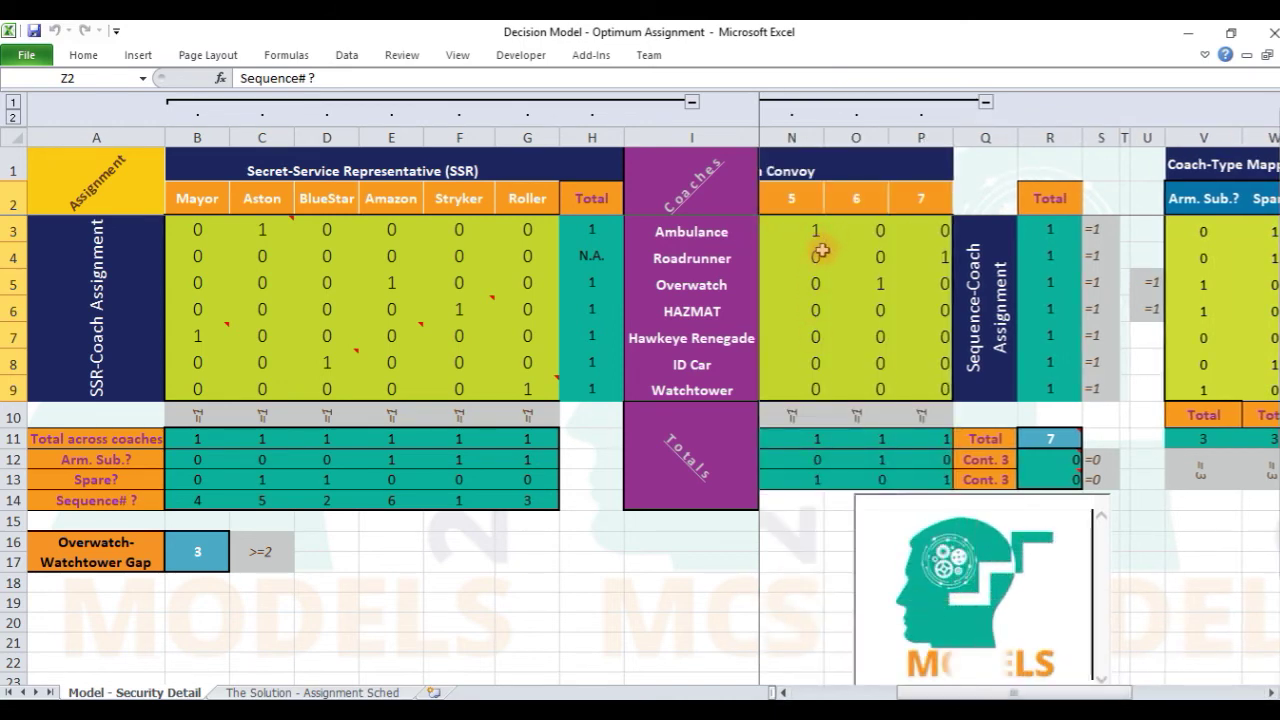
scroll(820, 252, "left", 4)
left_click(1051, 231)
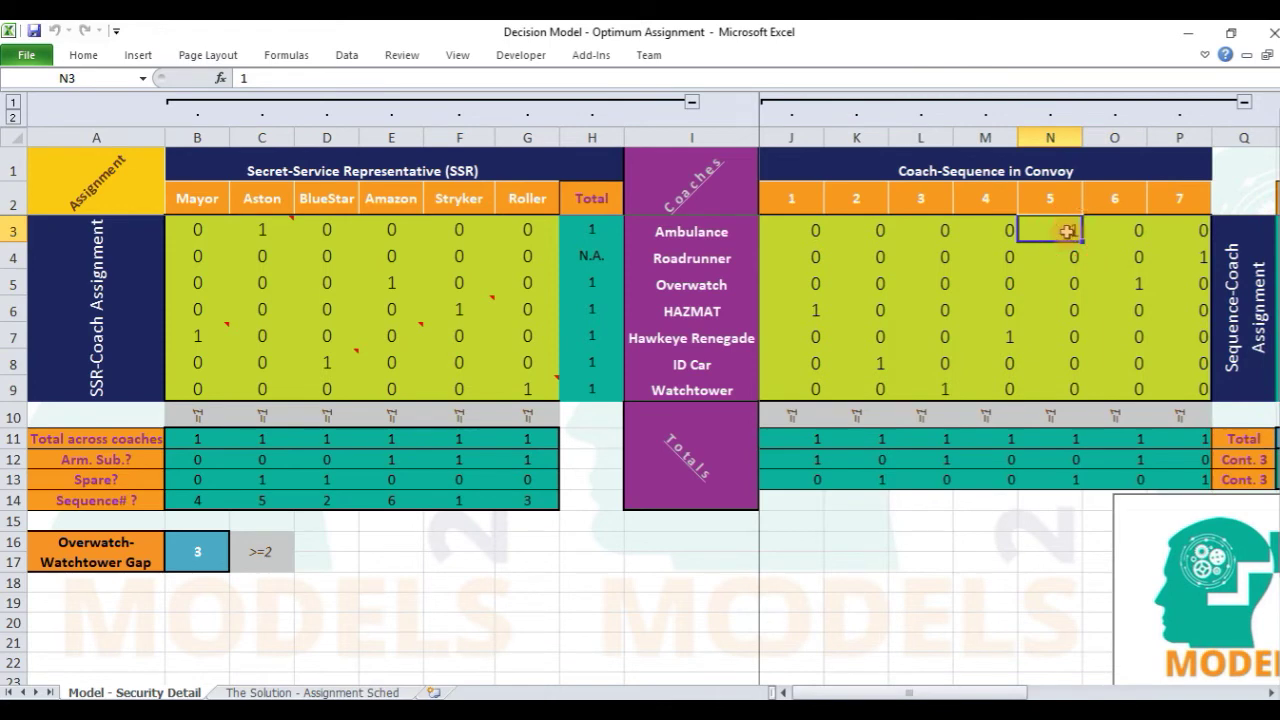
left_click(1268, 691)
left_click(1268, 691)
left_click(1268, 691)
left_click(1268, 691)
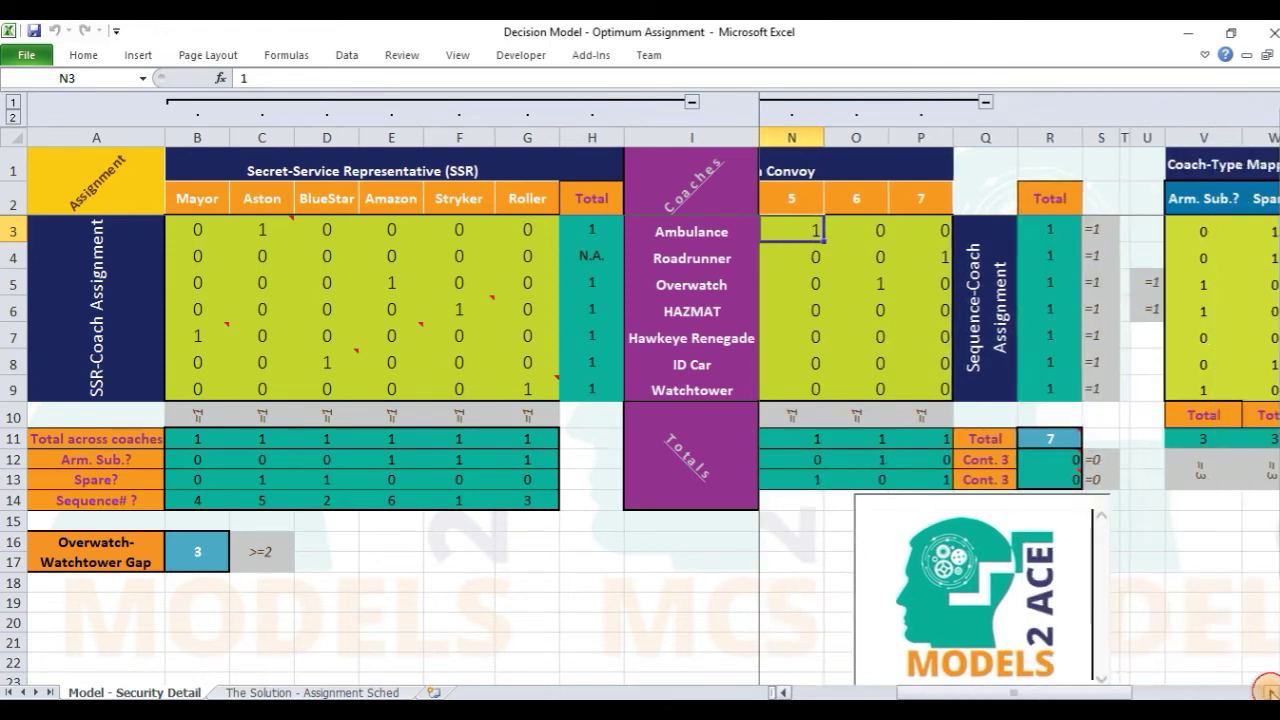
left_click(714, 237)
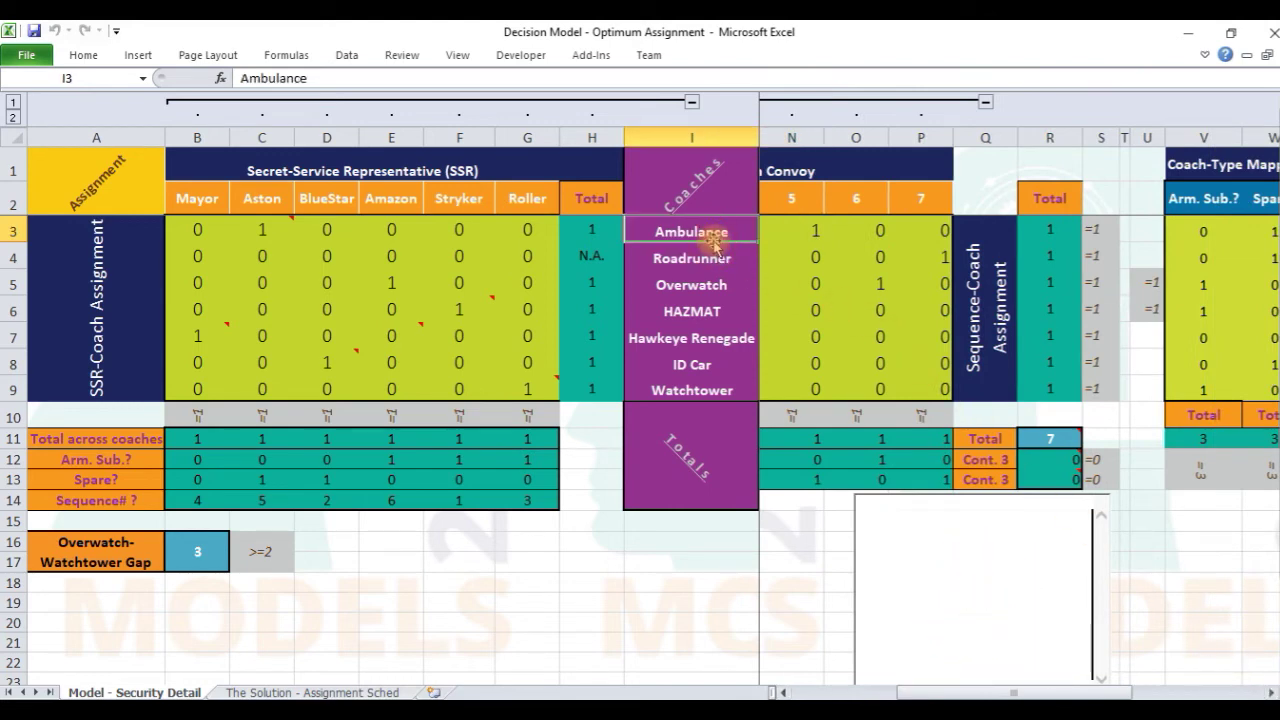
left_click(763, 206)
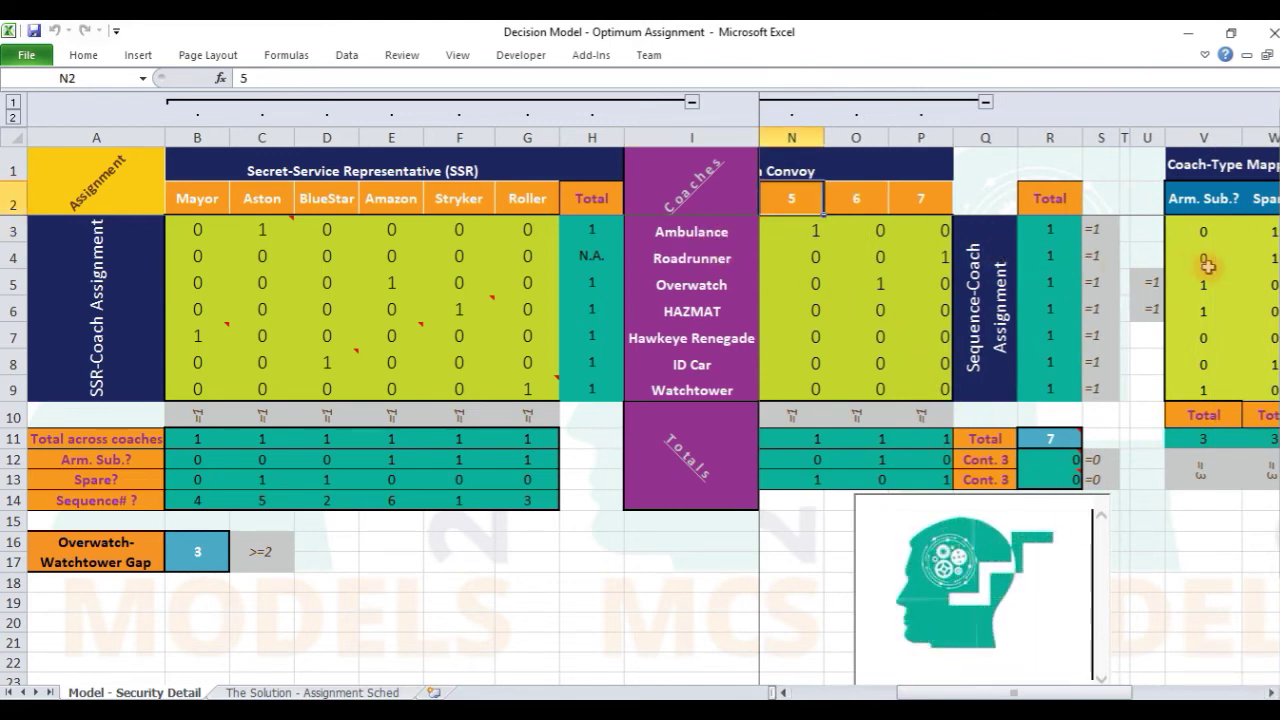
Inspect the SUMPRODUCT formula in Roadrunner's Sequence# cell Z4 and the ranges J2:P2 and J4:P4 it references
left_click(1268, 691)
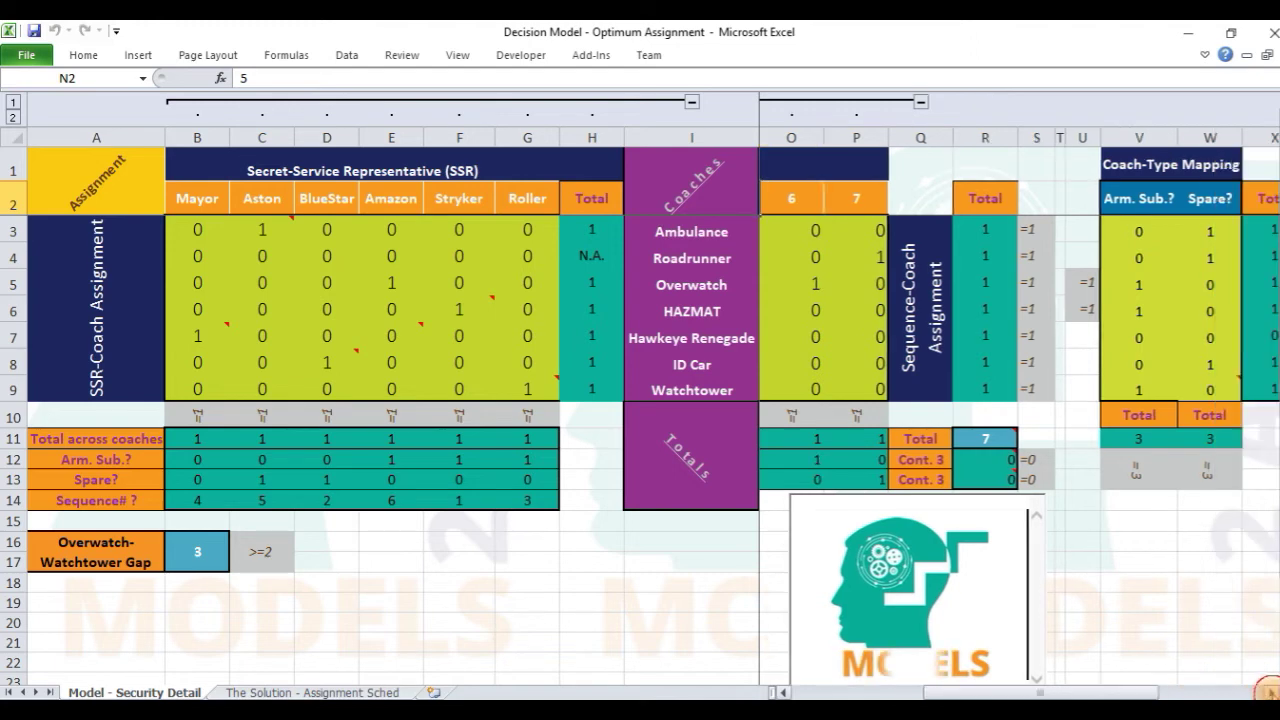
left_click(1219, 258)
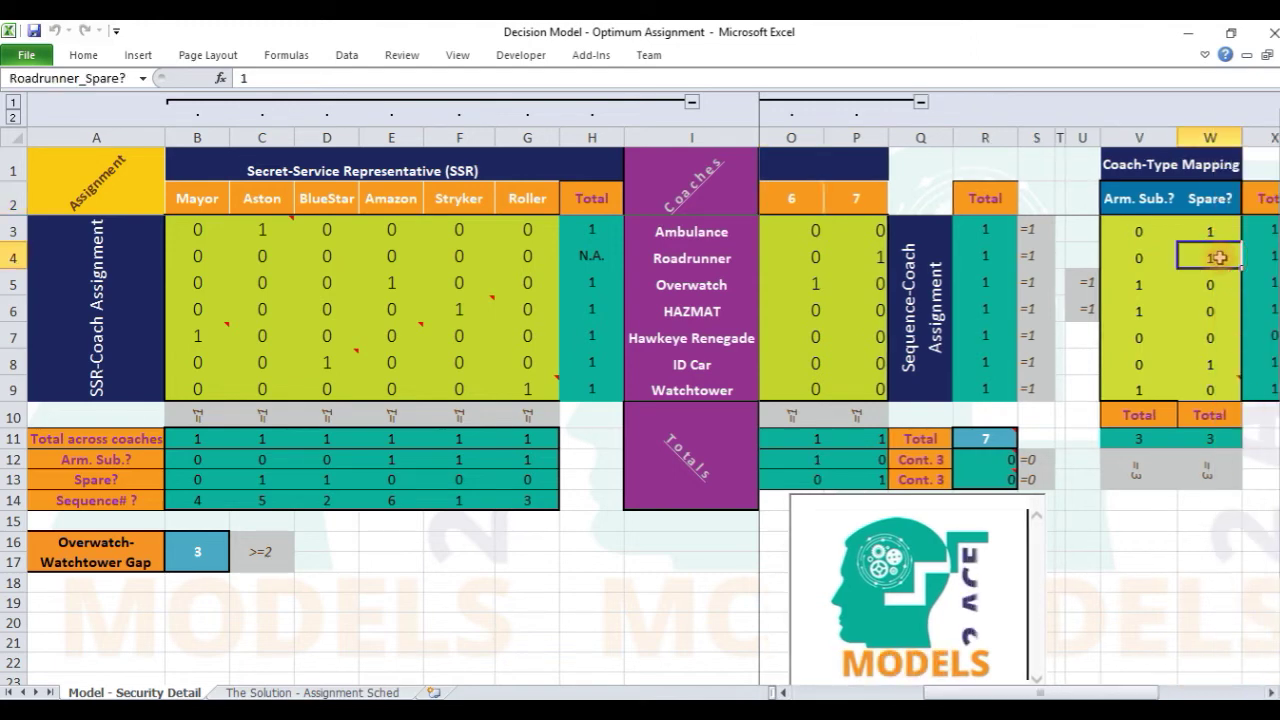
left_click(1268, 262)
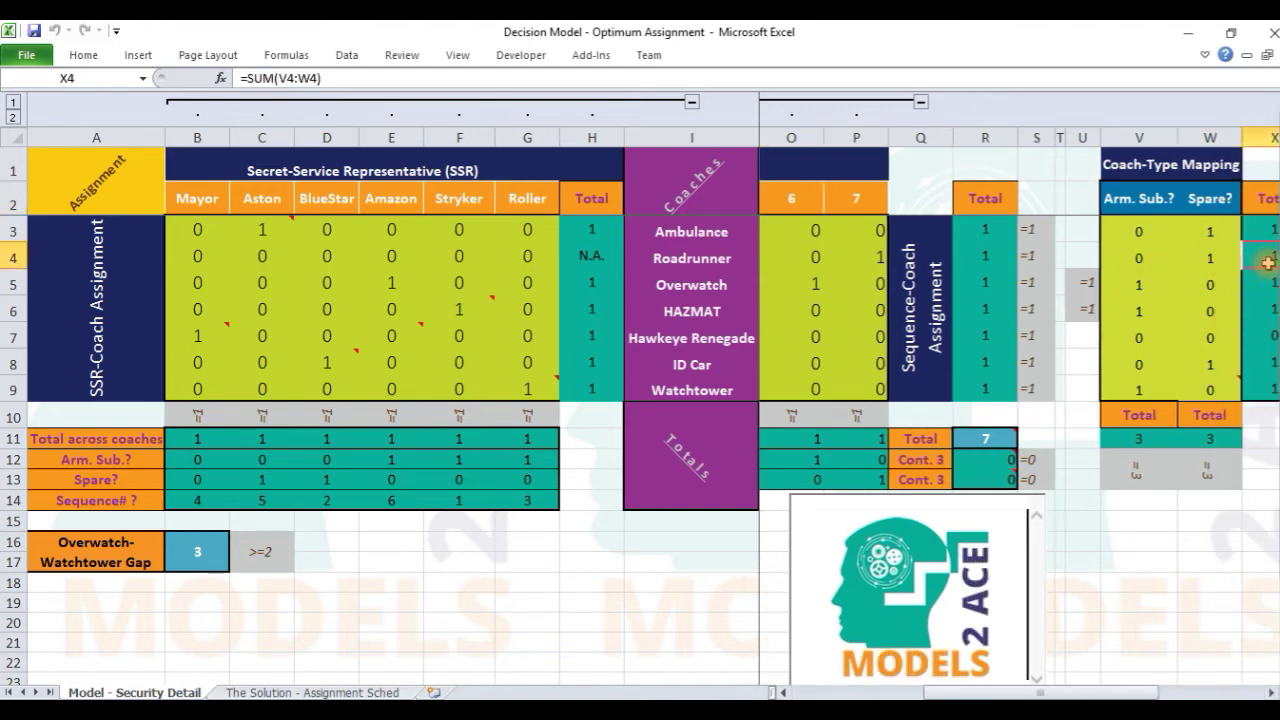
left_click(1268, 691)
left_click(1268, 691)
left_click(1240, 257)
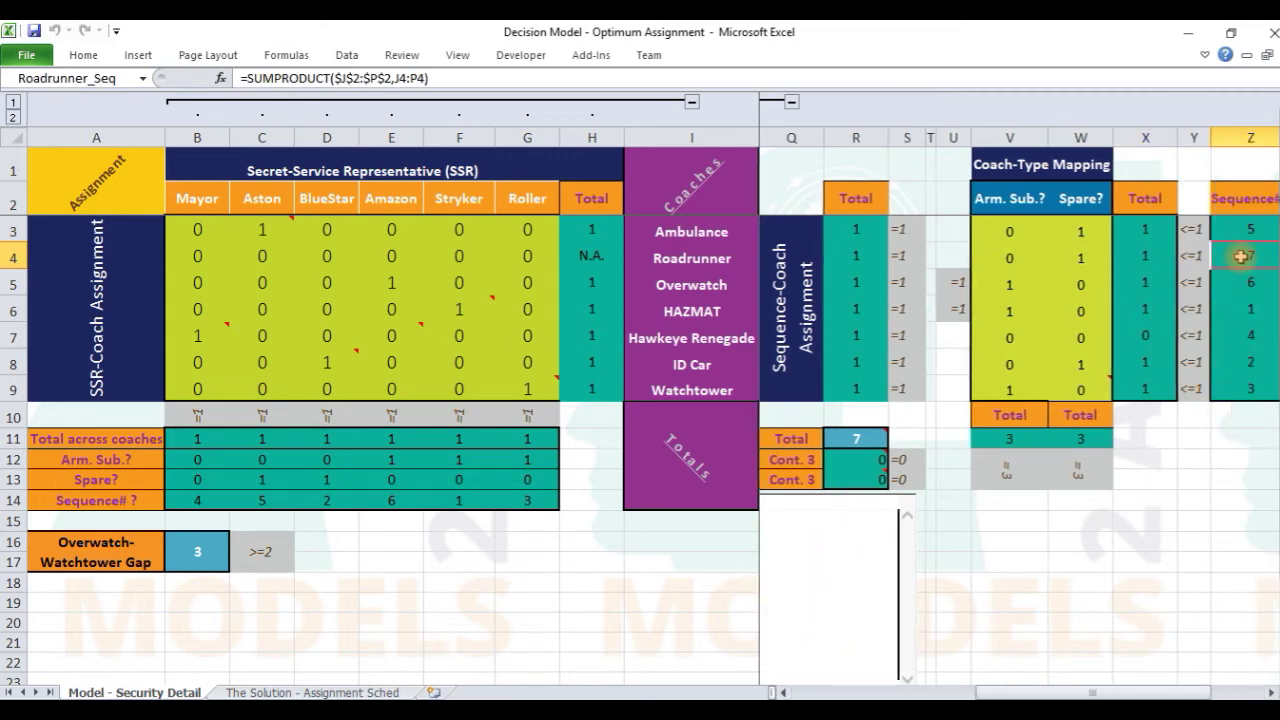
double_click(288, 78)
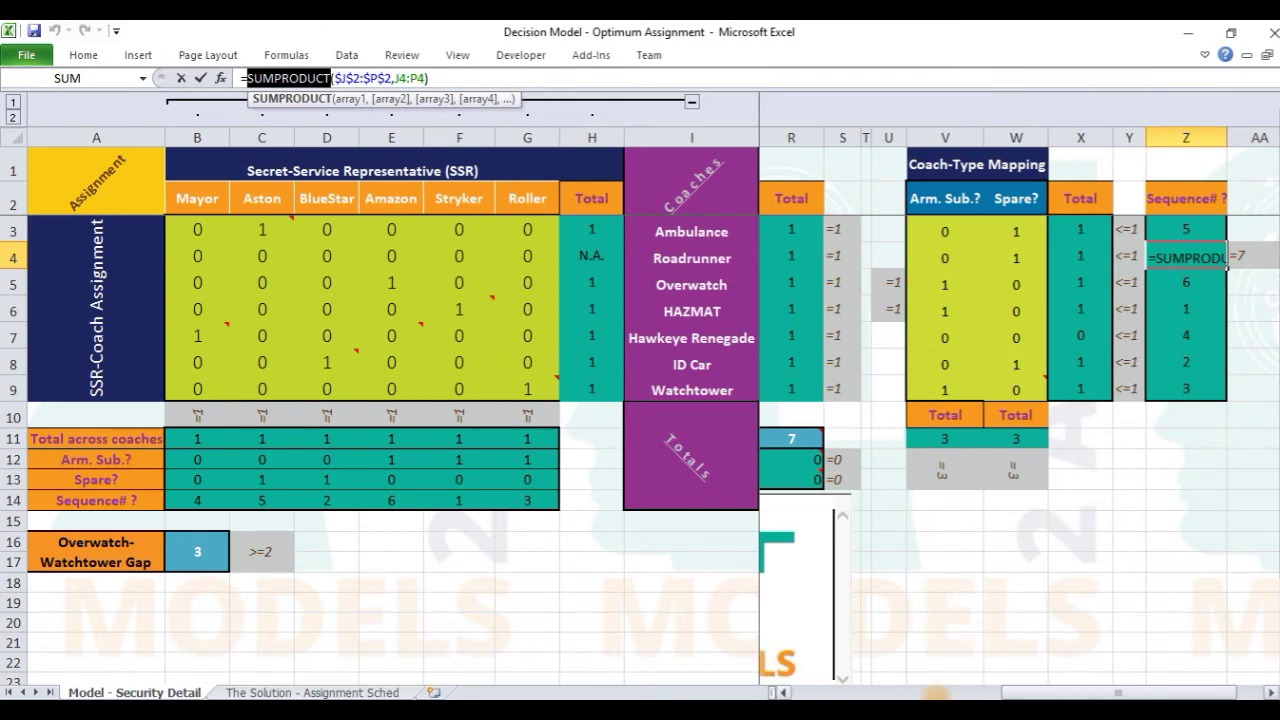
left_click(925, 691)
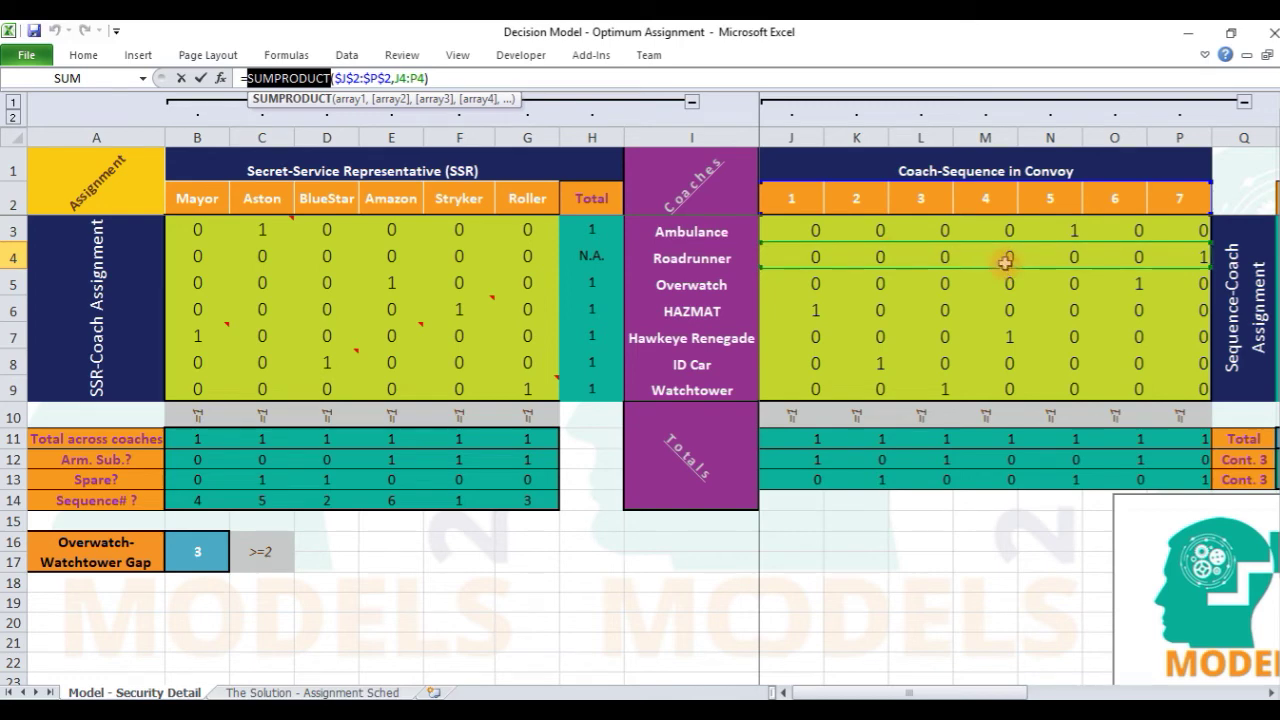
key("Escape")
Compare Roadrunner's Sequence# cell Z4 with its required value of =7 in AA4
left_click(699, 261)
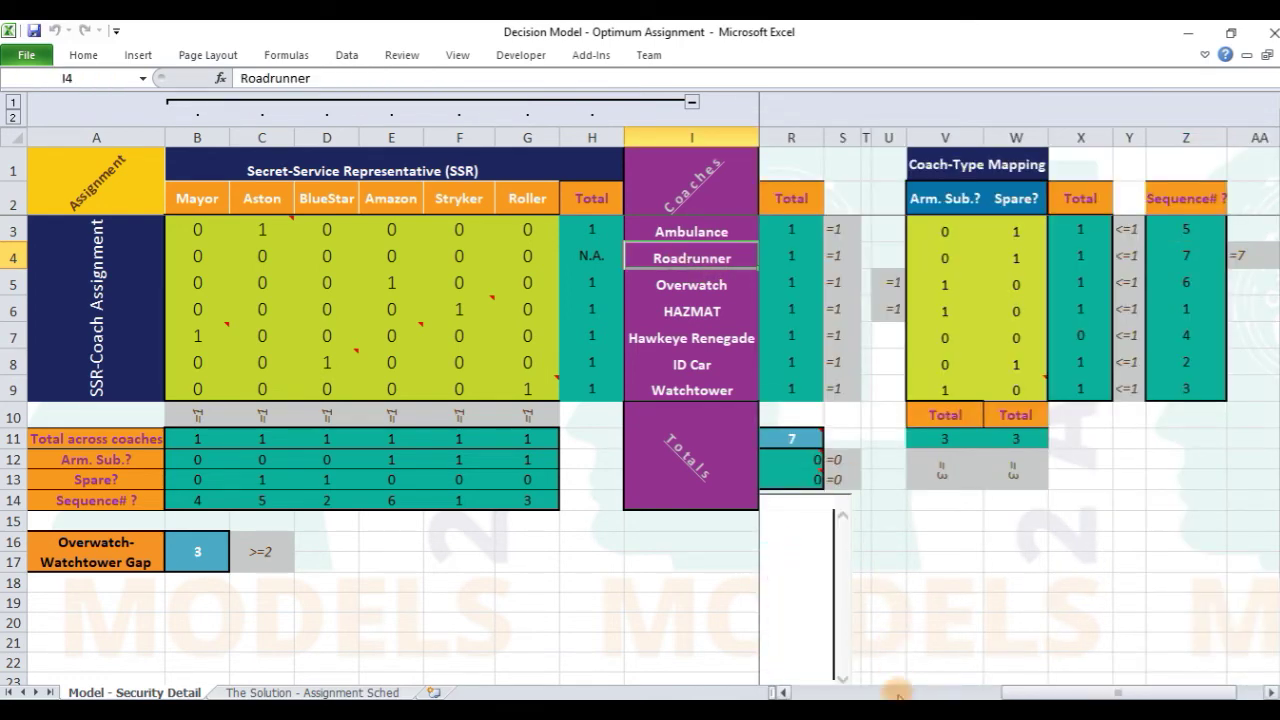
left_click(1236, 260)
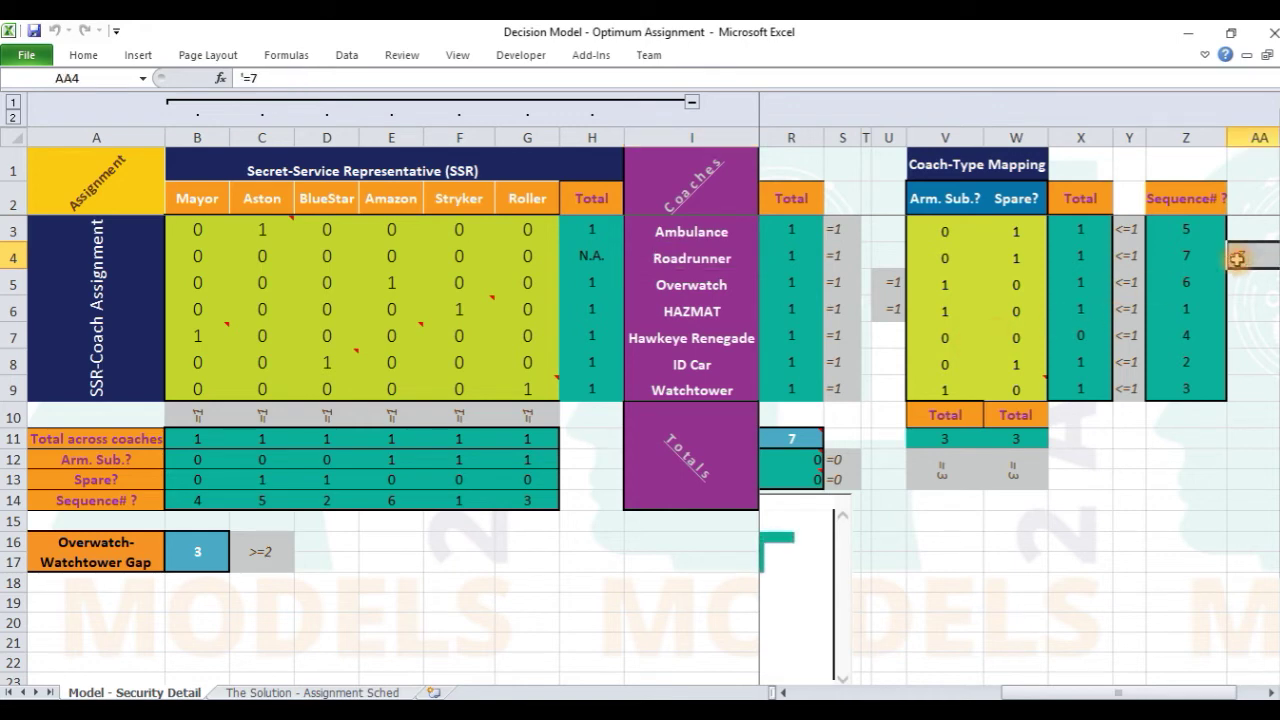
left_click(1185, 254)
left_click(1241, 253)
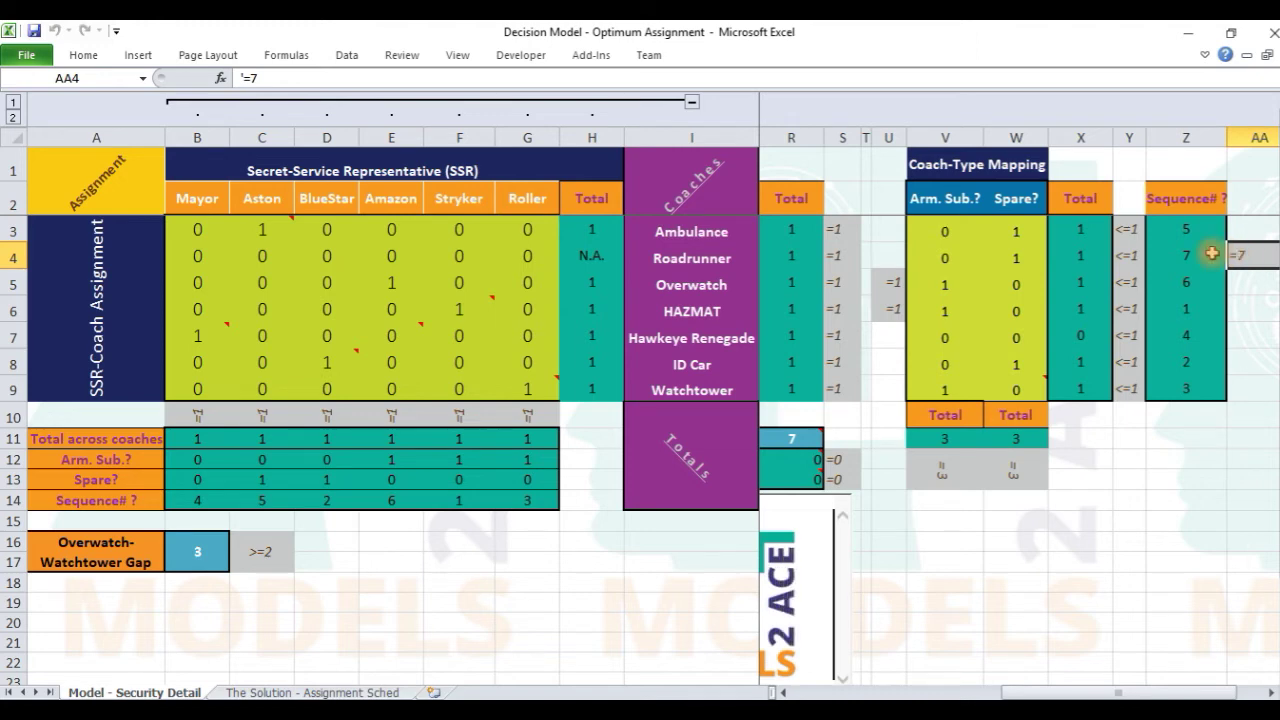
left_click(1211, 254)
left_click(1236, 255)
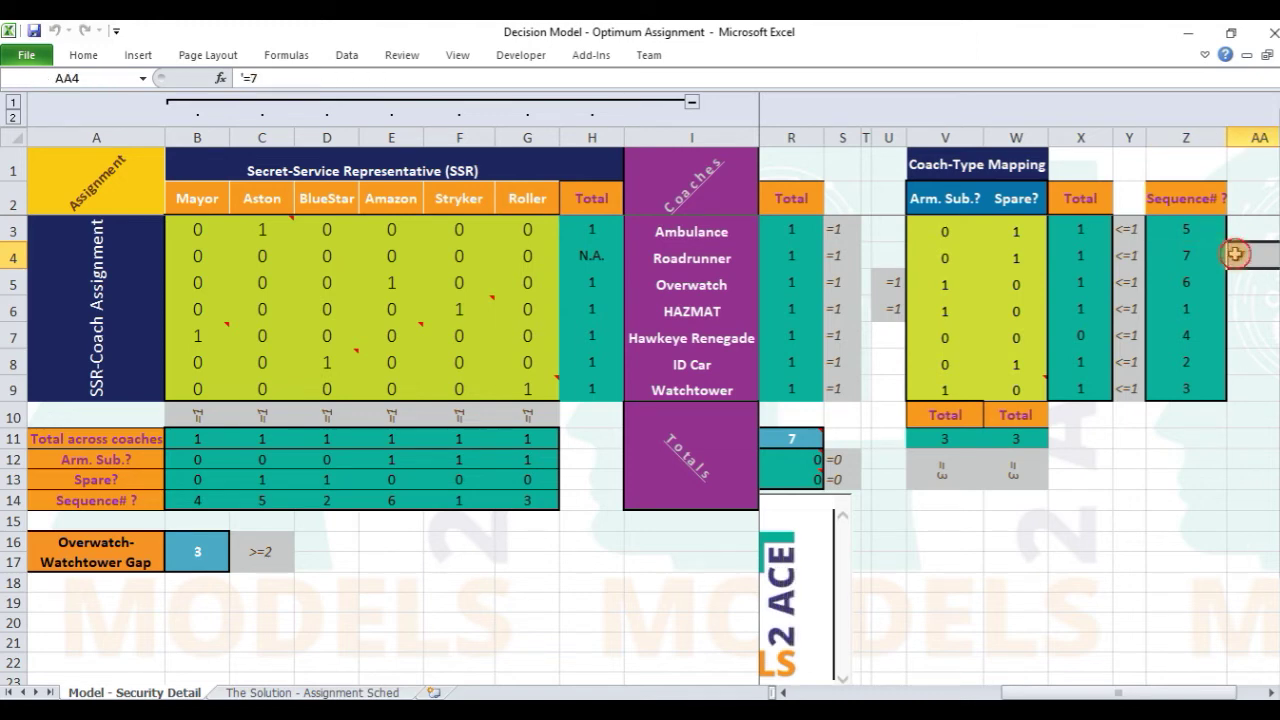
Point out the Roadrunner_Seq >= 7 constraint in the Solver parameters, then close them
left_click(347, 55)
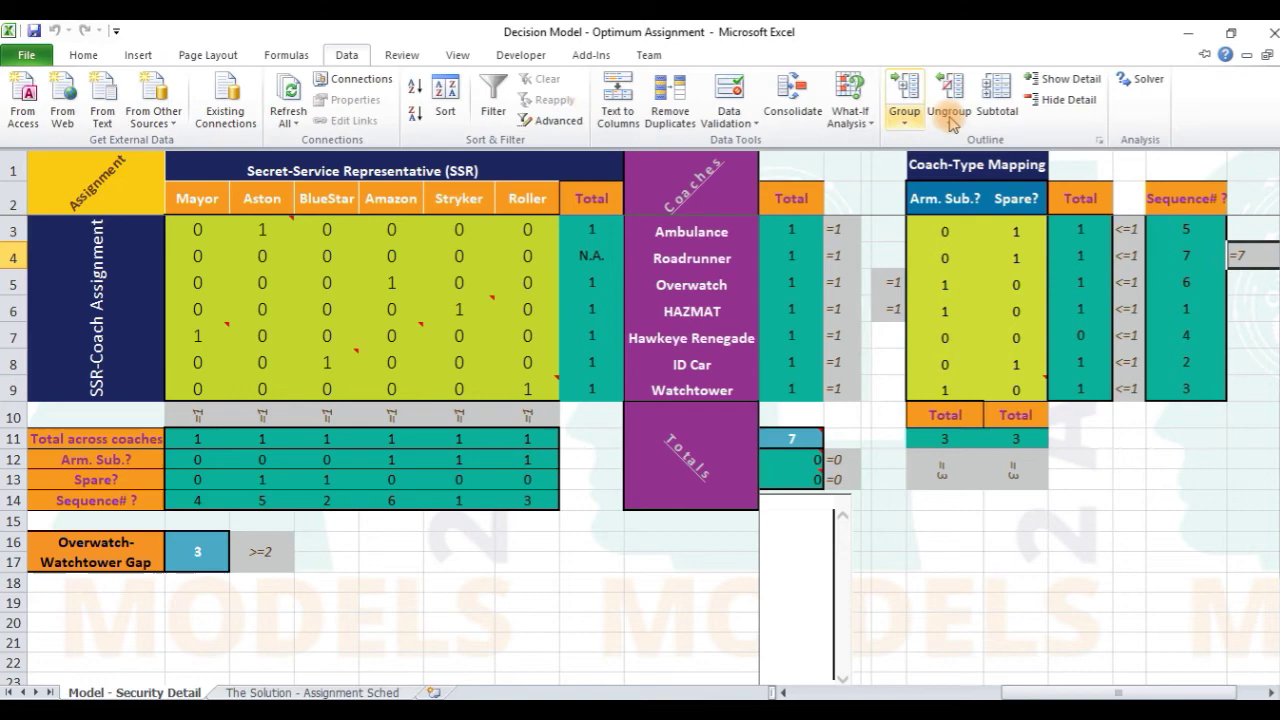
left_click(1140, 79)
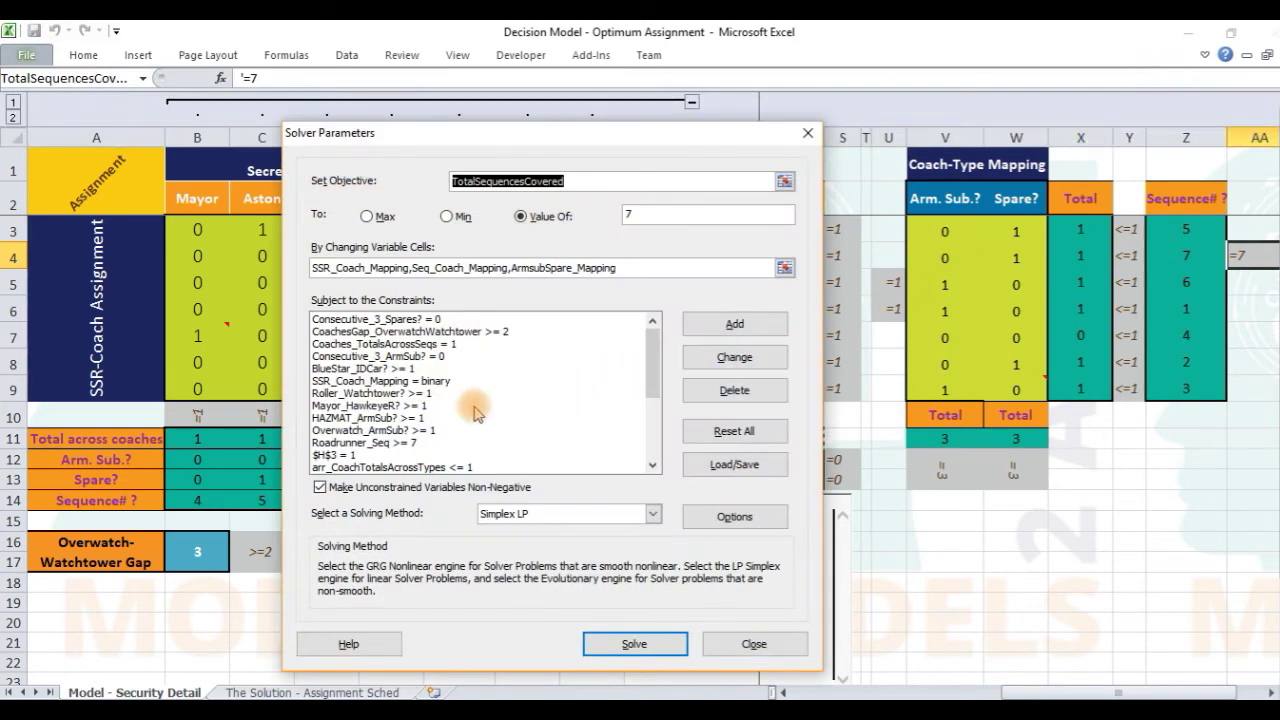
left_click(398, 444)
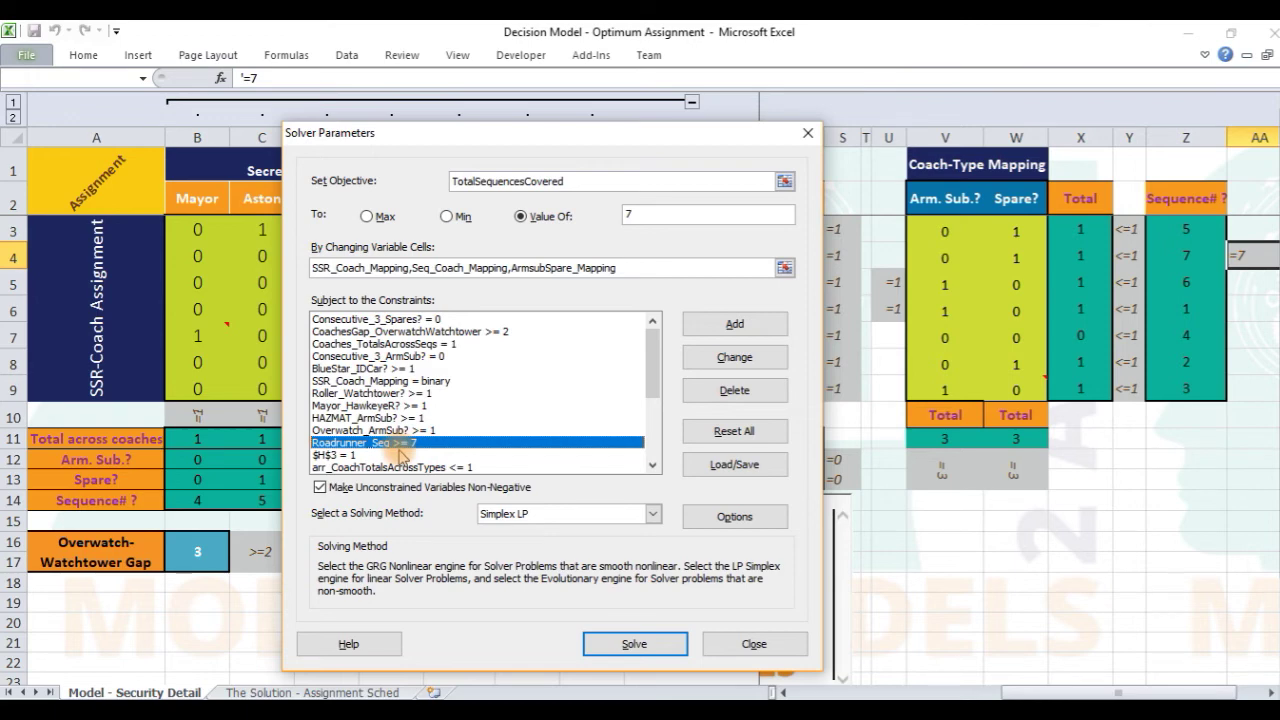
key("Escape")
Review the Sequence# row A14:G14, then inspect the ABS formula in the Overwatch-Watchtower Gap cell B16
left_click(818, 691)
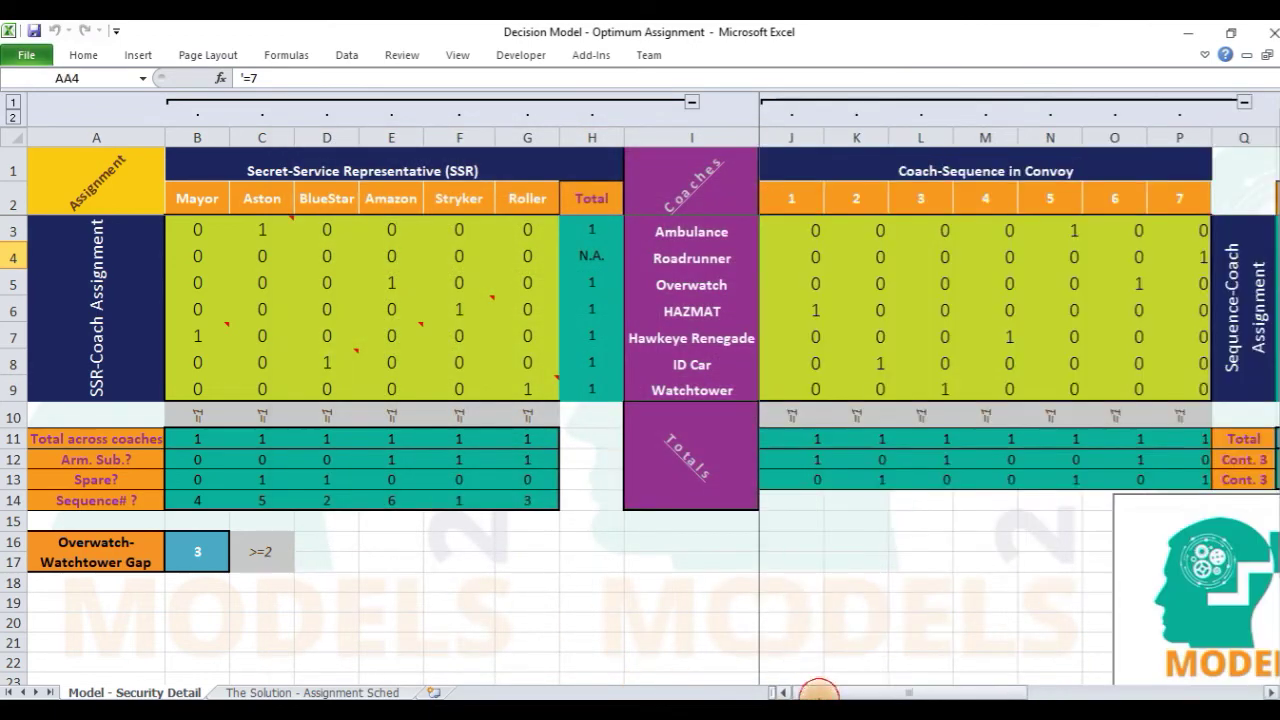
left_click_drag(100, 500, 529, 500)
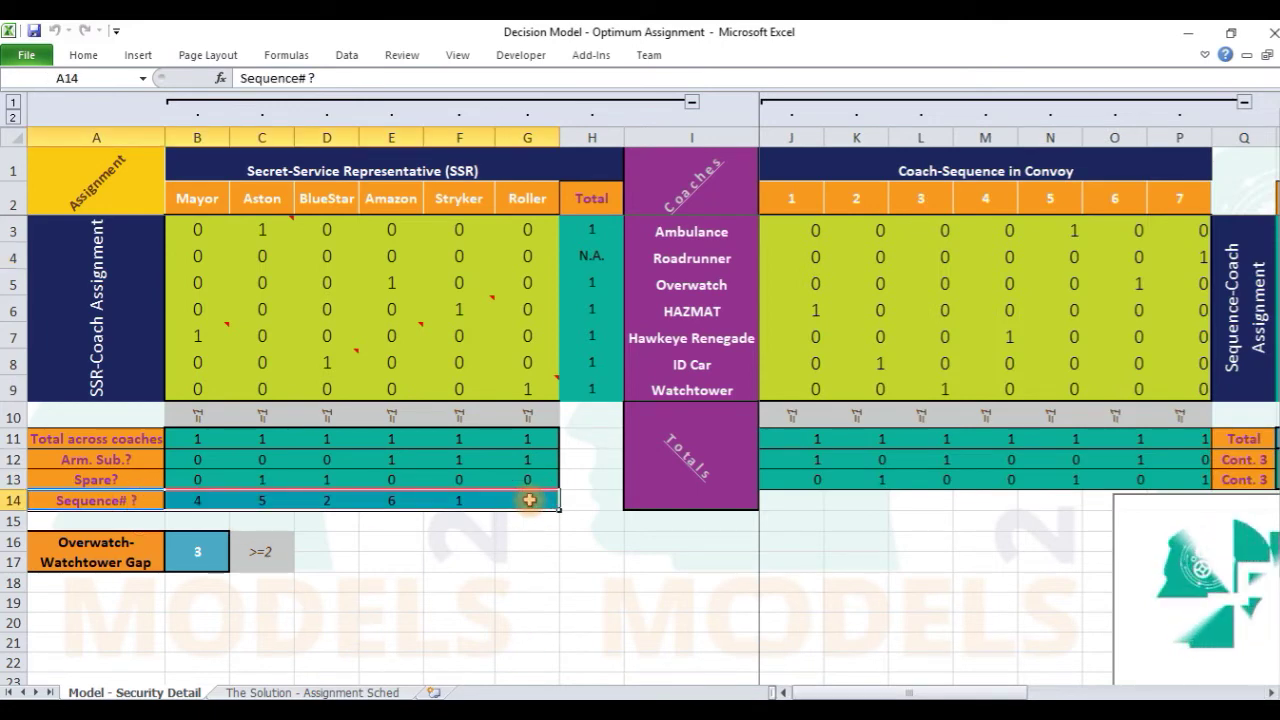
left_click(195, 562)
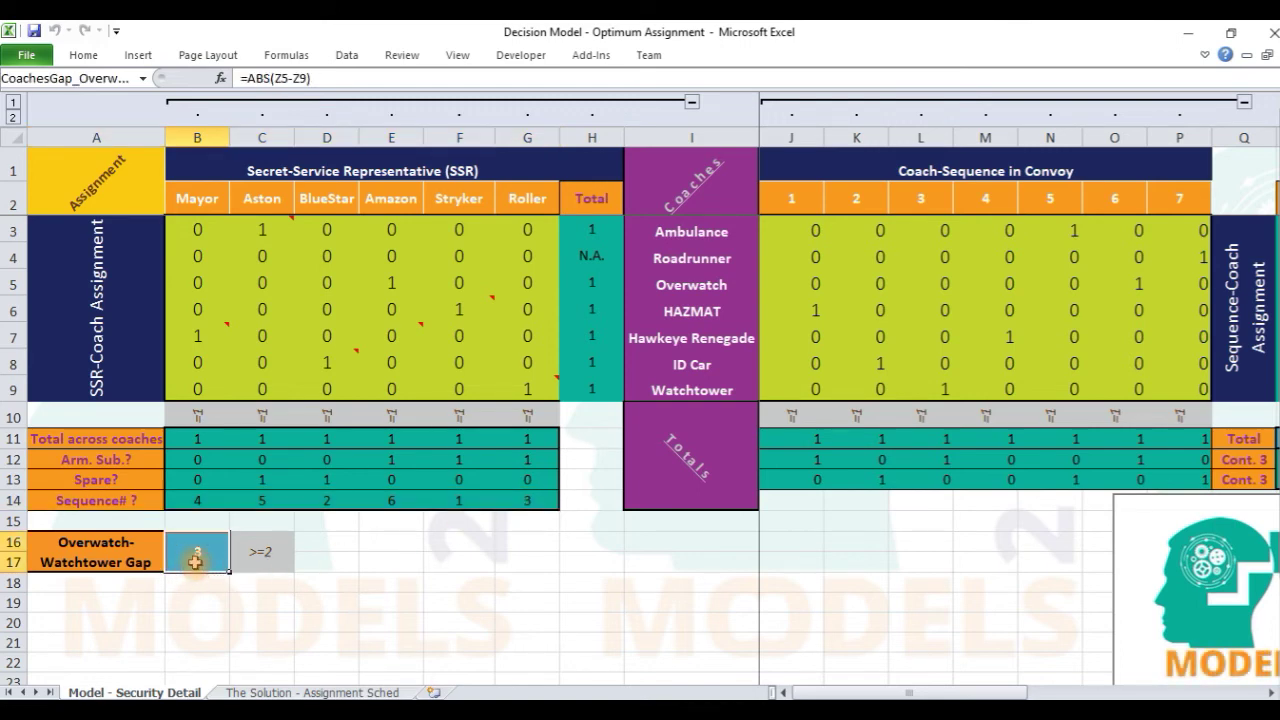
left_click_drag(274, 78, 298, 78)
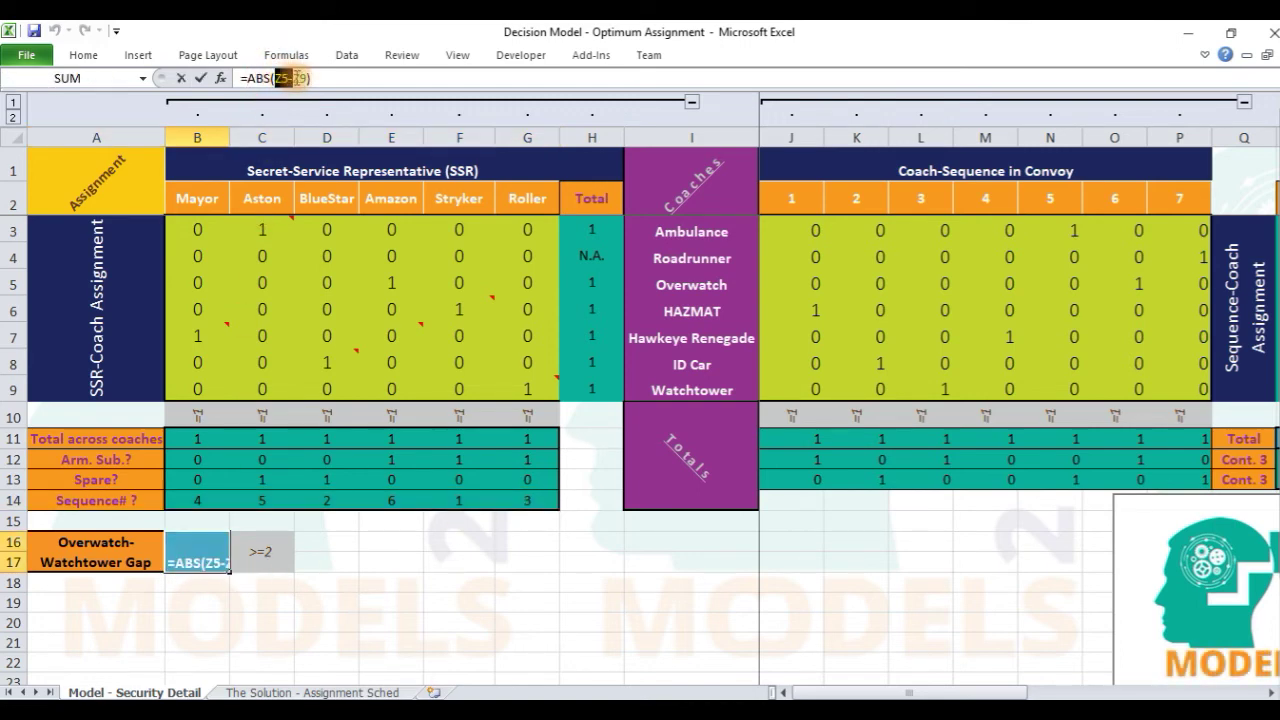
key("Escape")
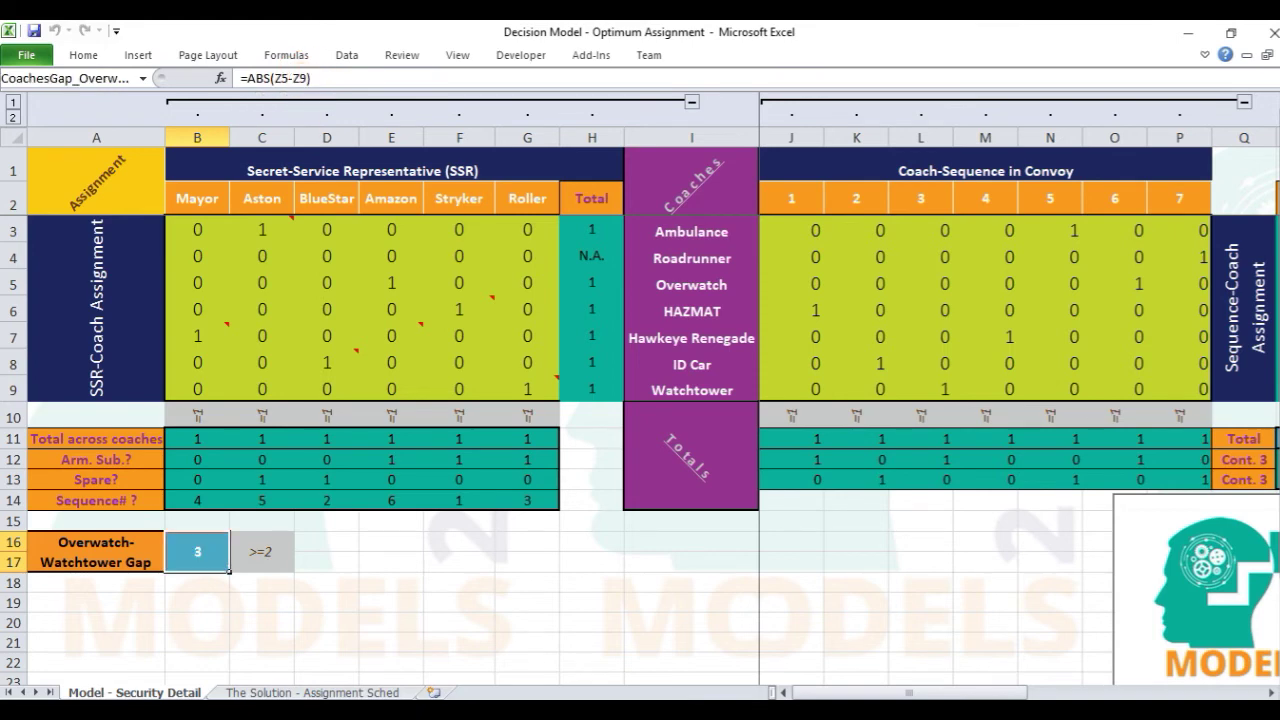
Trace the gap formula's references to the Overwatch and Watchtower sequence cells Z5 and Z9
left_click_drag(1001, 692, 1185, 693)
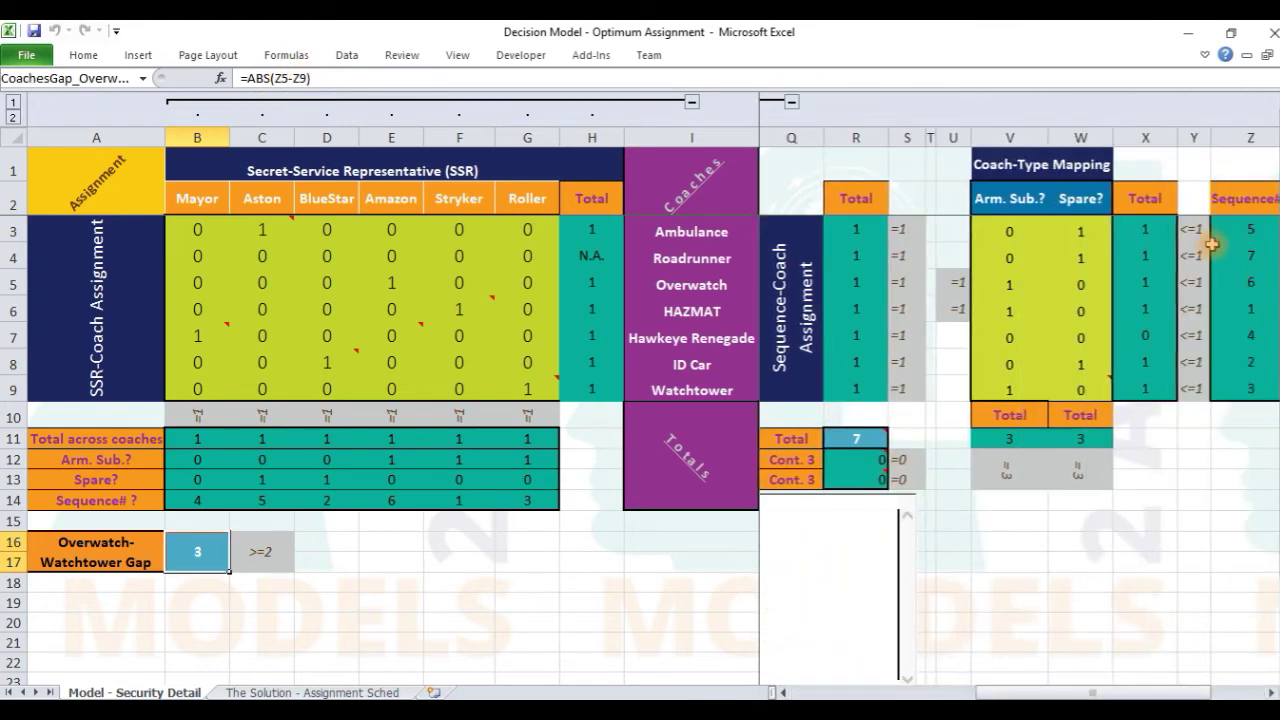
left_click(258, 78)
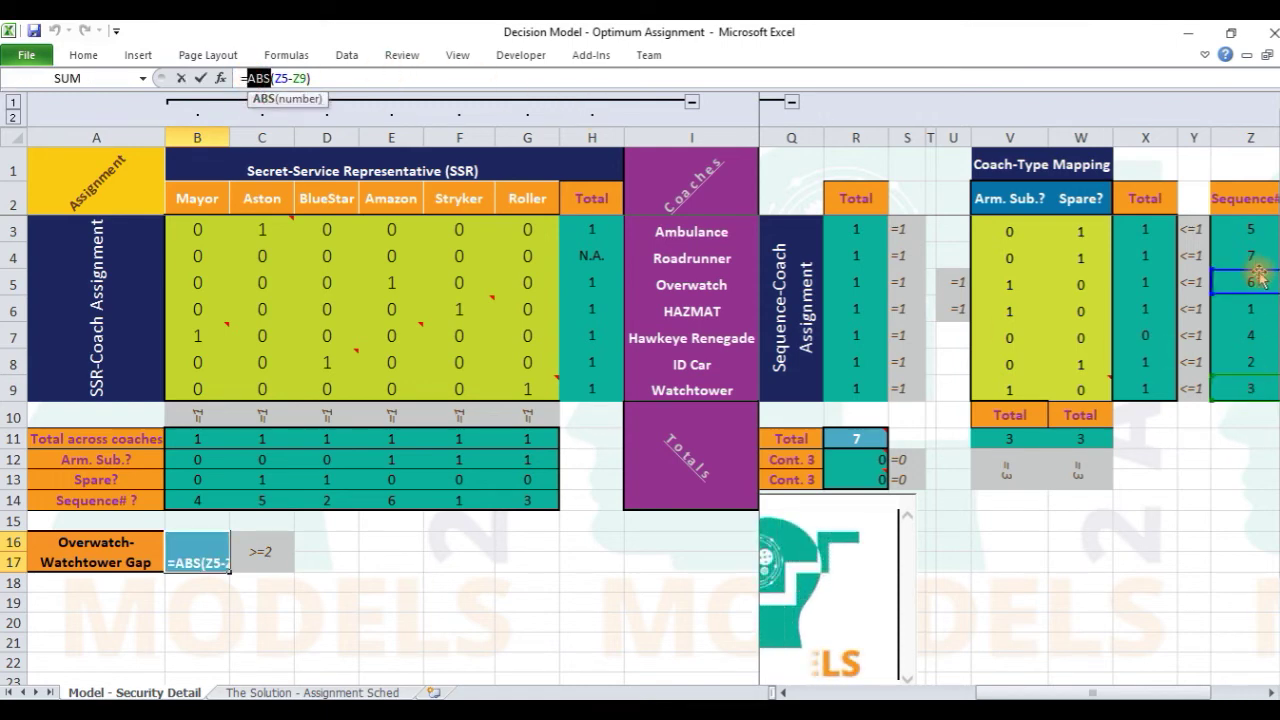
key("ctrl+Return")
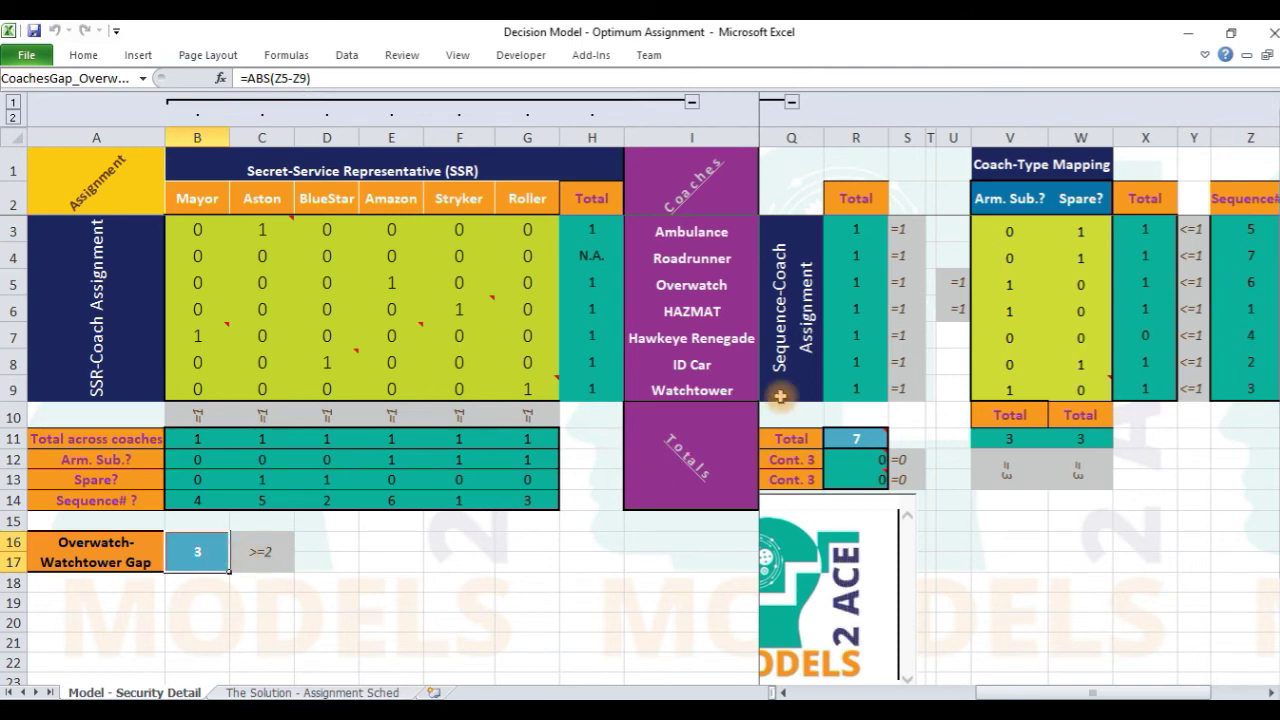
left_click(700, 311)
left_click(676, 404)
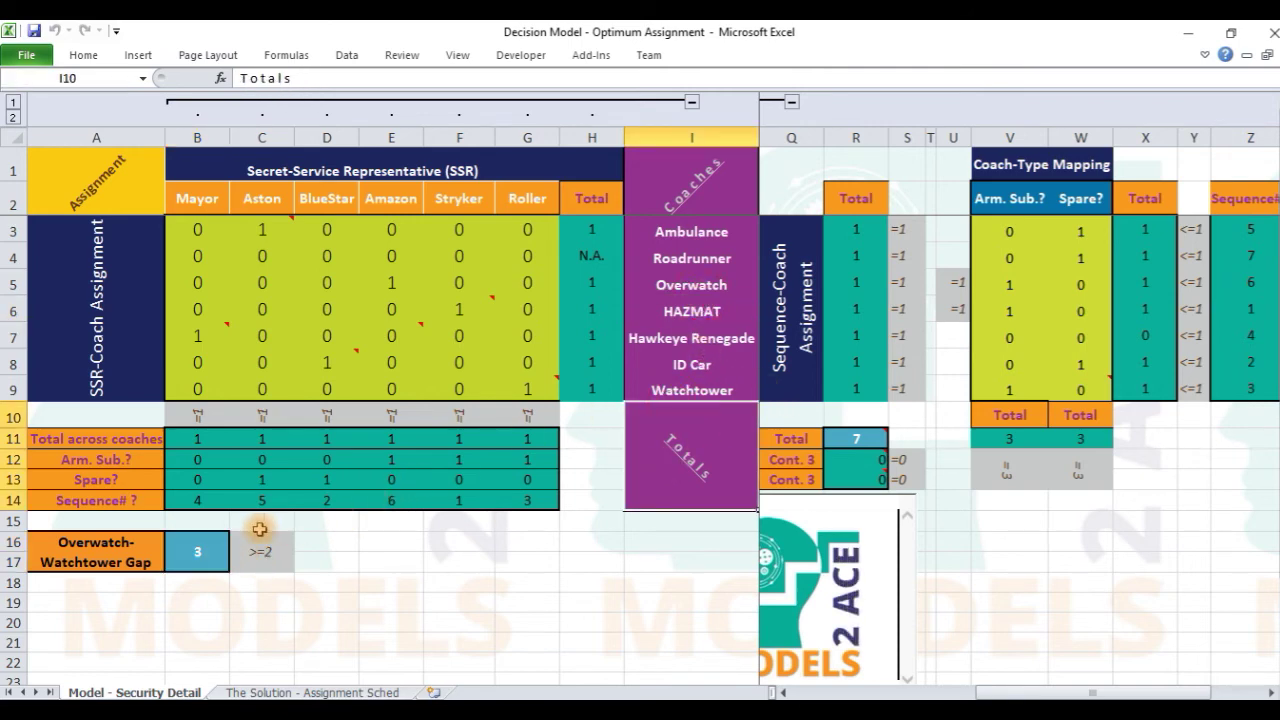
Compare the Overwatch-Watchtower Gap cell B16 with its required minimum of >=2 in C16
left_click(252, 550)
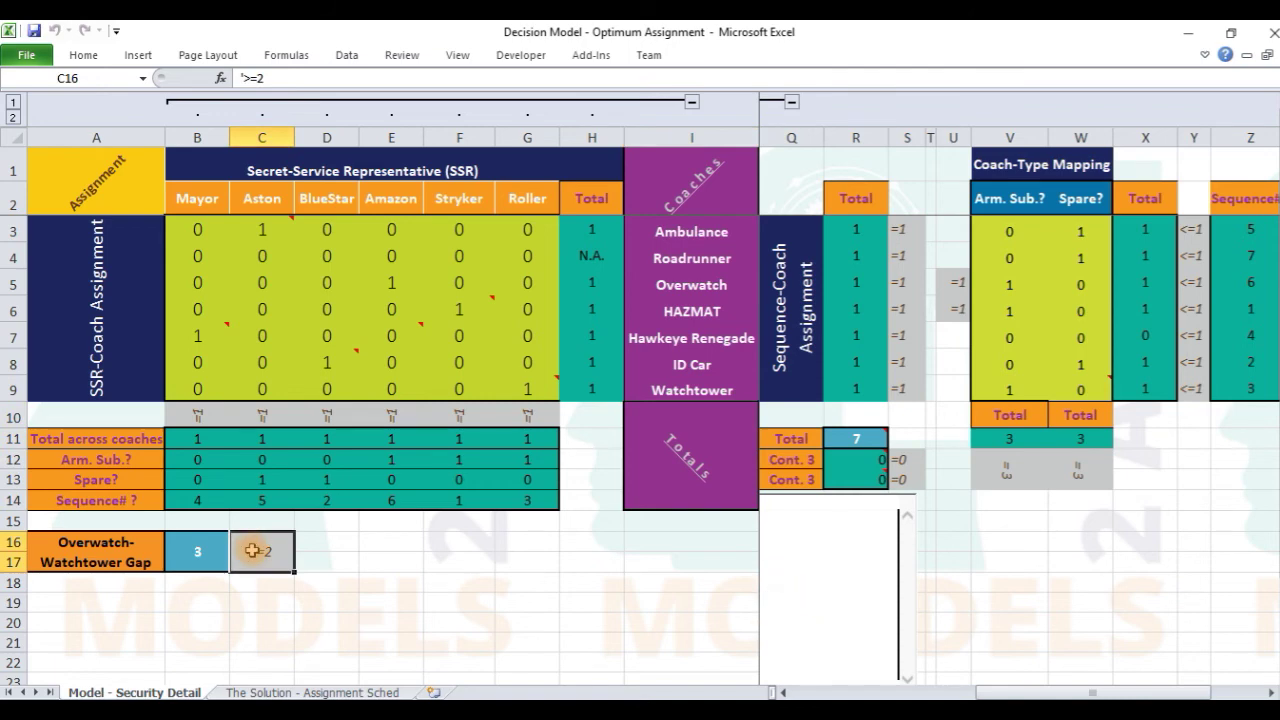
left_click(197, 551)
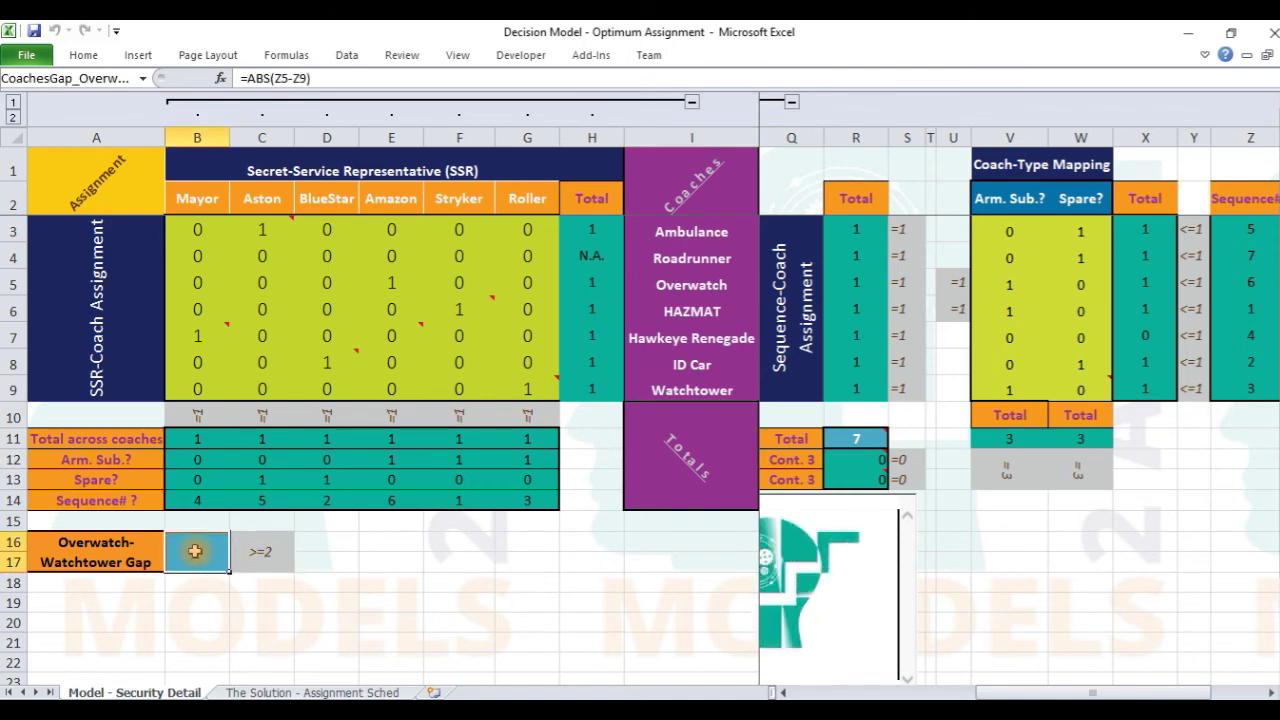
left_click(259, 551)
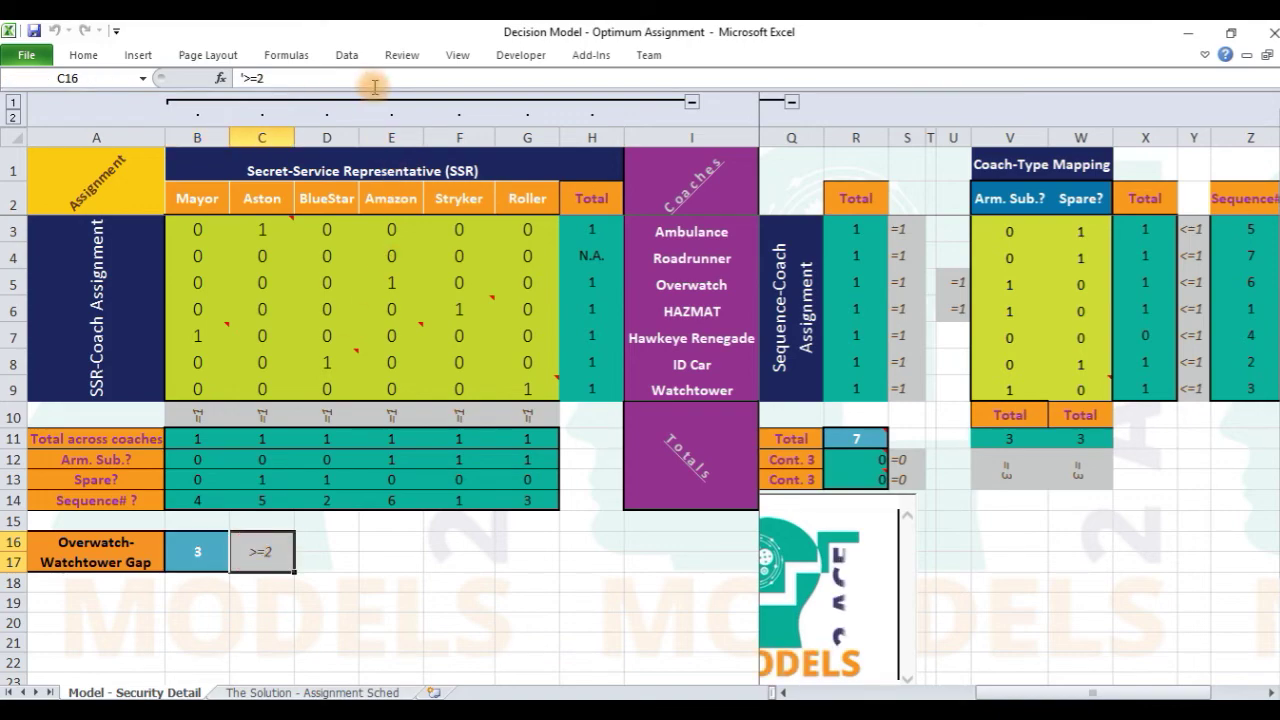
Look up the CoachesGap_OverwatchWatchtower >= 2 constraint in the Solver parameters, then close them
left_click(345, 55)
left_click(1141, 80)
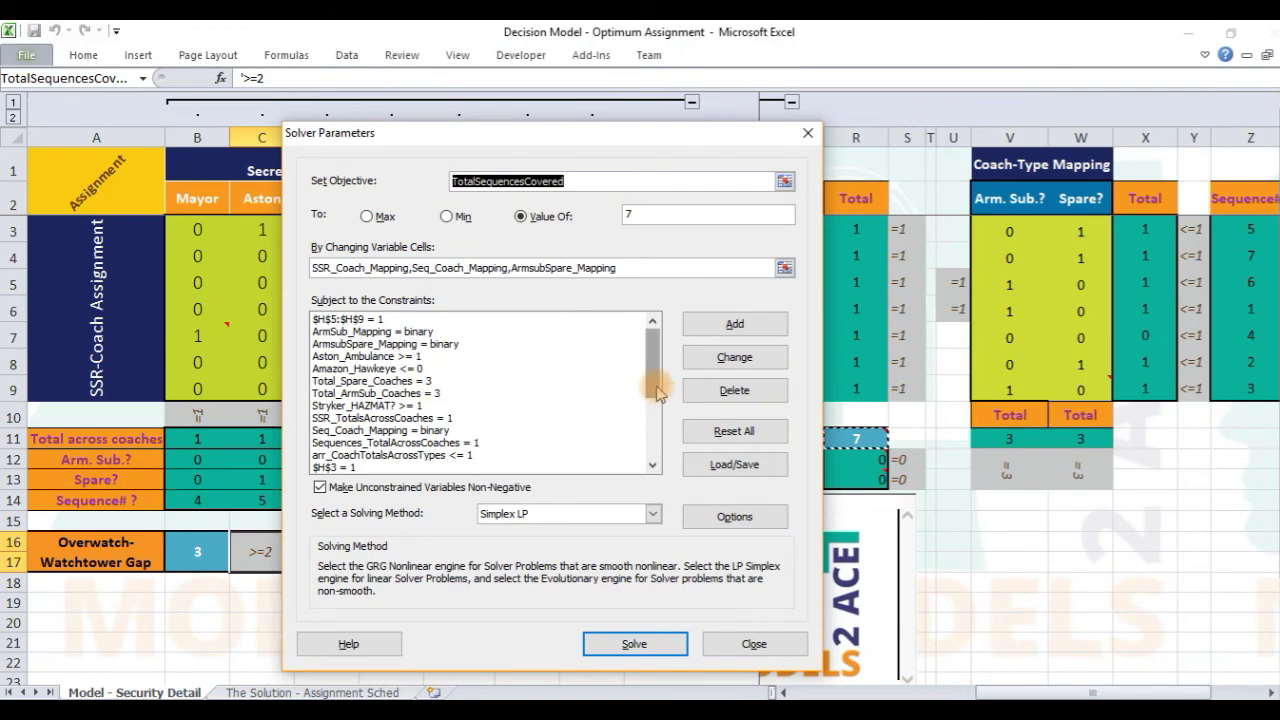
left_click_drag(658, 393, 661, 455)
key("Escape")
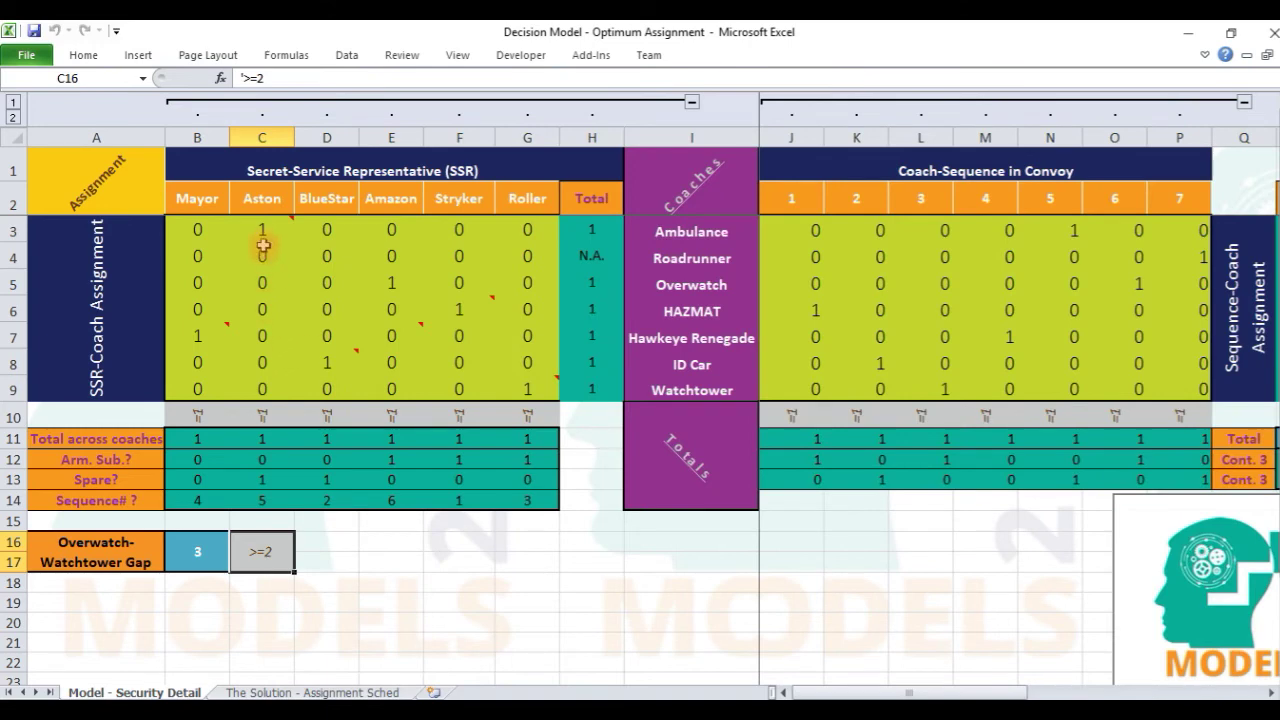
Examine decision cell B7, which pairs the Mayor with the Hawkeye Renegade coach
mouse_move(262, 231)
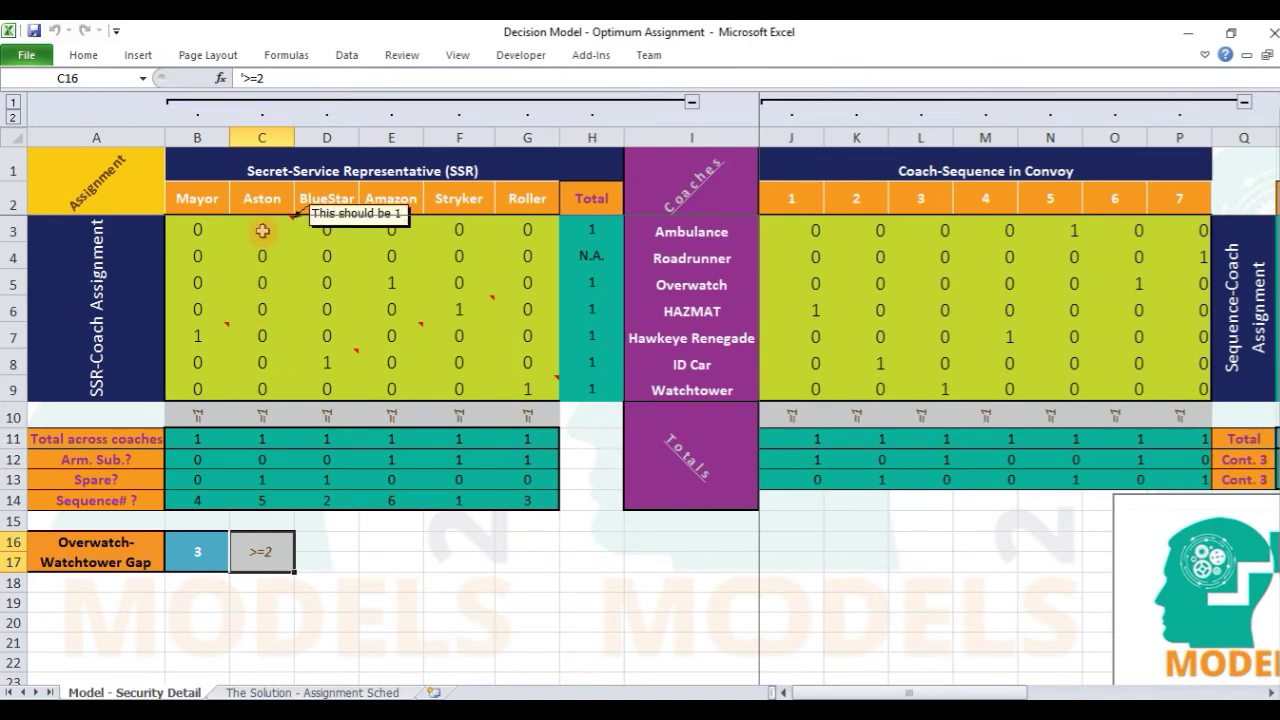
left_click(195, 334)
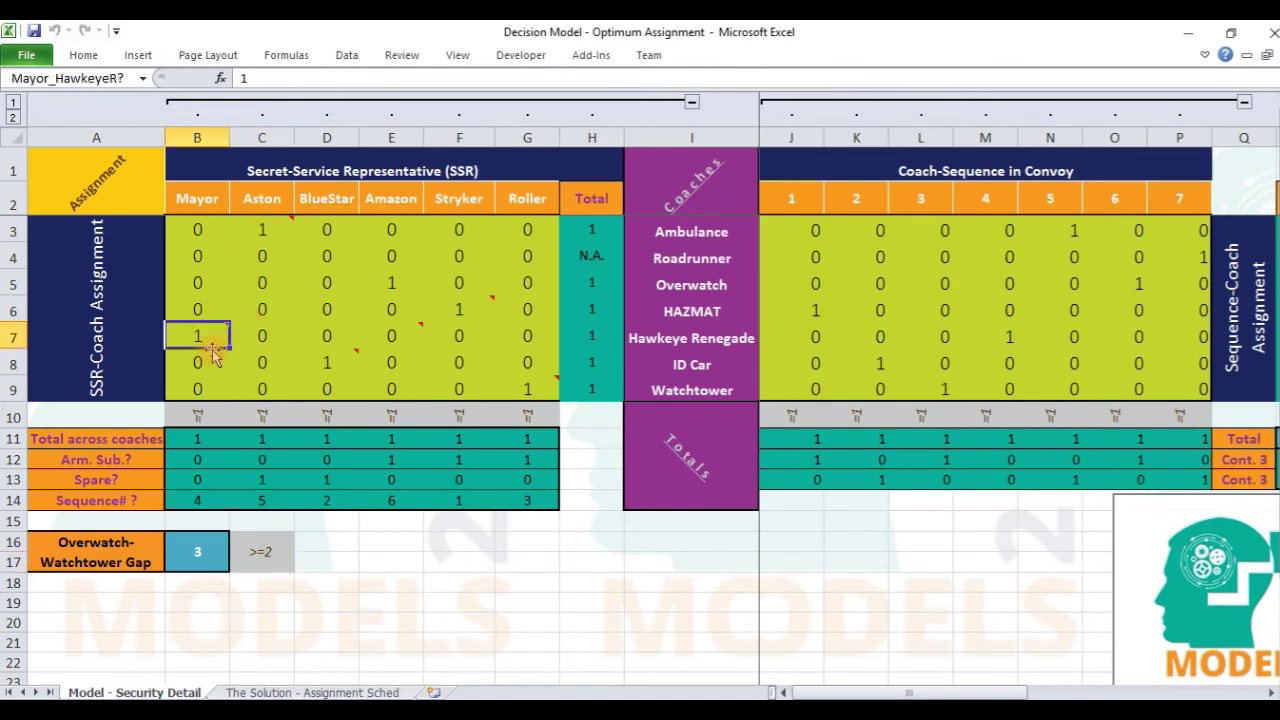
left_click(680, 337)
left_click(207, 338)
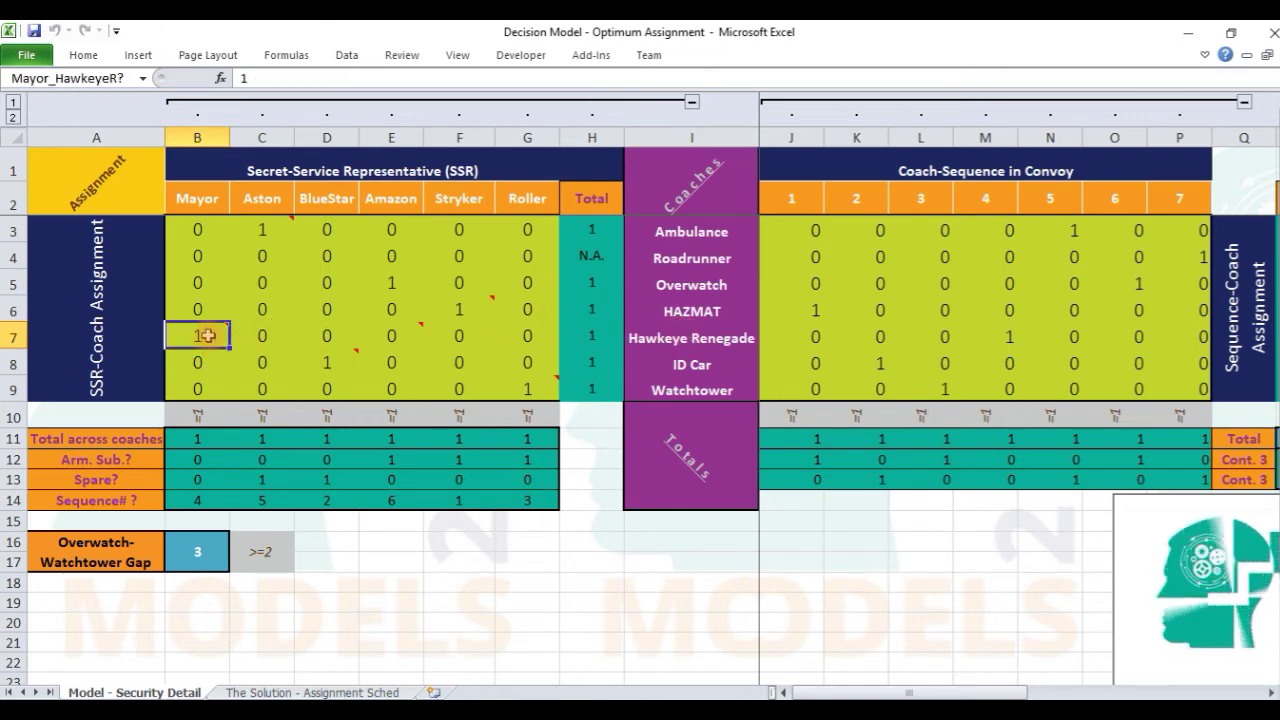
mouse_move(207, 336)
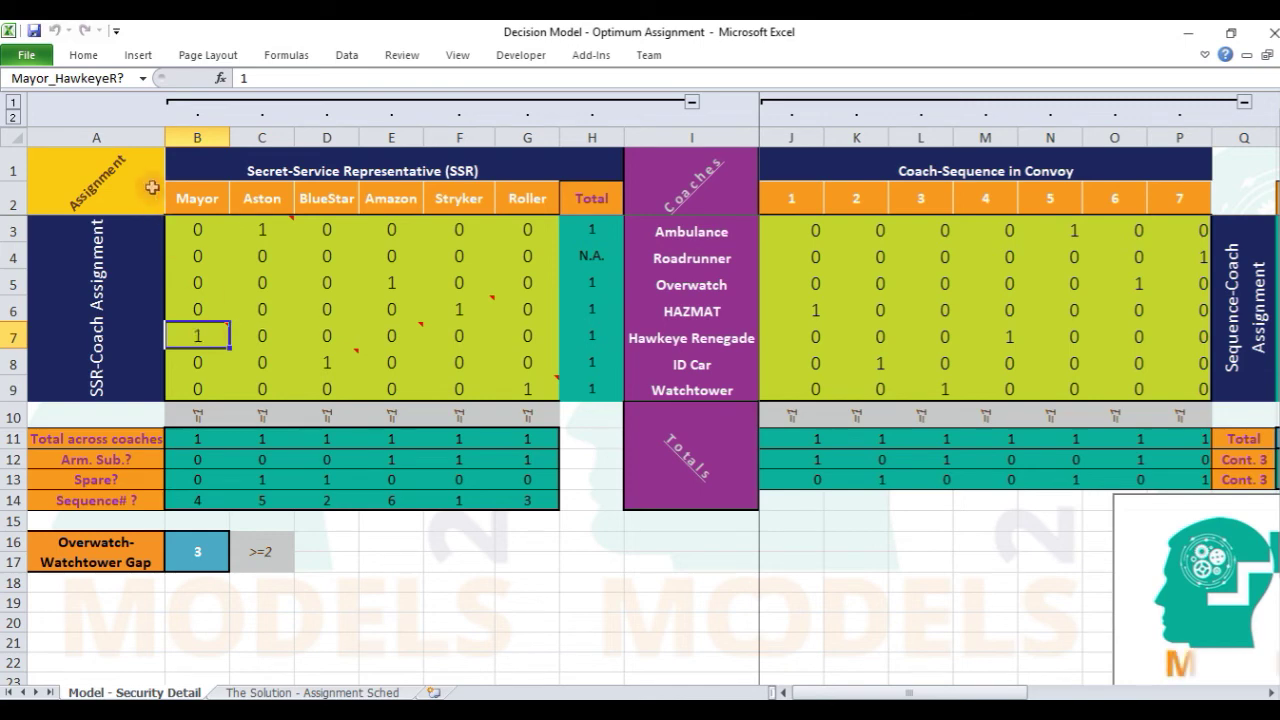
Point out the defined name Mayor_HawkeyeR? of cell B7 and read the cell's comment
left_click(100, 78)
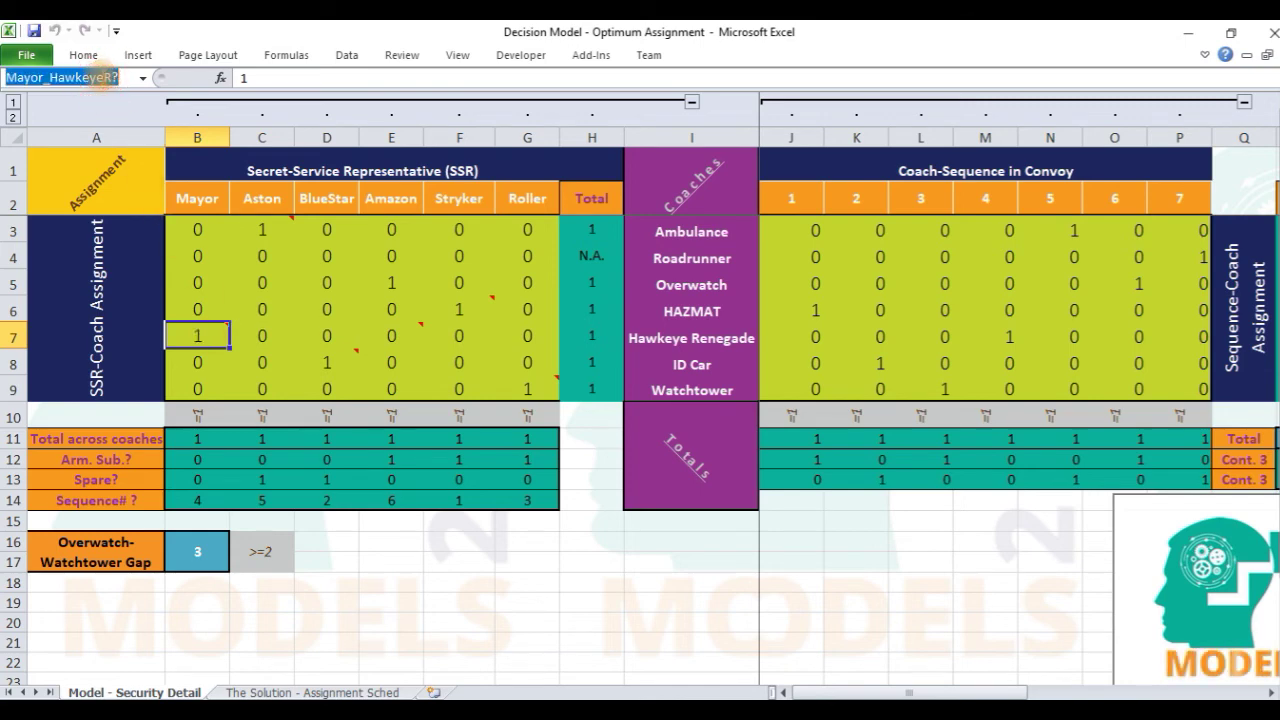
left_click(286, 54)
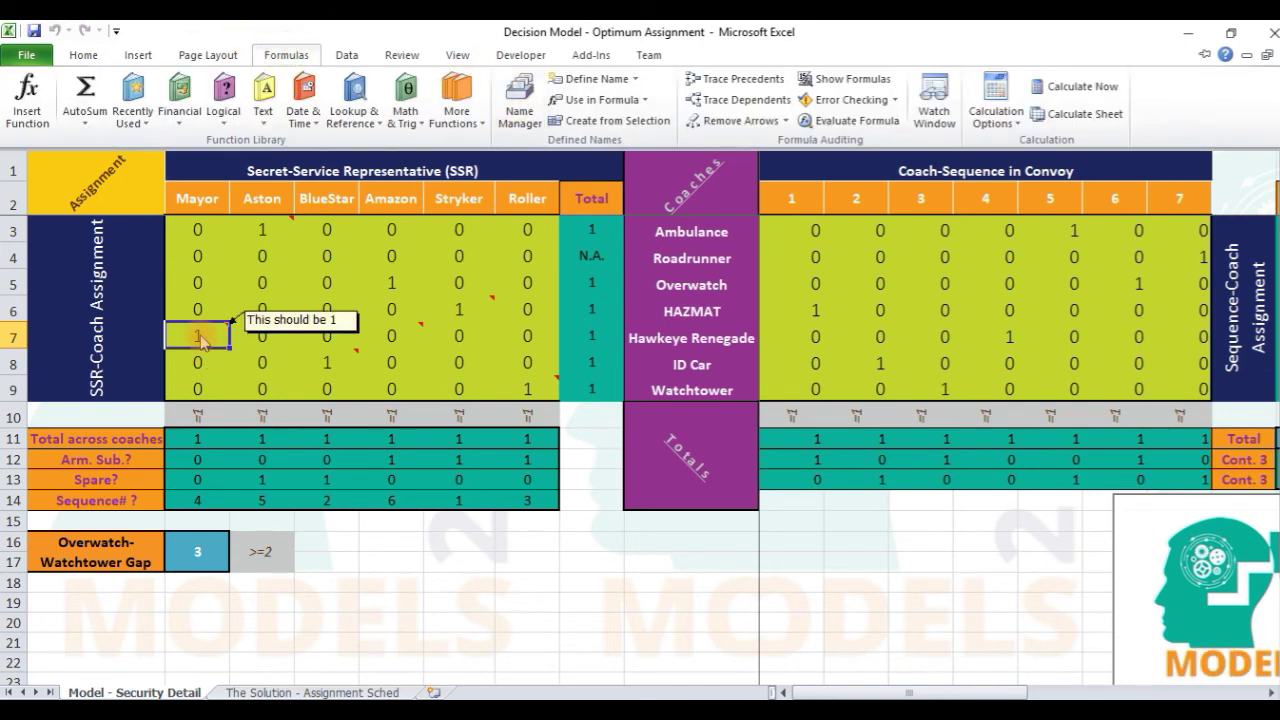
left_click(1207, 110)
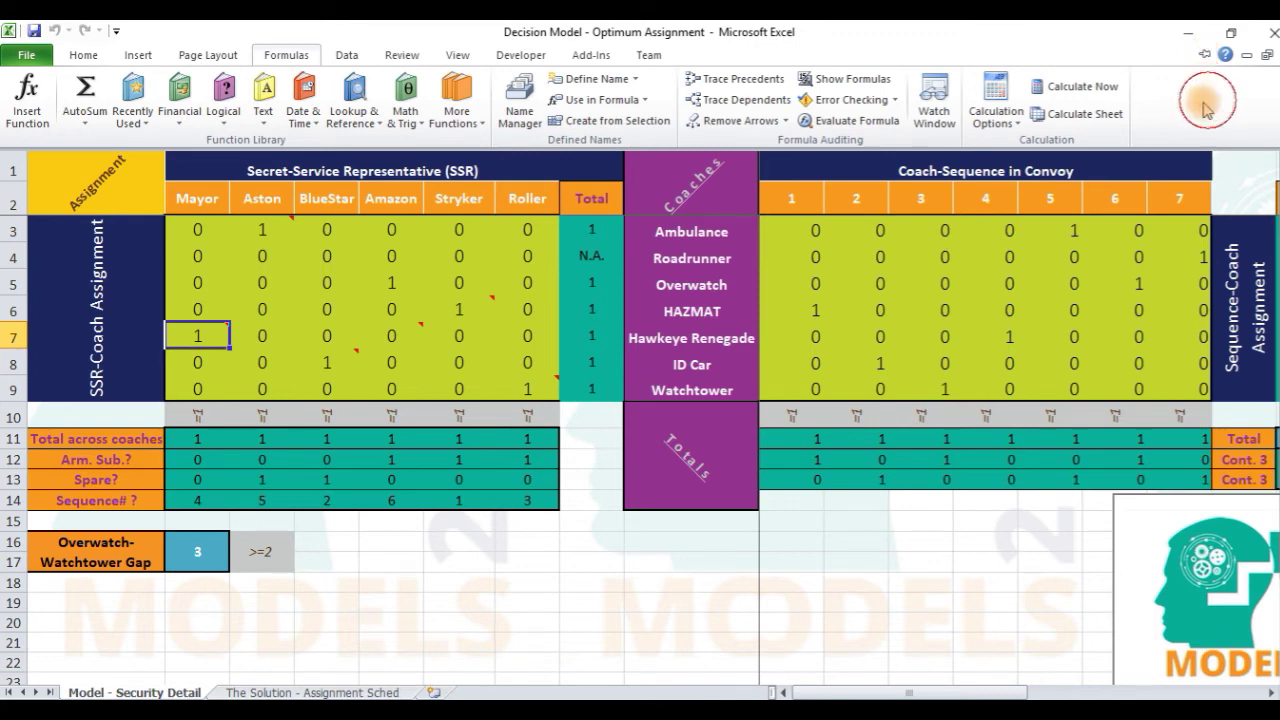
left_click(229, 338)
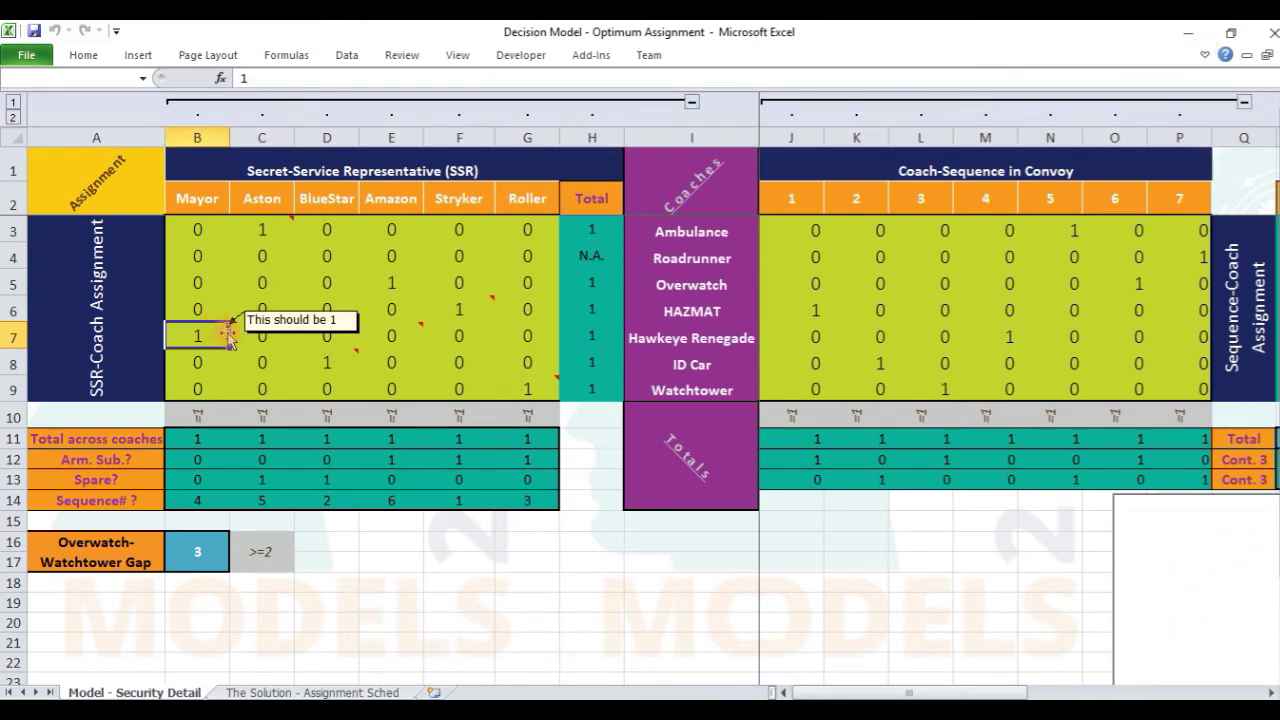
Point out the Mayor_HawkeyeR? >= 1 constraint in the Solver parameters, then close them
left_click(346, 54)
left_click(1130, 82)
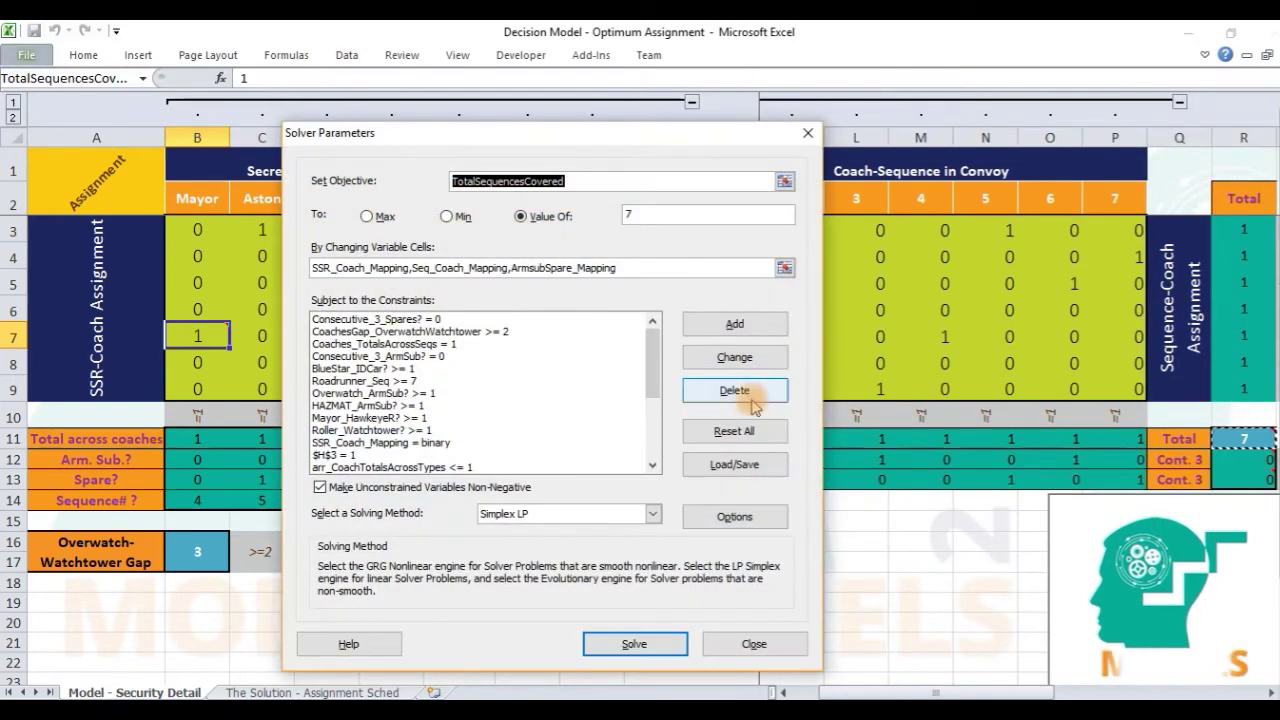
left_click(412, 418)
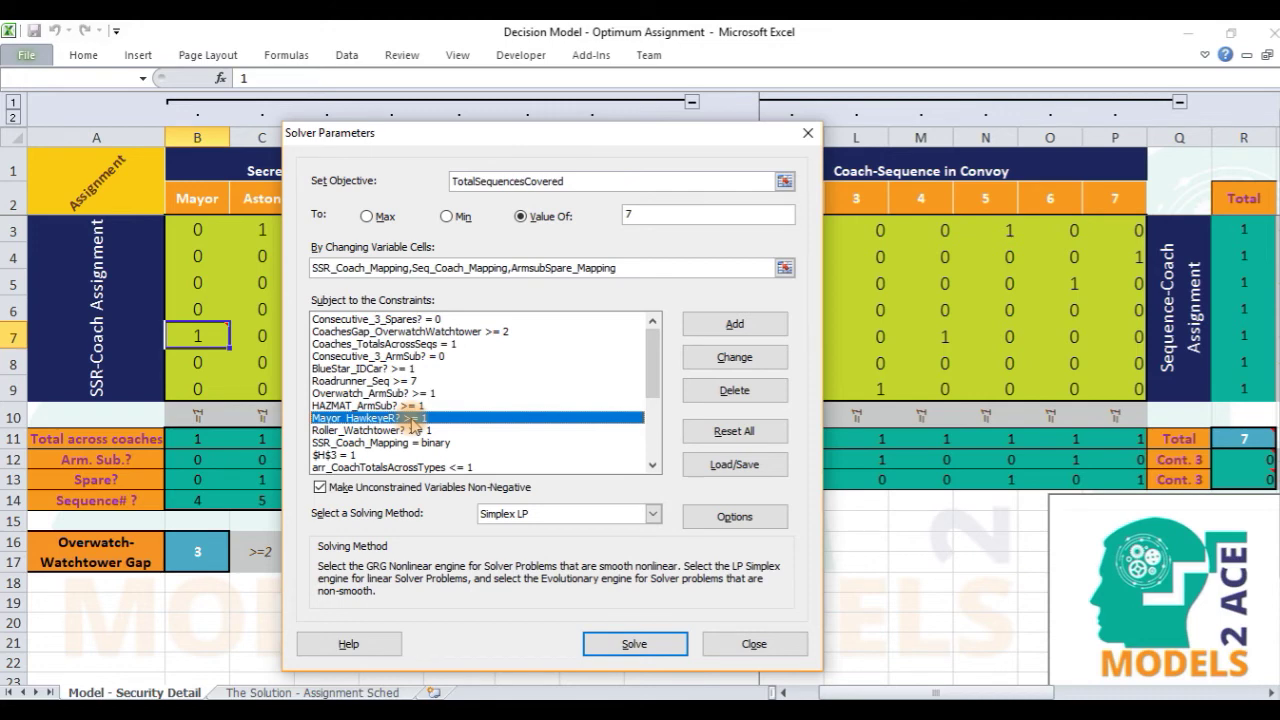
key("Escape")
Check the Aston–Ambulance cell C3 and its Aston_Ambulance >= 1 constraint in the Solver parameters, then close them
left_click(262, 235)
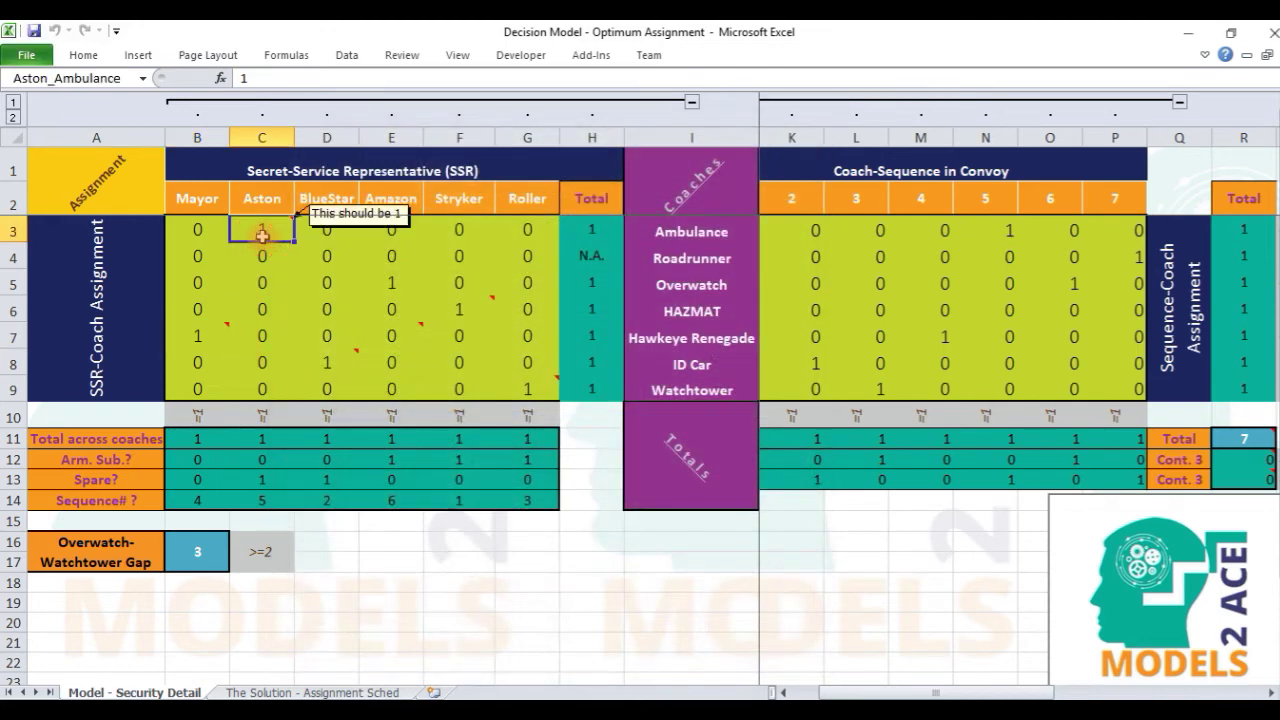
mouse_move(262, 240)
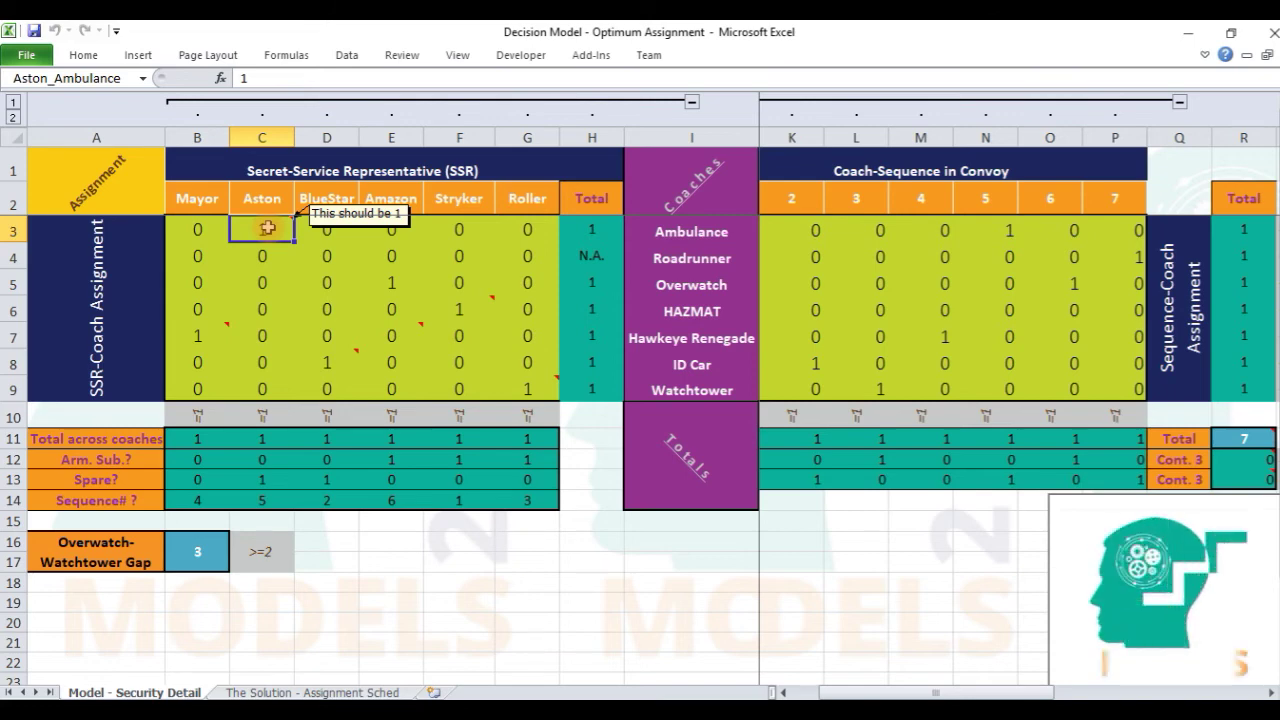
left_click(348, 55)
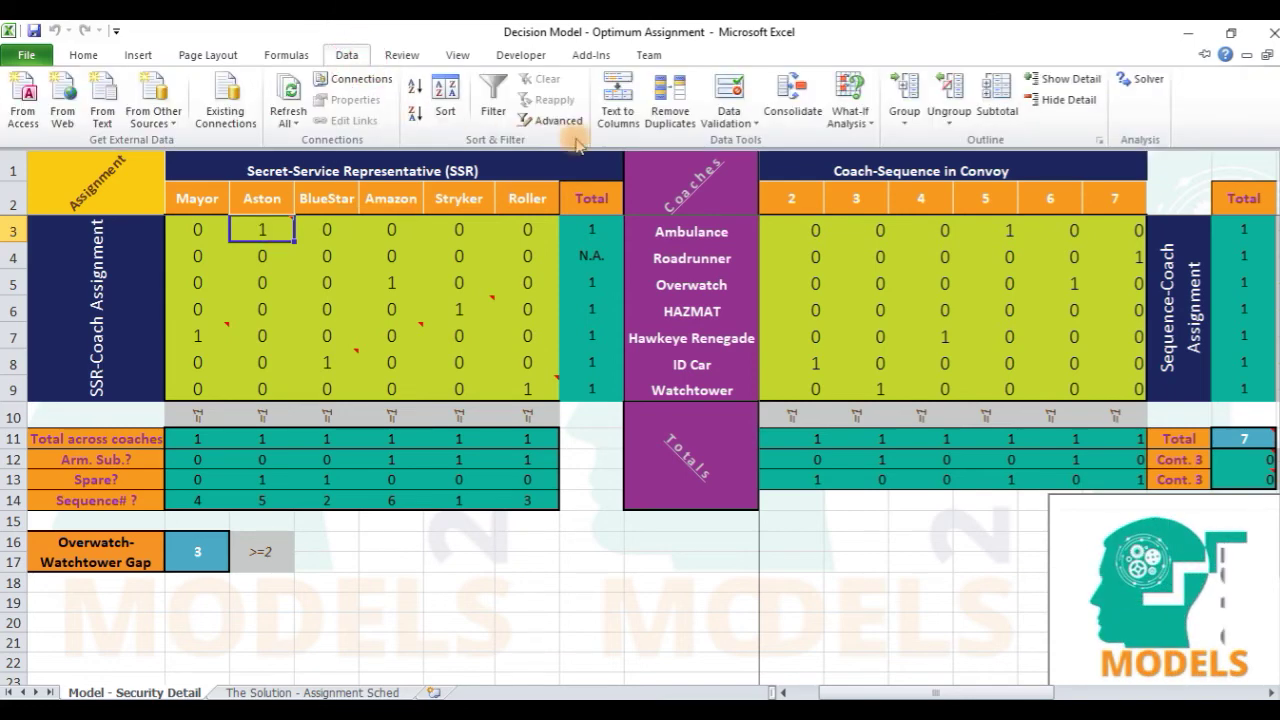
left_click(1152, 80)
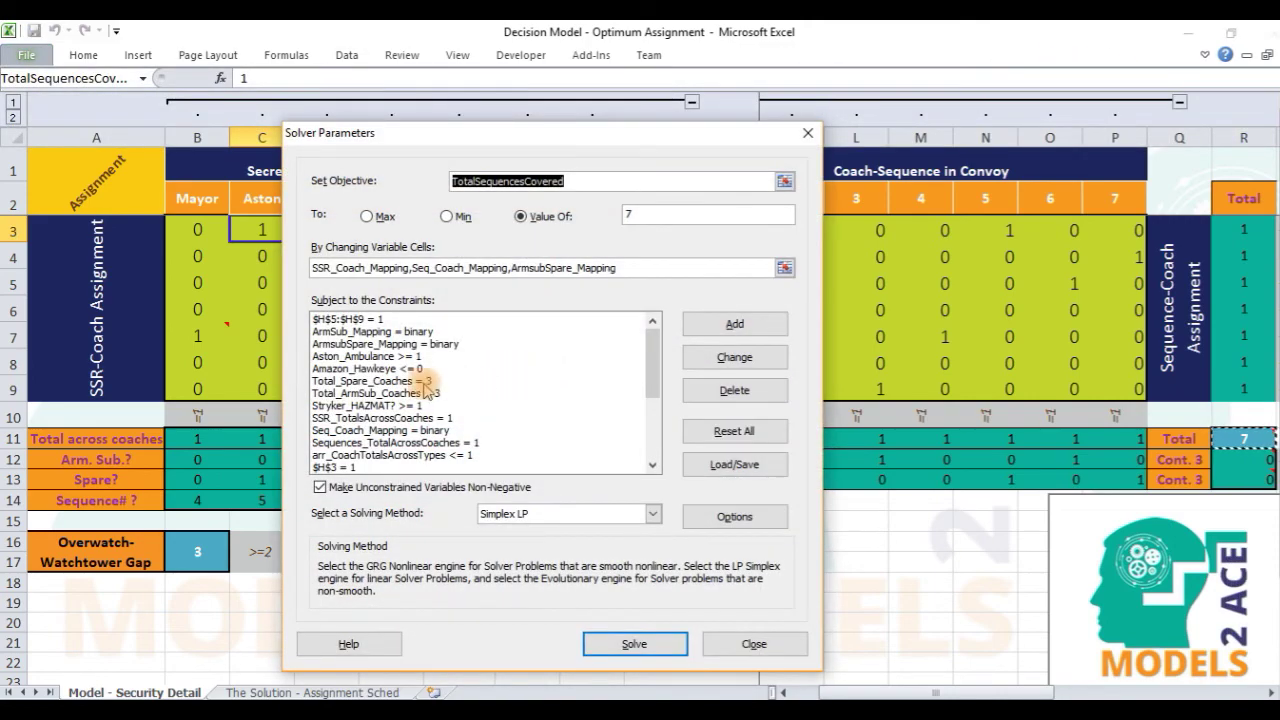
left_click(352, 366)
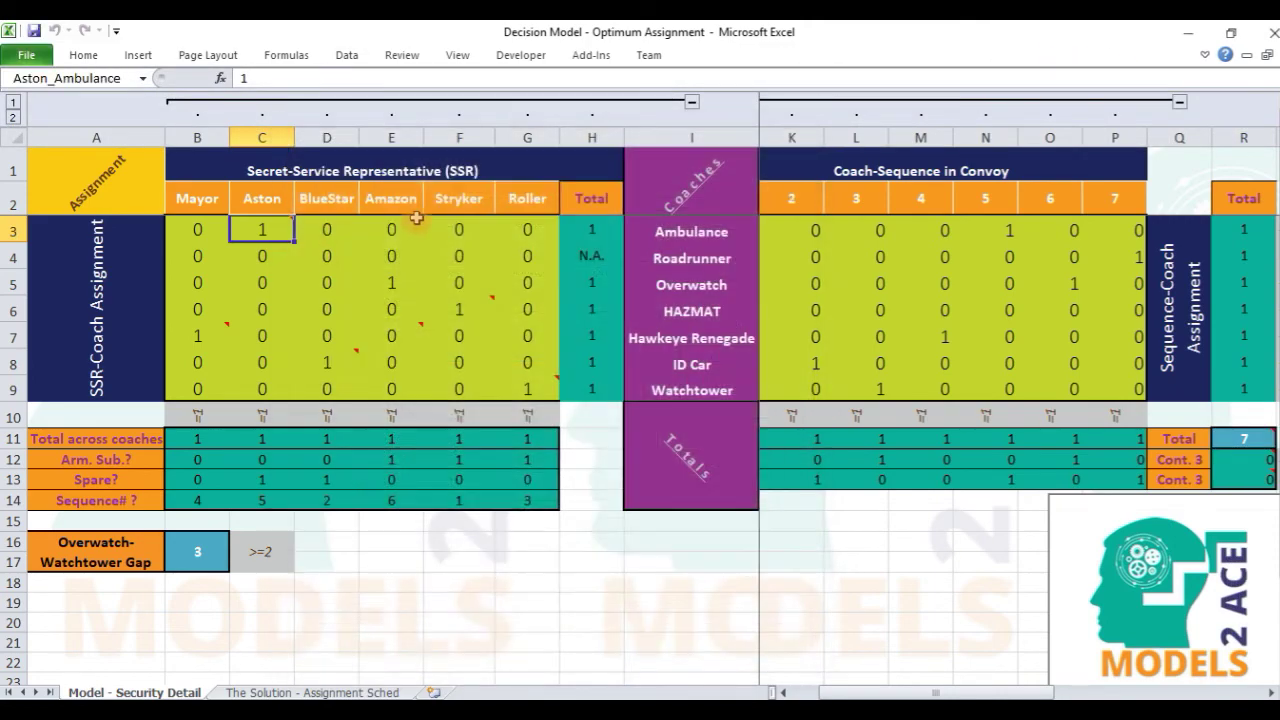
Inspect the named pairing cells Amazon–Hawkeye E7, BlueStar–ID Car D8, Stryker–HAZMAT F6 and Roller–Watchtower G9
left_click(397, 332)
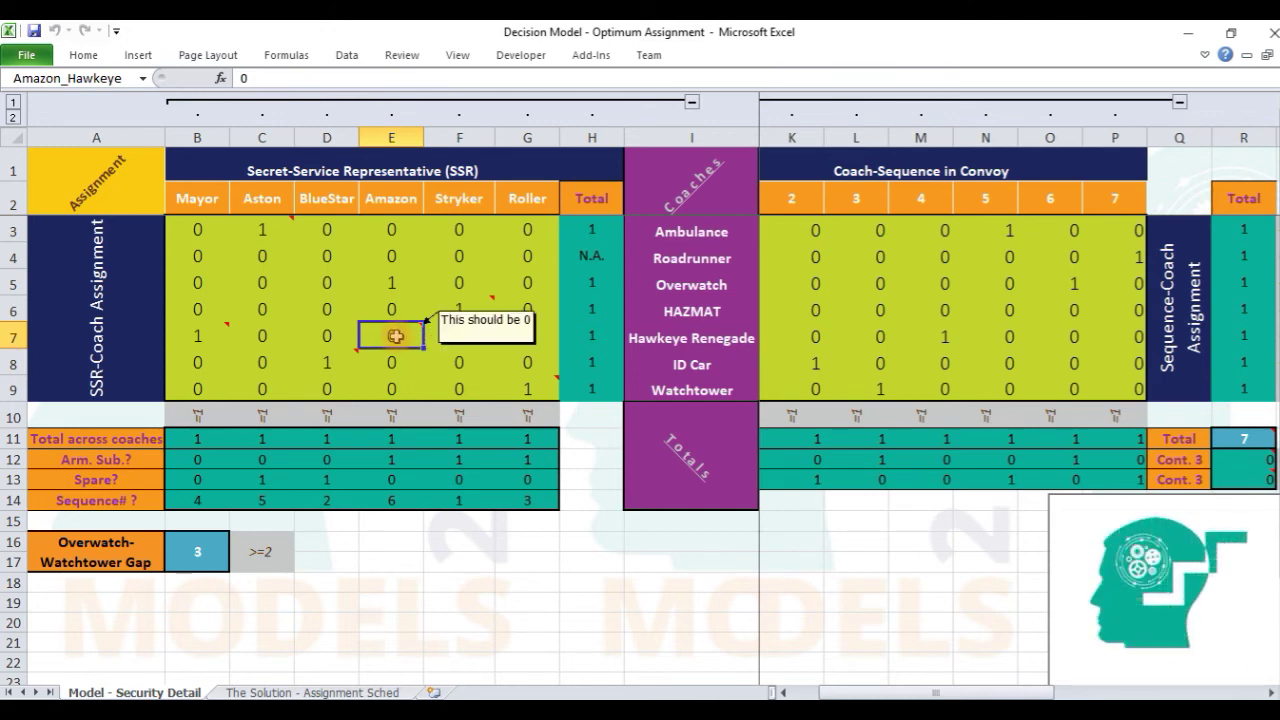
left_click(340, 363)
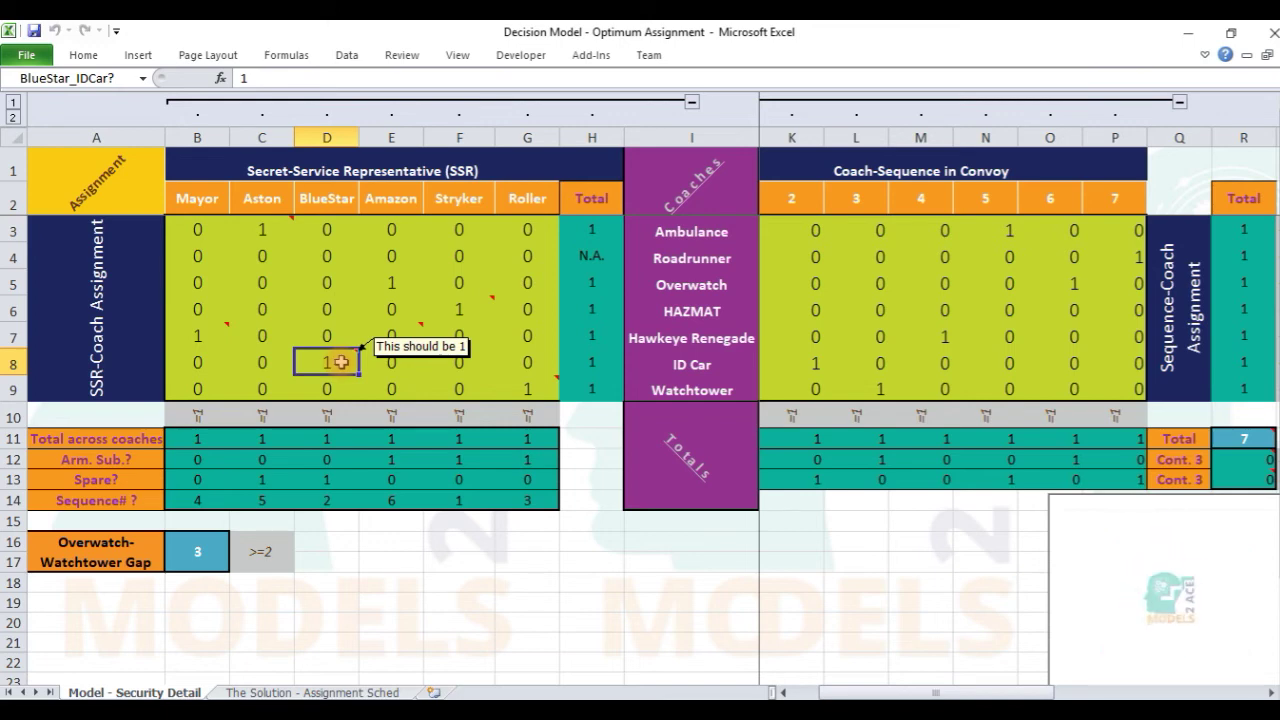
left_click(462, 311)
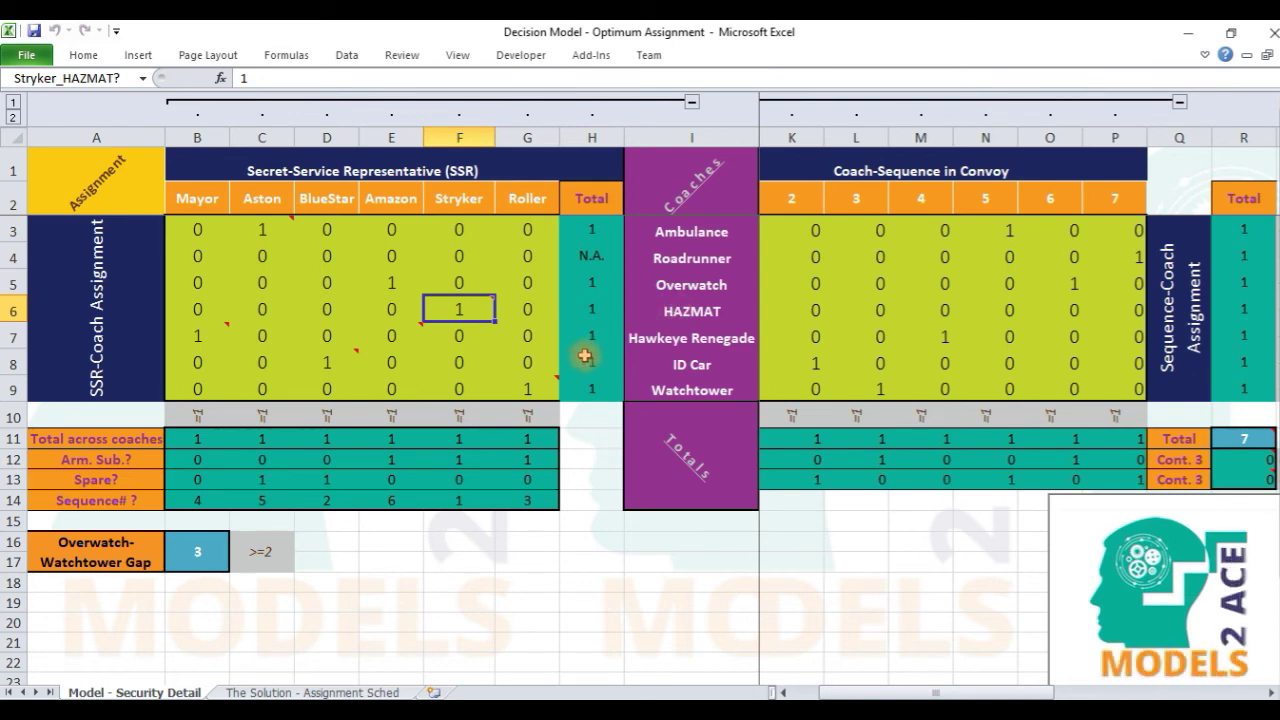
left_click(542, 381)
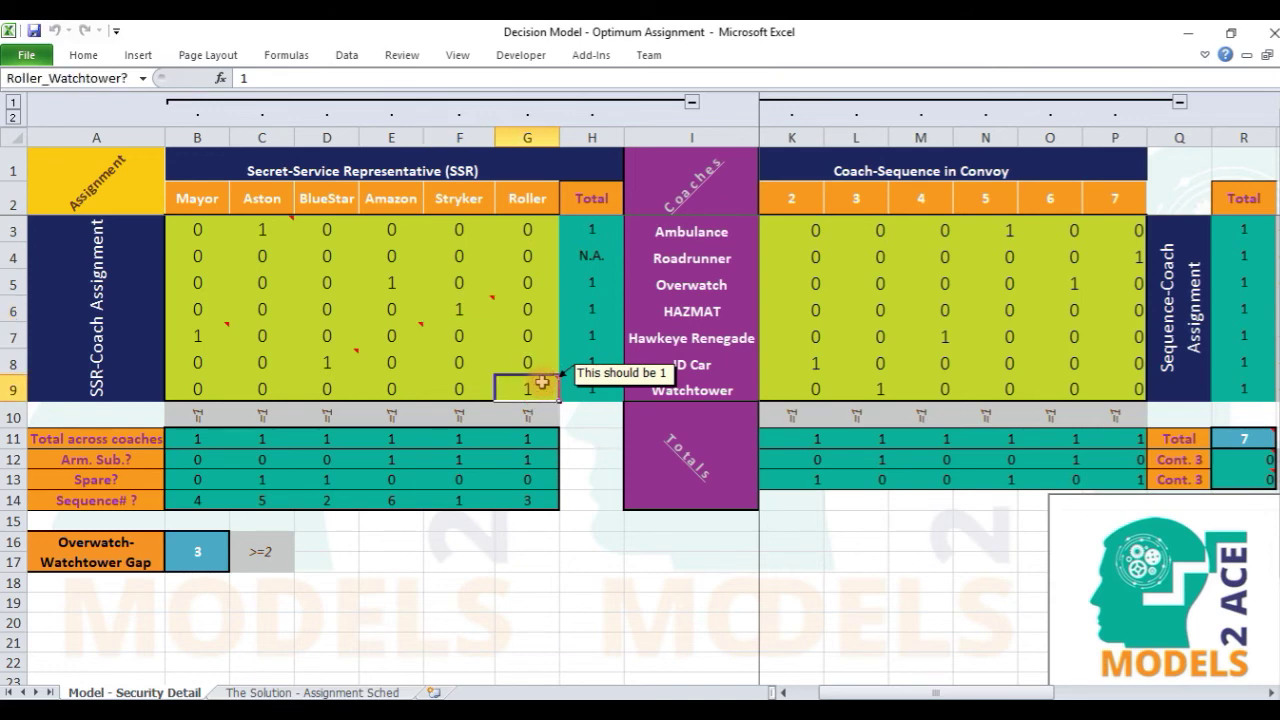
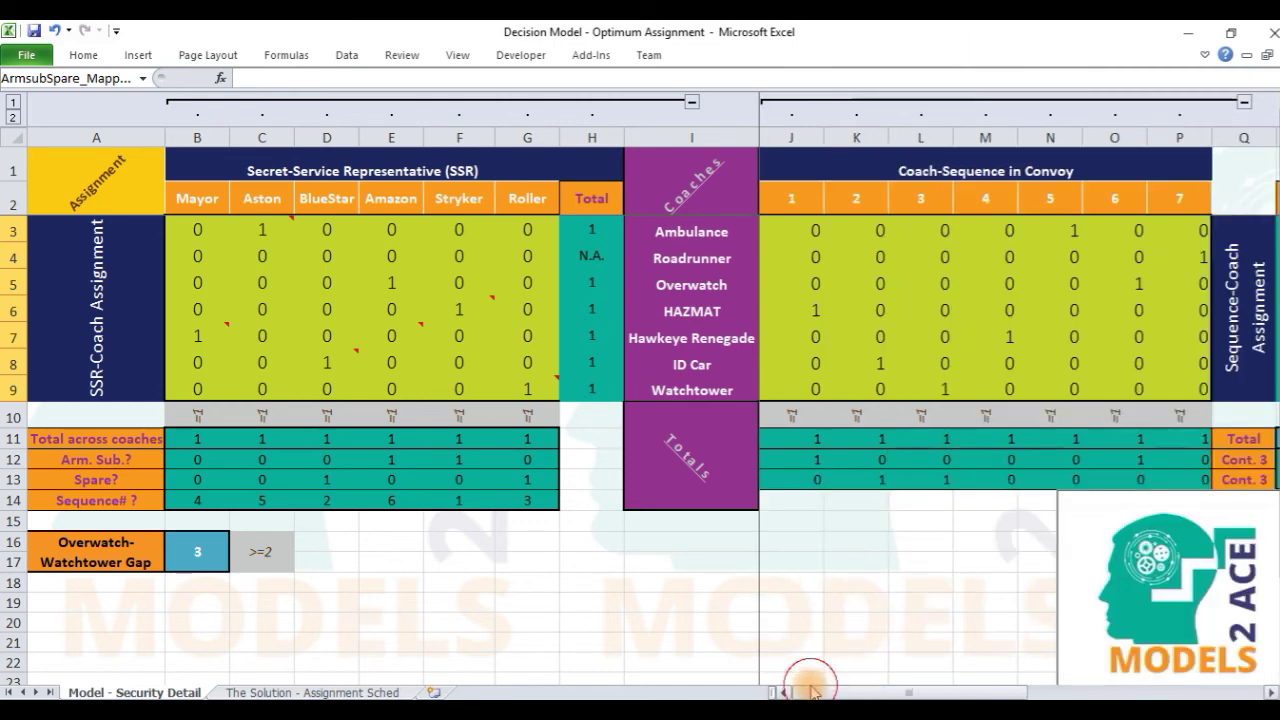
Clear the coach-sequence decision cells J3:P9
left_click_drag(807, 237, 1182, 392)
key("Delete")
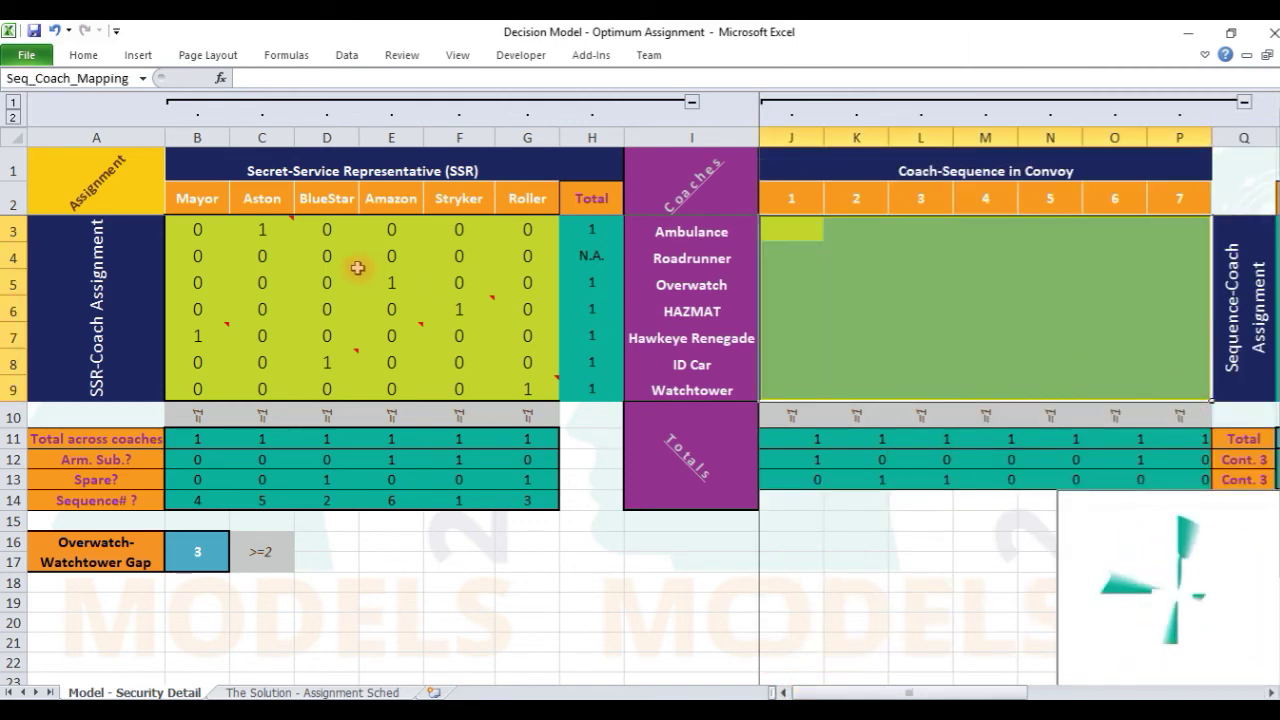
Clear the SSR-to-coach assignment decision cells B3:G9
left_click(197, 231)
left_click(537, 380, "shift")
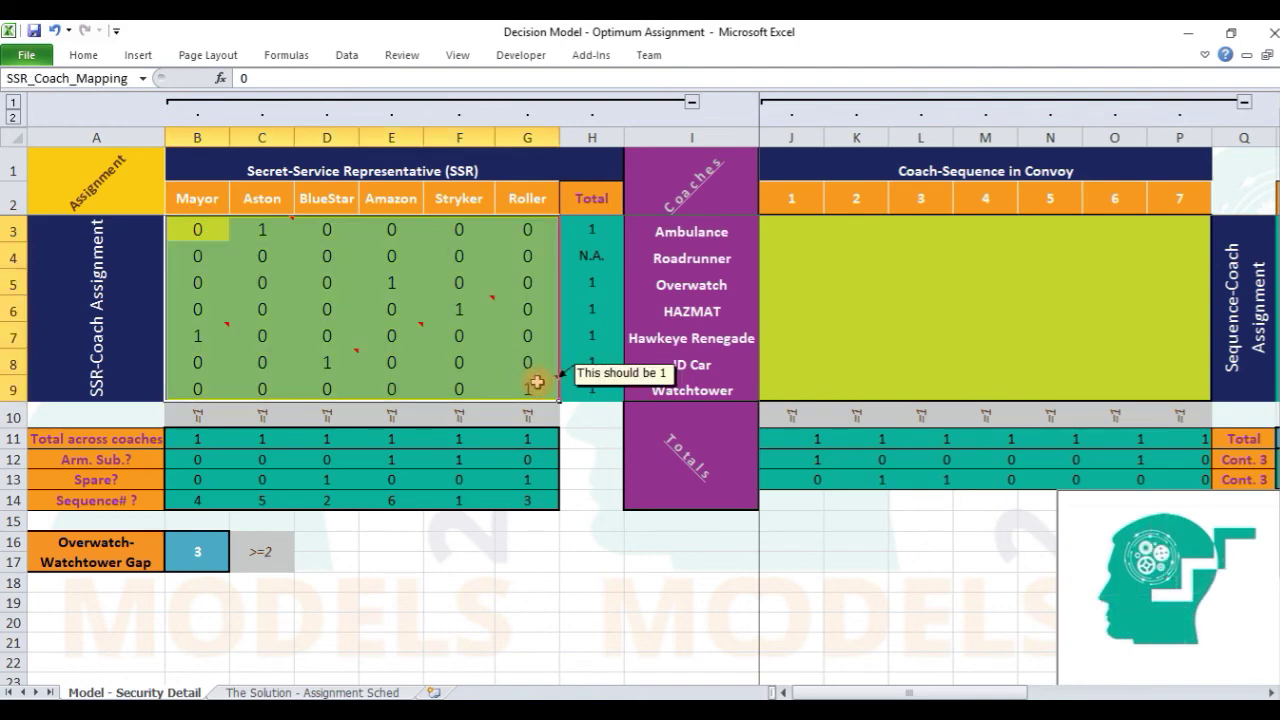
key("Delete")
Run Solver on the model with the existing Simplex LP parameters and keep the Solver solution
left_click(346, 55)
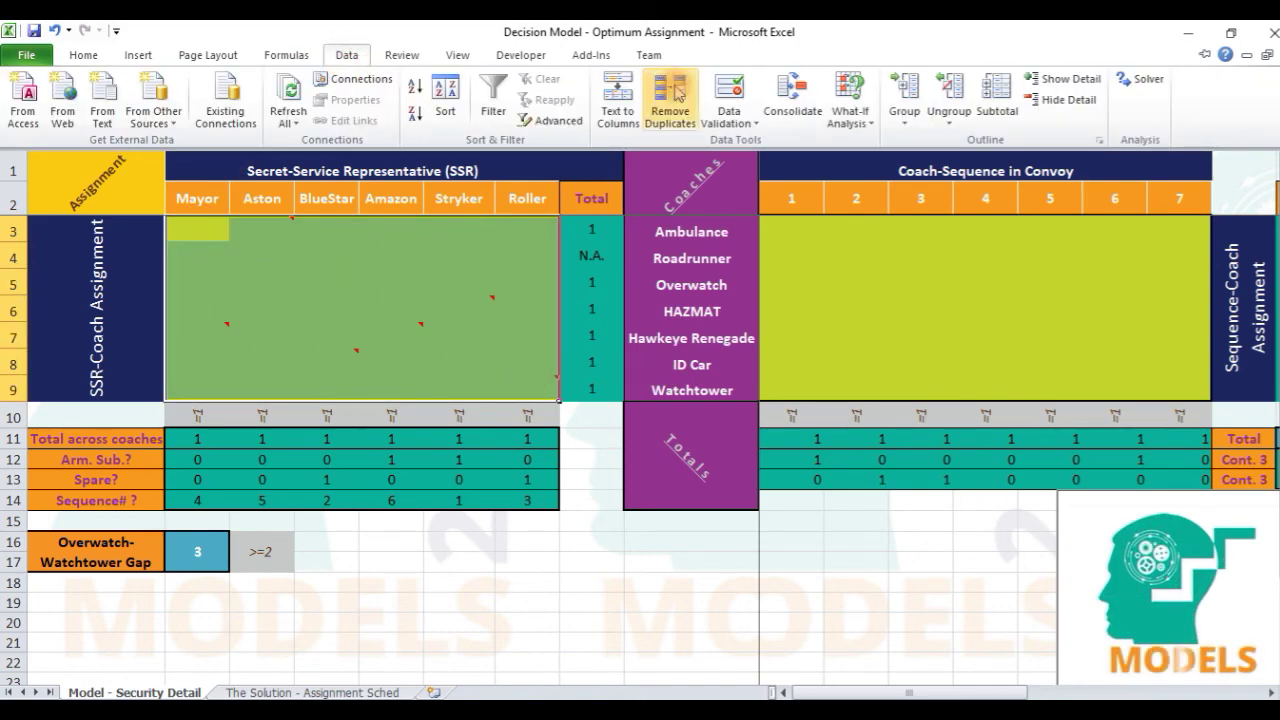
left_click(1128, 82)
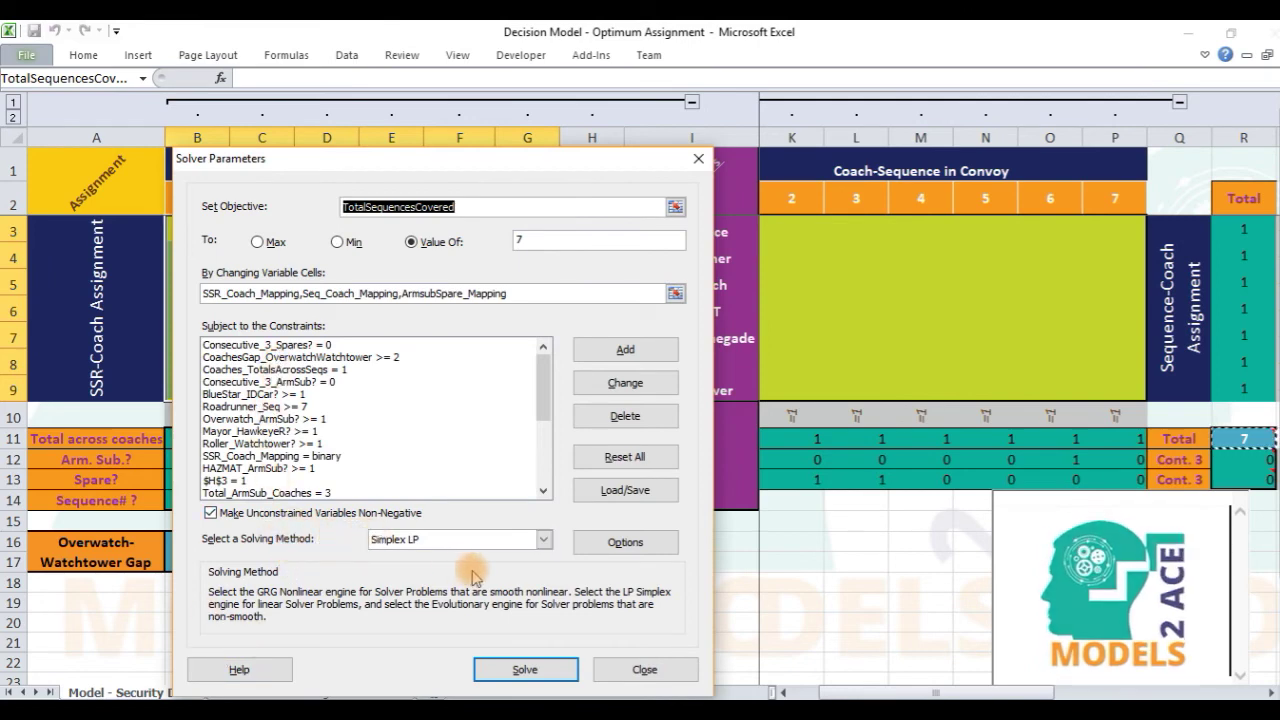
left_click(534, 680)
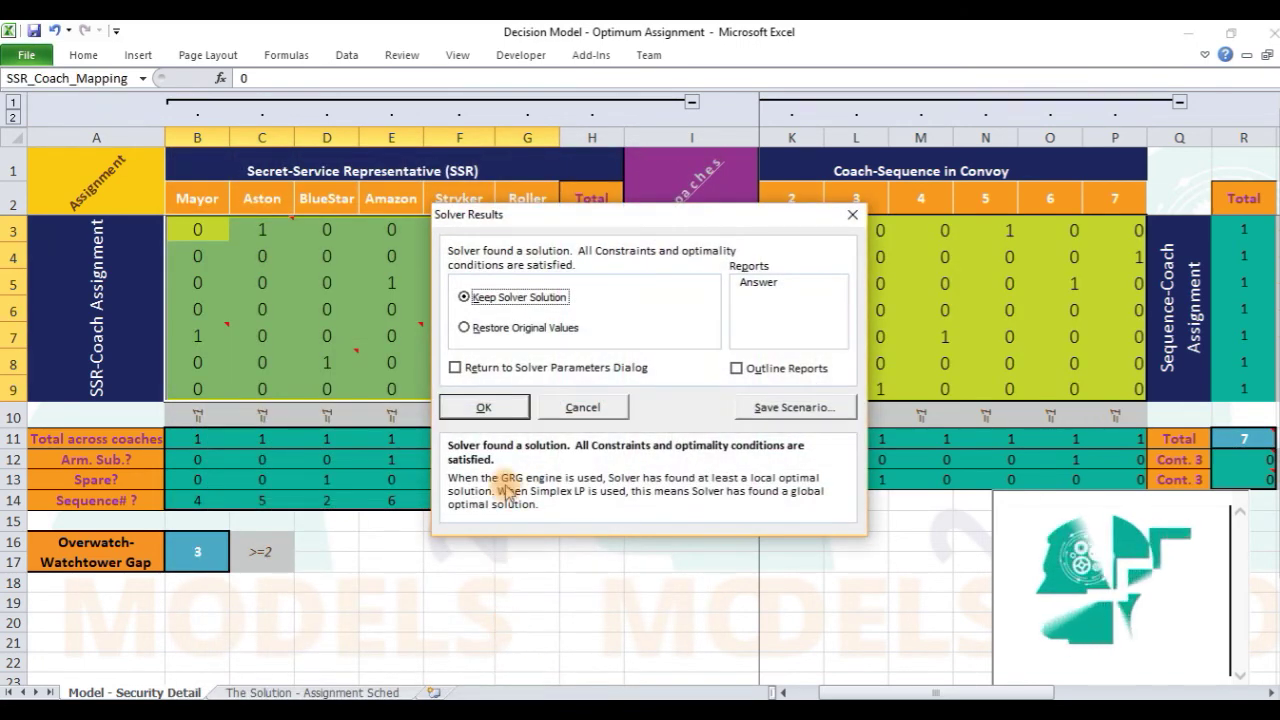
left_click(498, 417)
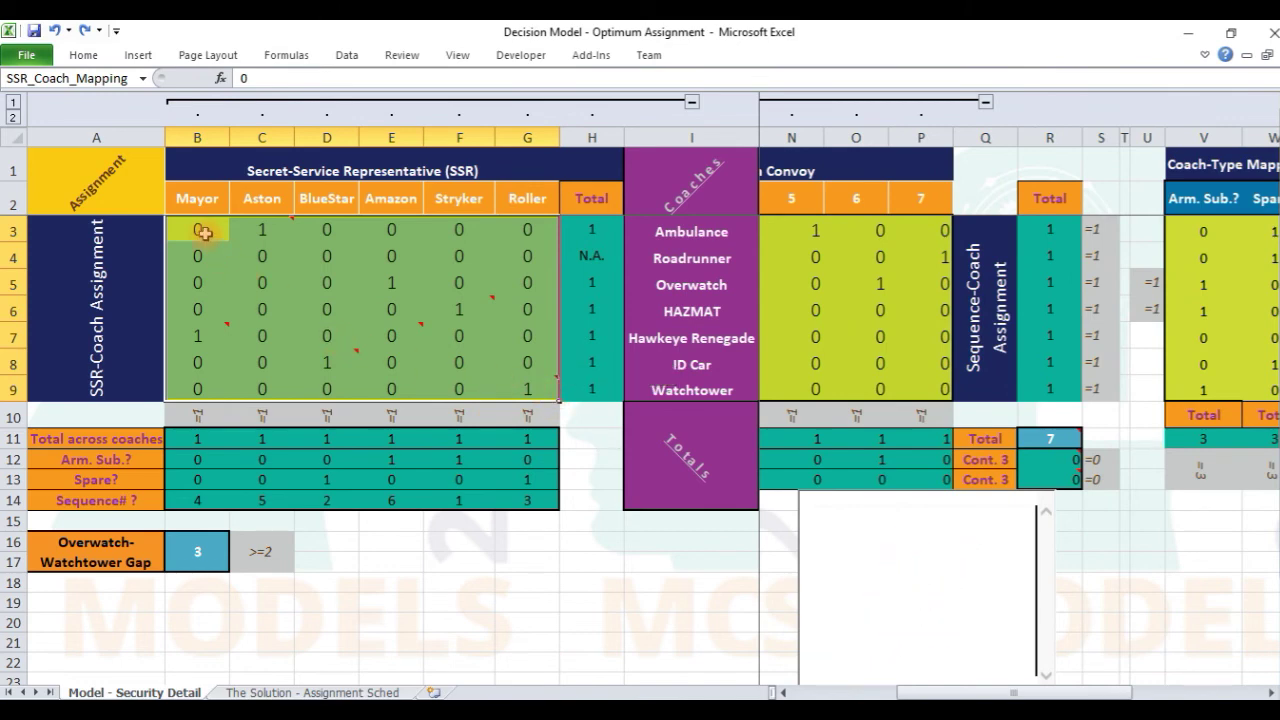
Review the solved SSR-coach assignments B3:G9, SSR sequence row B14:G14, coach sequence J3:P9 and coach-type mapping V3:W9
left_click_drag(203, 232, 532, 388)
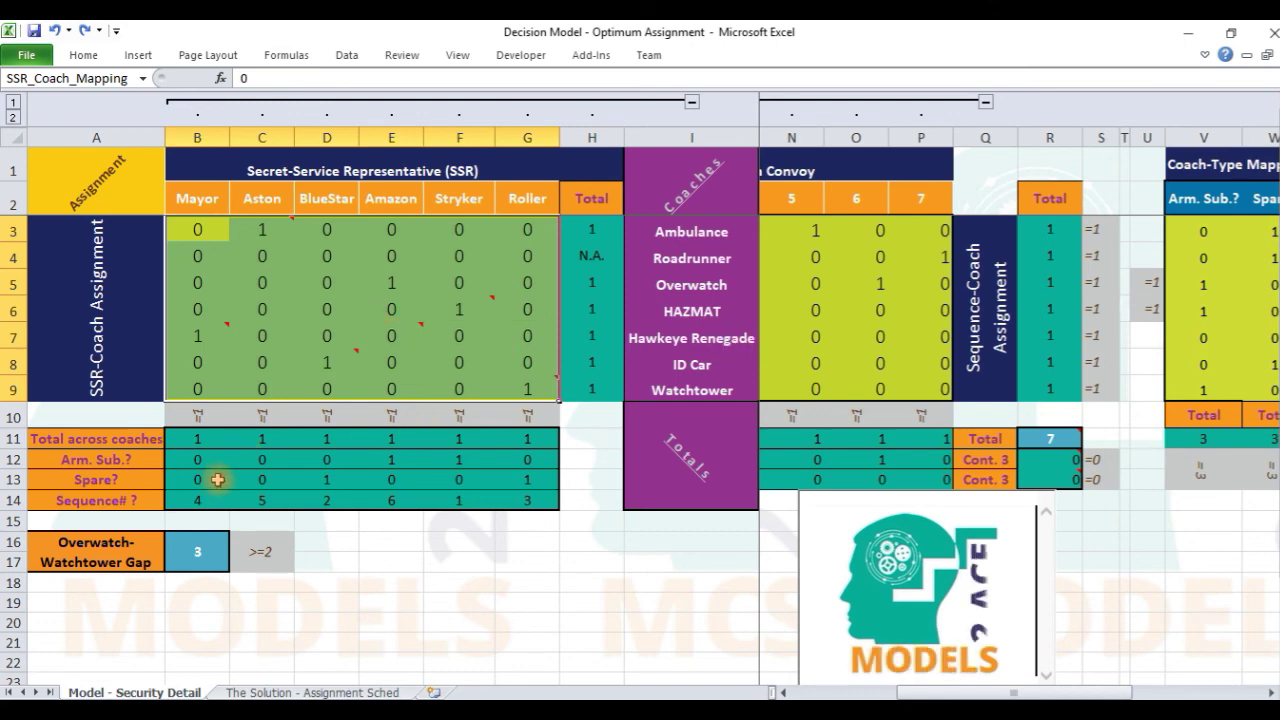
left_click_drag(214, 491, 510, 500)
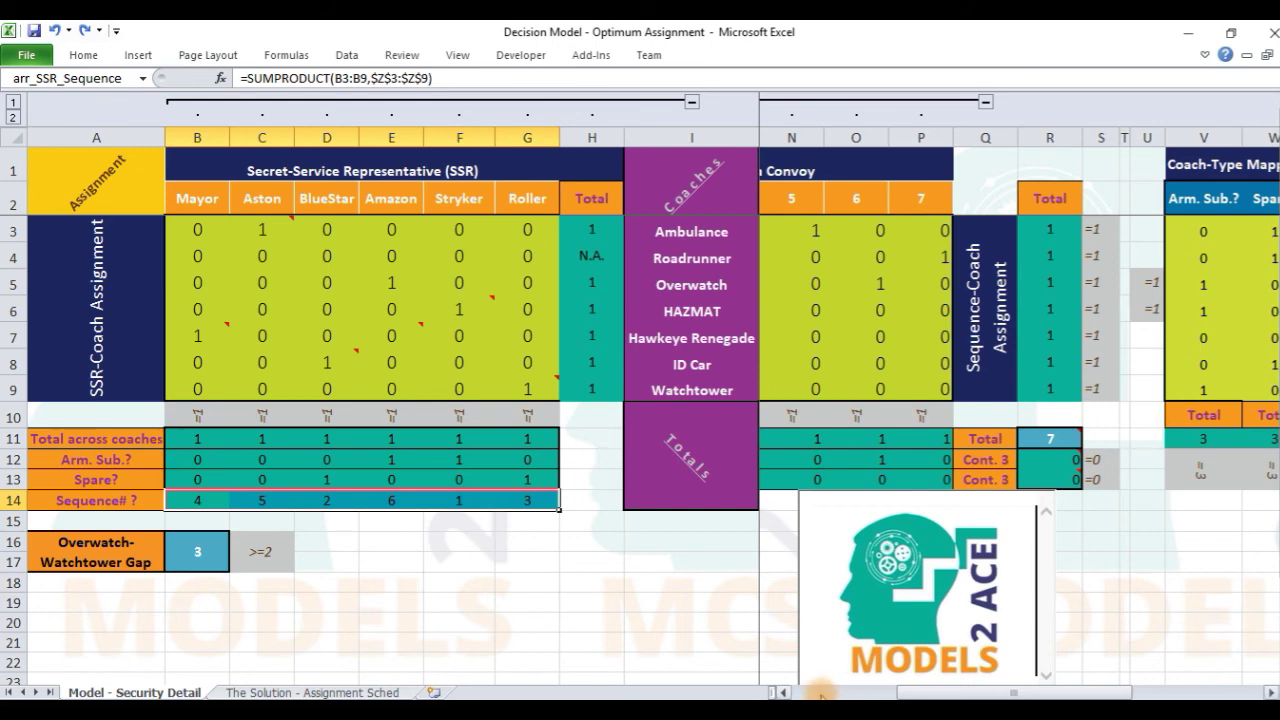
left_click(820, 693)
left_click_drag(795, 236, 1179, 380)
left_click_drag(906, 692, 1069, 690)
left_click(1070, 234)
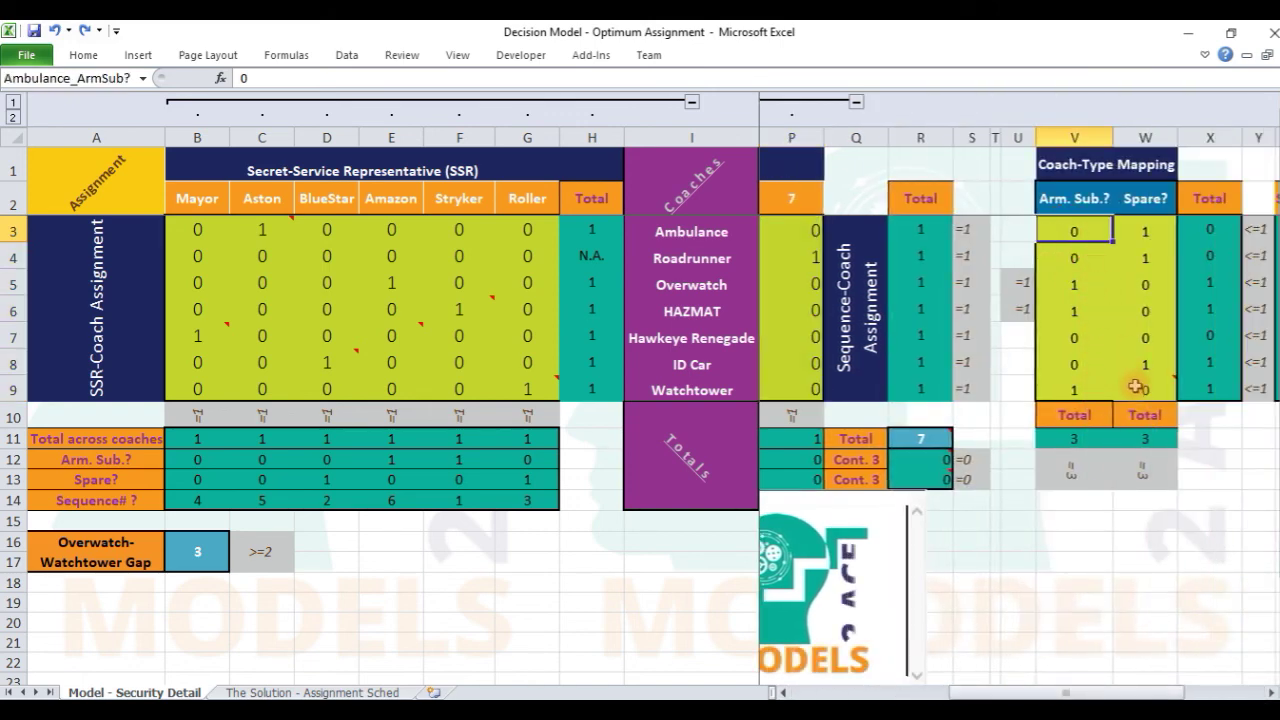
left_click_drag(1136, 386, 1136, 387)
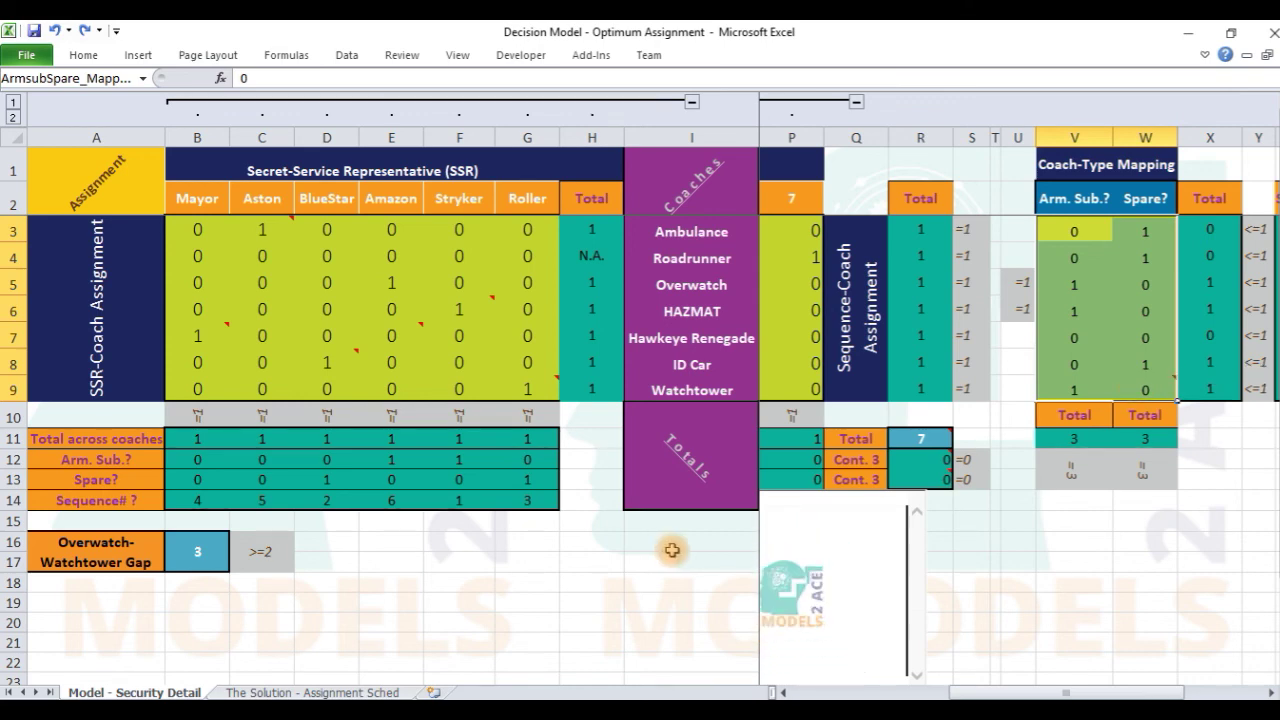
Inspect the consecutive-three check cells R12 and R13 and their Arm. Sub. and Spare rows J12:P12 and J13:P13
left_click(912, 458)
left_click(915, 479)
left_click_drag(1004, 690, 823, 690)
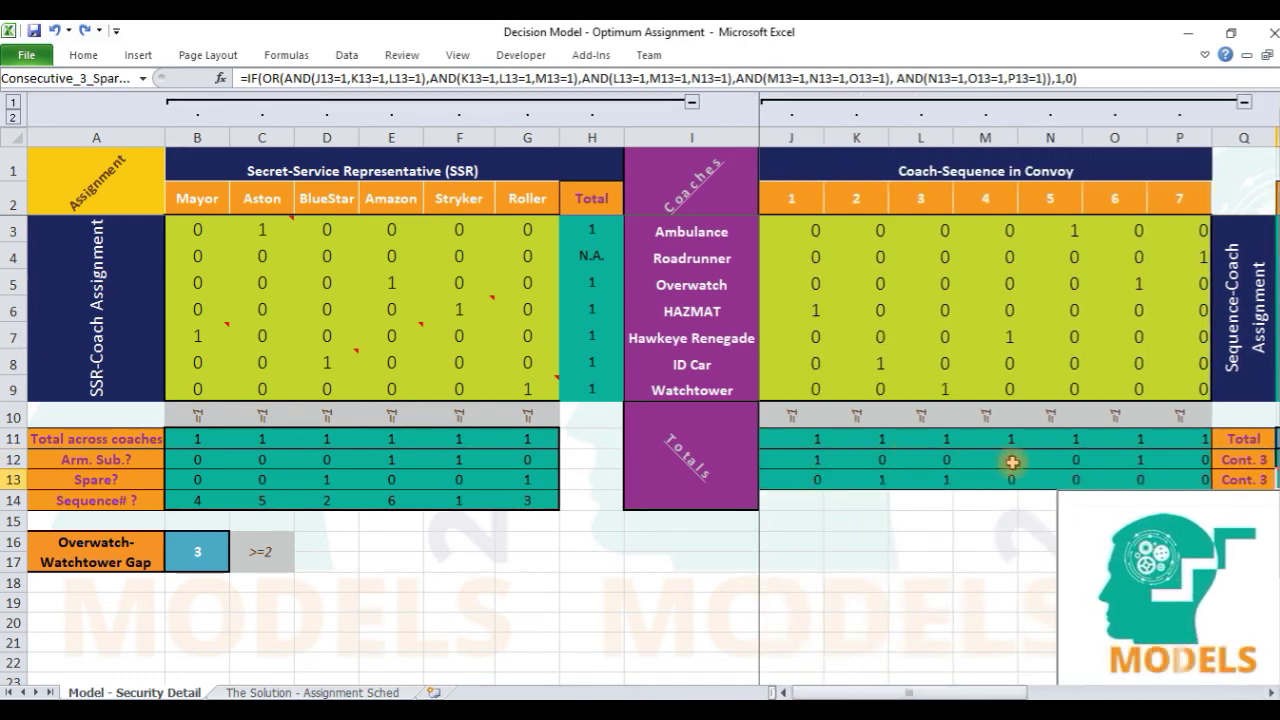
left_click_drag(817, 458, 1186, 458)
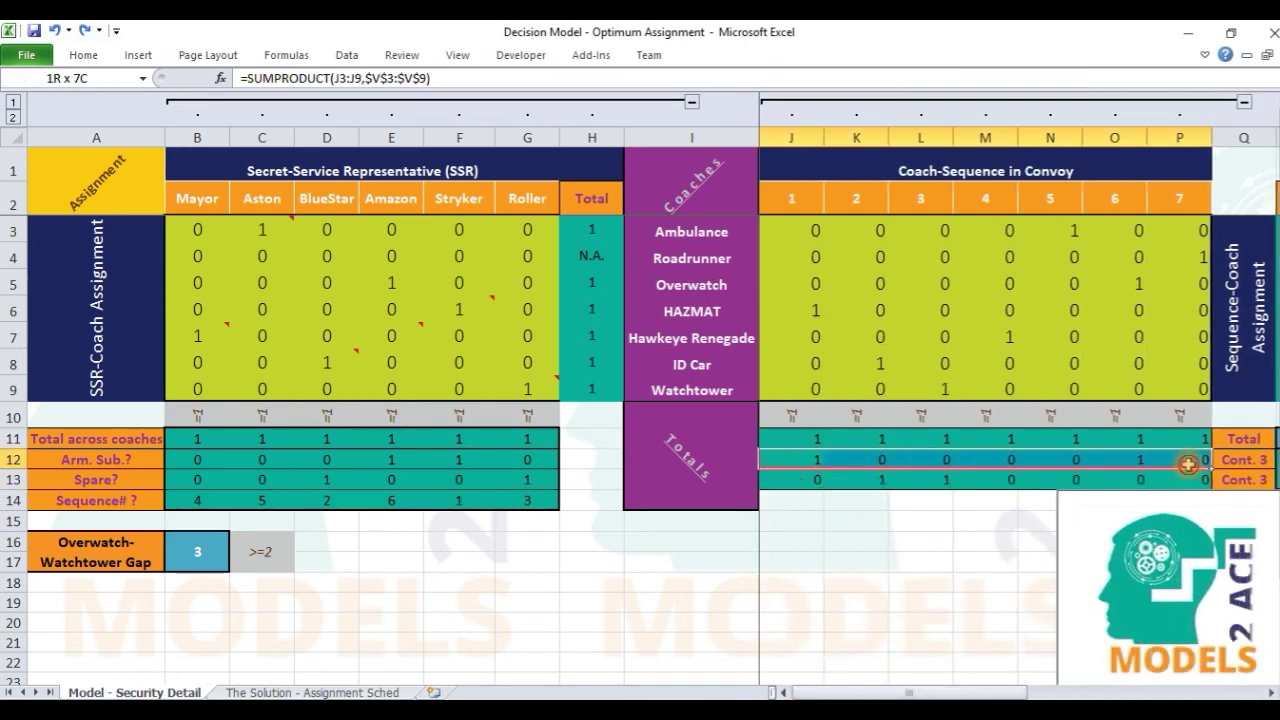
left_click_drag(797, 480, 1166, 481)
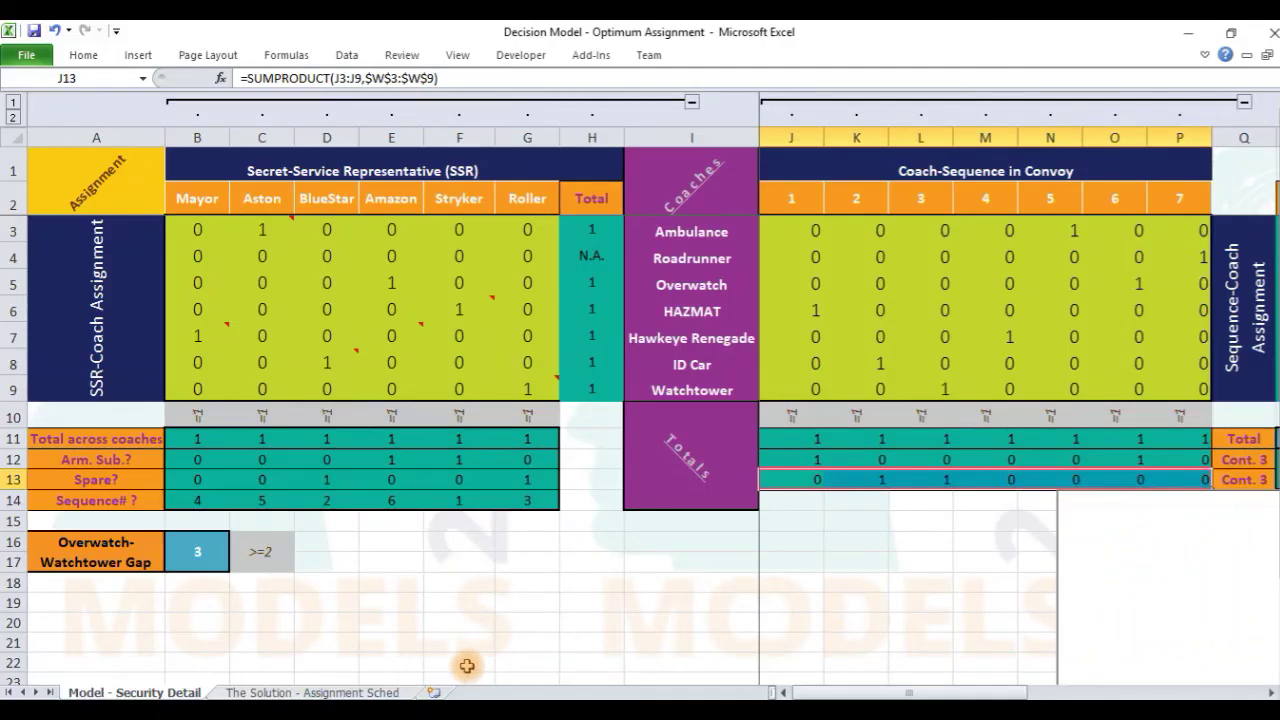
On The Solution - Assignment Sched sheet, review the Final Sequence slot numbers B4:B10 and the lookup results C4:E10
left_click(381, 692)
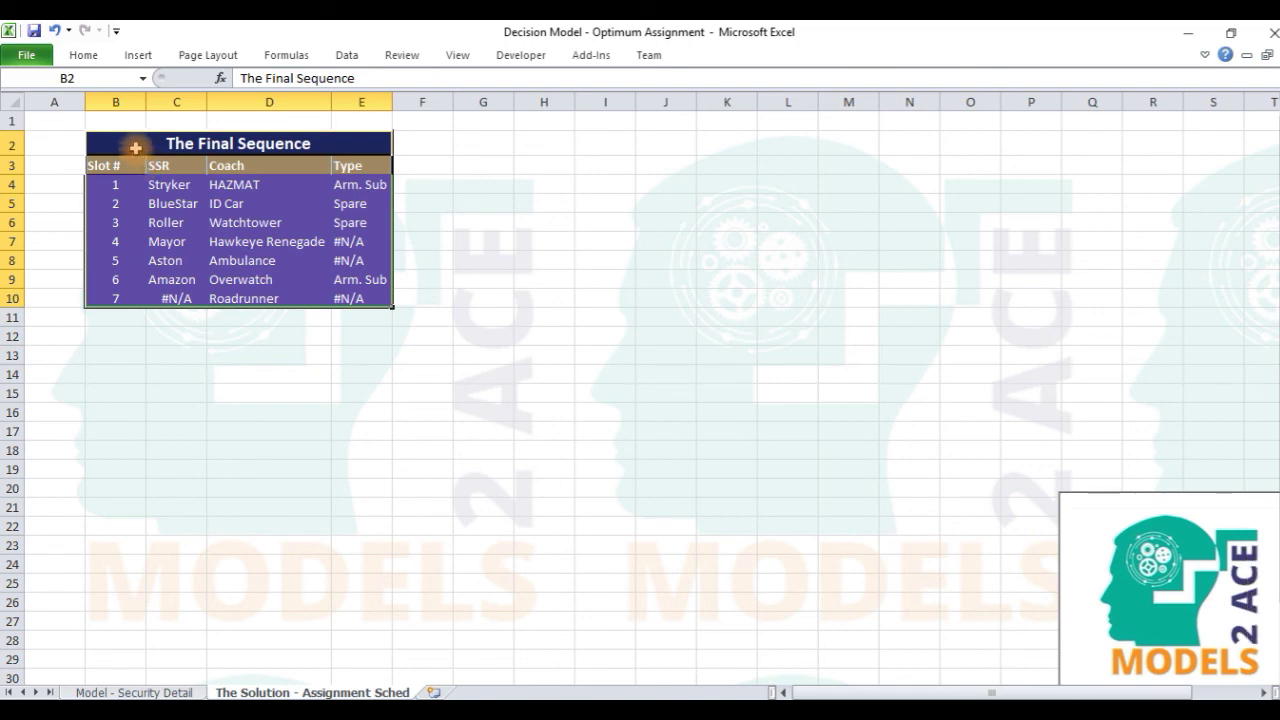
left_click(123, 190)
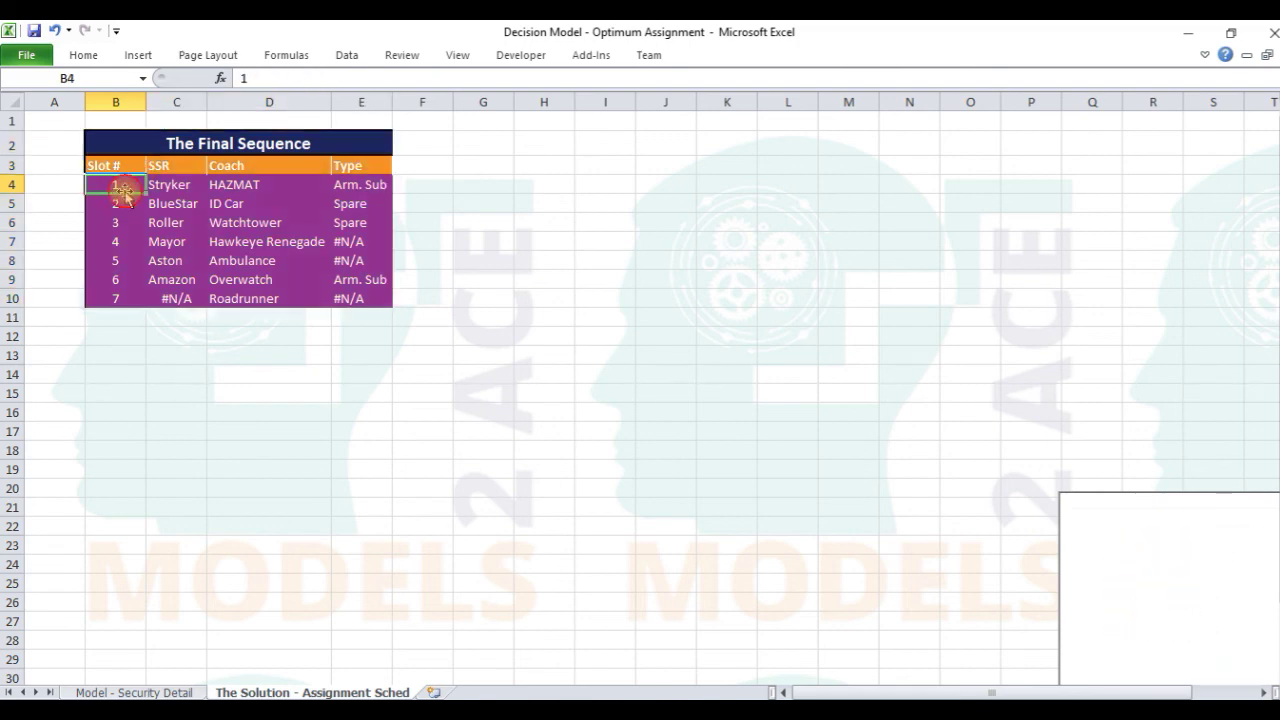
left_click(118, 300, "shift")
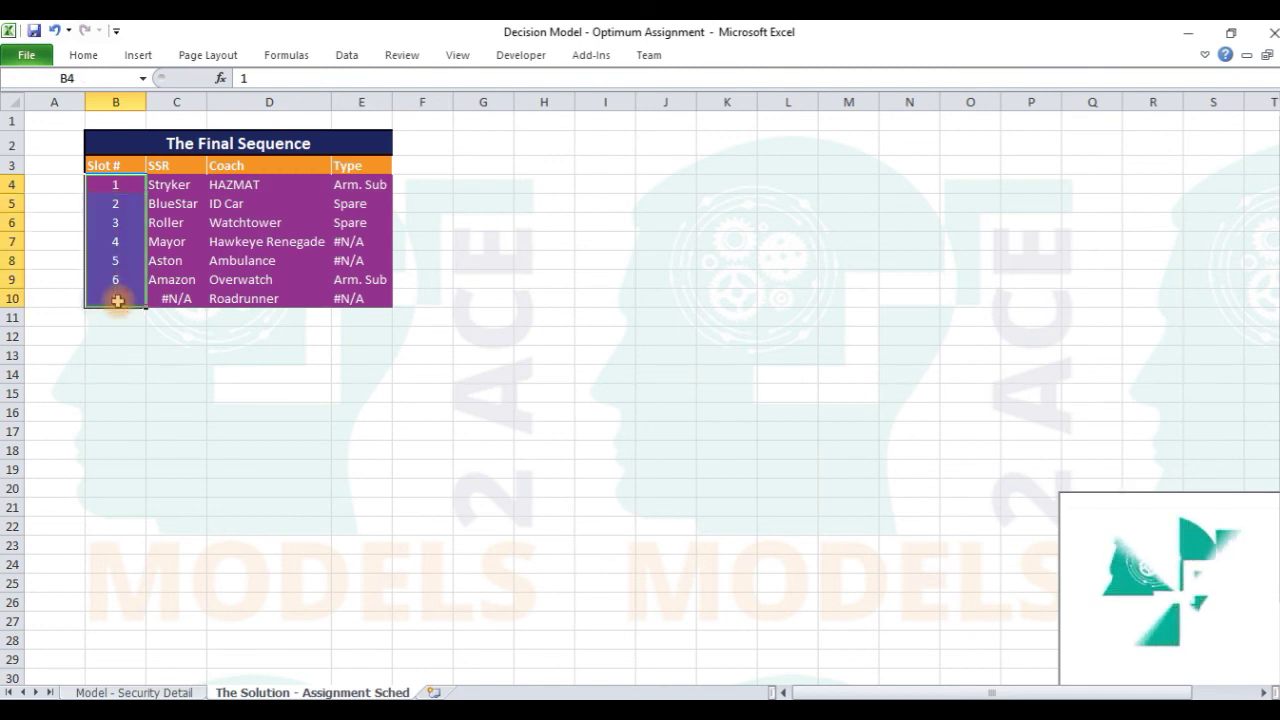
left_click_drag(176, 190, 363, 299)
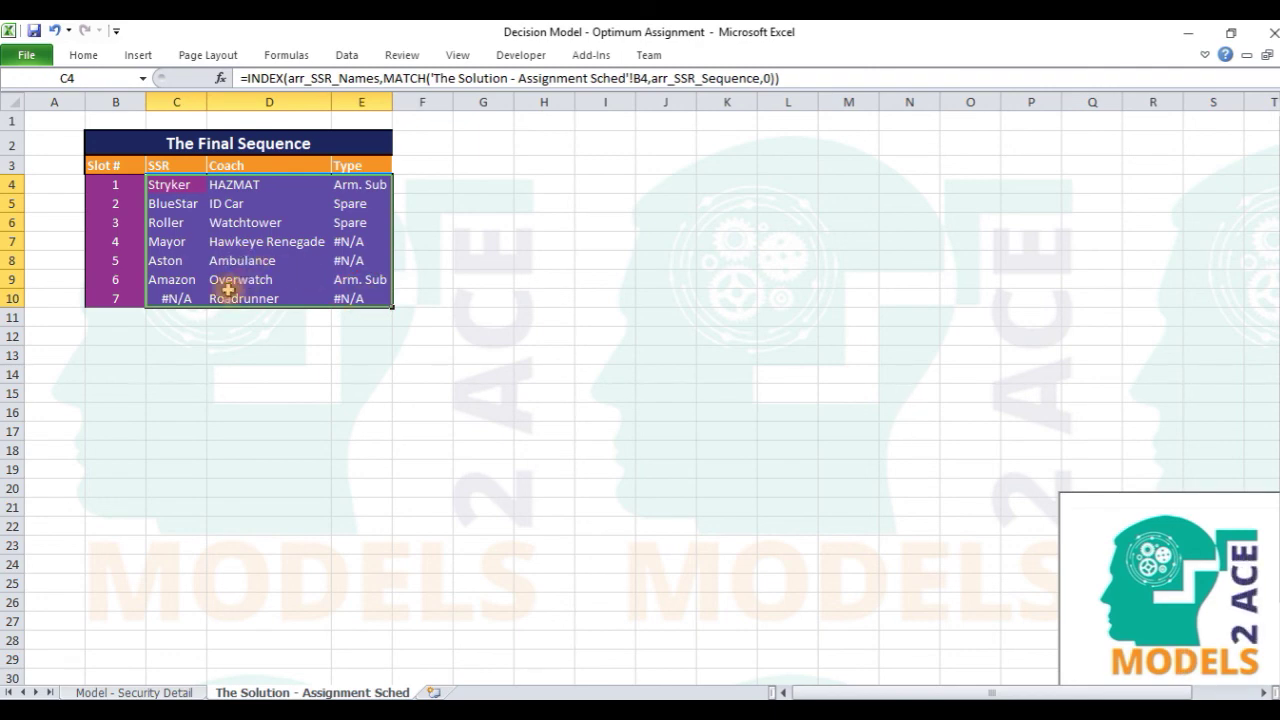
left_click(120, 692)
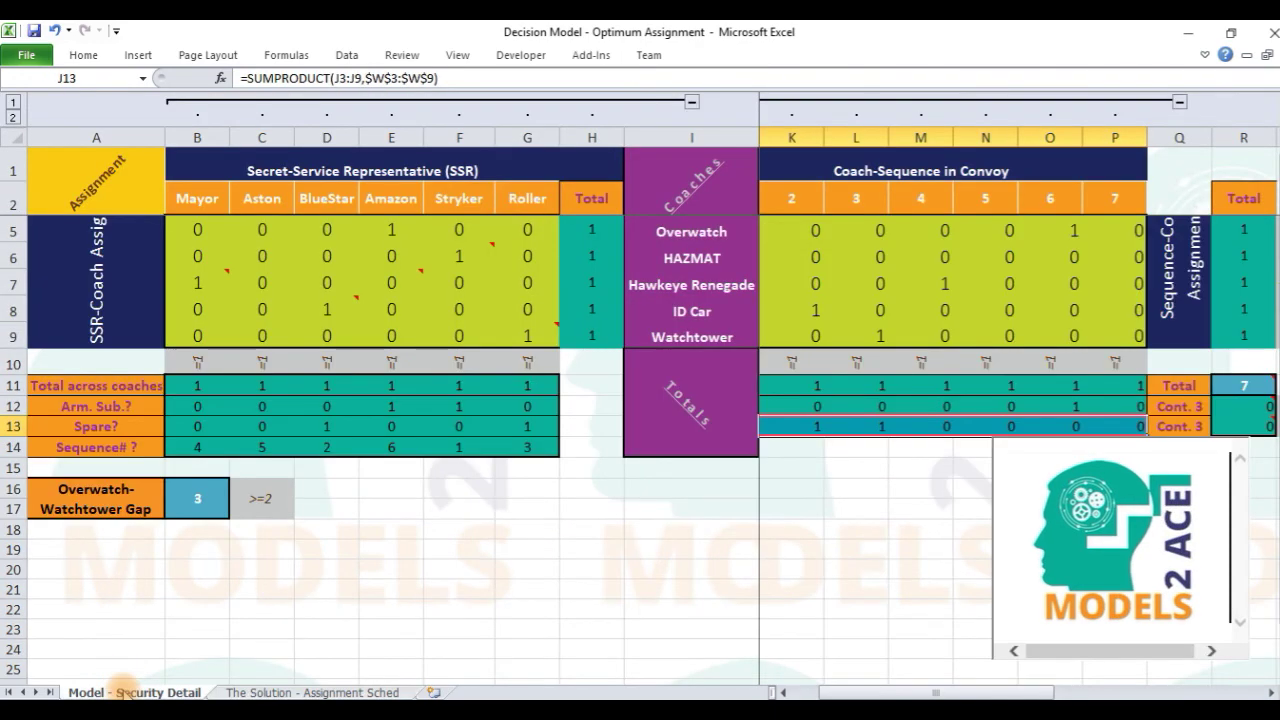
left_click(278, 691)
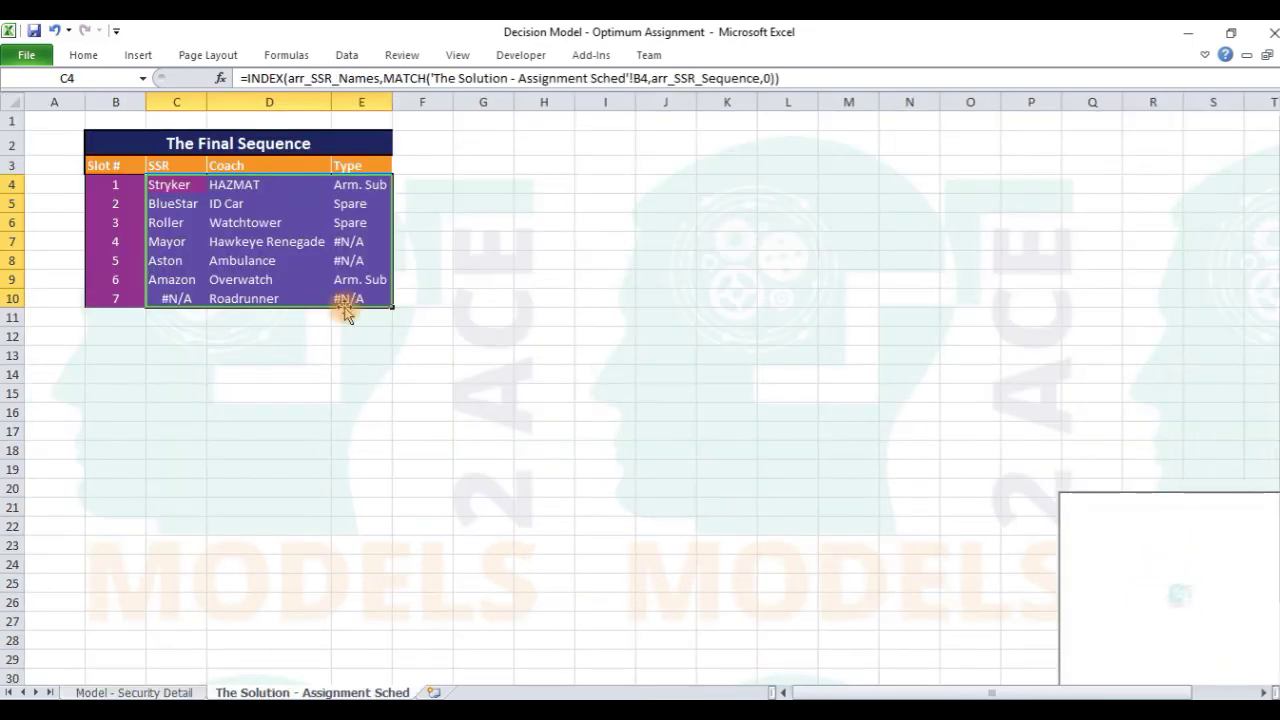
Examine the MATCH part and its arr_SSR_Sequence argument in the SSR formula of C4, leaving the formula unedited
left_click(176, 182)
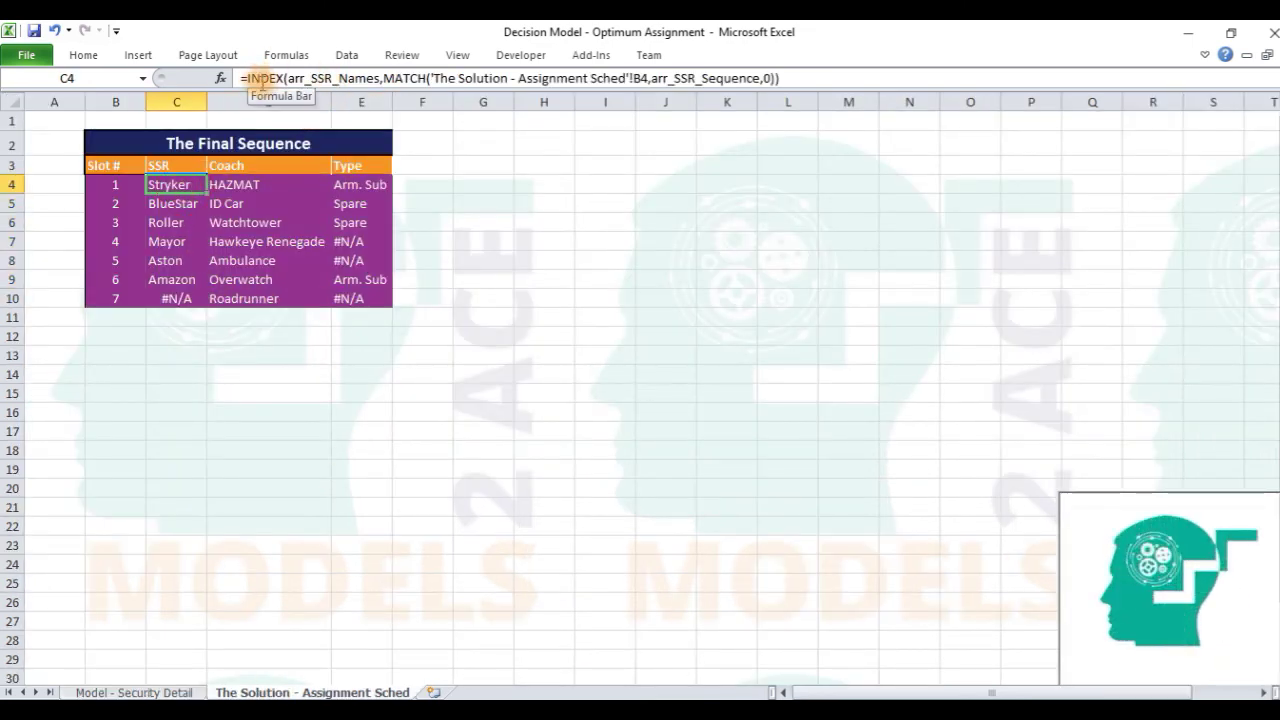
left_click_drag(384, 78, 651, 76)
left_click(650, 78)
double_click(680, 78)
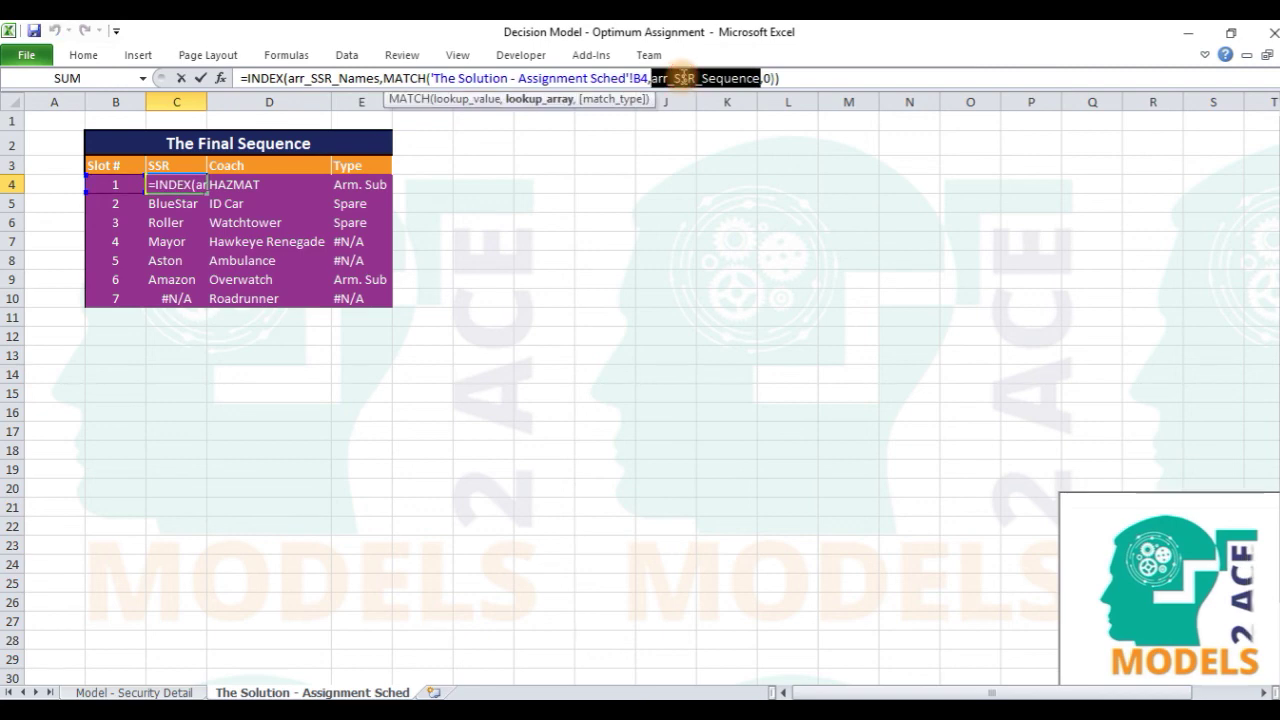
left_click(160, 692)
key("Escape")
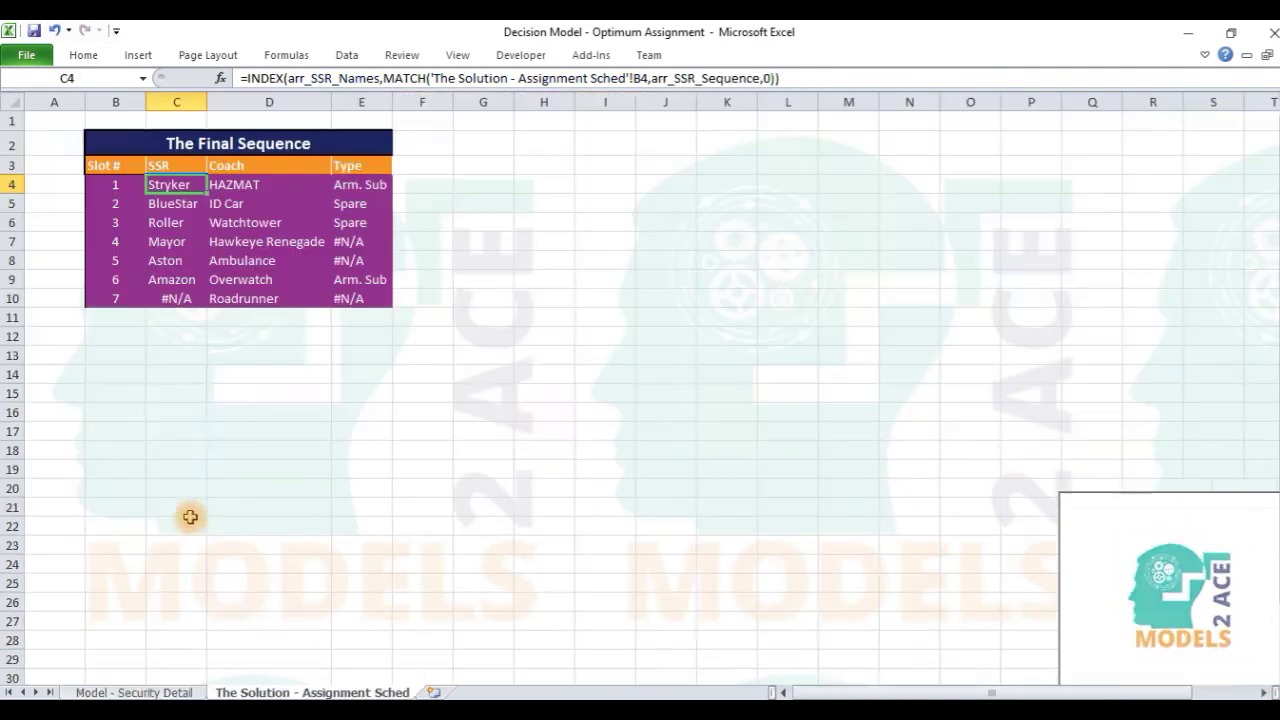
Check the named ranges arr_SSR_Sequence (B14:G14) and arr_SSR_Names (B2:G2) on the model sheet, and return to the solution sheet
left_click(163, 690)
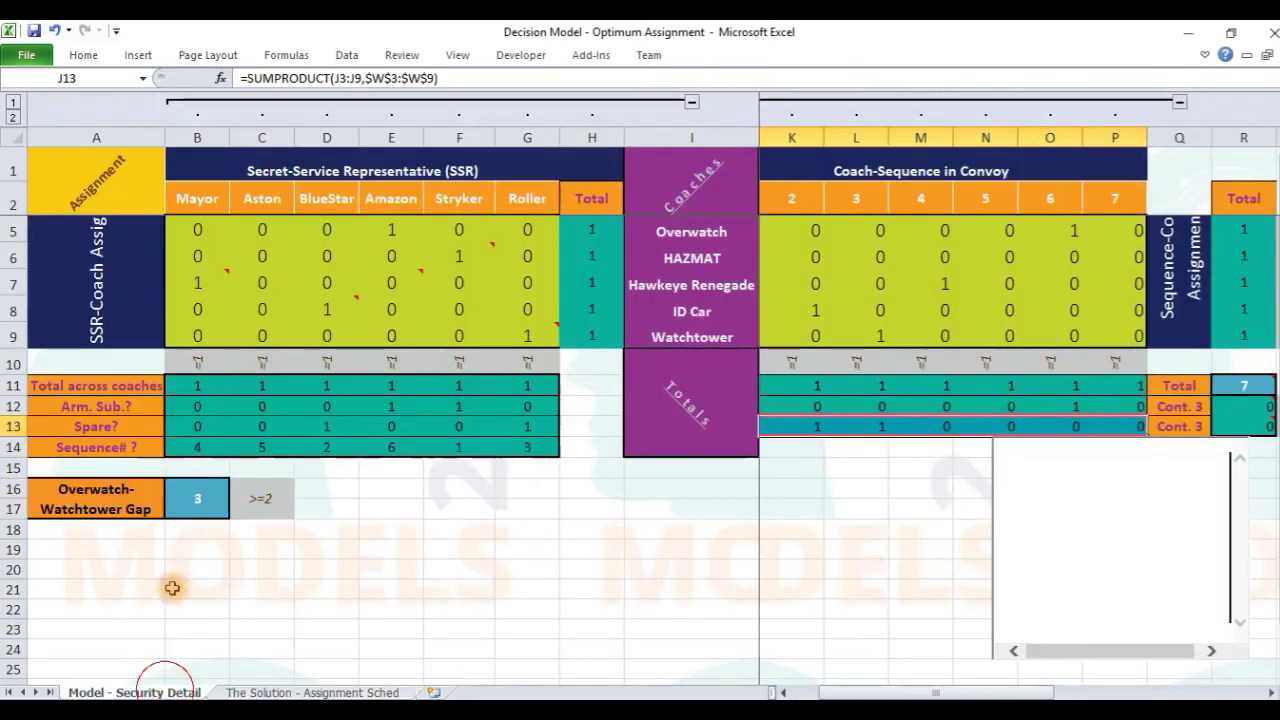
left_click(188, 448)
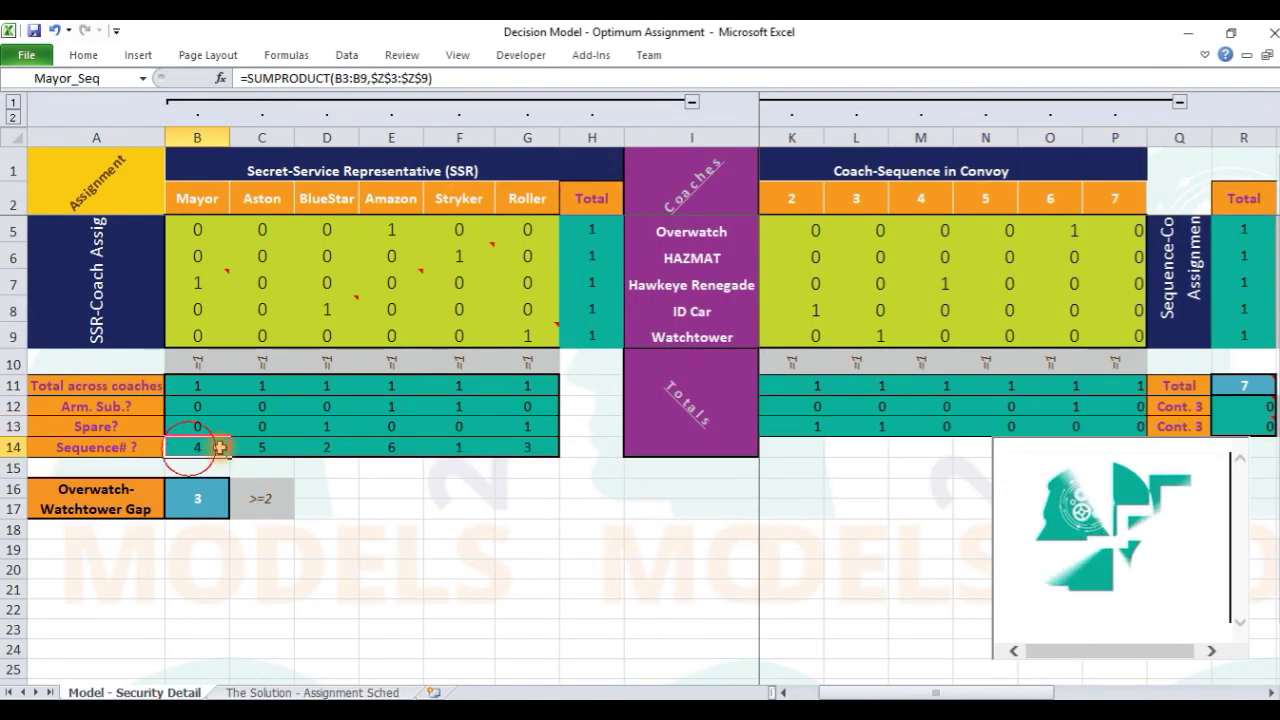
left_click(519, 441, "shift")
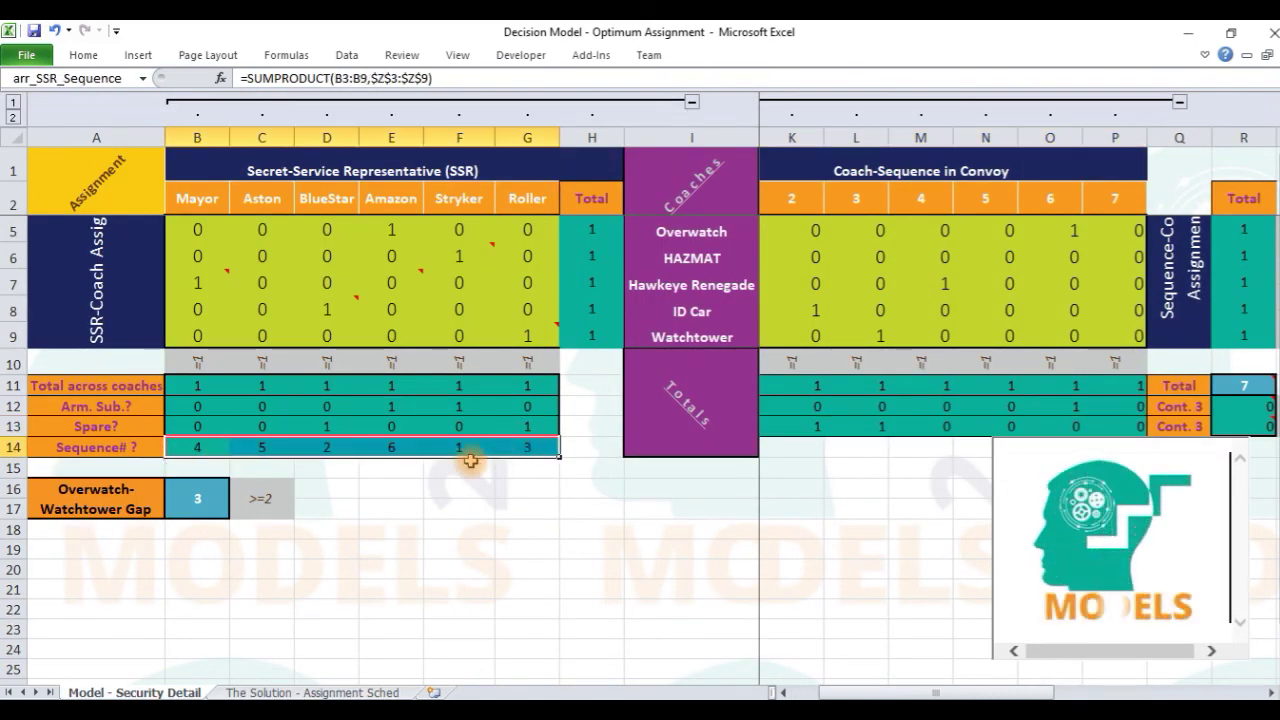
left_click(213, 201)
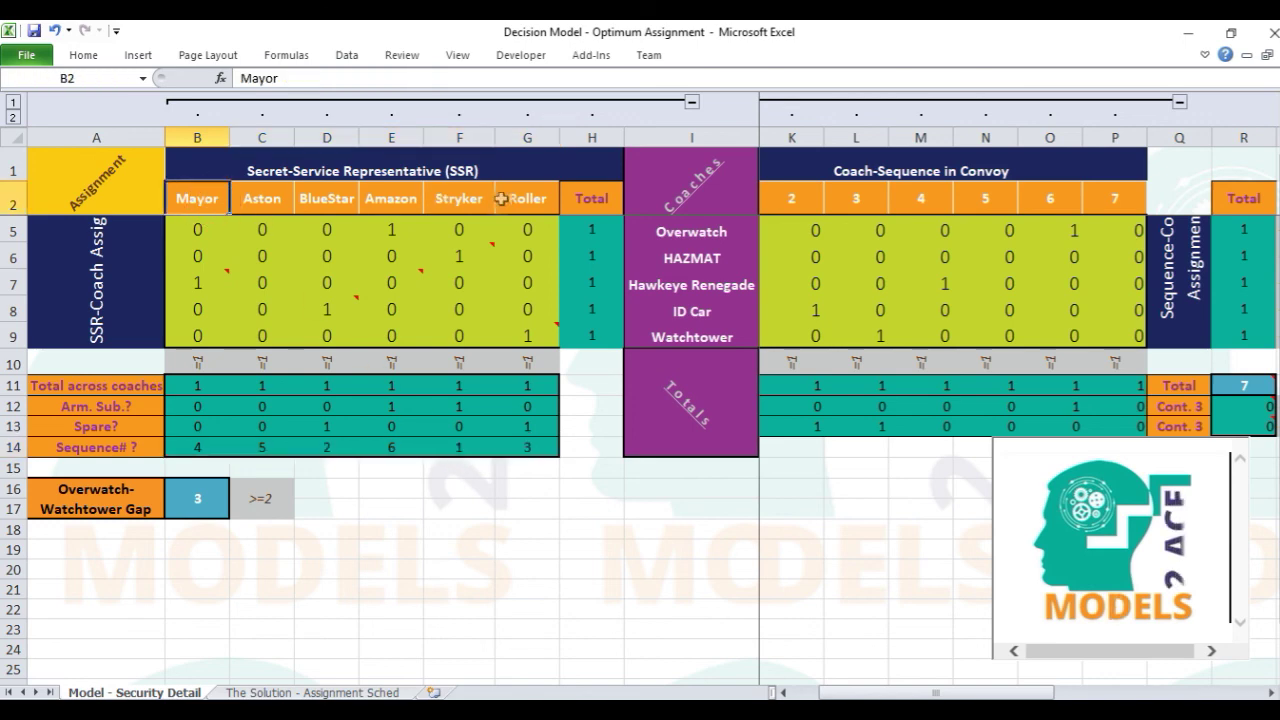
left_click_drag(499, 199, 524, 199)
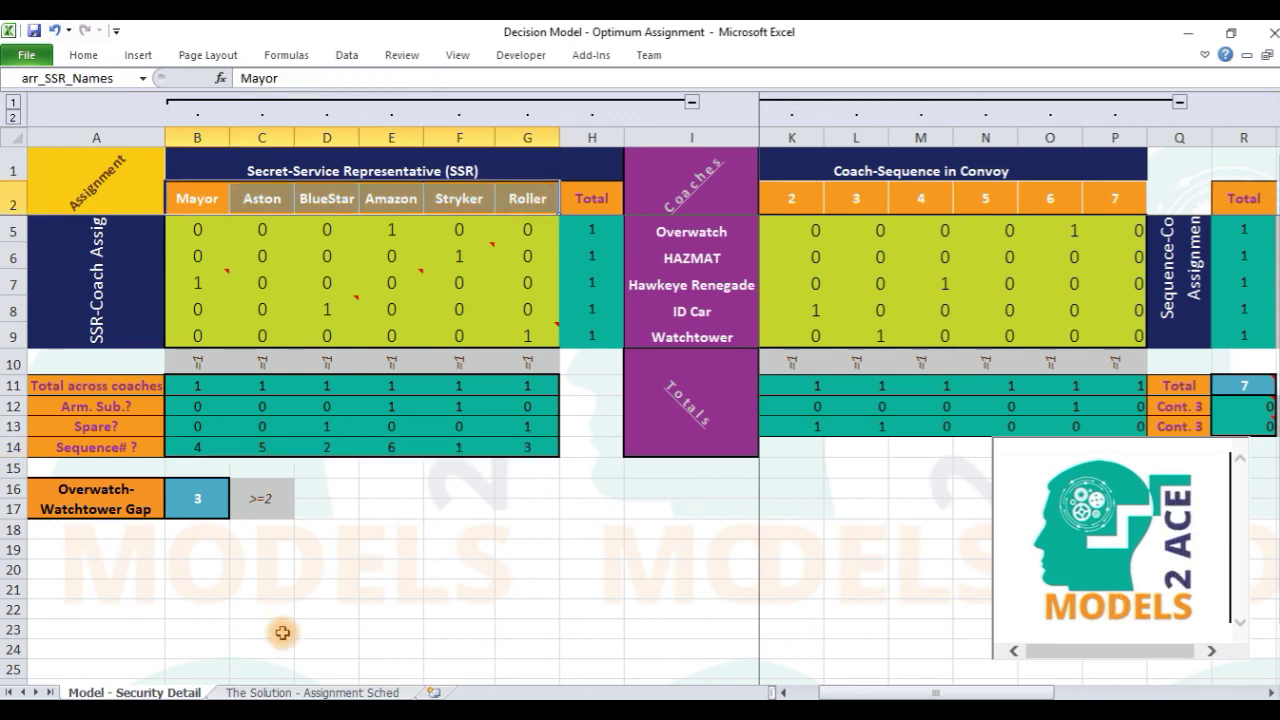
left_click(310, 690)
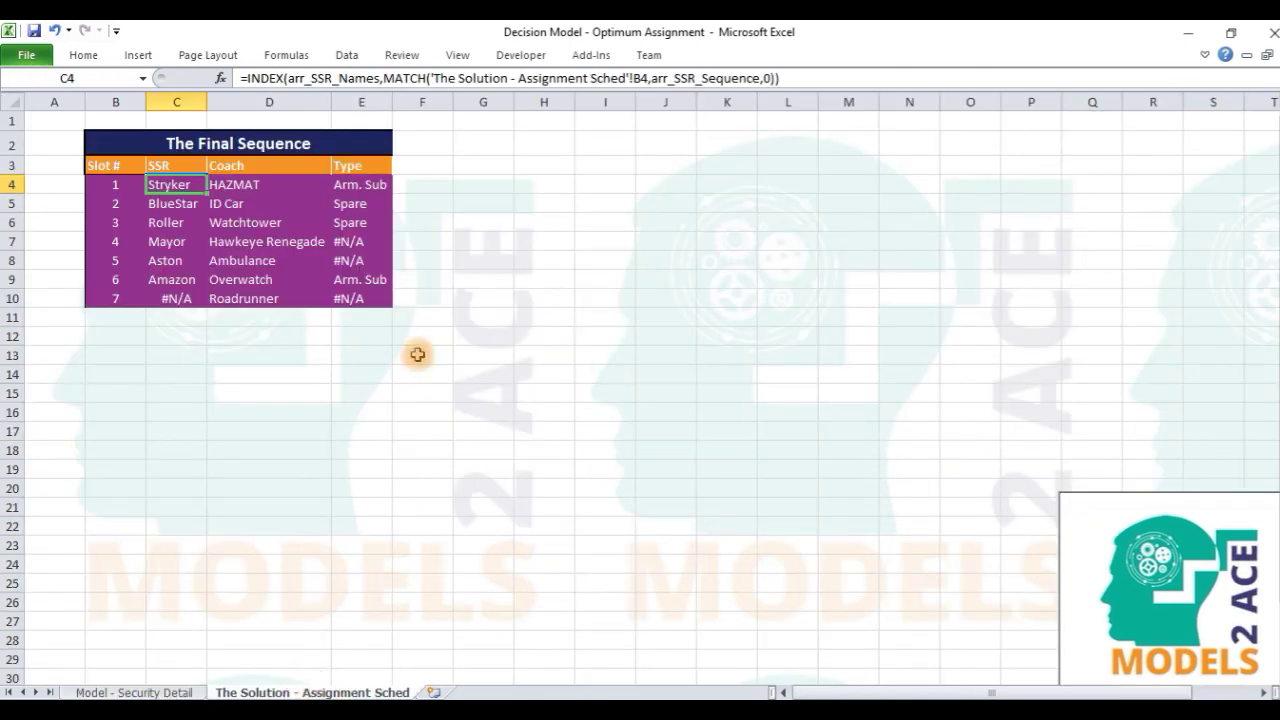
Examine the INDEX part of C4's formula, and inspect the Coach formula in D4 and the Type formula in E4
left_click(406, 77)
double_click(343, 80)
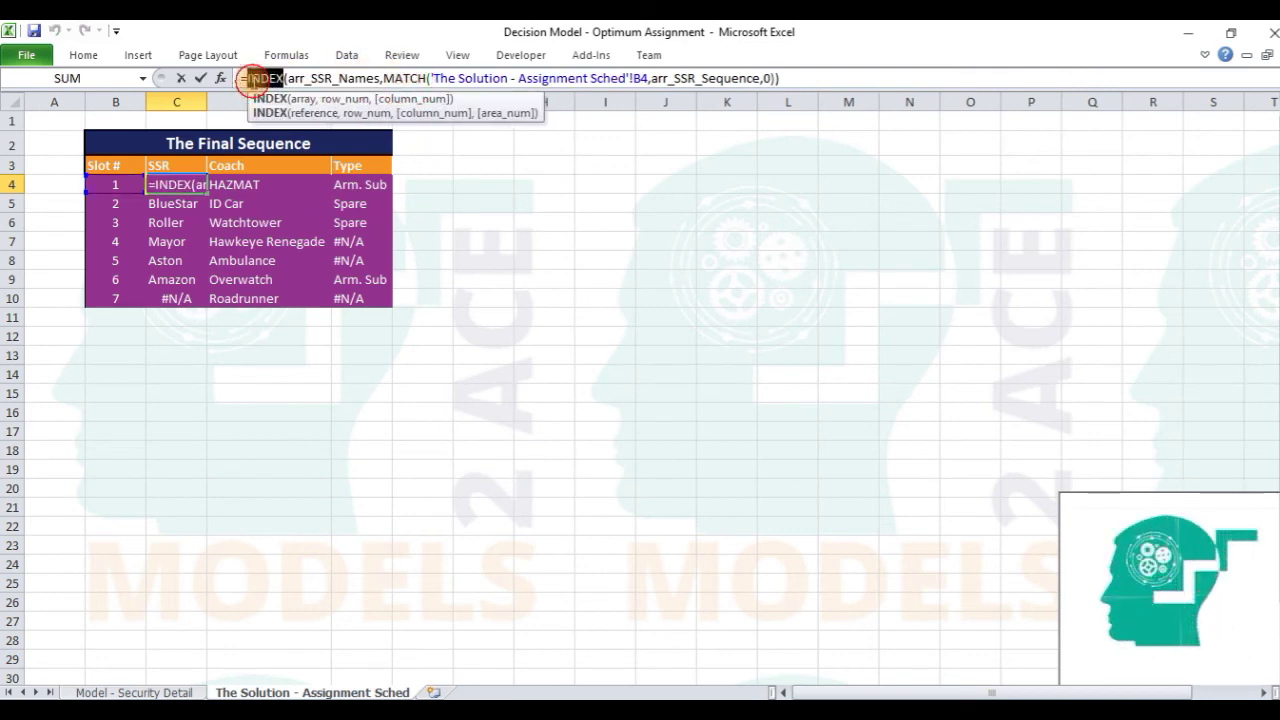
key("Escape")
left_click(252, 190)
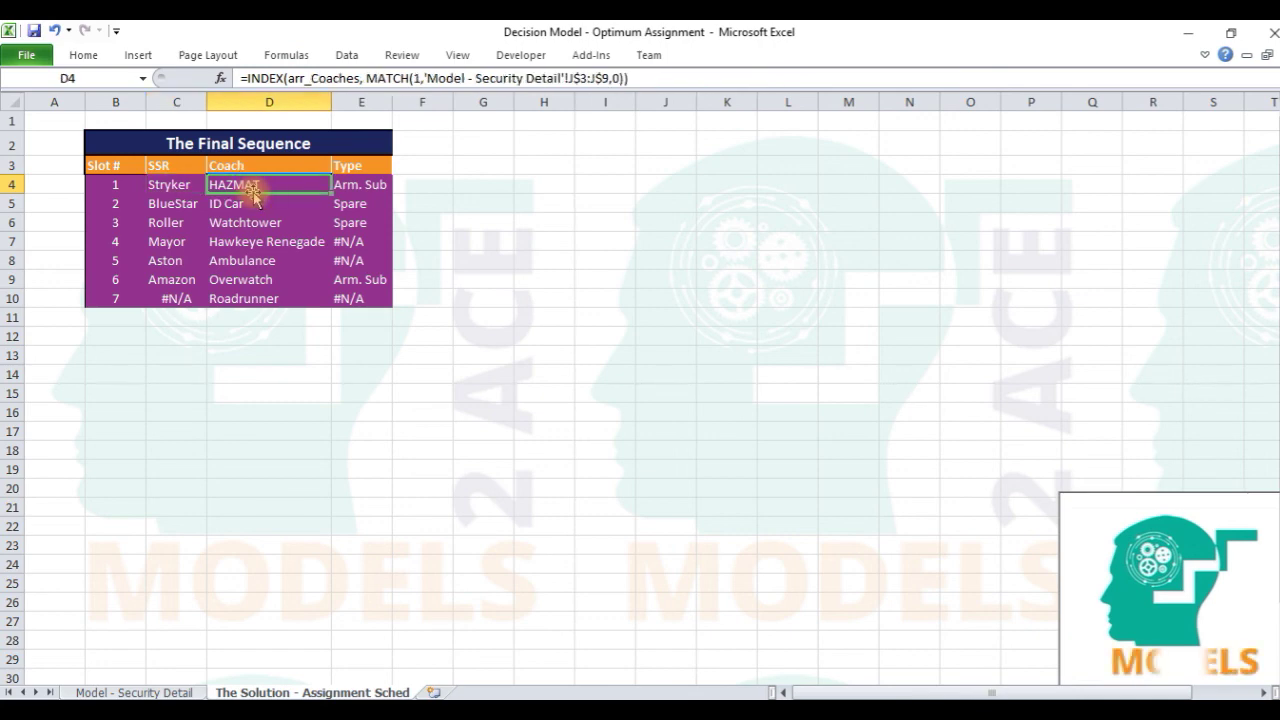
left_click(357, 191)
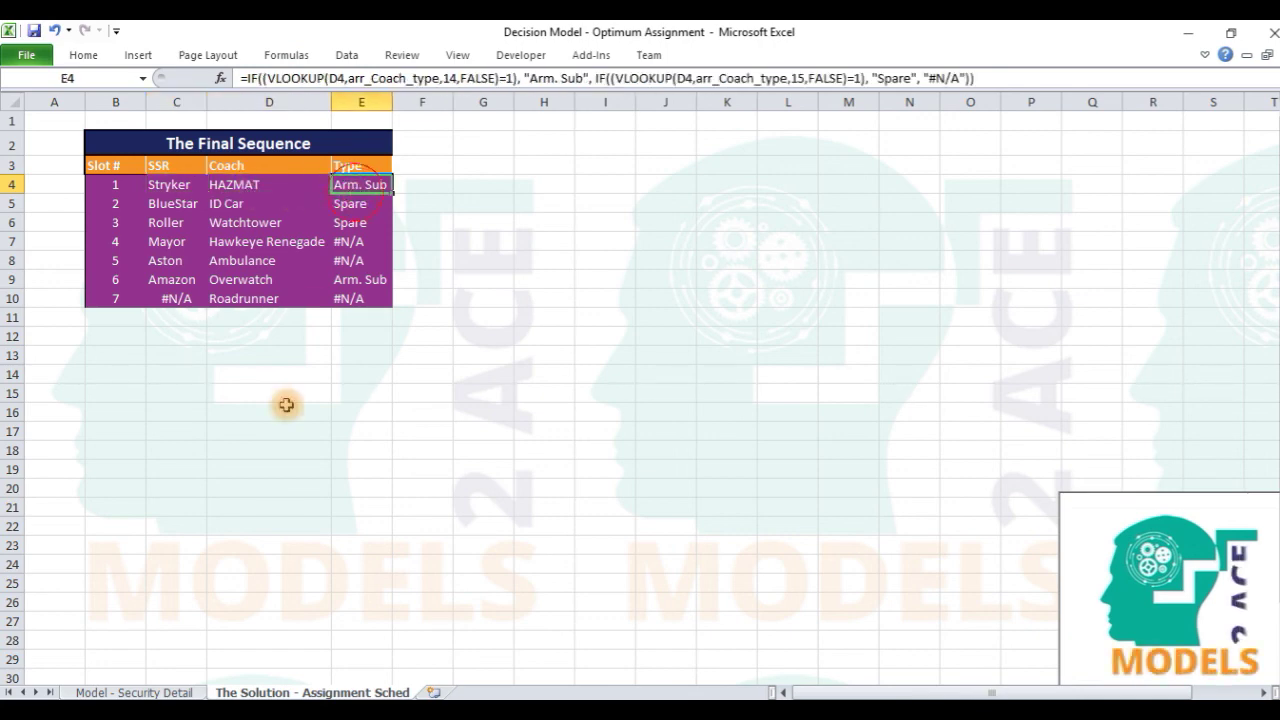
Check the arr_Coach_type named range spanning the coach names through the coach-type mapping columns on the model sheet
left_click(170, 690)
left_click(691, 232)
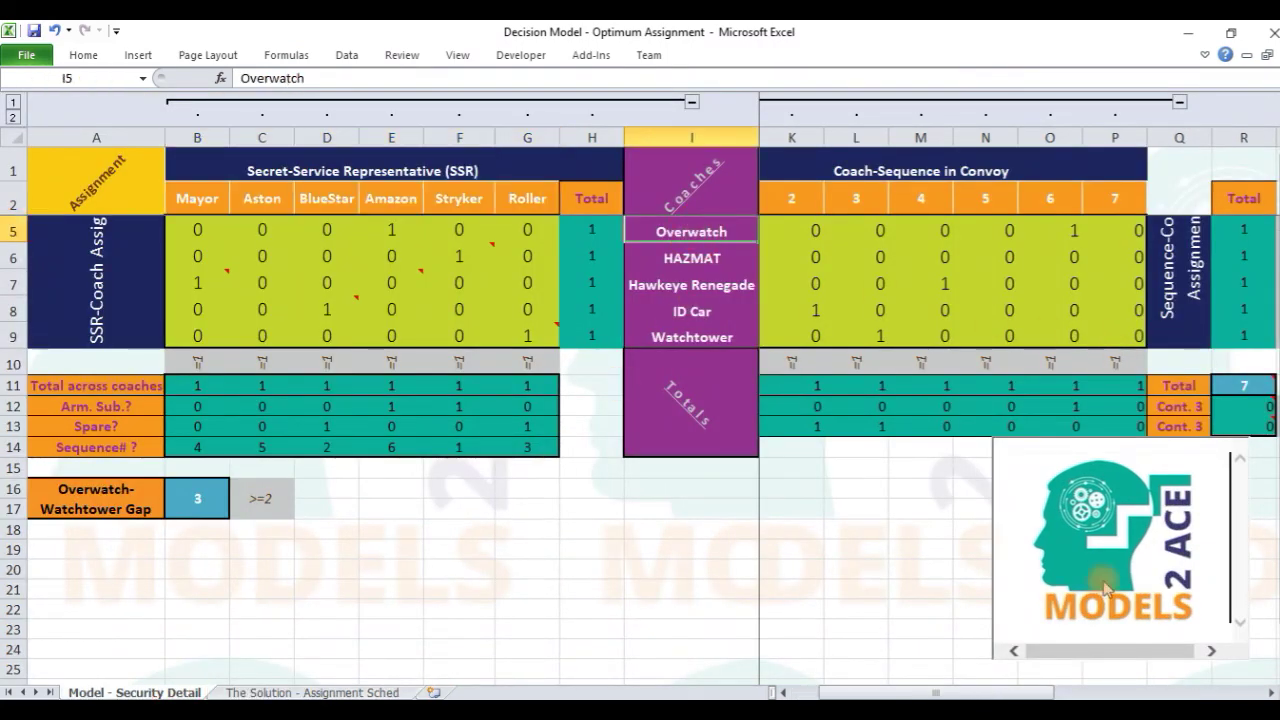
left_click(1090, 693)
left_click(978, 338, "shift")
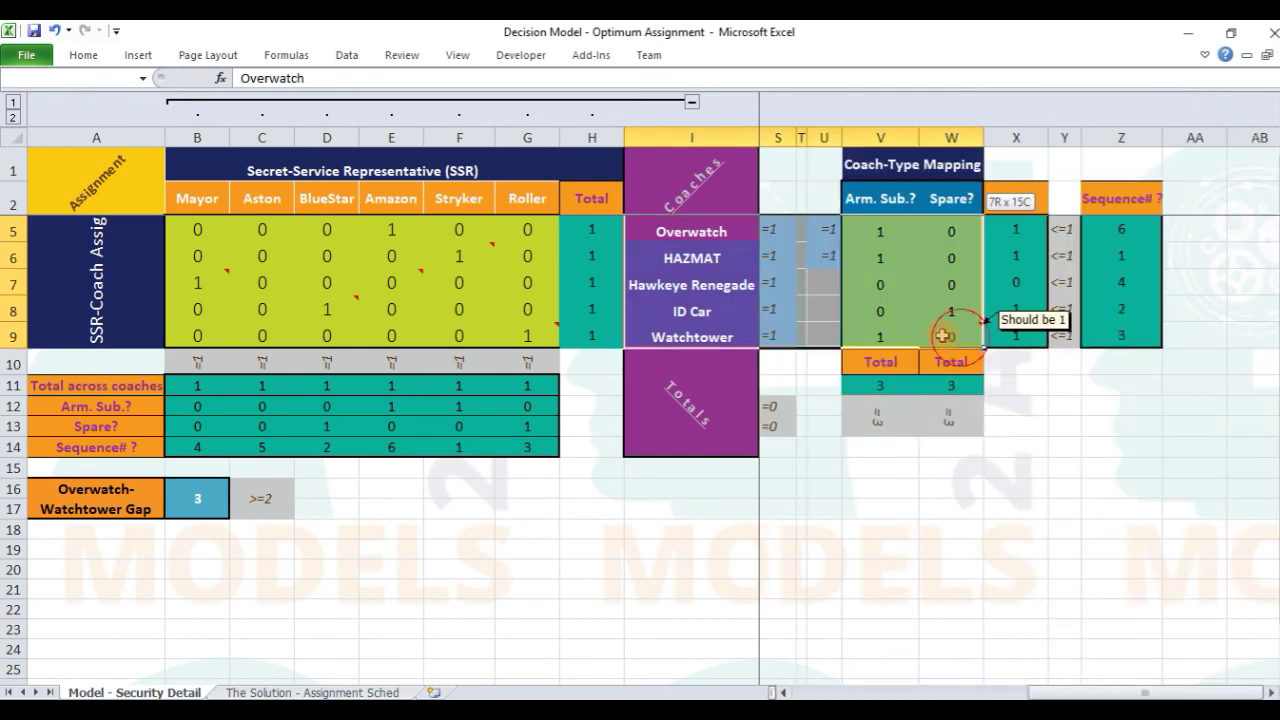
left_click(87, 78)
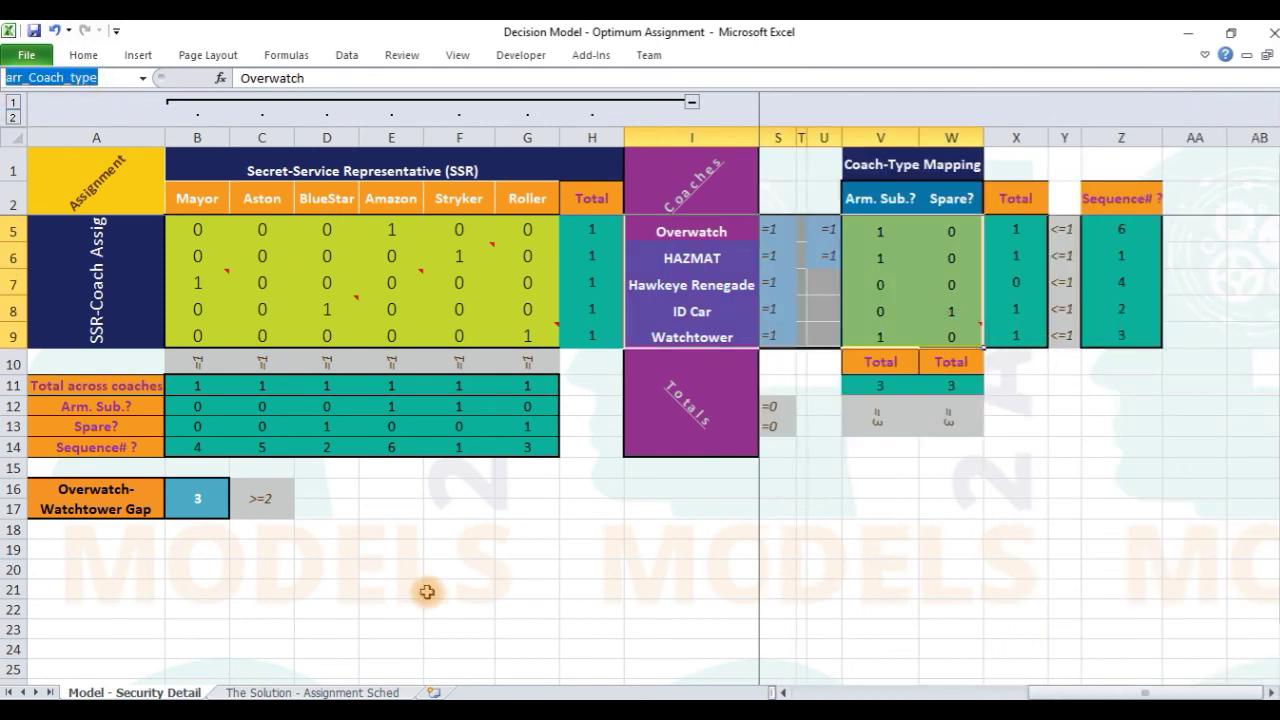
Return to the solution sheet and examine the VLOOKUP and IF parts of E4's Type formula, leaving the formula unedited
left_click(287, 690)
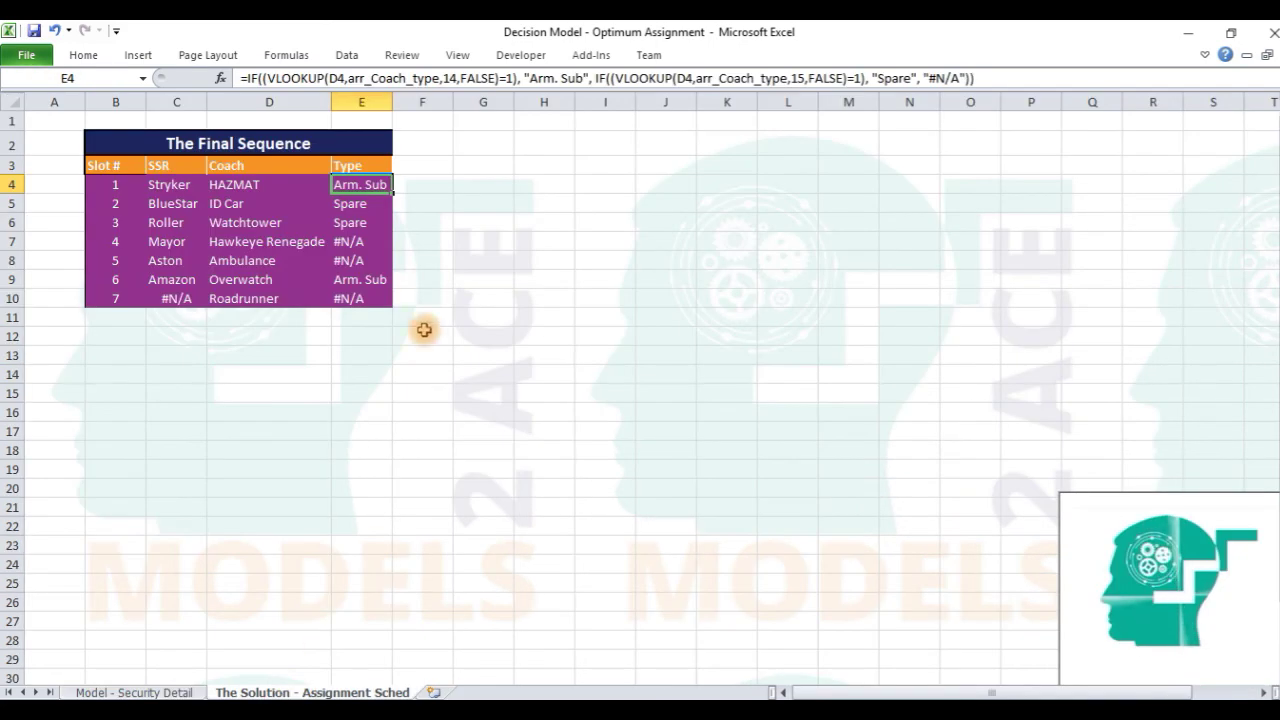
double_click(296, 78)
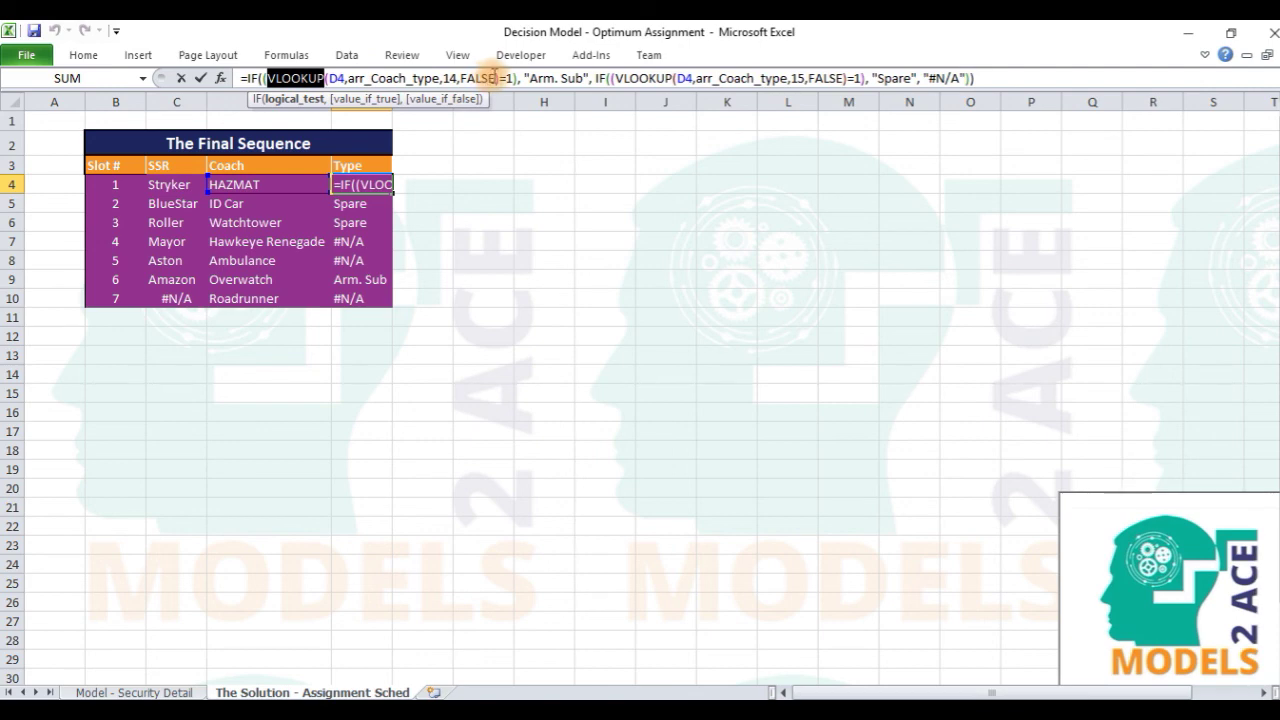
key("Escape")
left_click(247, 77)
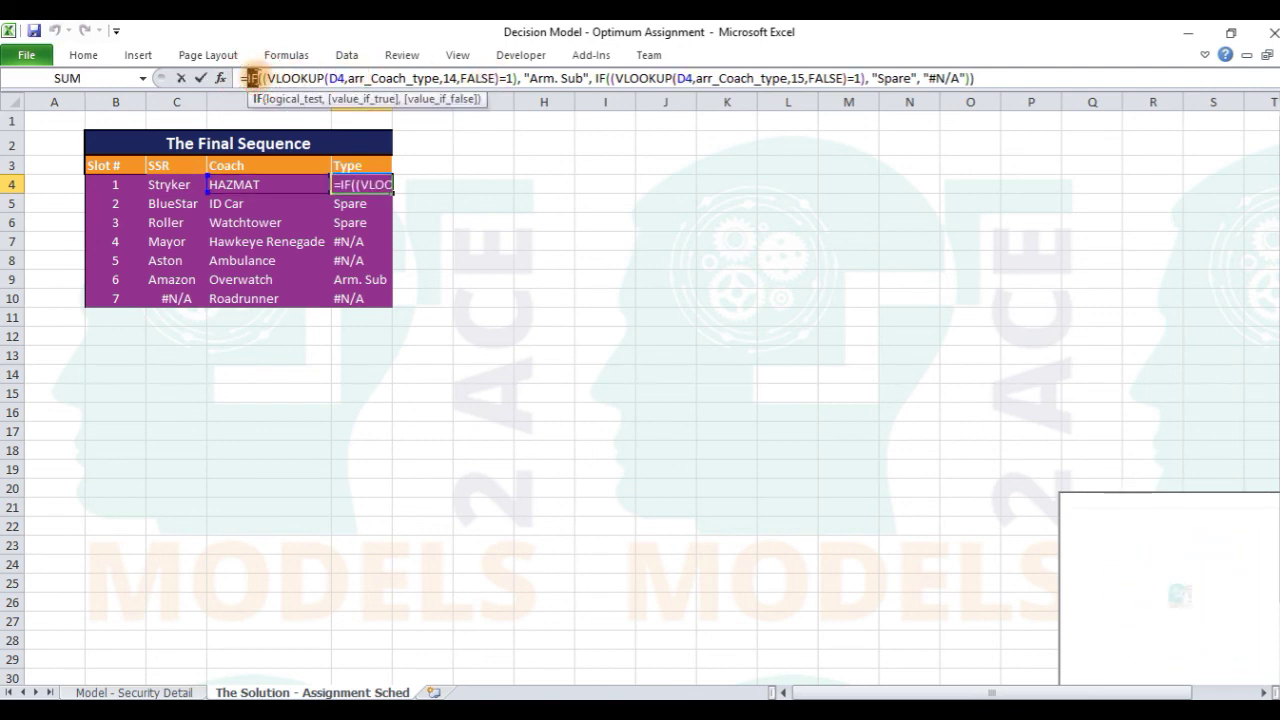
key("Escape")
Review the SSR, Coach and Type entries of The Final Sequence slot by slot, starting with slot 1
left_click_drag(172, 186, 364, 192)
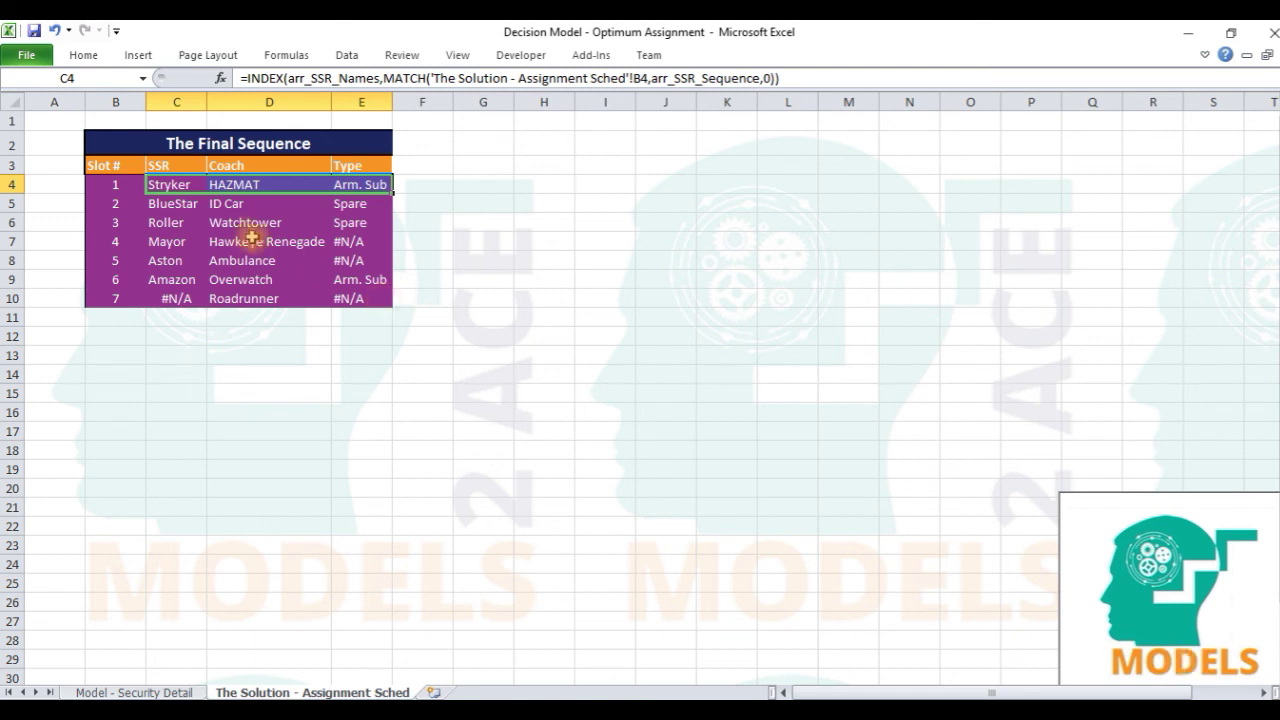
left_click(180, 204)
key("Right")
key("Right")
key("Down")
key("Left")
key("Left")
key("Down")
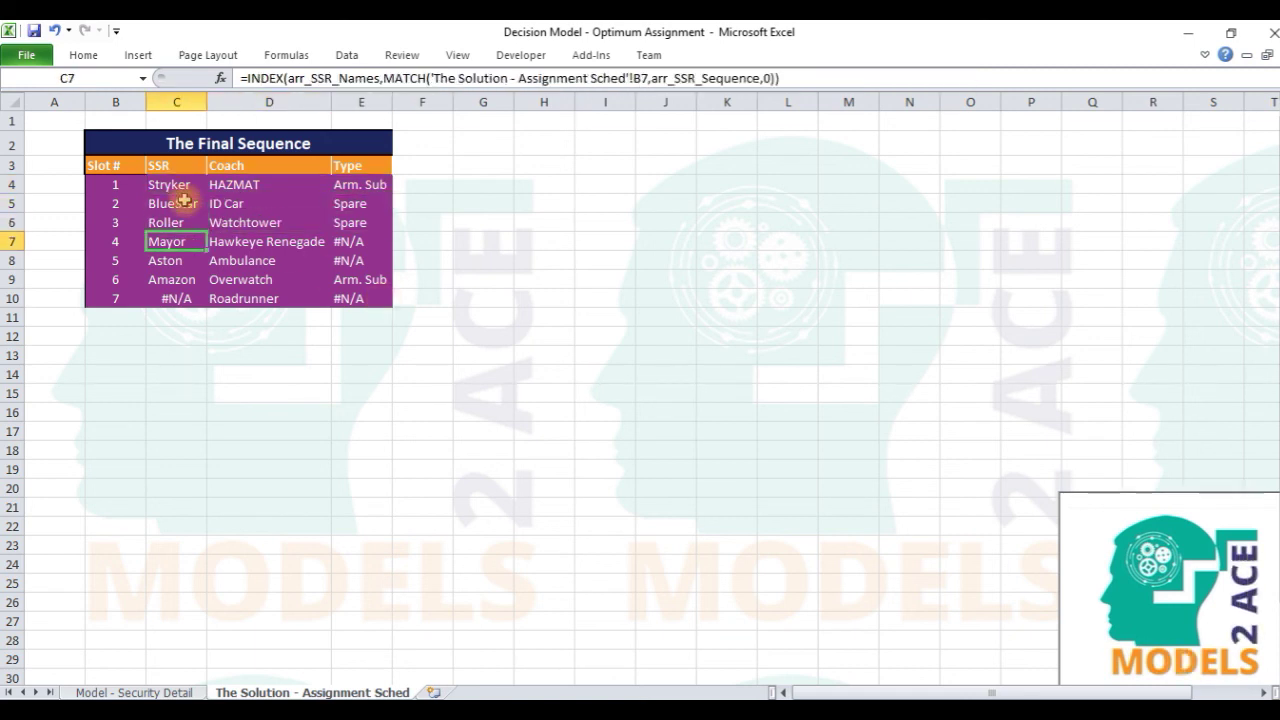
key("Right")
key("Right")
key("Down")
key("Left")
key("Left")
key("Down")
key("Right")
key("Right")
key("Right")
key("Right")
key("Down")
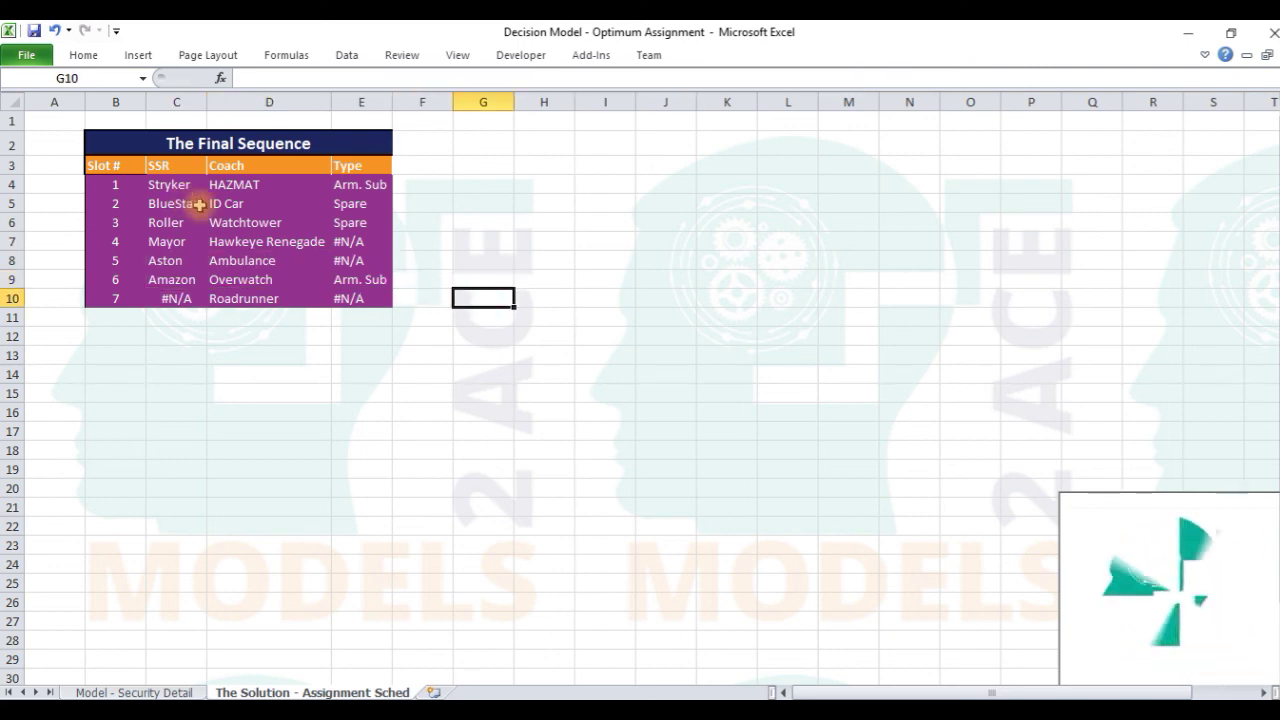
Inspect the SSR, Coach and Type cells of slot 7 in row 10
left_click(163, 298)
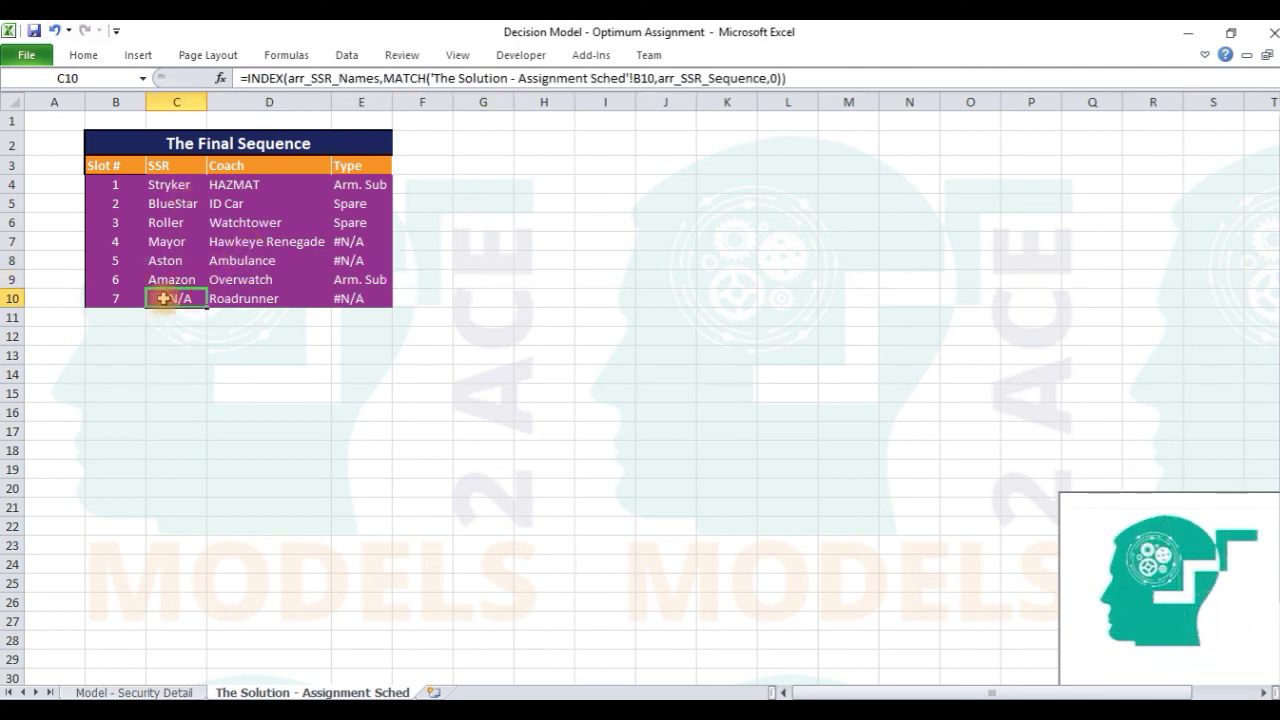
left_click_drag(166, 298, 297, 297)
left_click(357, 300)
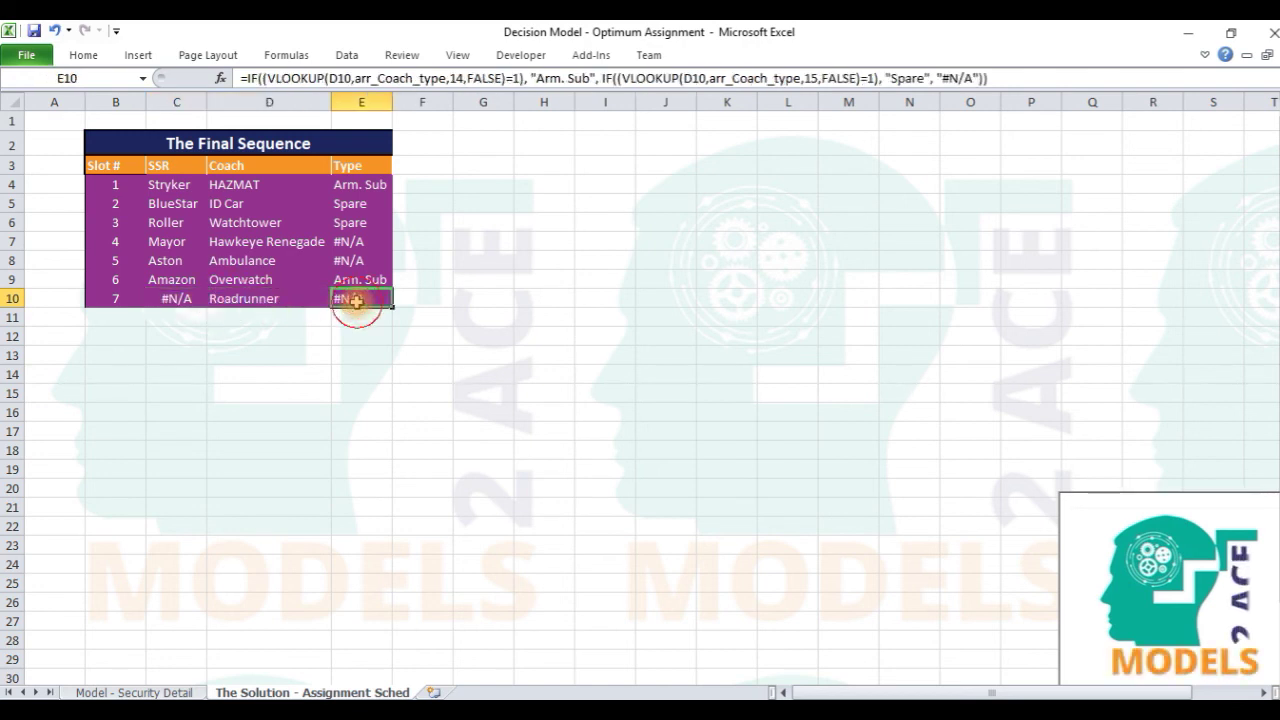
left_click(306, 302)
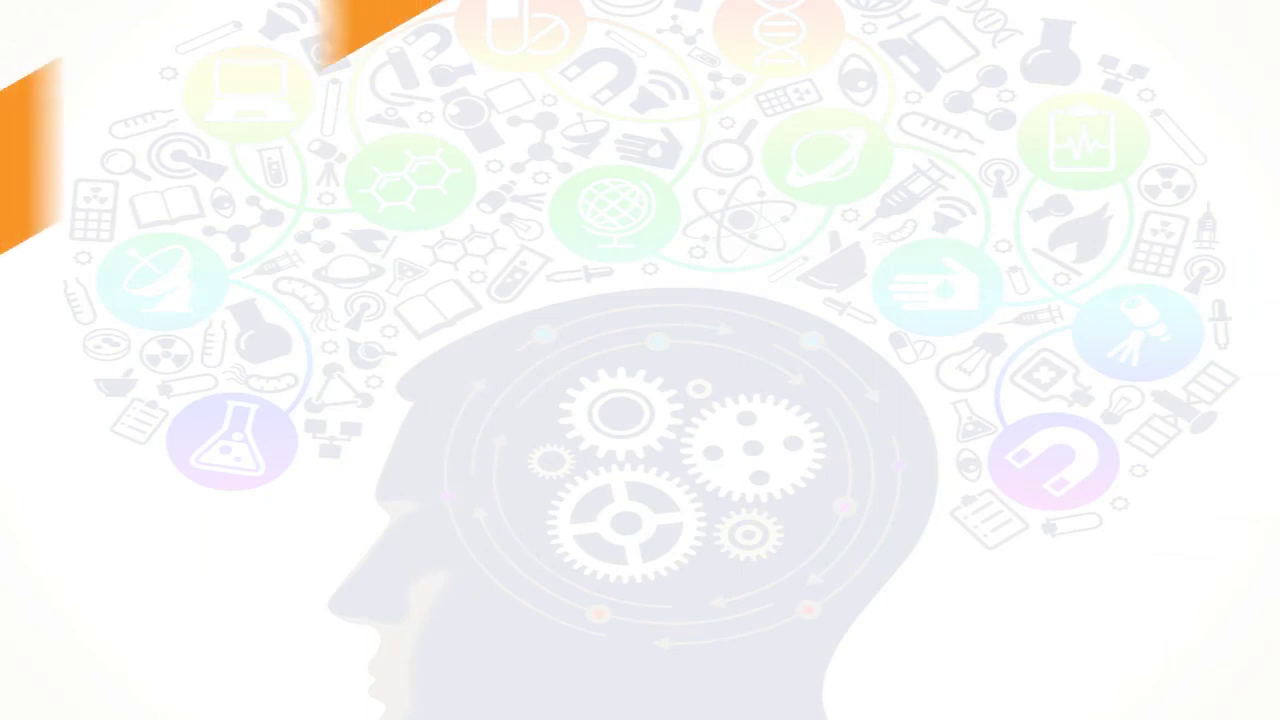